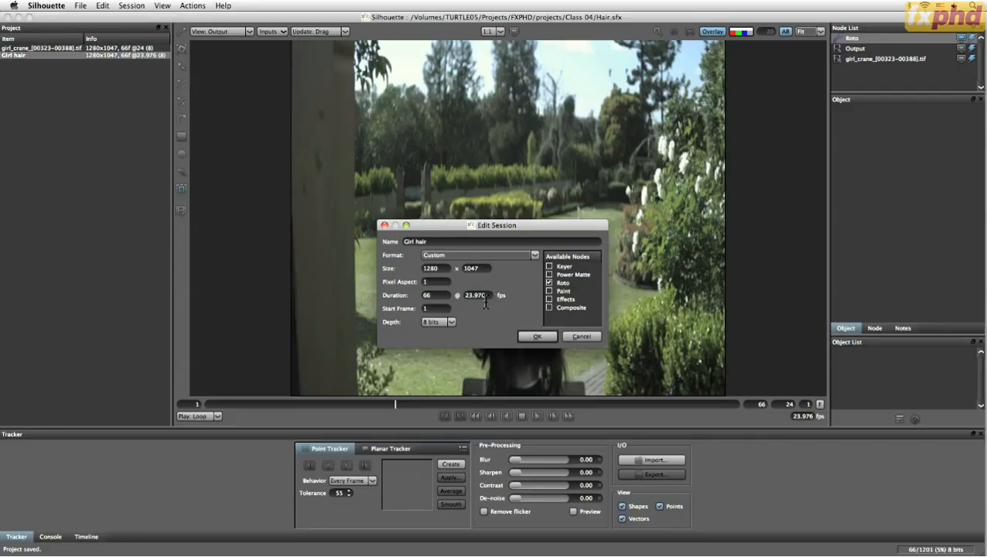
Set the Girl hair session's pixel aspect to 1.95 and apply the session settings.
left_click_drag(436, 285, 404, 284)
type("1.95")
left_click(487, 296)
double_click(485, 297)
left_click(537, 335)
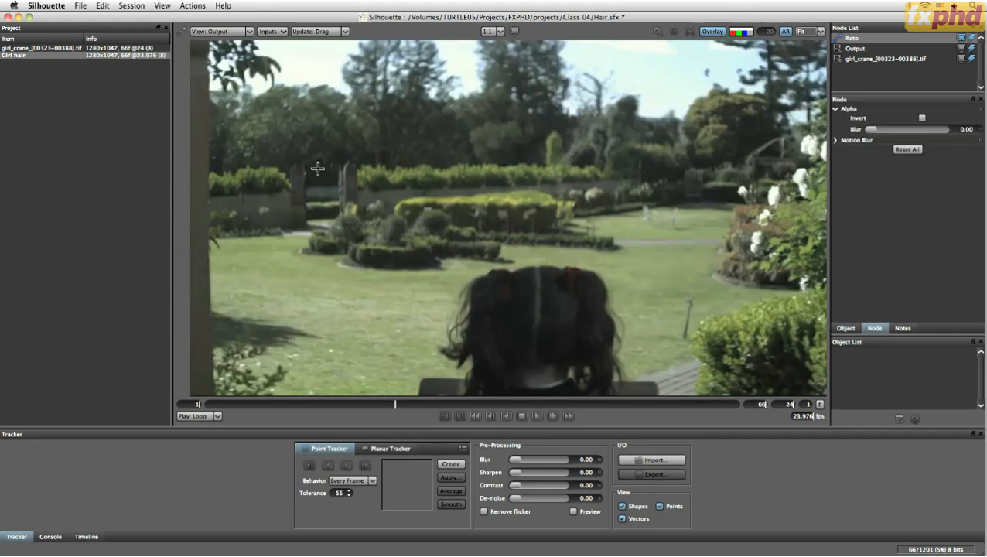
left_click(135, 49)
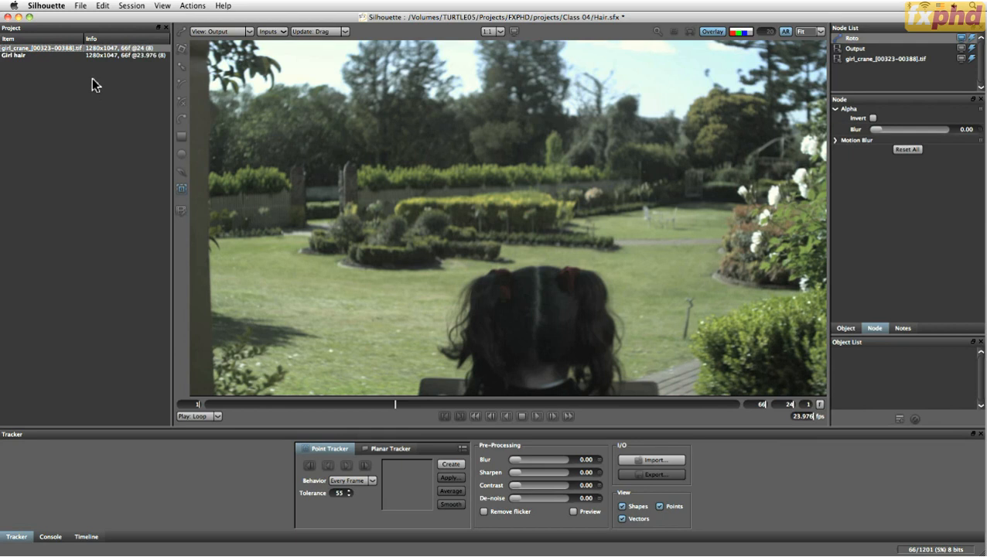
left_click(131, 6)
mouse_move(63, 7)
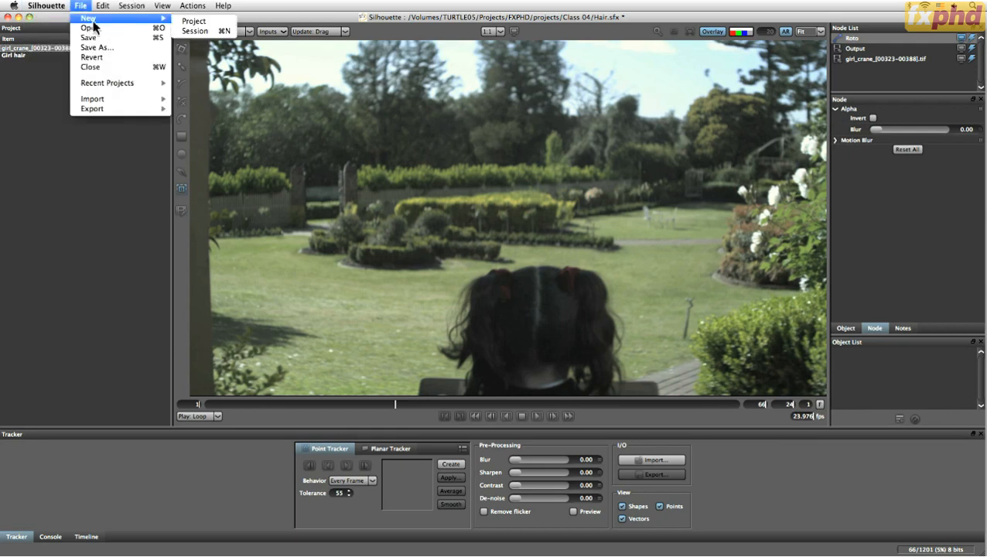
left_click(210, 32)
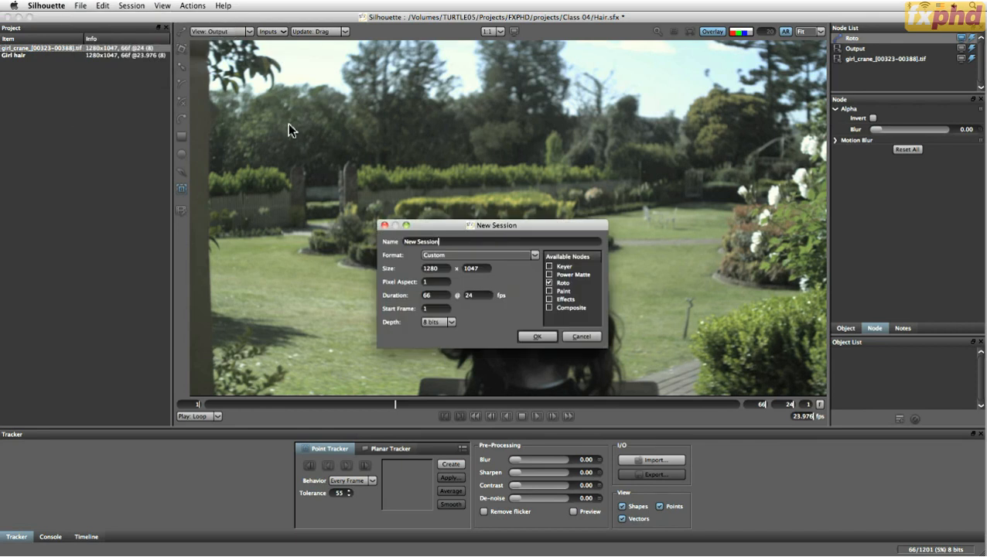
left_click(470, 296)
left_click(581, 336)
Review the size, pixel aspect and frame rate in the Girl hair session's settings and close them.
left_click(39, 56)
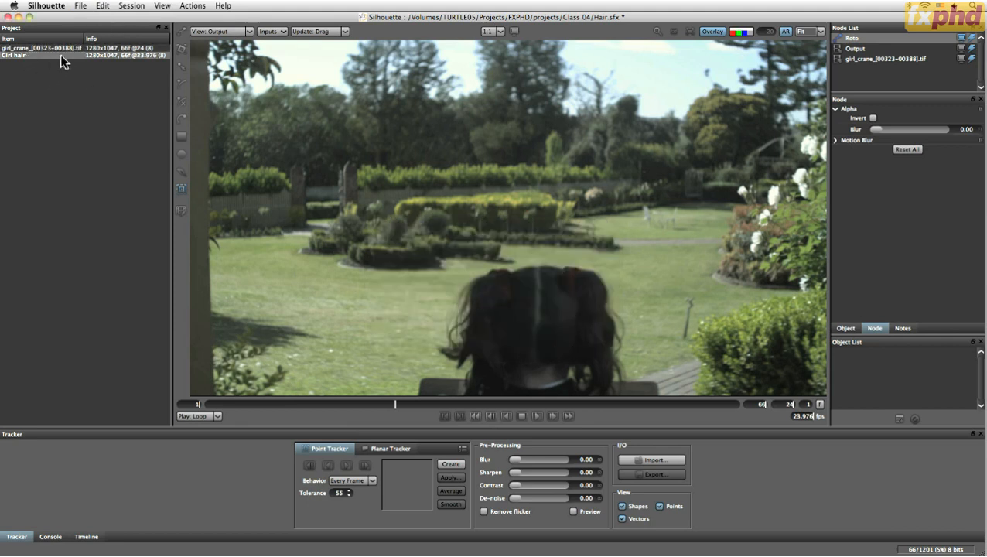
left_click(138, 7)
left_click(142, 28)
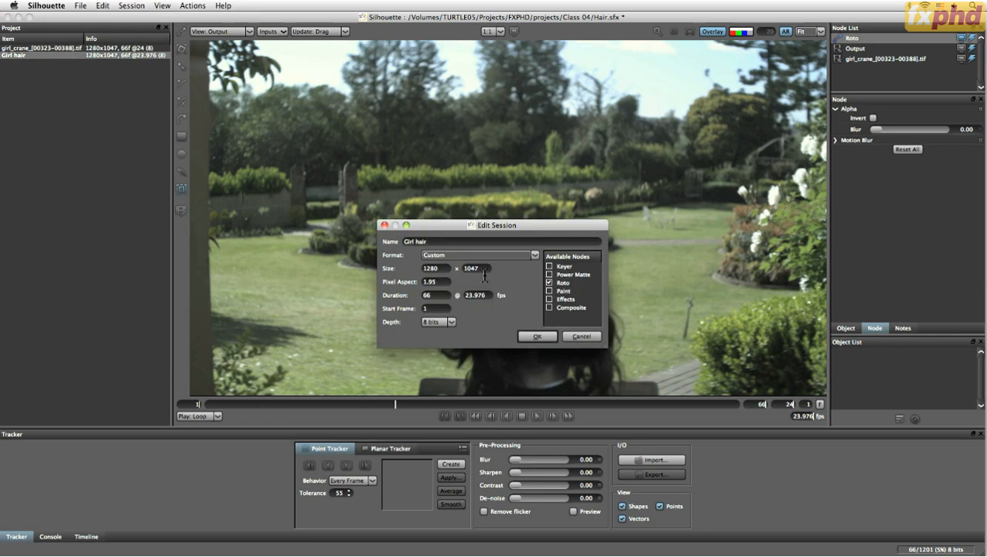
left_click_drag(459, 224, 457, 222)
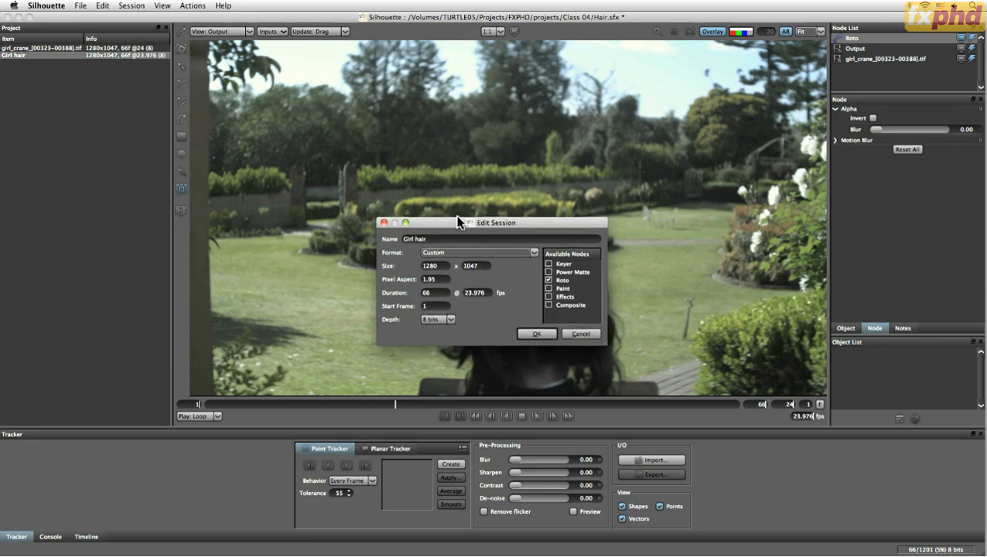
left_click(556, 240)
left_click(537, 334)
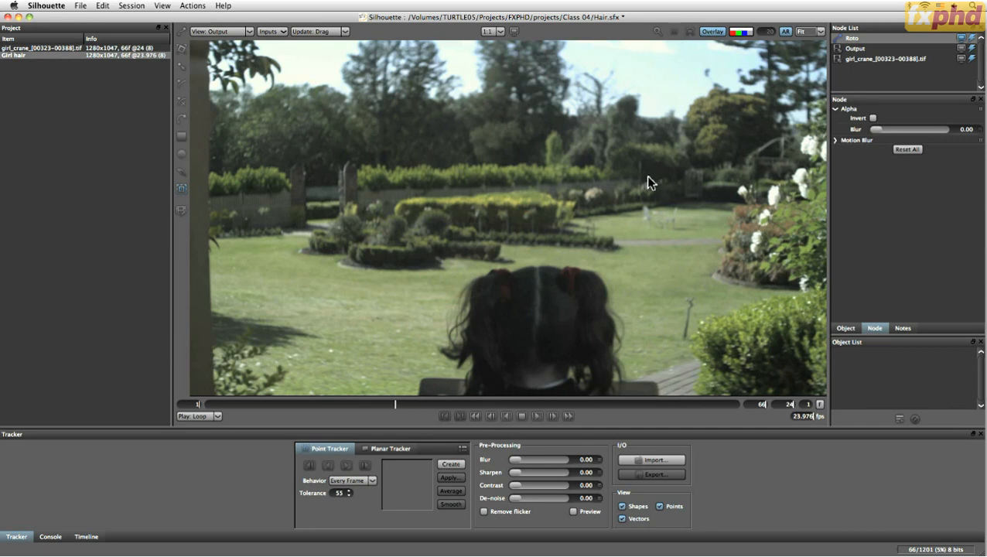
Compare the whole garden frame with aspect ratio correction switched on and off in the viewer.
scroll(649, 173, "down", 2)
left_click_drag(702, 127, 626, 221)
left_click_drag(551, 236, 568, 212)
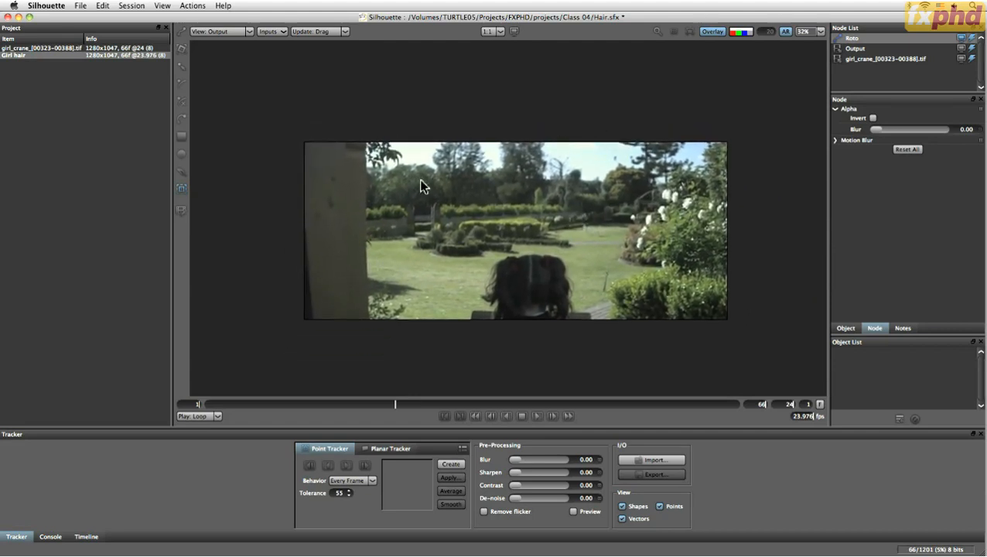
left_click(785, 34)
left_click(785, 34)
left_click(784, 34)
left_click(785, 34)
left_click(784, 34)
left_click(785, 34)
left_click(783, 34)
left_click(782, 35)
Compare the girl's hair up close with and without aspect ratio correction, and leave the correction off.
scroll(765, 62, "up", 3)
left_click_drag(539, 249, 568, 201)
left_click_drag(501, 292, 683, 166)
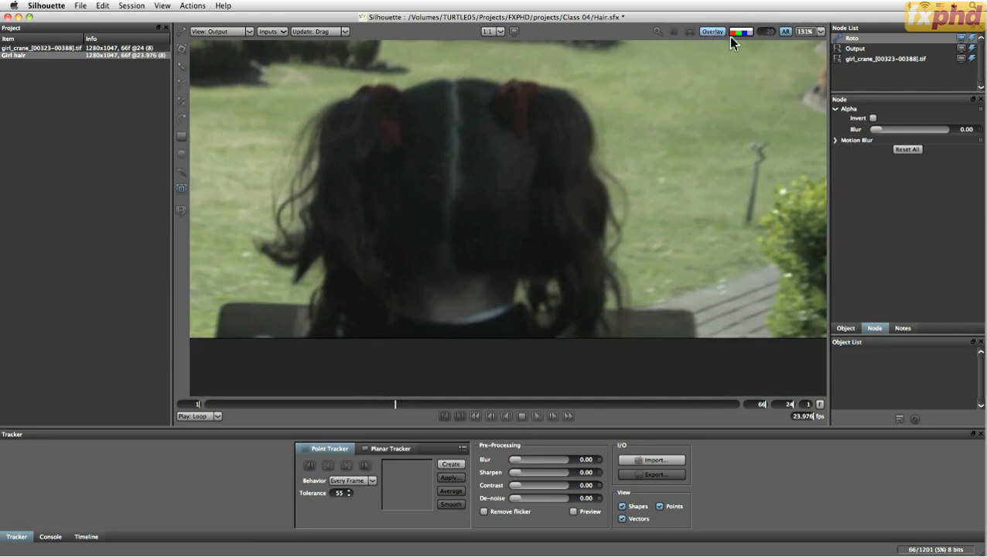
left_click(785, 34)
left_click(786, 34)
left_click(786, 33)
left_click(786, 33)
left_click(786, 32)
left_click(786, 33)
left_click(786, 32)
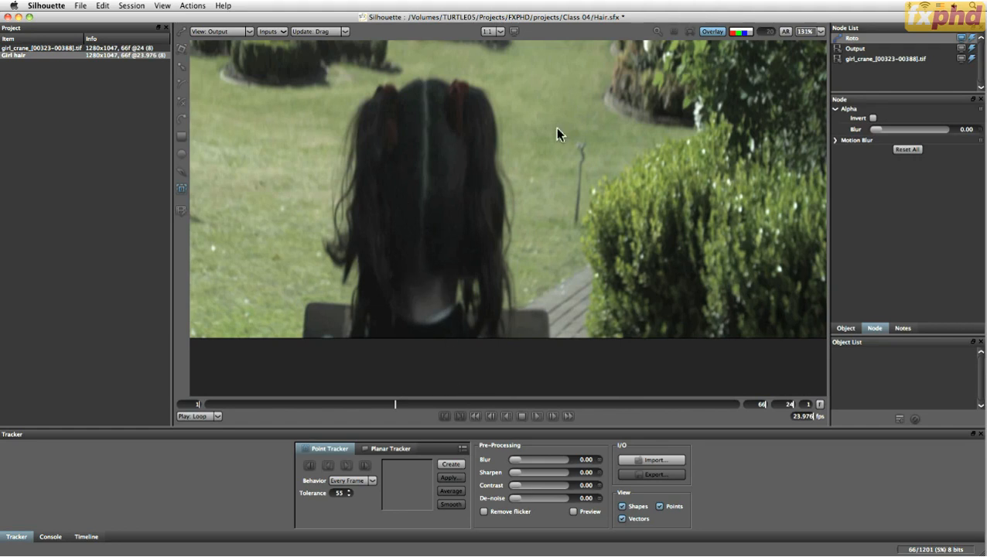
Browse the format presets in the Girl hair session's settings, try Film Full Aperture (4K: 4096x3112), and cancel the changes.
left_click(131, 5)
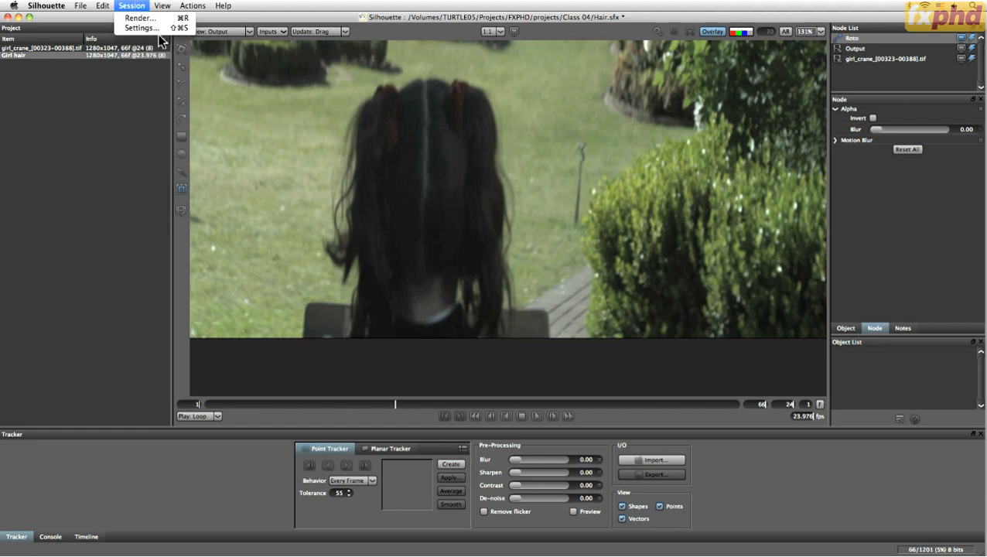
left_click(150, 17)
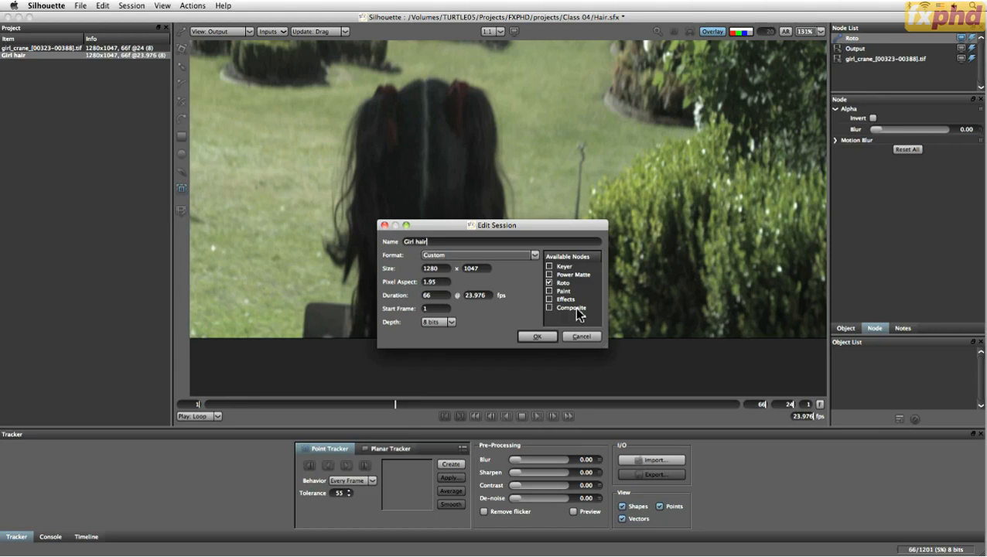
left_click_drag(499, 226, 644, 189)
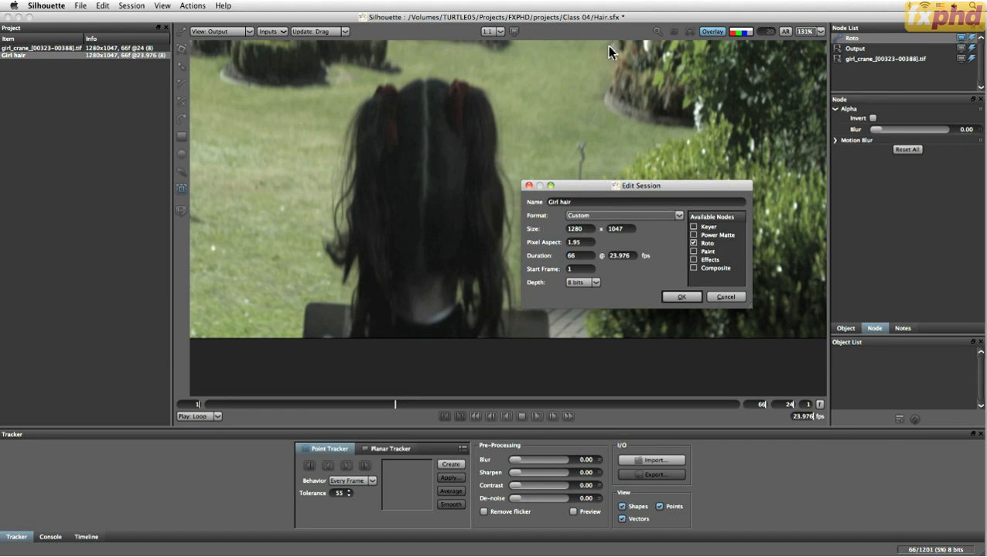
left_click(670, 215)
left_click(679, 216)
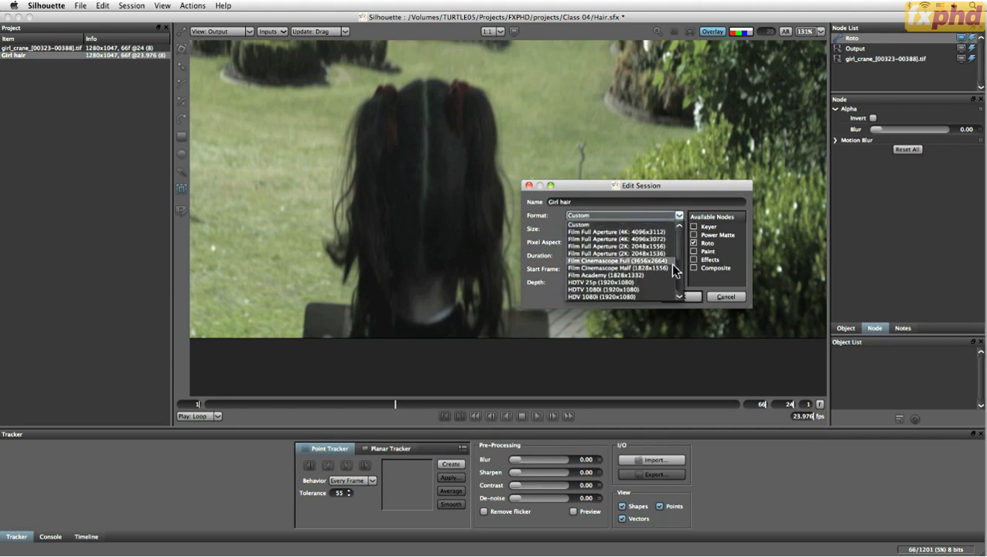
scroll(678, 257, "down", 6)
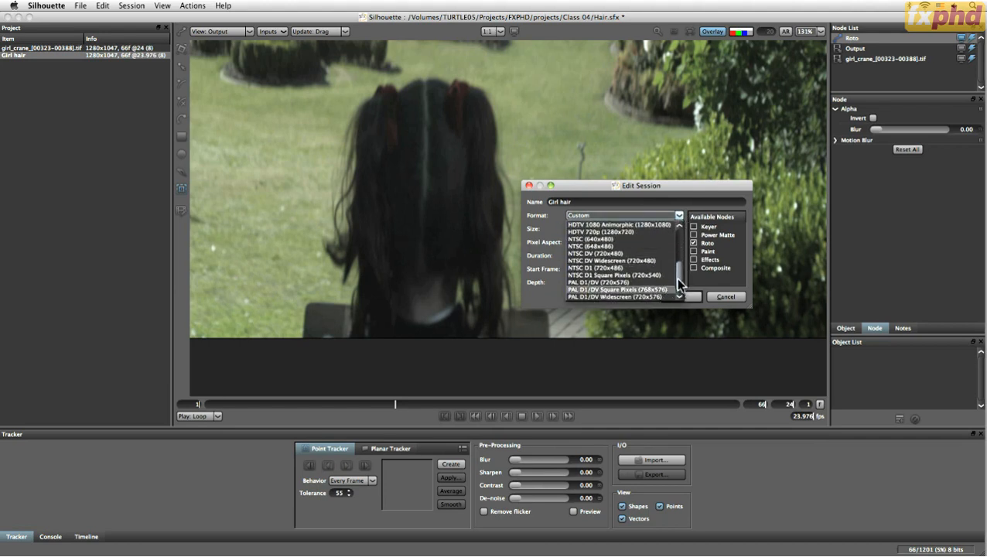
left_click_drag(679, 283, 676, 249)
left_click(663, 224)
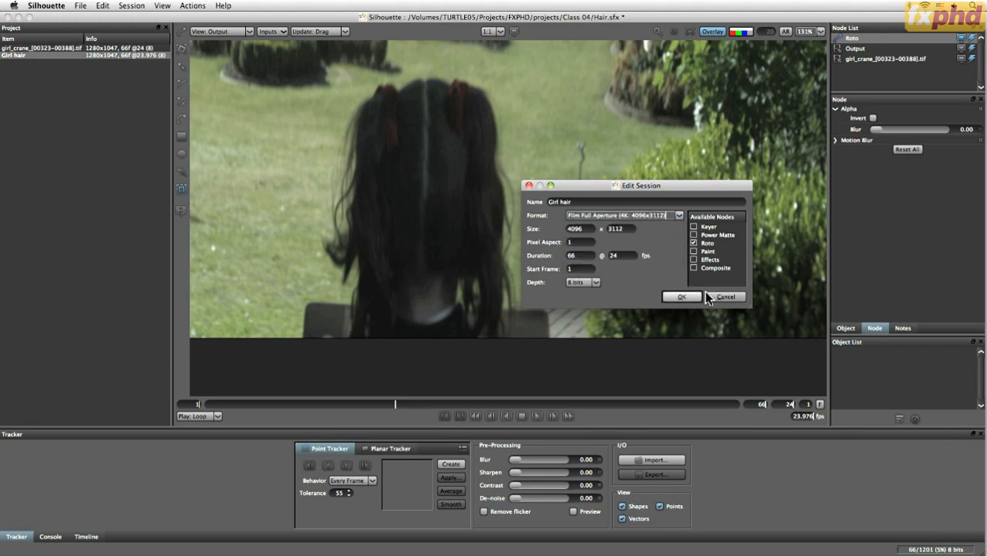
left_click(724, 297)
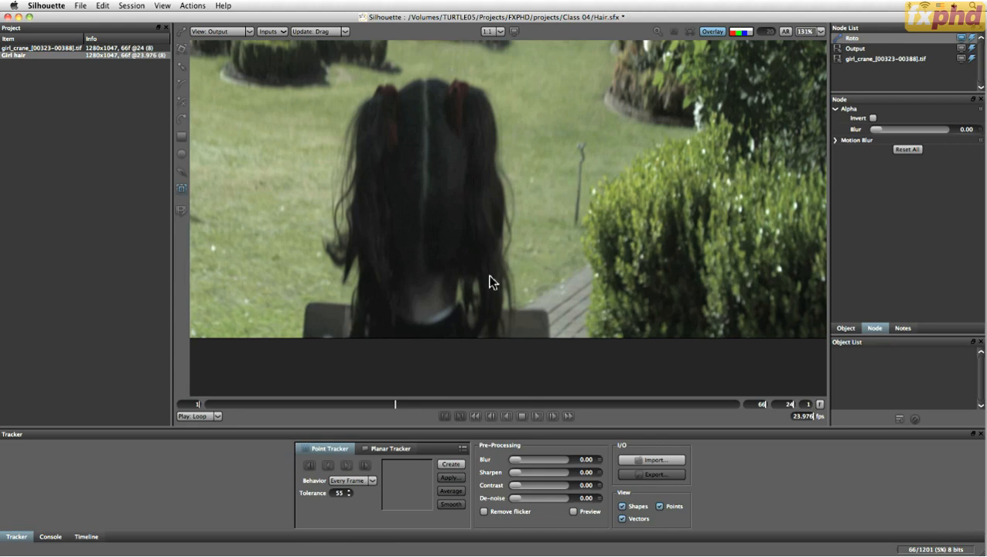
Switch to Finder and open the Contents/Resources folder inside the Silhouette application package.
key("super+Tab")
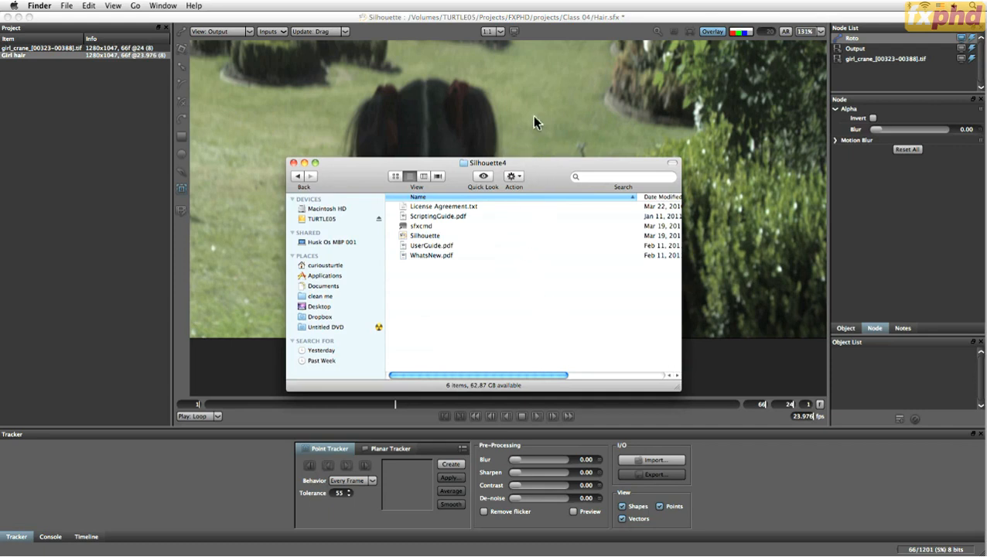
right_click(436, 236)
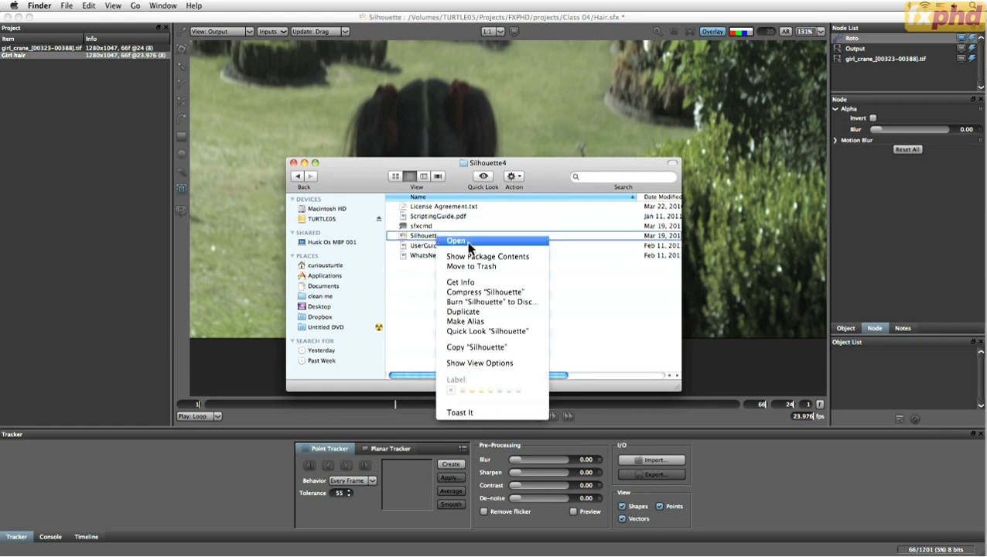
left_click(544, 263)
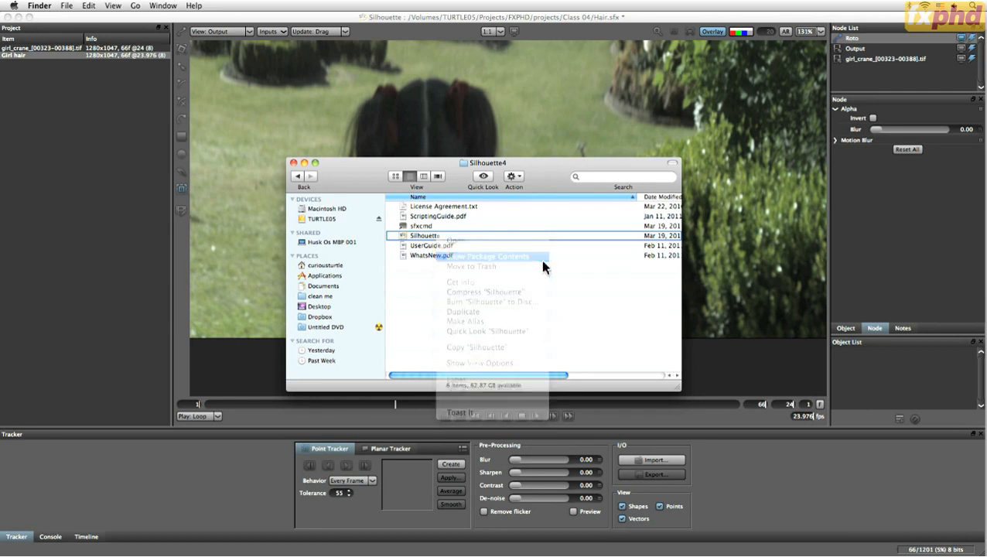
left_click_drag(590, 164, 409, 179)
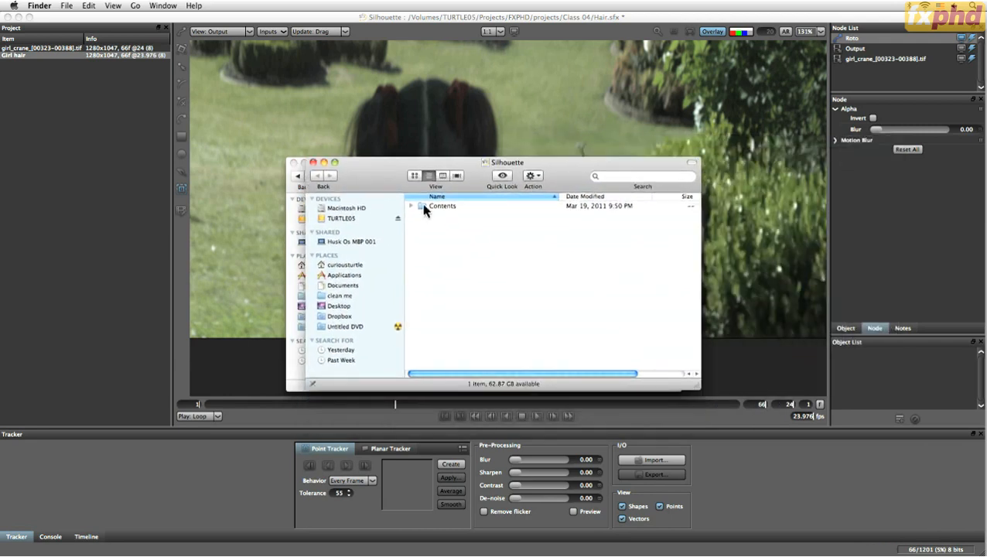
double_click(424, 206)
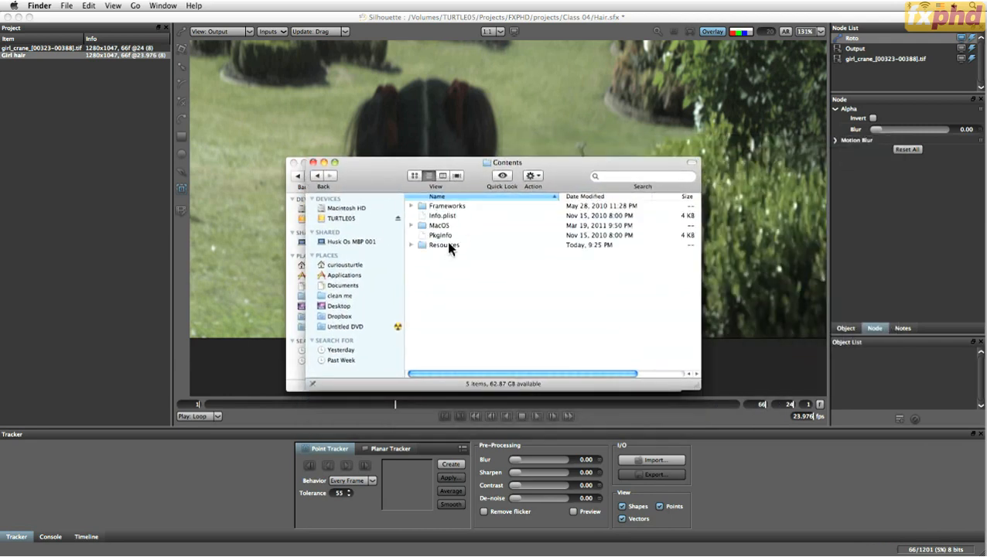
left_click(433, 246)
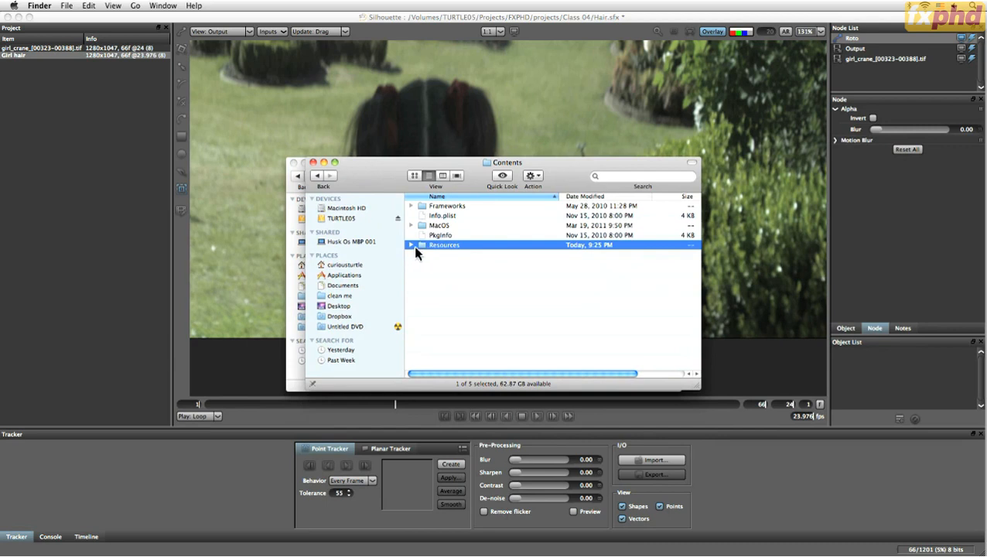
double_click(425, 246)
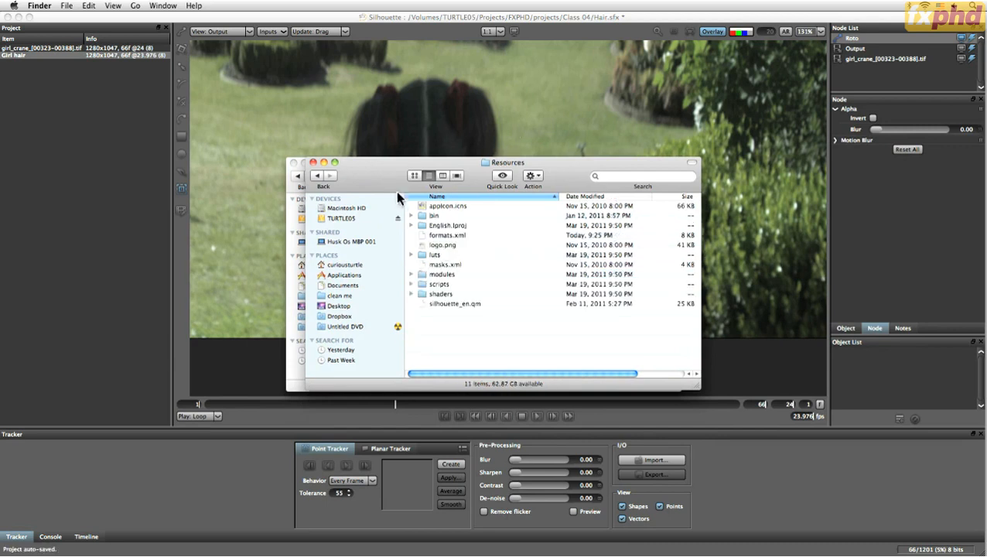
left_click_drag(402, 163, 385, 162)
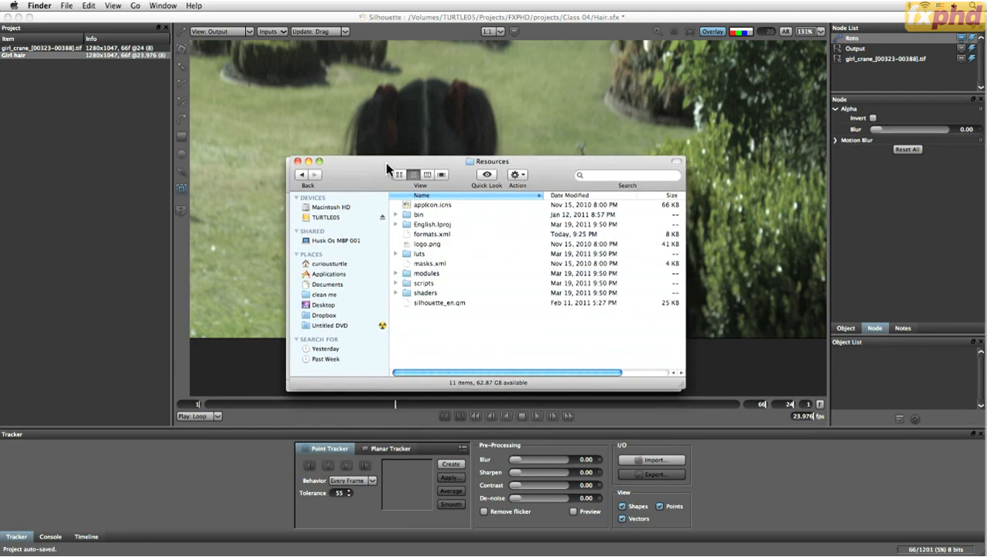
Duplicate formats.xml in the Resources folder and rename the duplicate to "formats original.xml" as a backup.
left_click(449, 234)
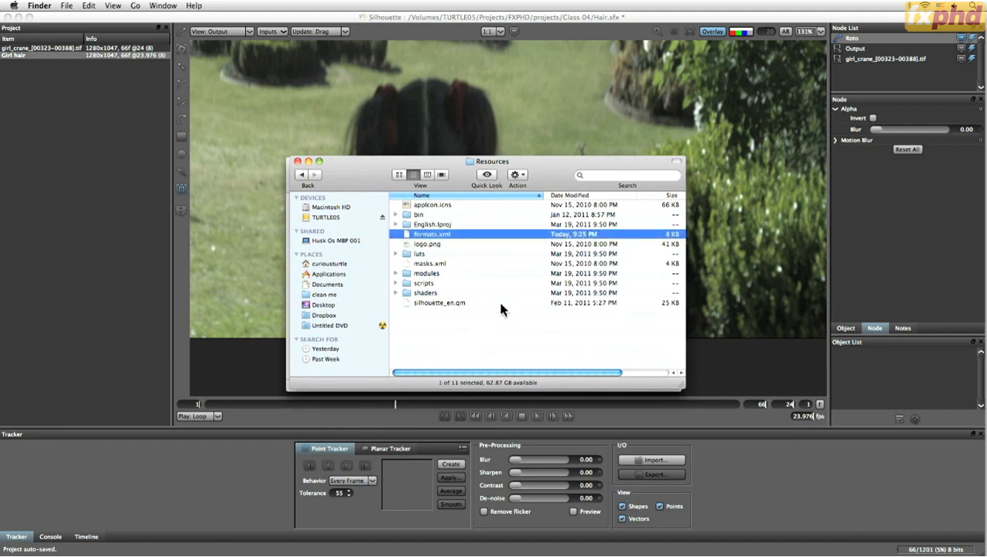
right_click(459, 234)
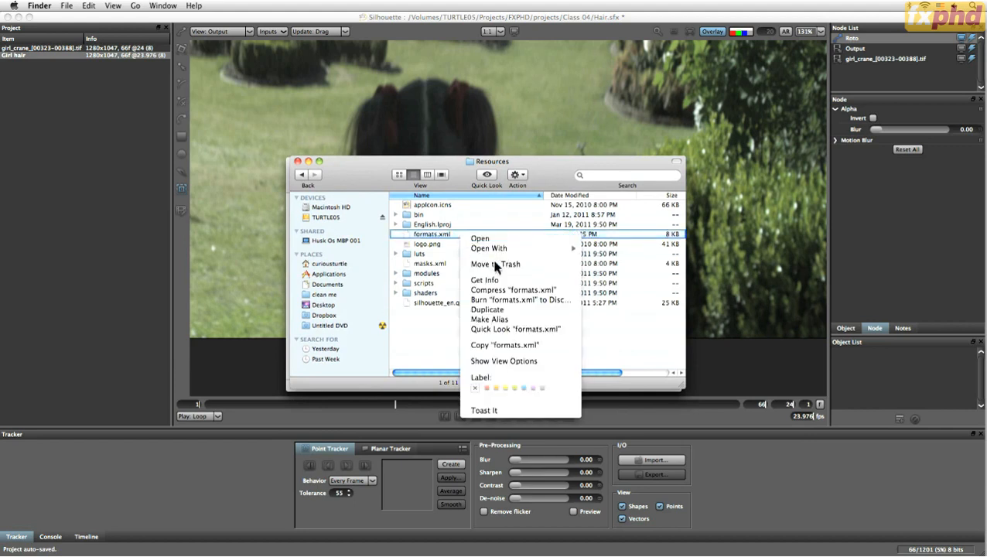
left_click(485, 310)
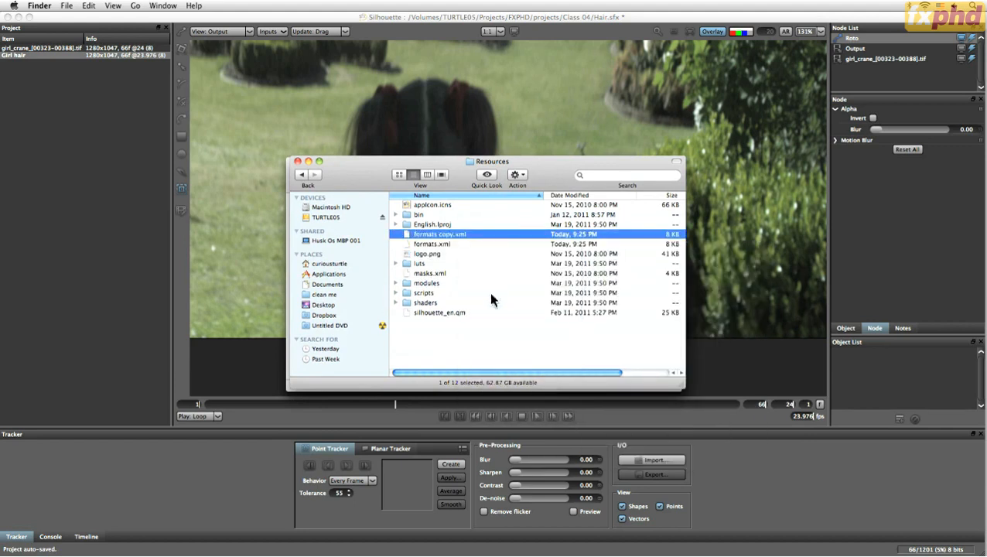
key("Return")
key("Right")
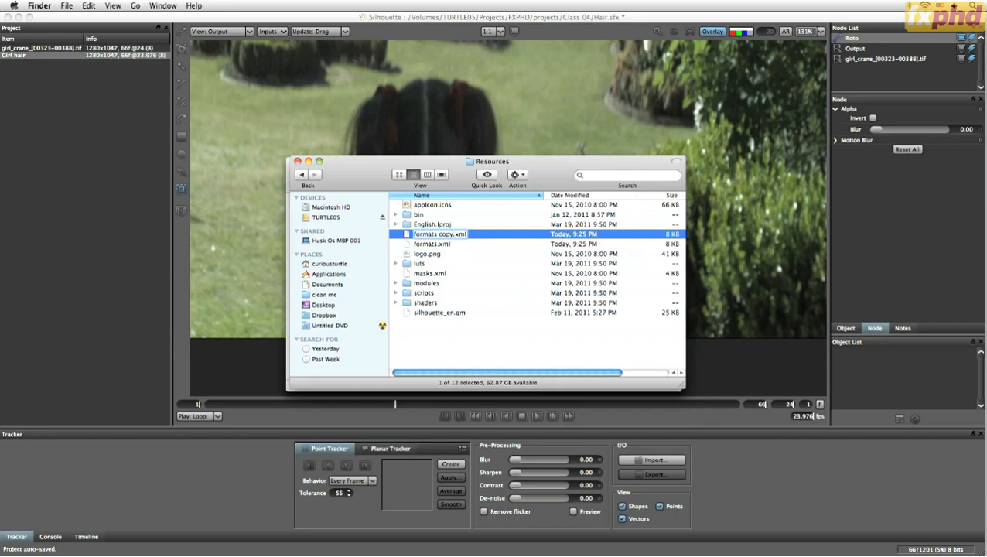
key("BackSpace")
key("BackSpace")
key("BackSpace")
key("BackSpace")
type("original")
key("Return")
Open formats.xml in a larger TextEdit window and highlight the Film Full Aperture (2K: 2048x1556) format block.
double_click(407, 244)
left_click_drag(292, 38, 480, 37)
left_click_drag(549, 255, 669, 475)
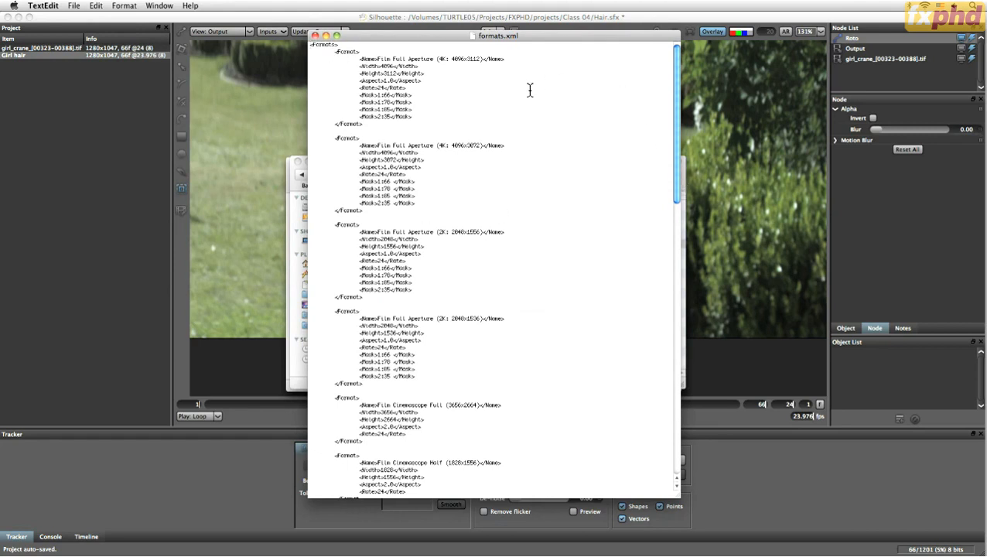
mouse_move(675, 141)
left_mouse_down()
mouse_move(678, 196)
mouse_move(673, 149)
left_mouse_up()
left_click_drag(334, 229, 391, 298)
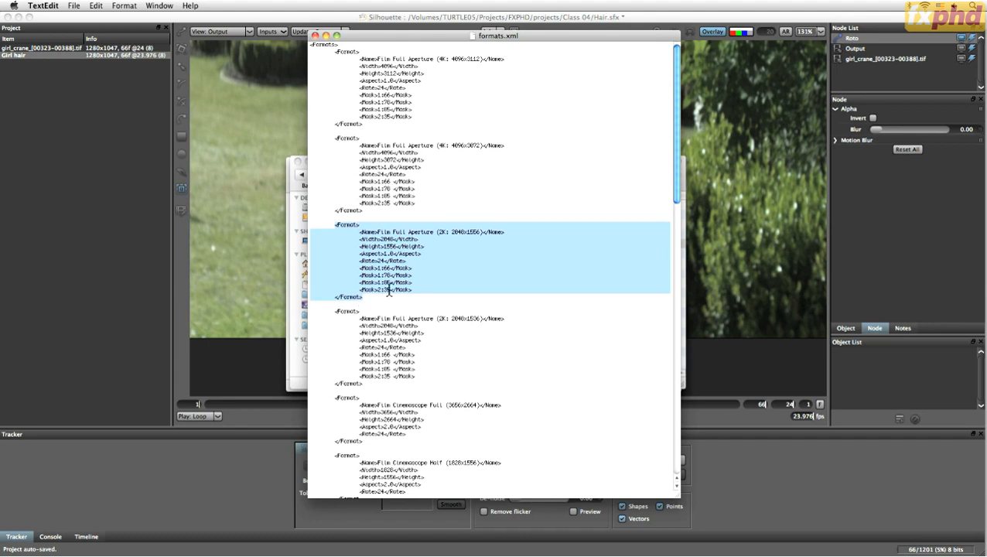
Duplicate the HDTV 720p (1280x720) format block directly below itself in formats.xml, keeping the indentation aligned.
left_click_drag(677, 188, 661, 363)
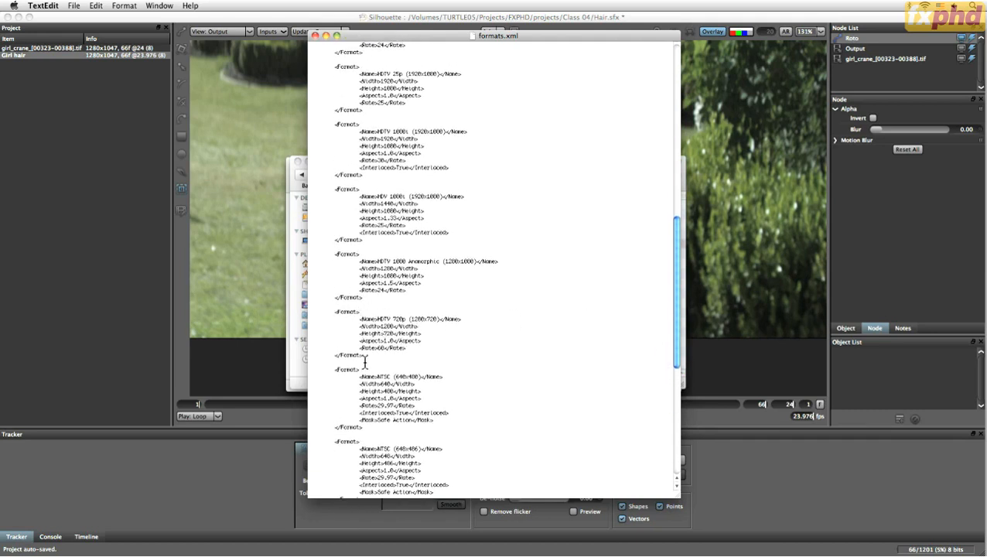
left_click_drag(365, 356, 326, 306)
key("super+c")
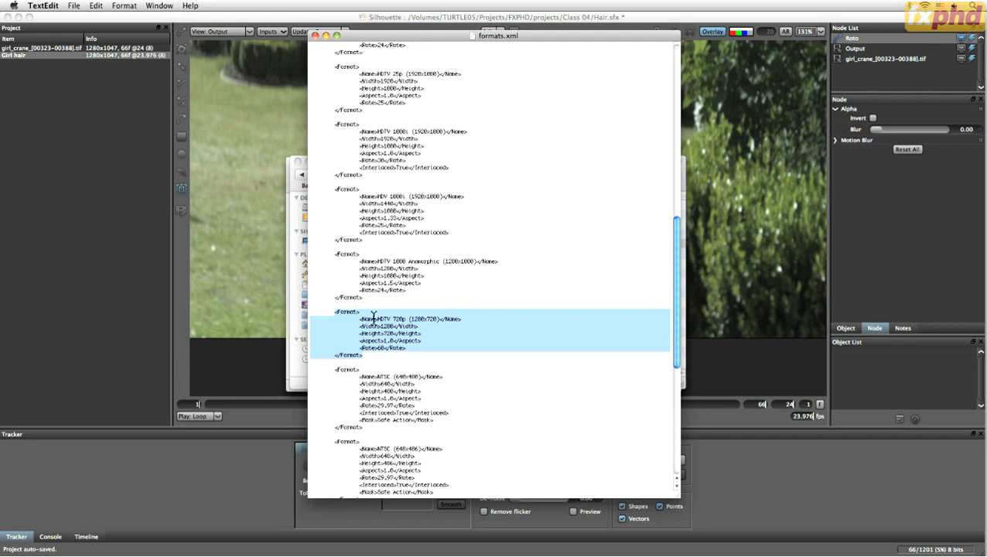
left_click(374, 361)
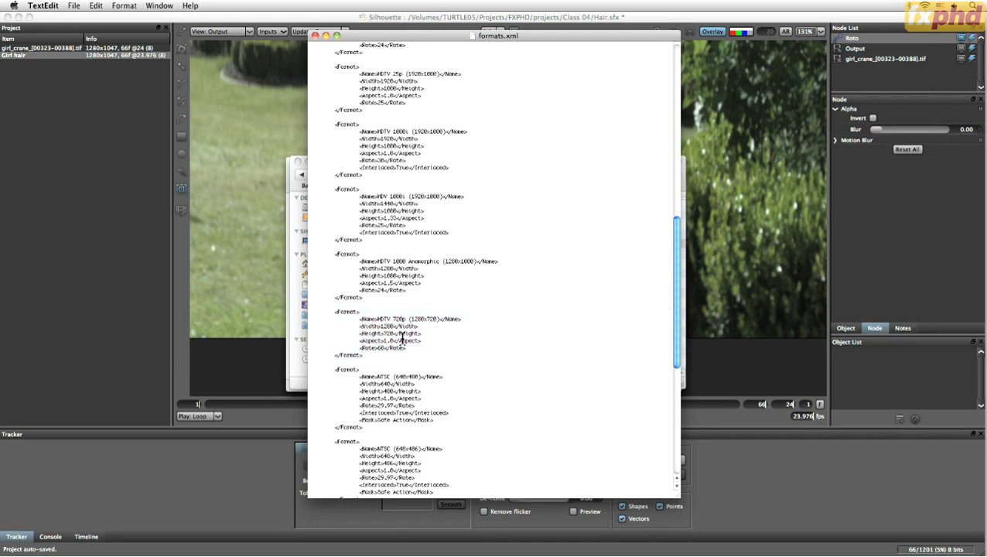
key("Return")
key("Return")
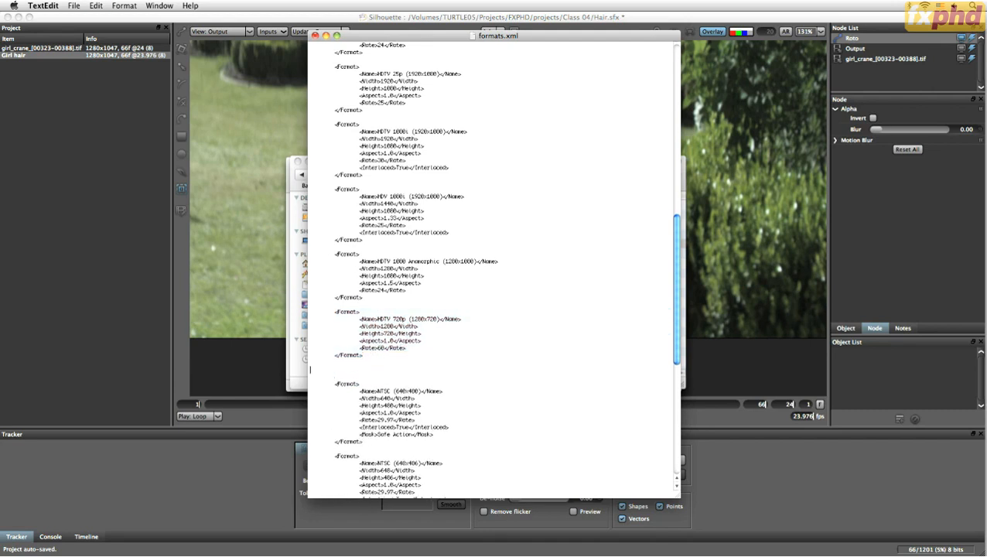
key("super+v")
key("Tab")
key("Tab")
key("BackSpace")
key("BackSpace")
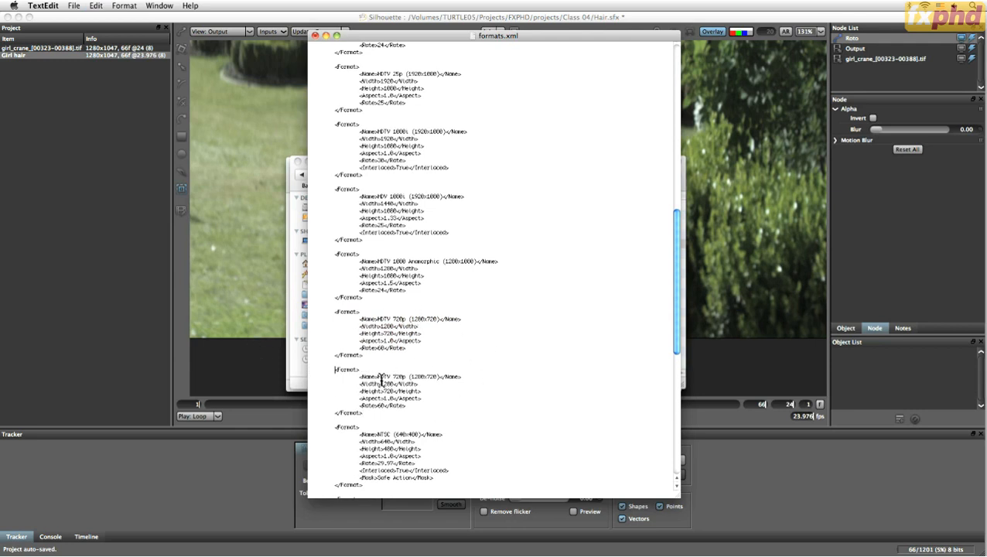
Change the duplicated format block's name to "1280x1047 Anamorphic".
left_click_drag(378, 377, 402, 379)
key("Right")
key("BackSpace")
key("BackSpace")
key("BackSpace")
key("BackSpace")
key("BackSpace")
key("BackSpace")
key("BackSpace")
key("BackSpace")
key("BackSpace")
type("1280x1047 Anamorphic")
key("Delete")
key("Delete")
key("Delete")
key("Delete")
key("Delete")
key("Delete")
key("Delete")
key("Delete")
key("Delete")
key("Delete")
Set the new format block's height to 1047, aspect to 1.95 and rate to 23.976.
left_click_drag(382, 391, 391, 391)
type("1047")
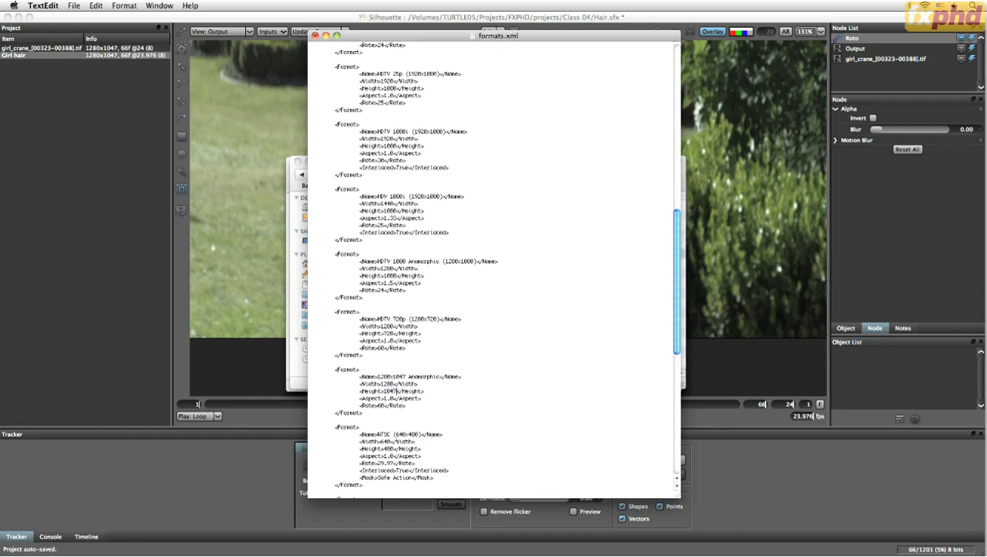
double_click(380, 405)
key("BackSpace")
Copy the four mask lines (1:66, 1:78, 1:85, 2:35) from the Film Full Aperture (4K: 4096x3072) block.
left_click_drag(359, 478, 437, 478)
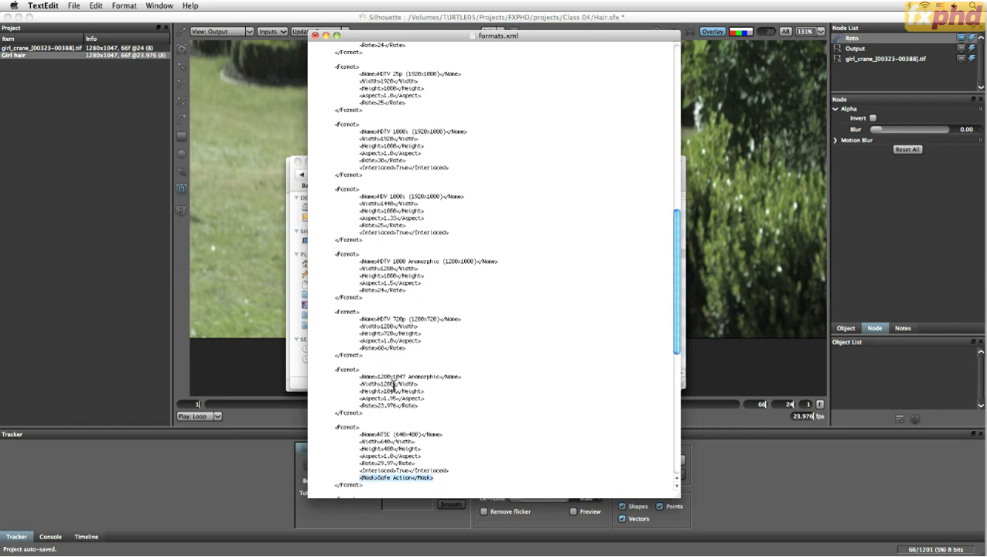
scroll(677, 324, "up", 2)
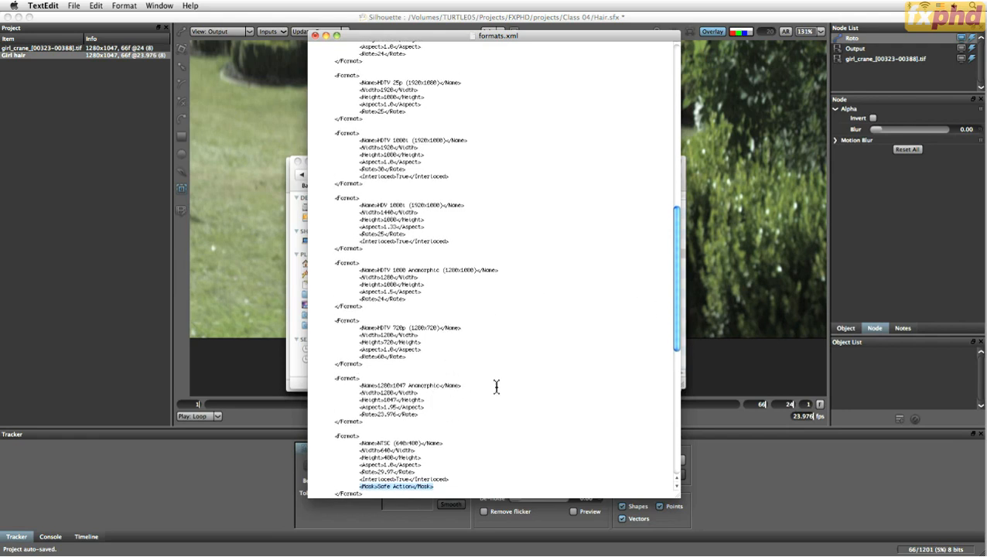
scroll(673, 287, "up", 2)
scroll(674, 287, "up", 2)
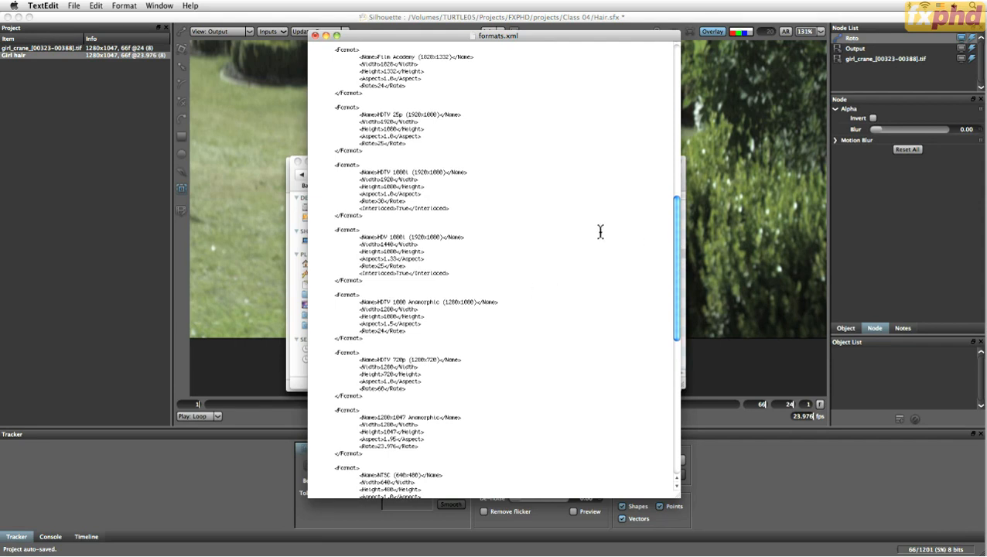
left_click_drag(673, 256, 659, 86)
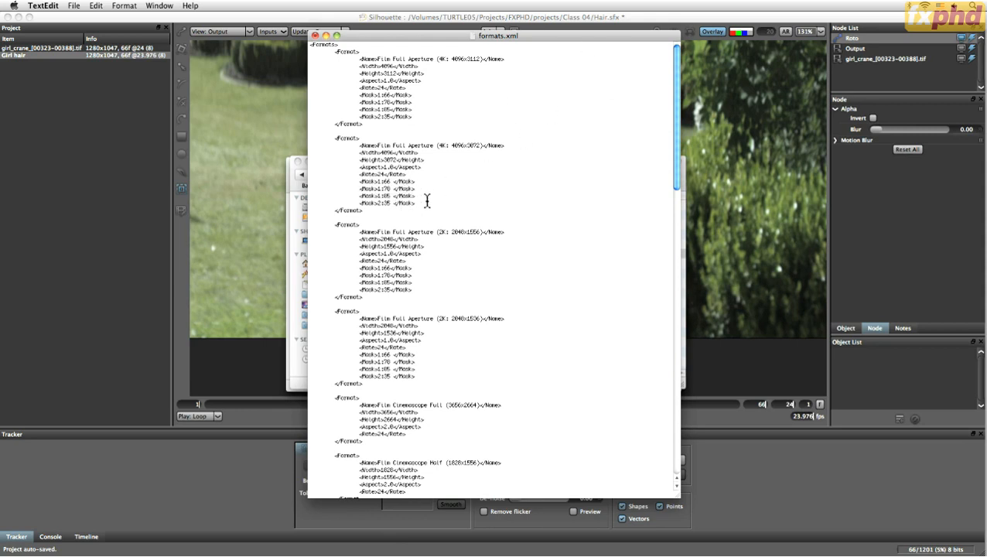
left_click_drag(416, 202, 313, 180)
key("super+c")
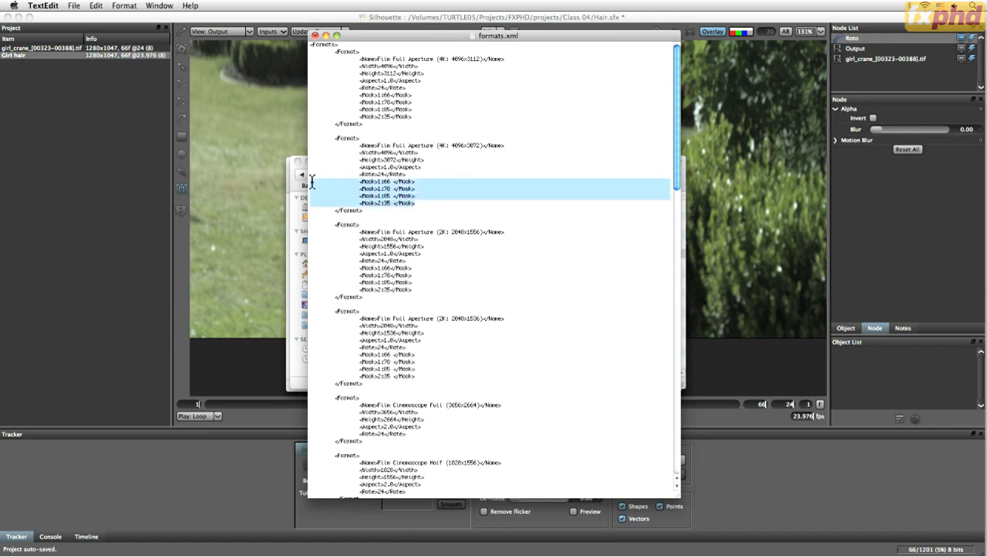
Paste the four mask lines below the rate in the 1280x1047 Anamorphic block and fix the first line's indentation.
left_click_drag(678, 176, 660, 347)
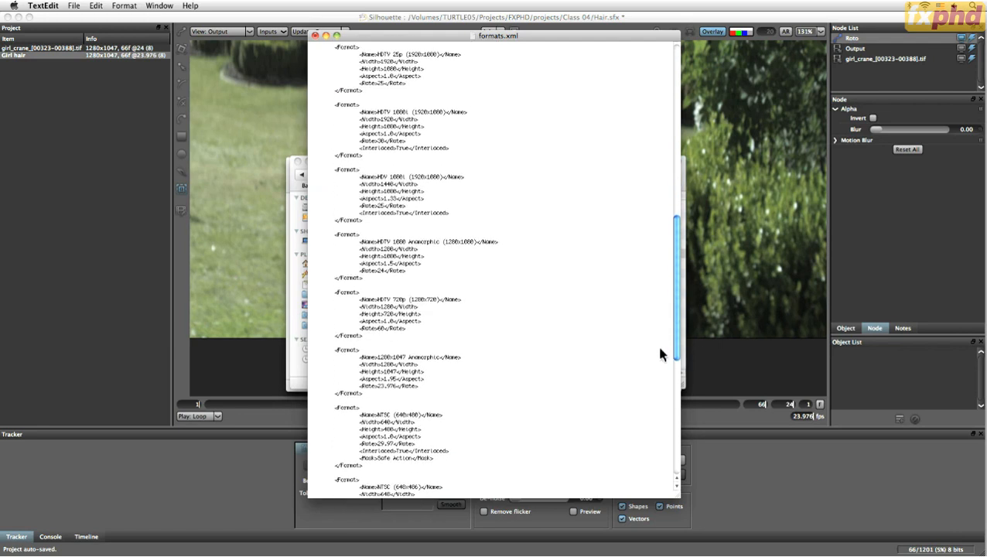
scroll(660, 354, "down", 4)
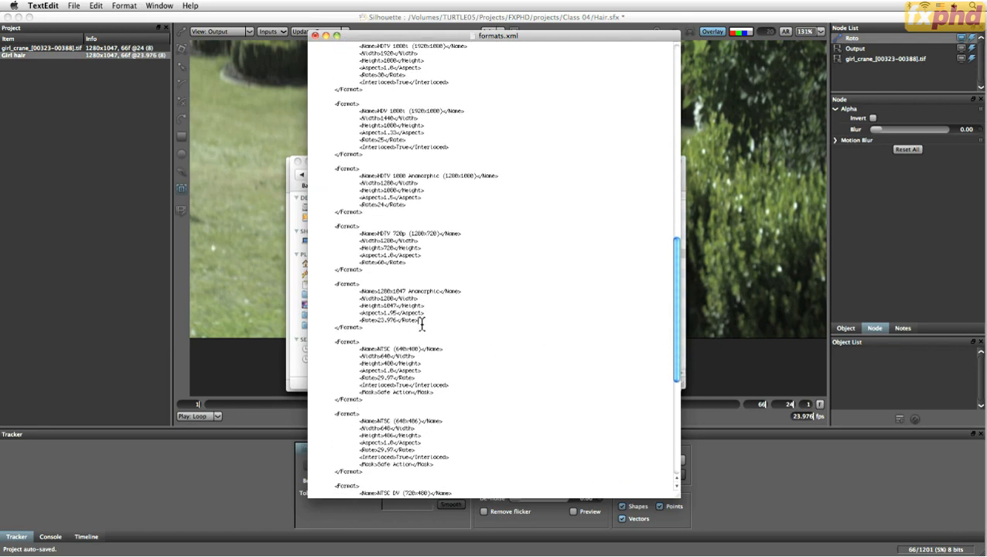
left_click(422, 324)
key("Return")
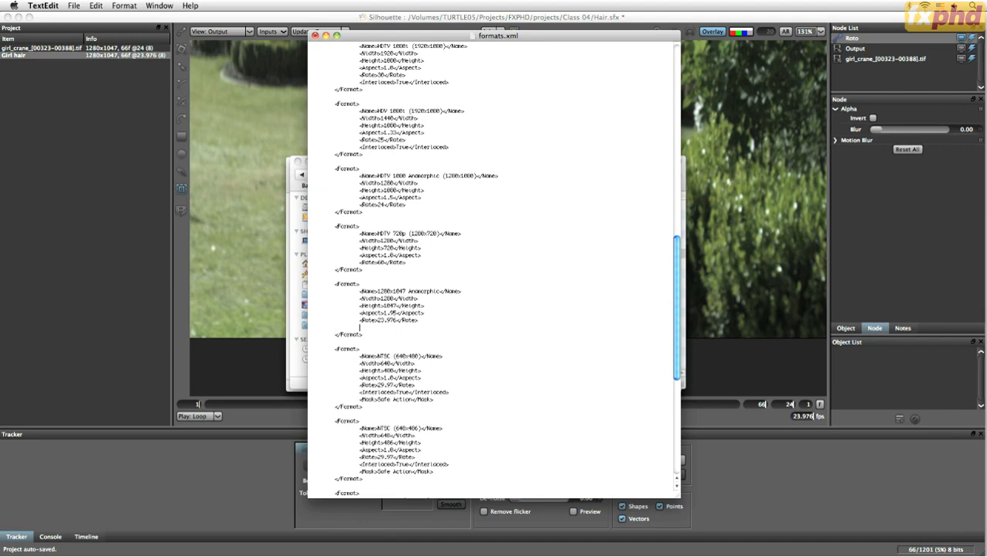
key("super+v")
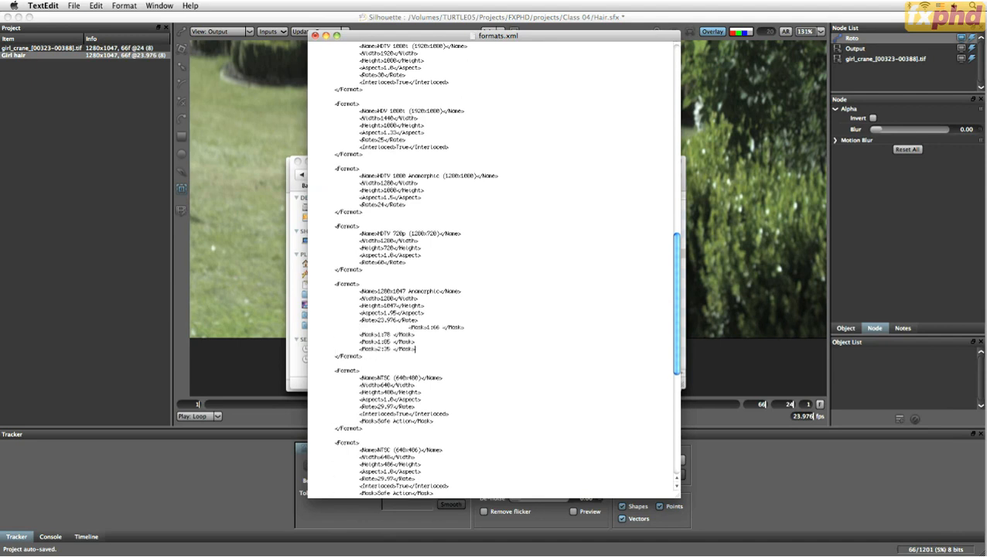
left_click(407, 328)
key("BackSpace")
key("BackSpace")
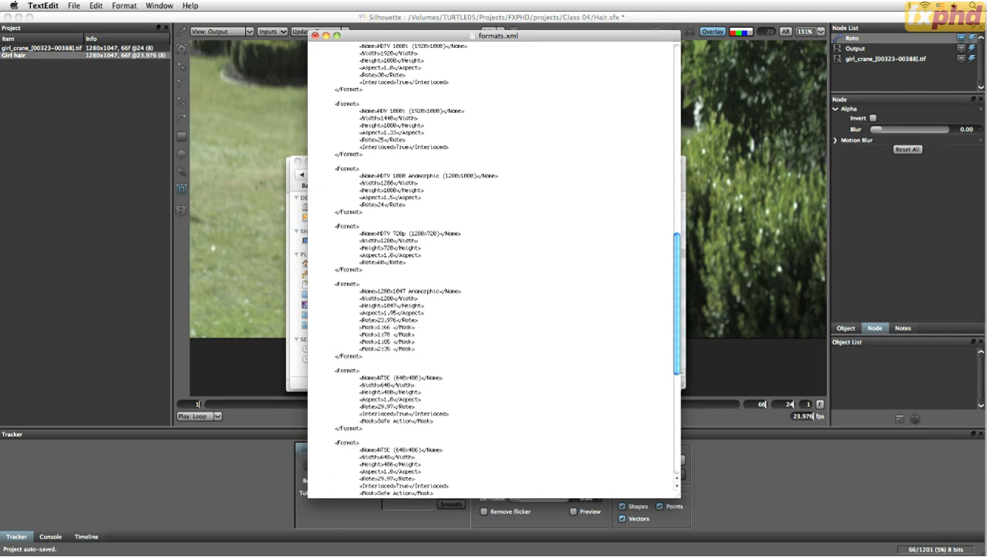
Save the edited formats.xml file.
left_click_drag(675, 311, 674, 314)
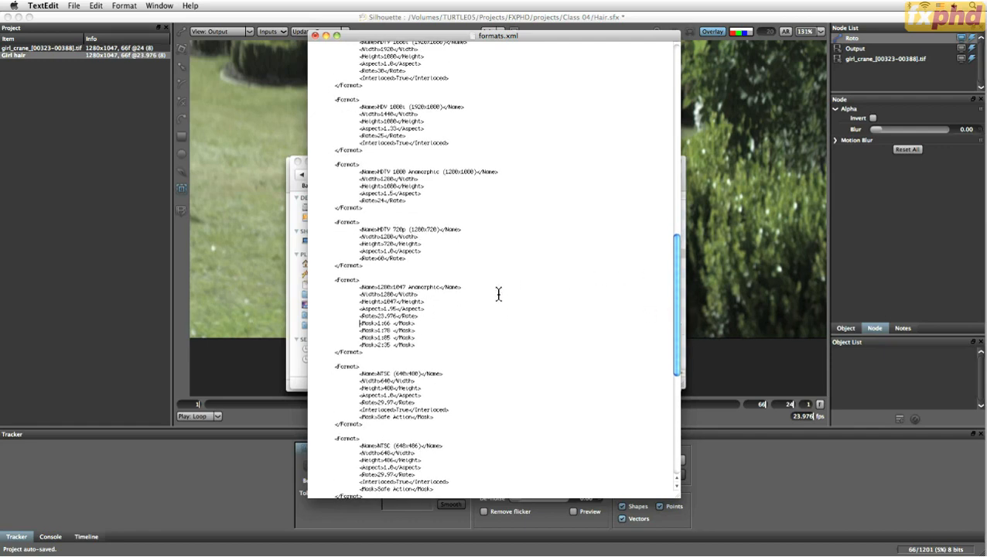
left_click(75, 5)
left_click(85, 63)
Open masks.xml from the Resources folder, examine its Safe Action mask definition, and close the file.
left_click_drag(485, 38, 218, 50)
left_click_drag(447, 158, 593, 140)
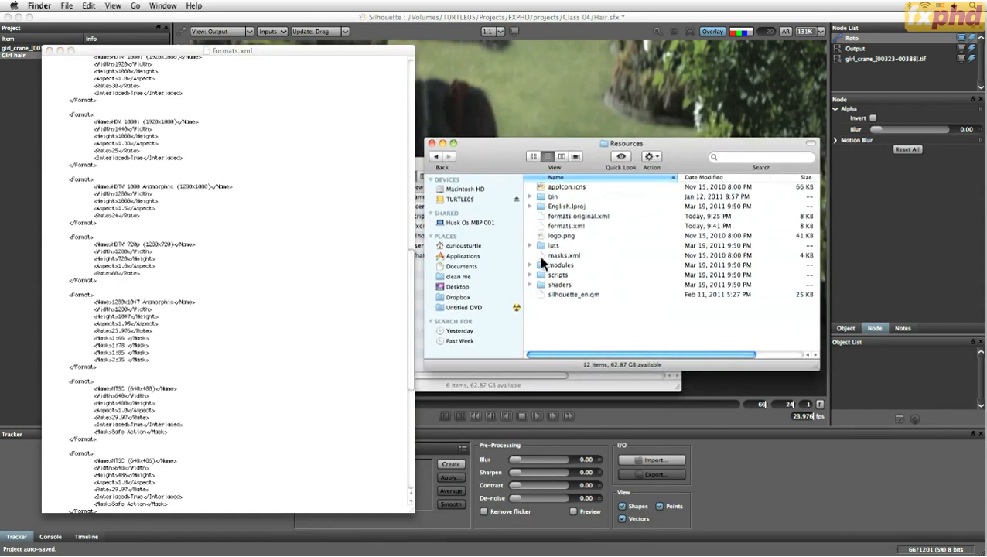
double_click(541, 255)
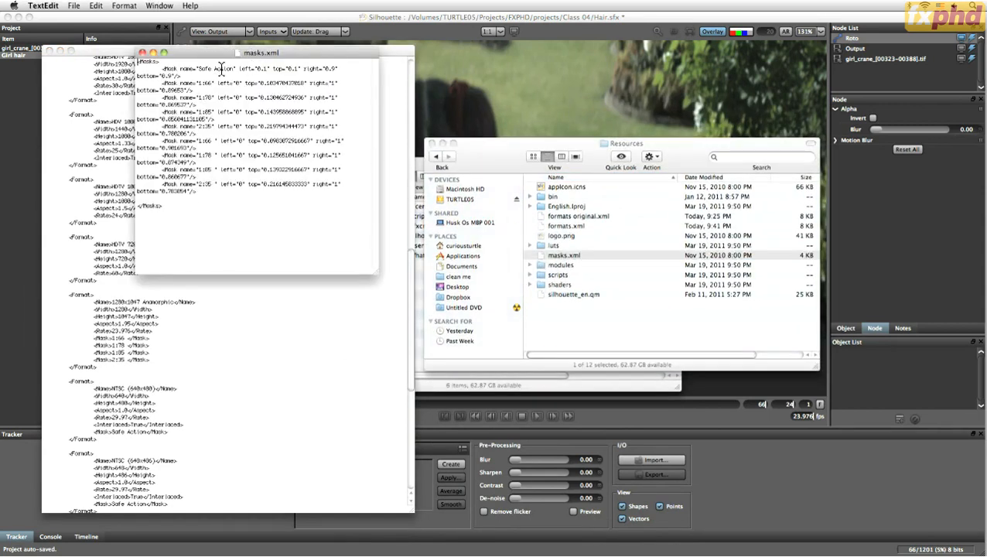
left_click_drag(206, 54, 323, 221)
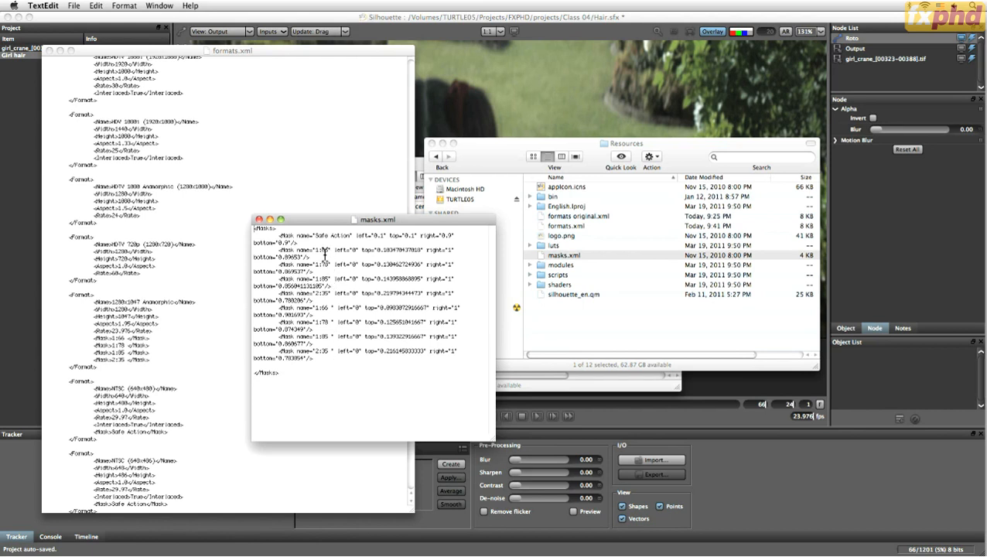
left_click_drag(315, 236, 295, 239)
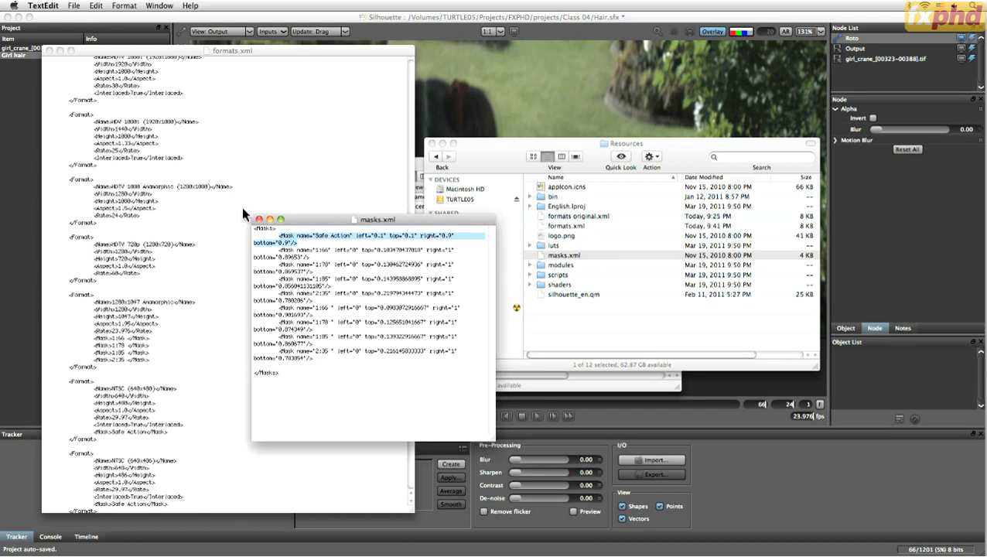
left_click(259, 219)
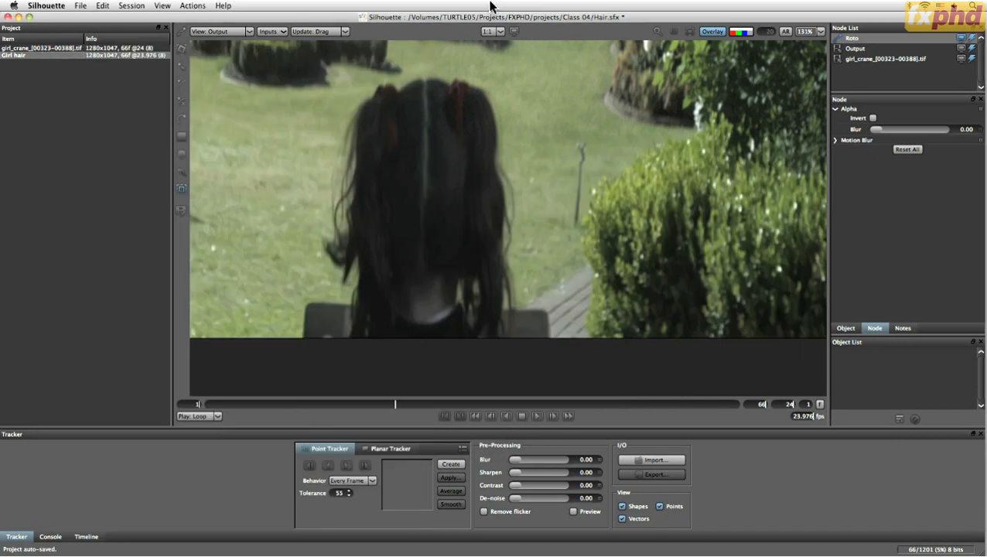
Save the Hair.sfx project in Silhouette, then quit and relaunch the application.
key("super+s")
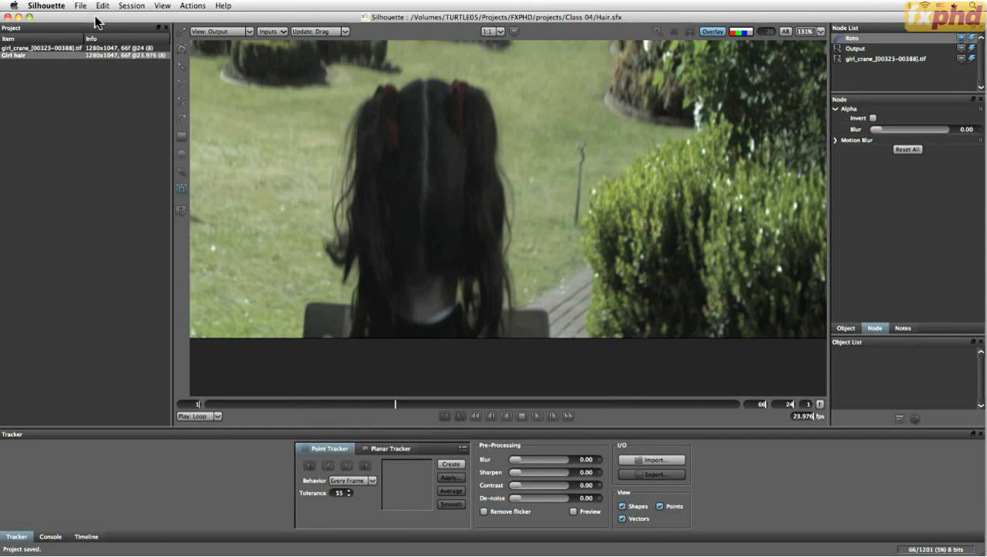
left_click(68, 5)
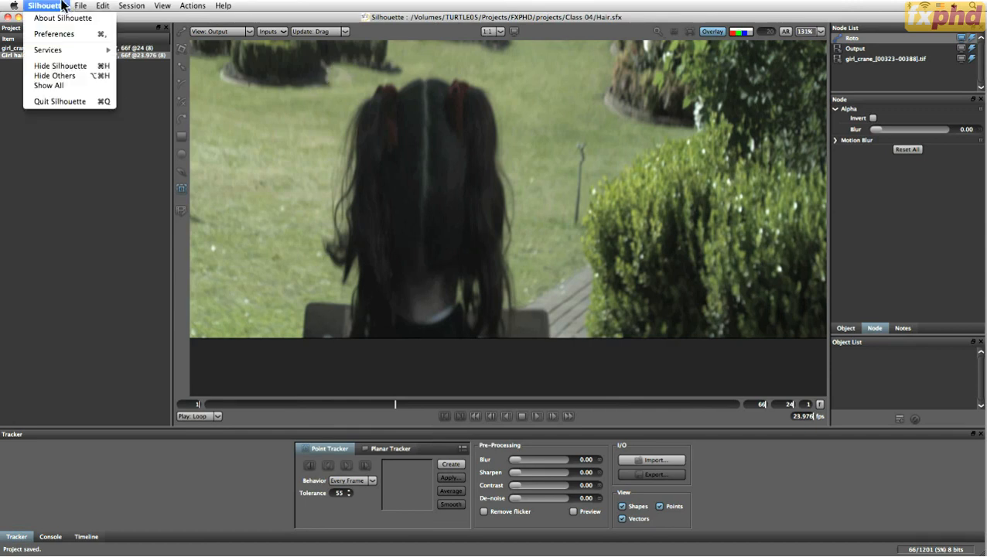
left_click(85, 102)
left_click_drag(494, 155, 479, 271)
left_click_drag(442, 163, 480, 143)
double_click(435, 209)
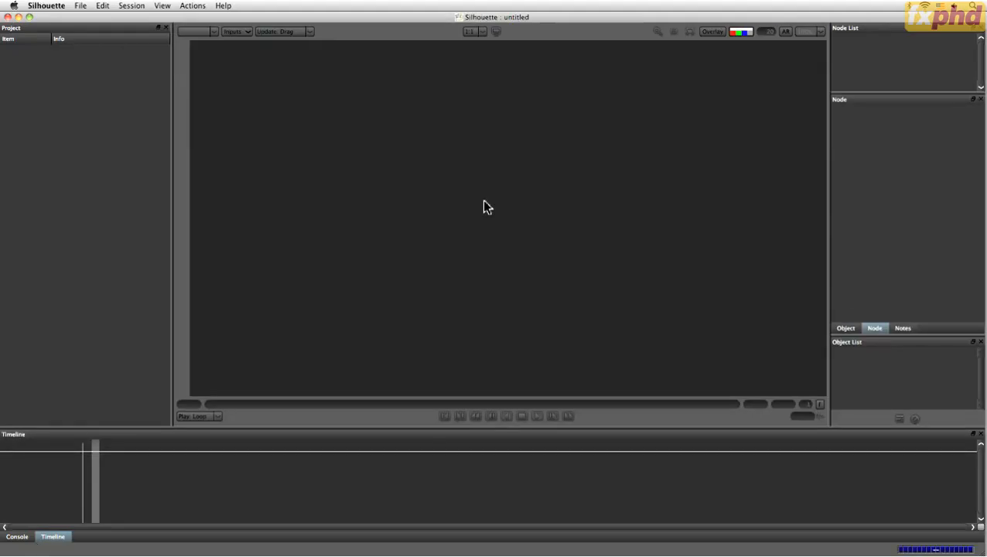
Reopen the recent project Hair.sfx and widen the project list's Item column.
left_click(80, 6)
mouse_move(108, 83)
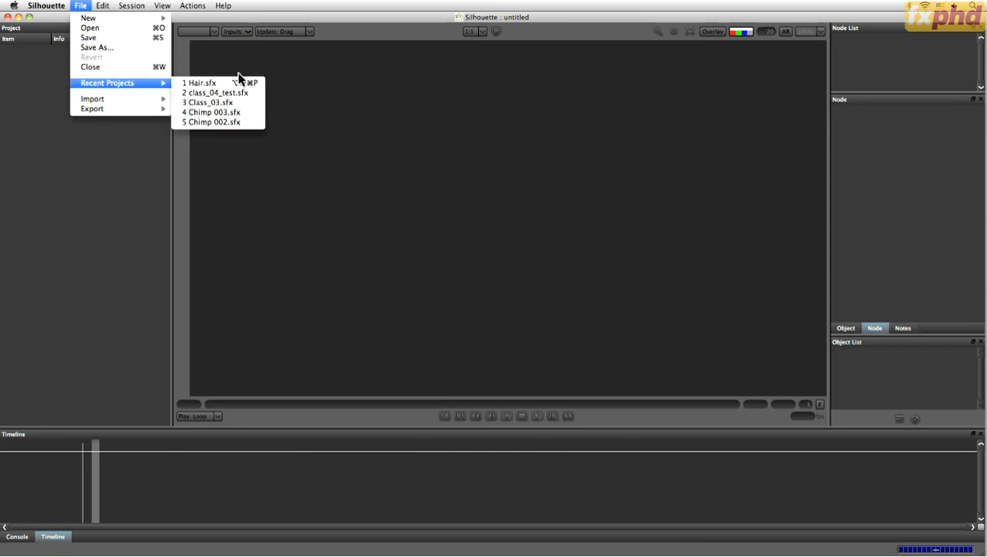
left_click(241, 87)
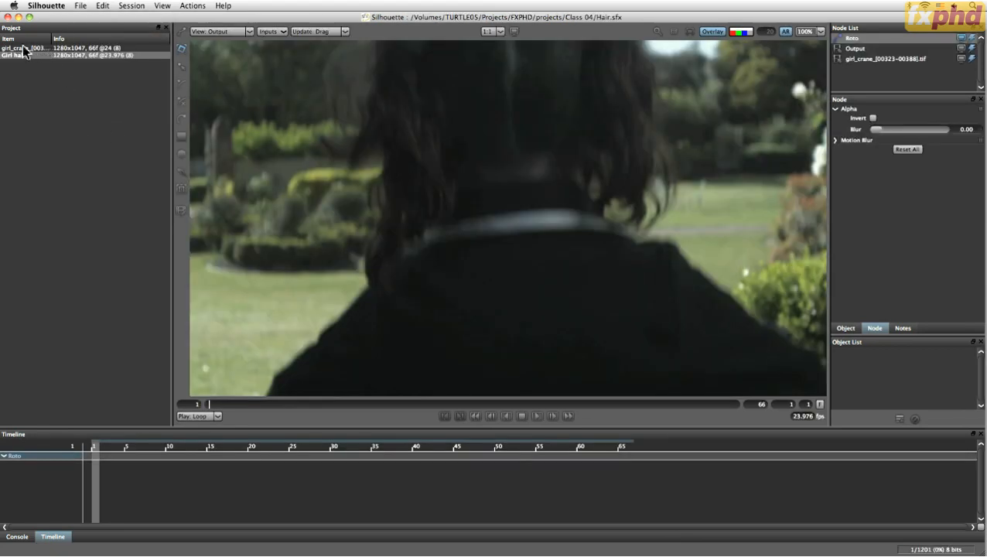
left_click_drag(52, 38, 100, 38)
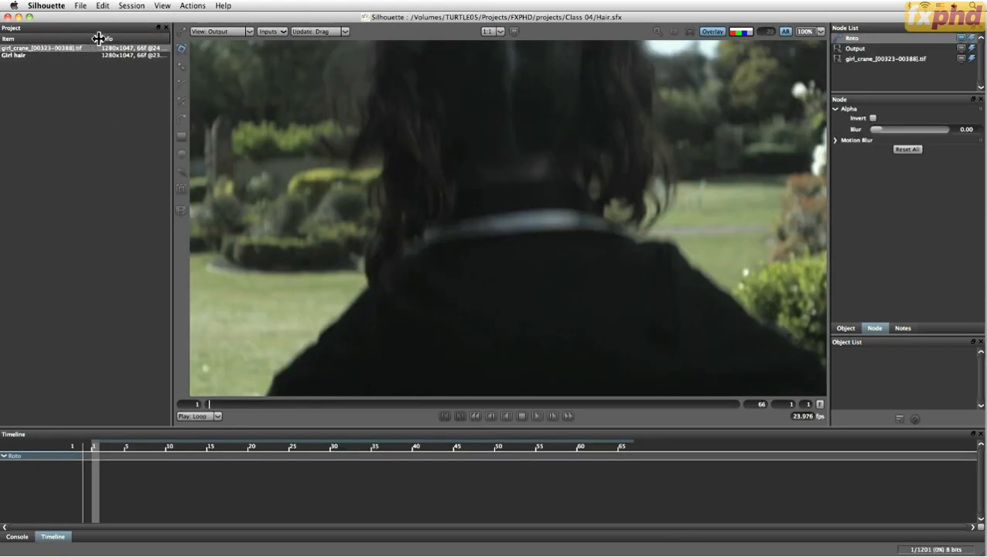
Create a new session named "Test" with the 1280x1047 Anamorphic format.
left_click(81, 5)
mouse_move(139, 18)
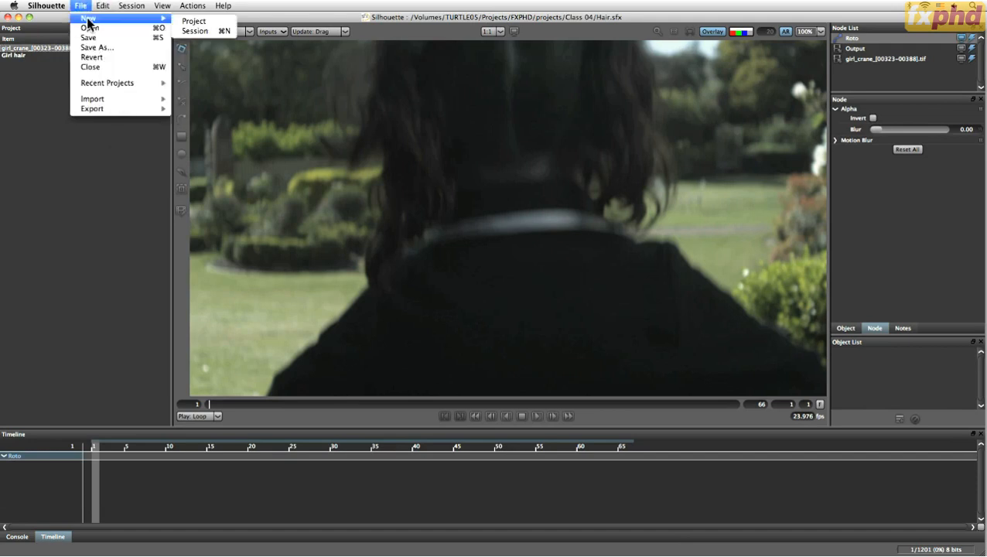
left_click(199, 31)
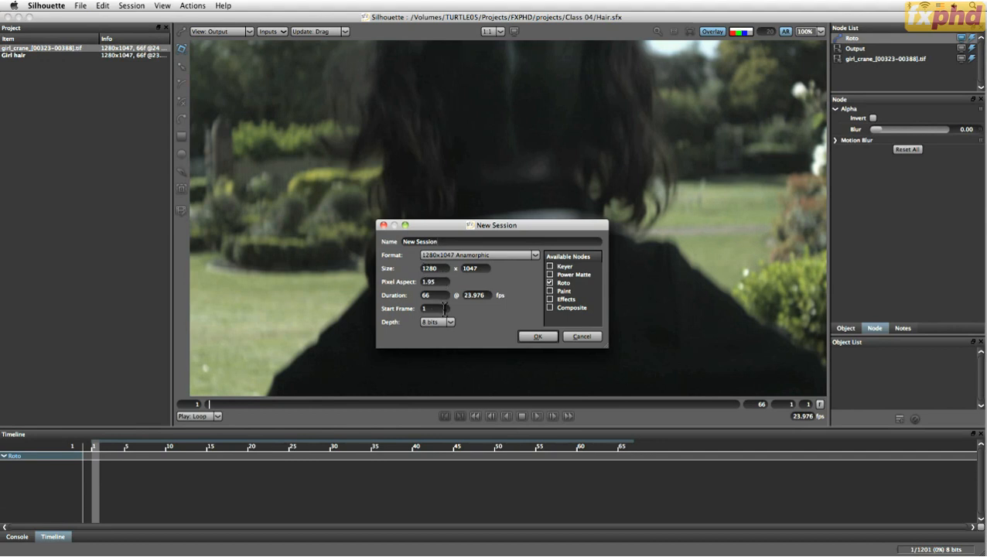
key("super+a")
type("Test")
key("Return")
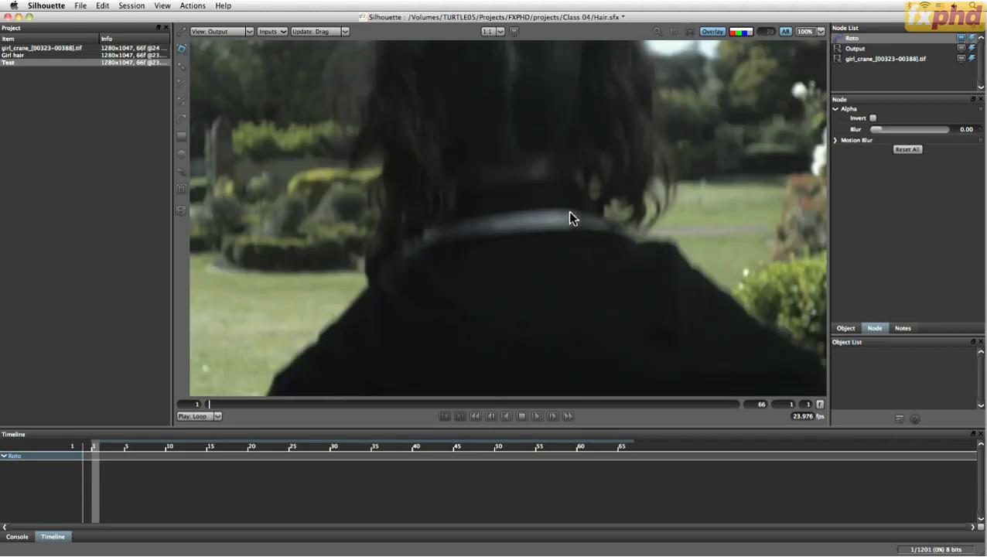
Fit the whole Test session frame in view and preview the 1:66, 1:85 and 2:35 masks over it.
scroll(568, 211, "down", 2)
left_click_drag(641, 201, 580, 238)
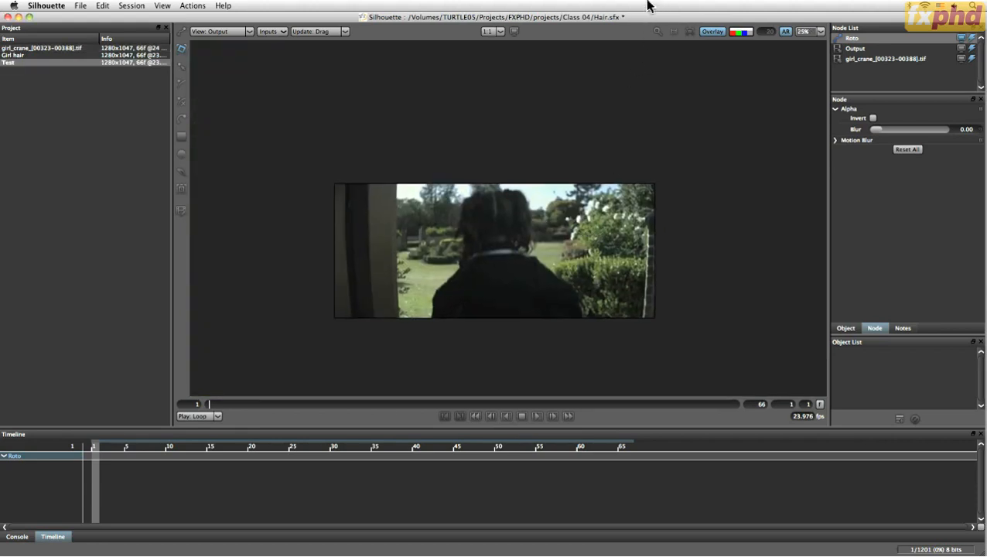
left_click(675, 35)
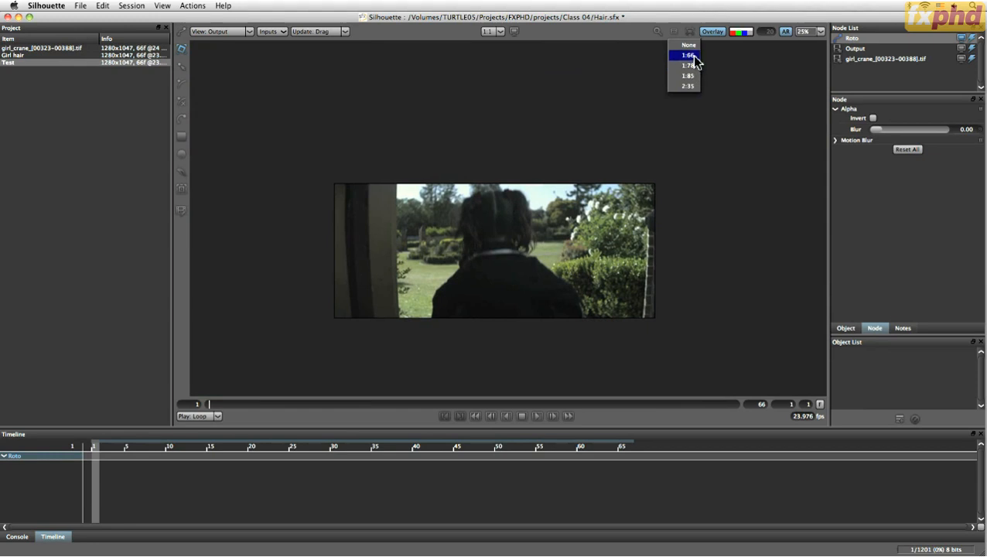
left_click(696, 61)
left_click(675, 36)
left_click(688, 76)
left_click(675, 36)
left_click(689, 87)
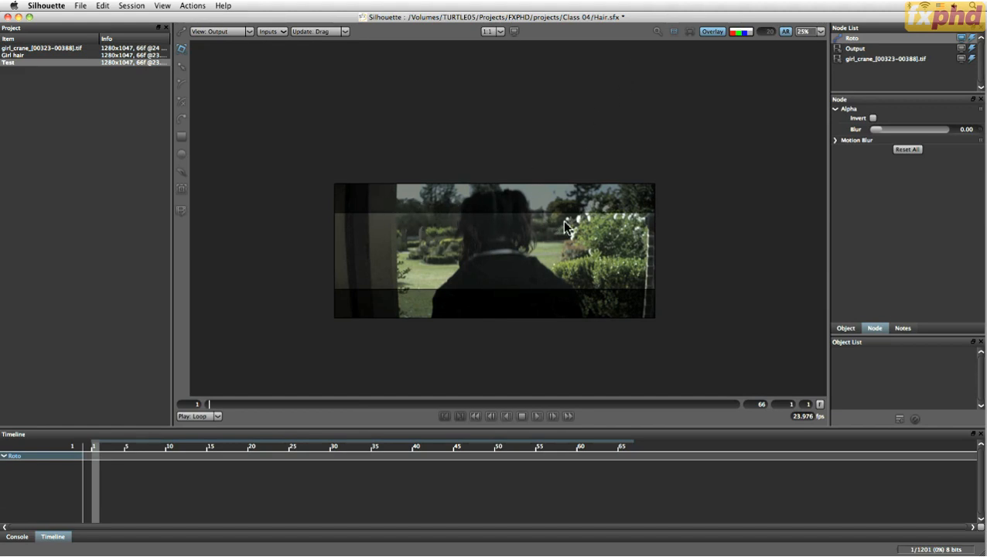
Cycle the viewer mask back through 1:85, 1:78 and 1:66, and set it to None.
left_click(674, 35)
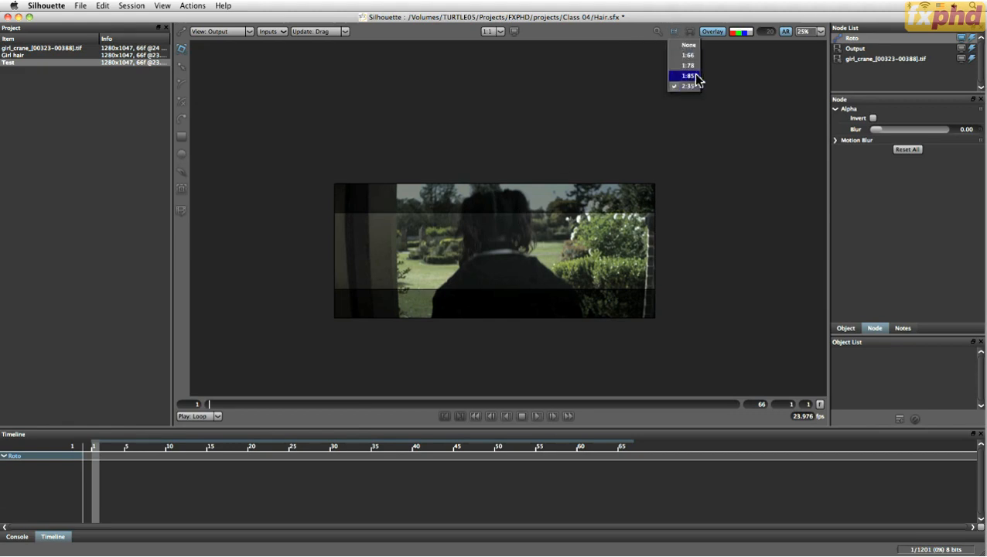
left_click(688, 76)
left_click(676, 32)
left_click(690, 66)
left_click(678, 33)
left_click(689, 55)
left_click(673, 33)
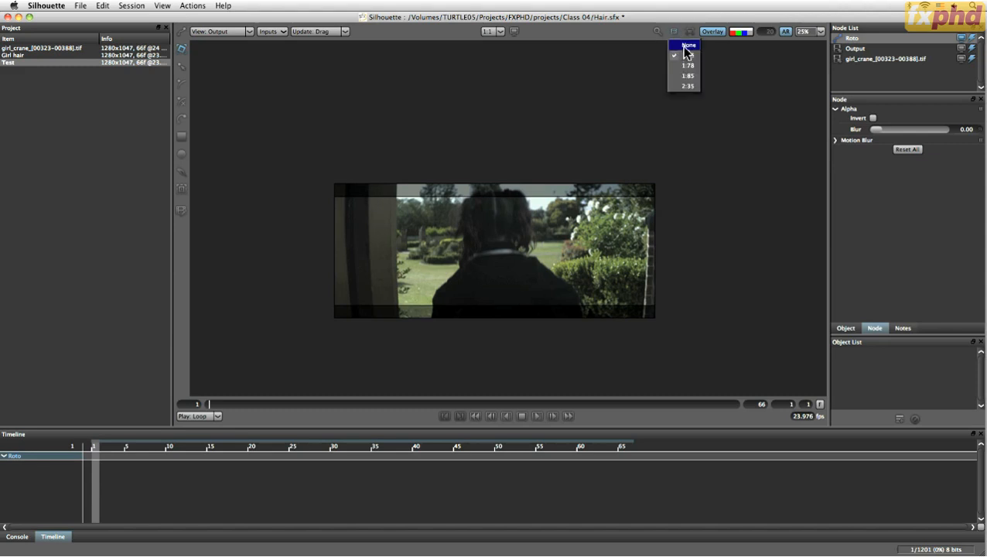
left_click(688, 45)
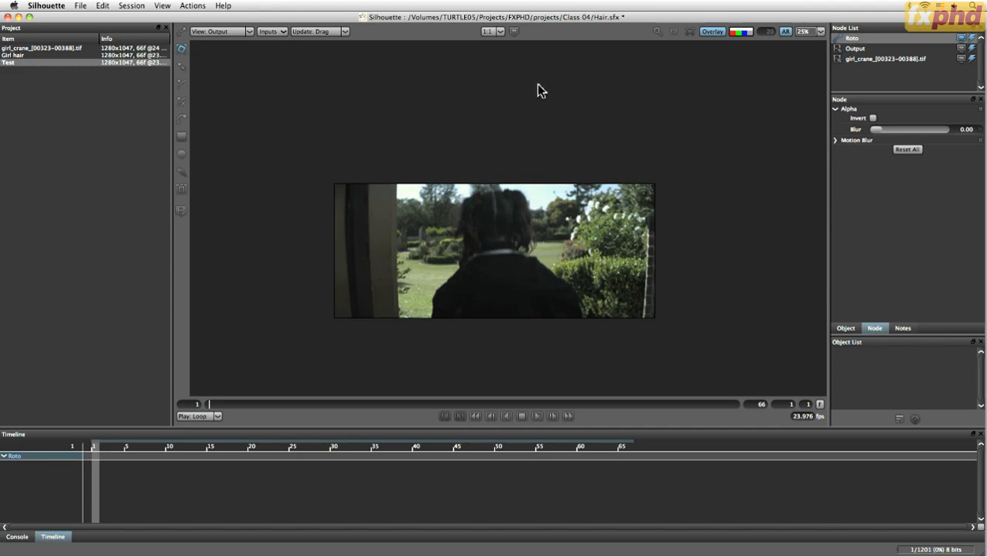
Overlay the 2:35 mask on the shot once more and return the viewer mask to None.
left_click(674, 32)
left_click(689, 87)
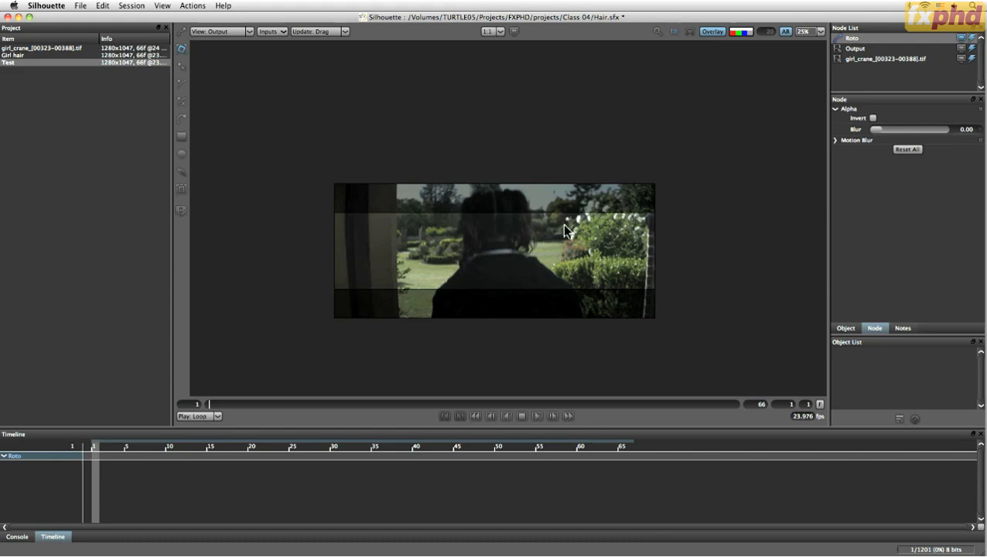
left_click(674, 32)
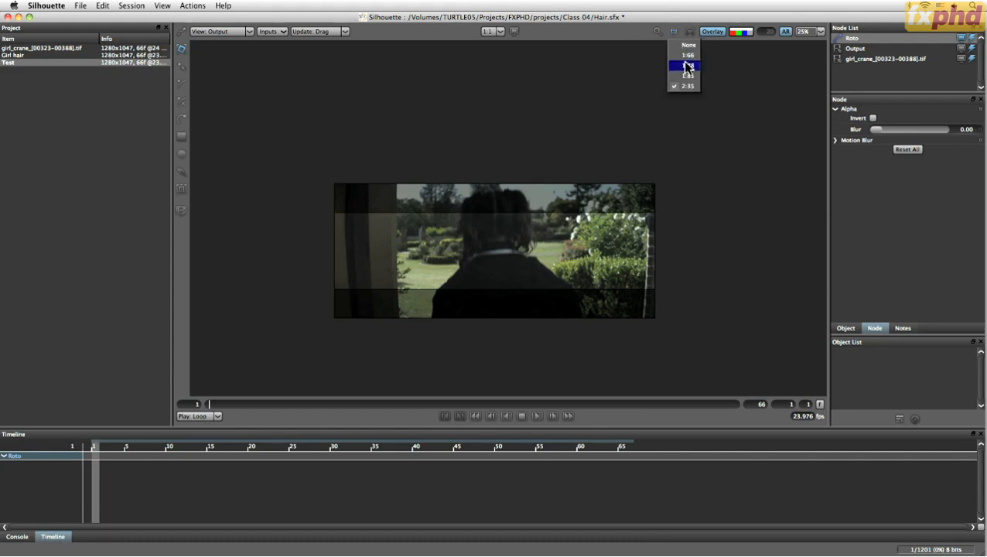
left_click(689, 46)
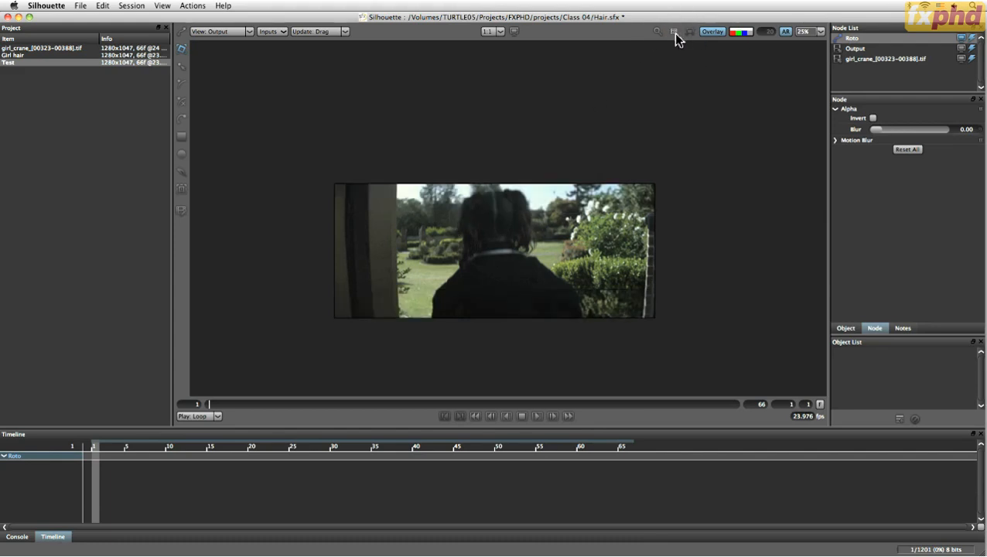
left_click(674, 33)
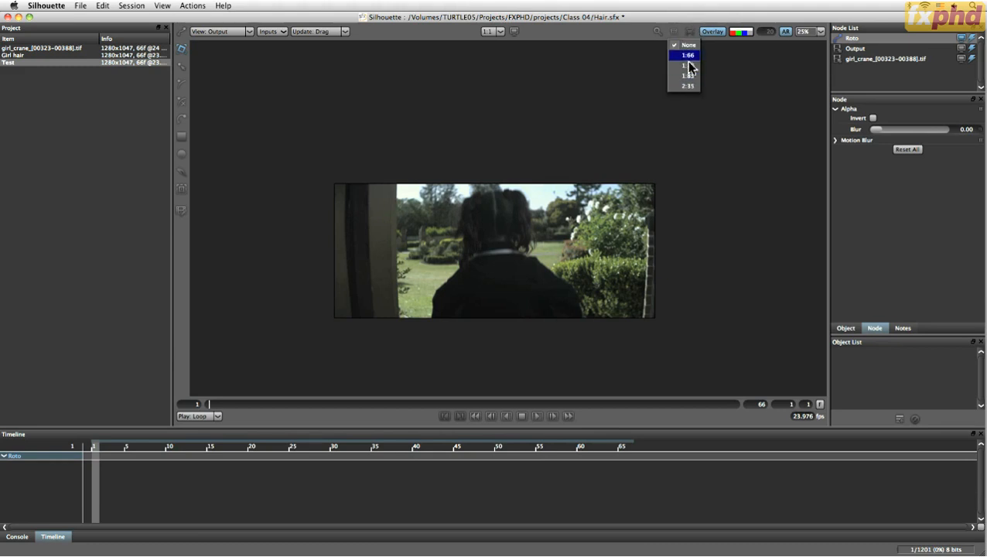
left_click(681, 44)
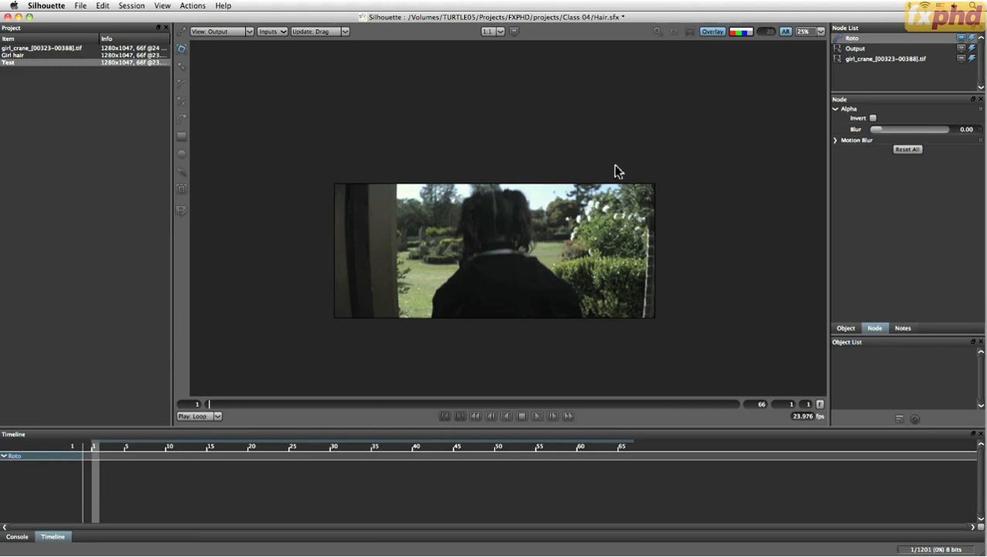
Switch to formats.xml in TextEdit, review the mask lines of the 1280x1047 Anamorphic format, and return to Silhouette.
key("super+Tab")
left_click_drag(307, 48, 415, 35)
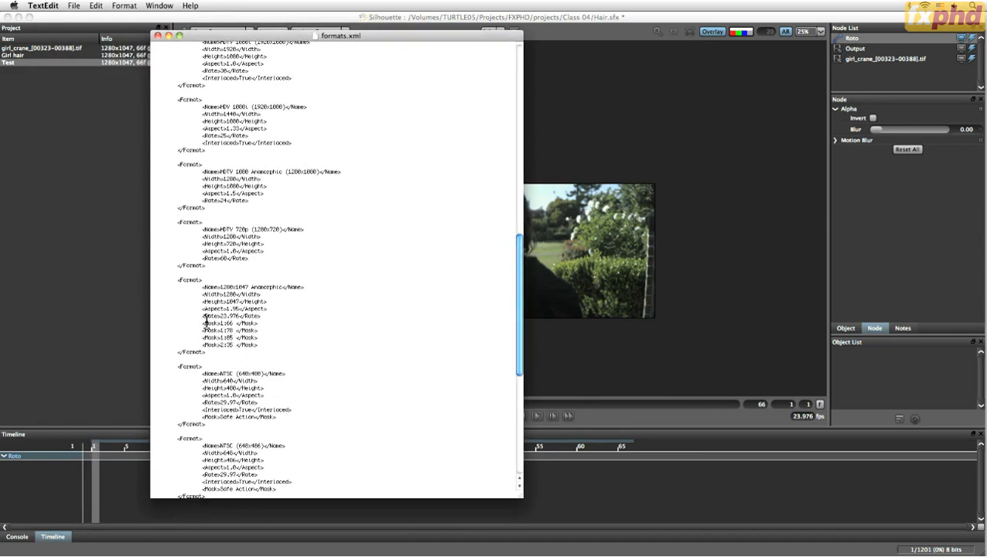
left_click_drag(260, 346, 206, 323)
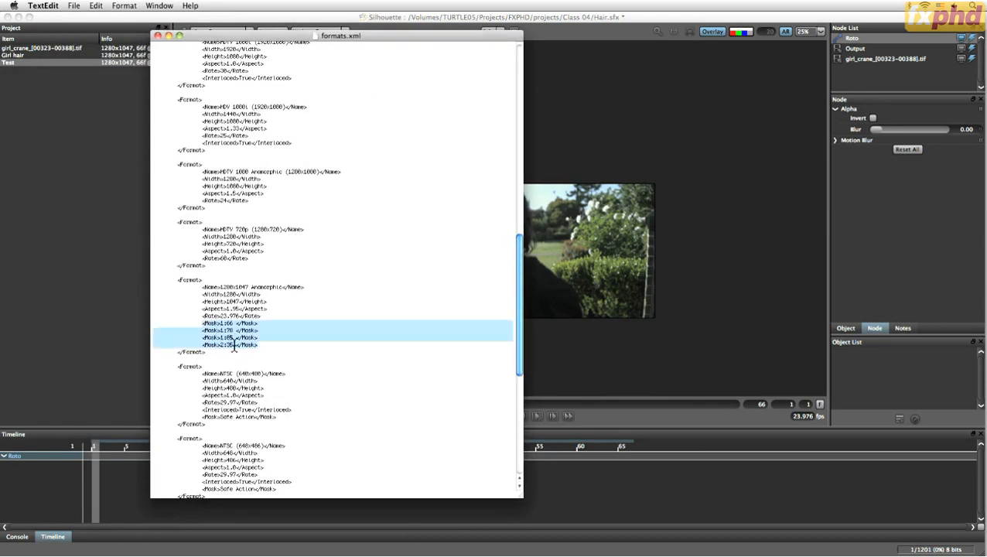
left_click(280, 353)
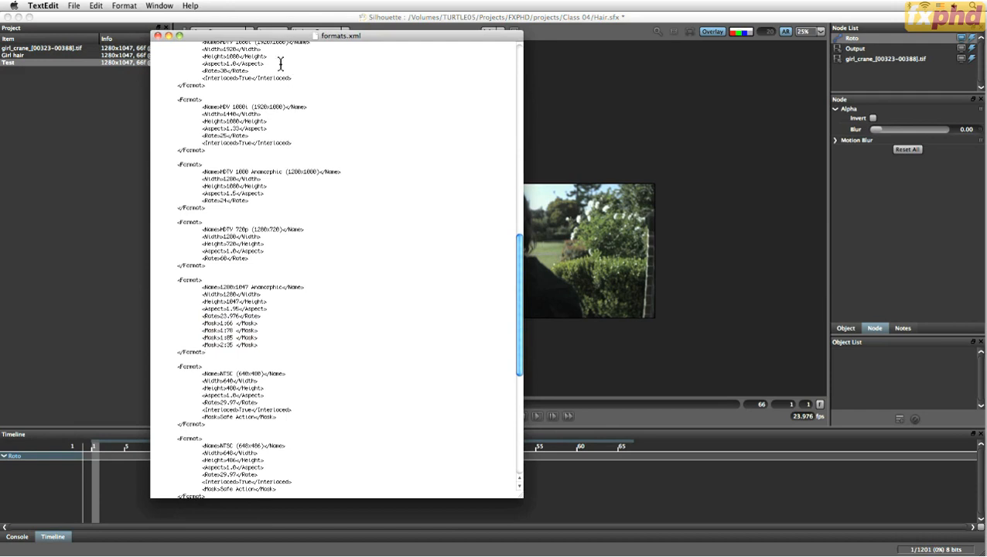
left_click(284, 19)
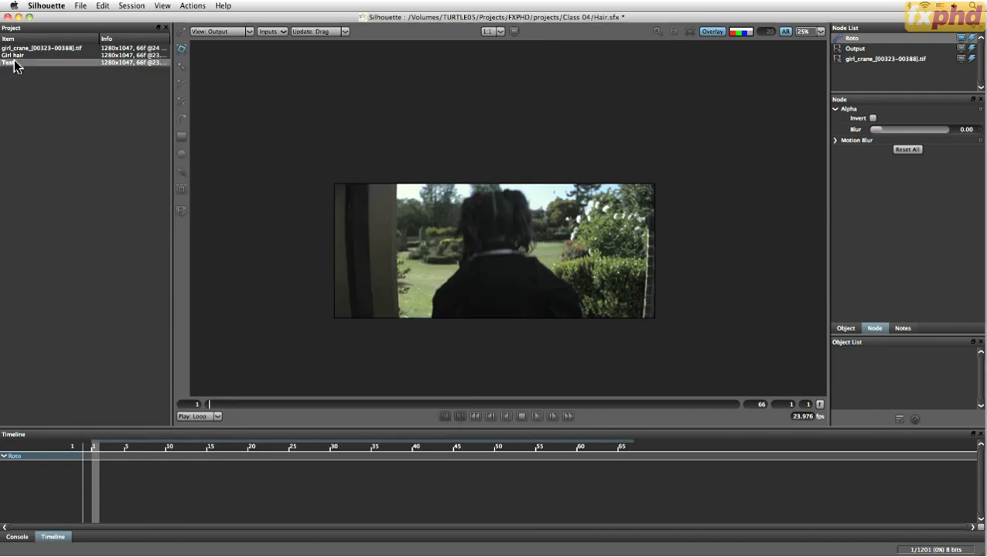
Delete the Test session from the project and frame the shot at 50% zoom.
key("Delete")
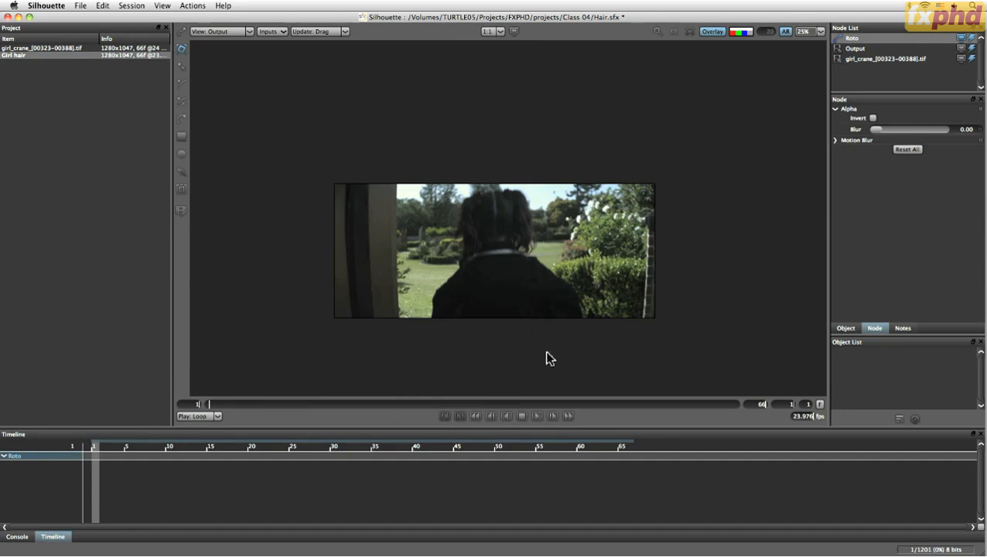
scroll(543, 351, "down", 1)
scroll(542, 355, "up", 2)
left_click_drag(557, 293, 619, 394)
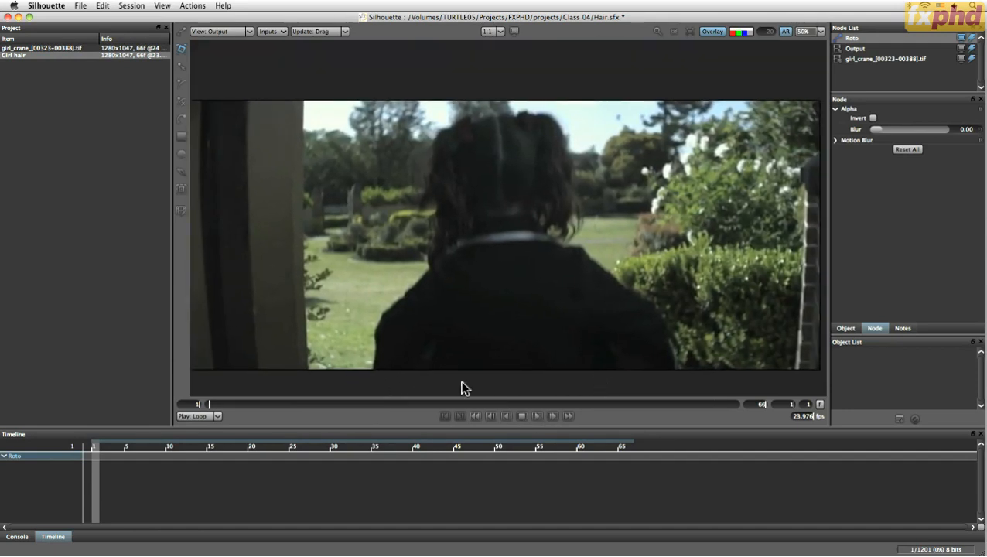
Set the playback mode to Swing, play the Girl hair shot, and stop playback.
left_click(203, 433)
left_click(538, 416)
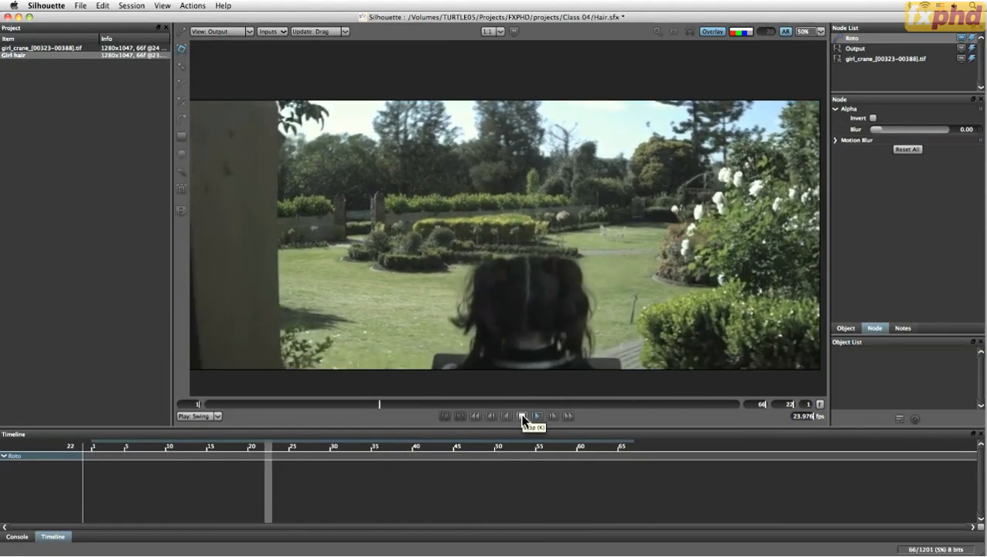
left_click(522, 416)
Scrub back and forth between frames 20 and 38 to examine the motion of the girl's head and hair.
left_click_drag(309, 405, 475, 390)
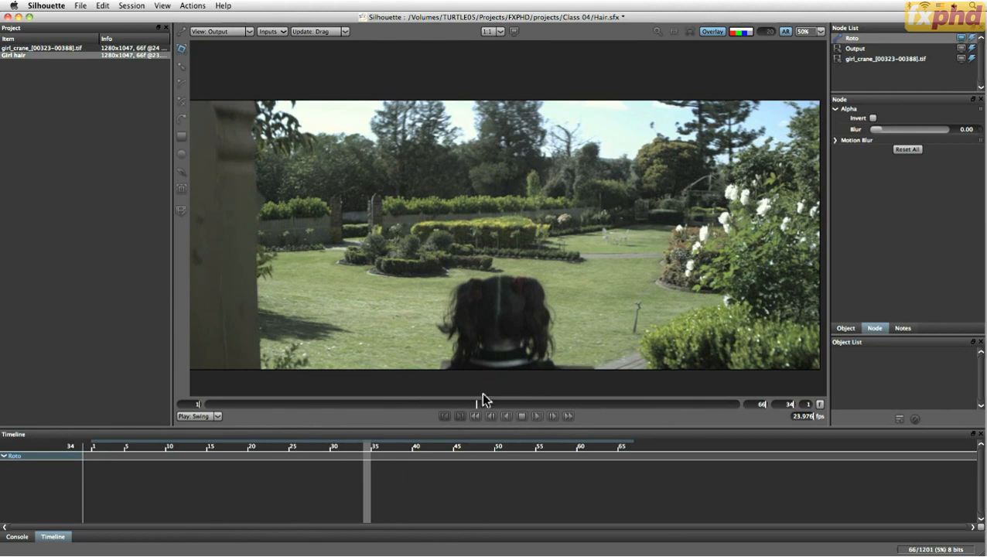
left_click_drag(475, 404, 407, 405)
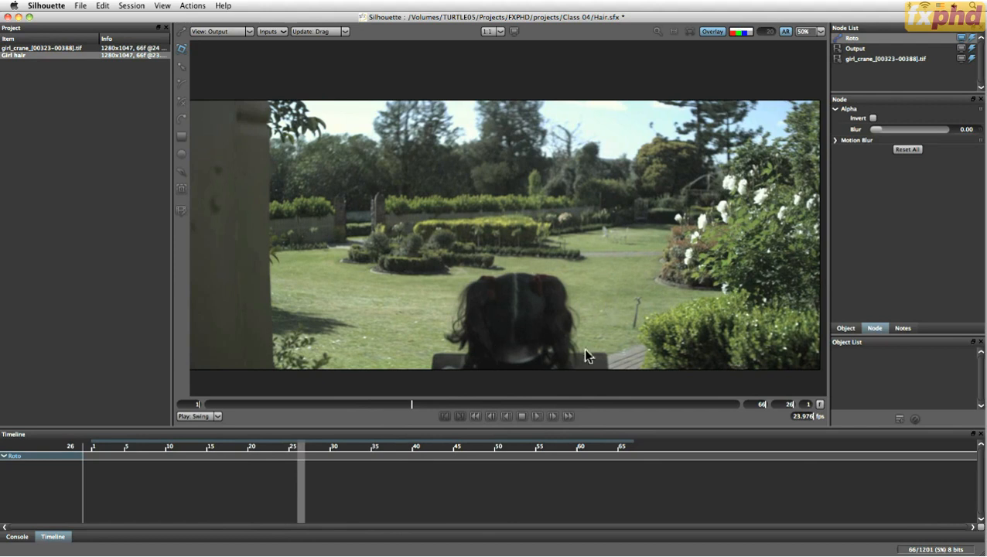
left_click_drag(407, 405, 508, 395)
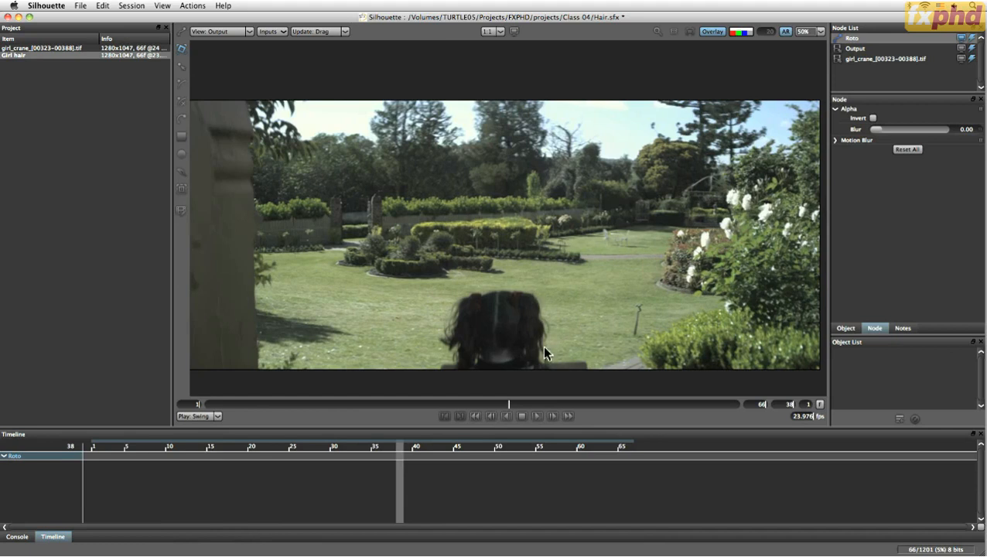
mouse_move(509, 401)
left_mouse_down()
mouse_move(348, 412)
mouse_move(440, 422)
mouse_move(663, 396)
mouse_move(465, 403)
mouse_move(276, 427)
mouse_move(179, 423)
mouse_move(220, 403)
mouse_move(301, 406)
mouse_move(411, 379)
left_mouse_up()
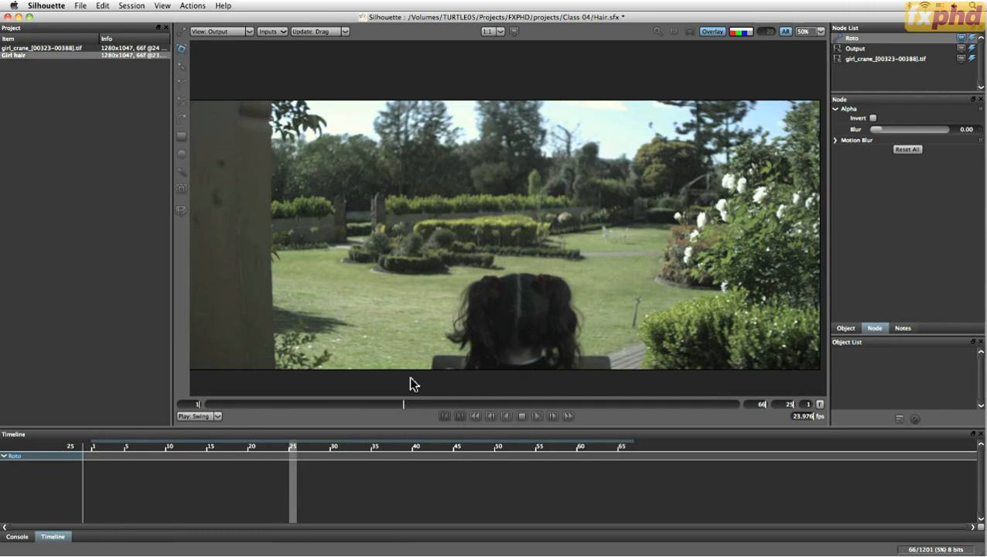
mouse_move(401, 404)
left_mouse_down()
mouse_move(224, 423)
mouse_move(308, 434)
mouse_move(363, 410)
left_mouse_up()
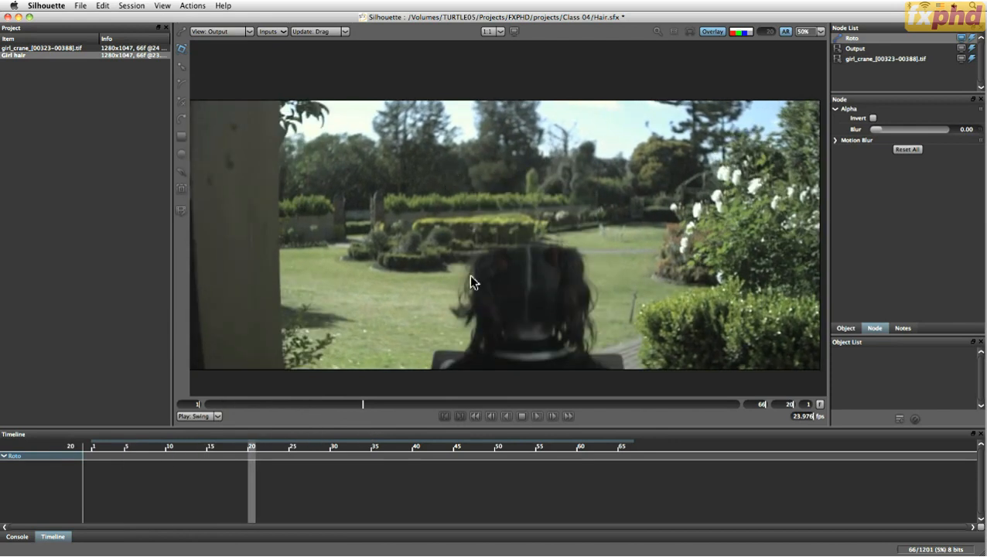
left_click_drag(366, 408, 386, 412)
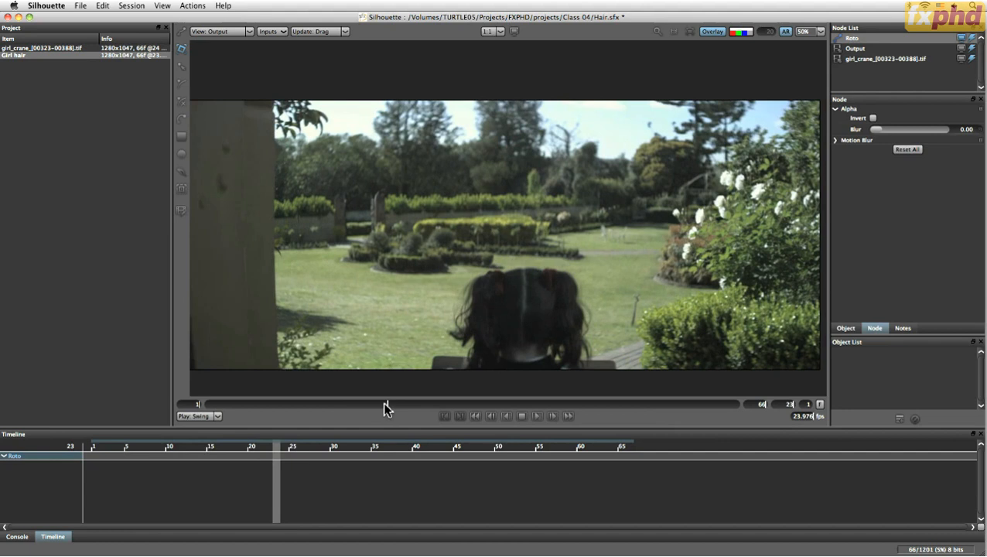
Inspect the fine hair strands at 200% zoom, scrubbing from frame 23 to frame 38.
scroll(464, 325, "up", 3)
left_click_drag(551, 323, 455, 326)
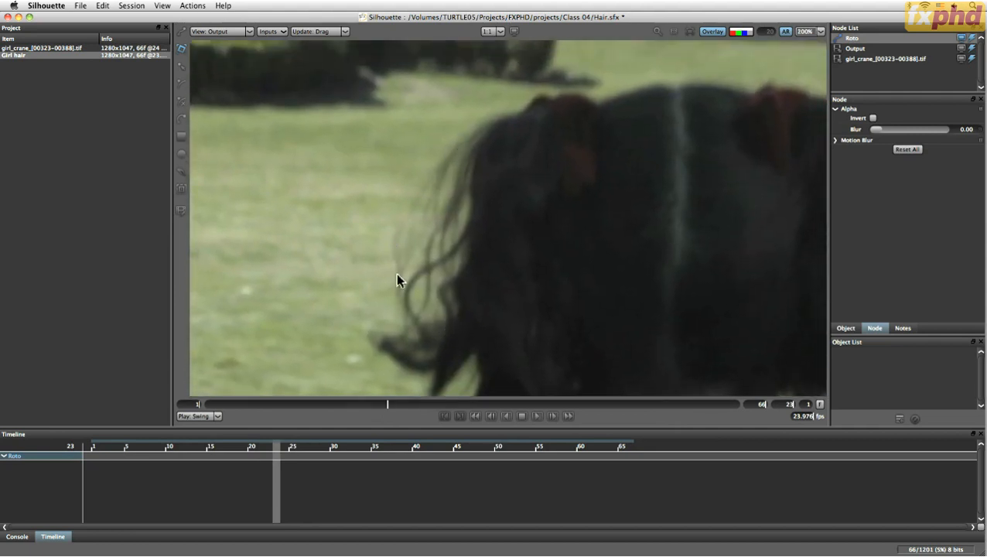
left_click_drag(387, 404, 503, 409)
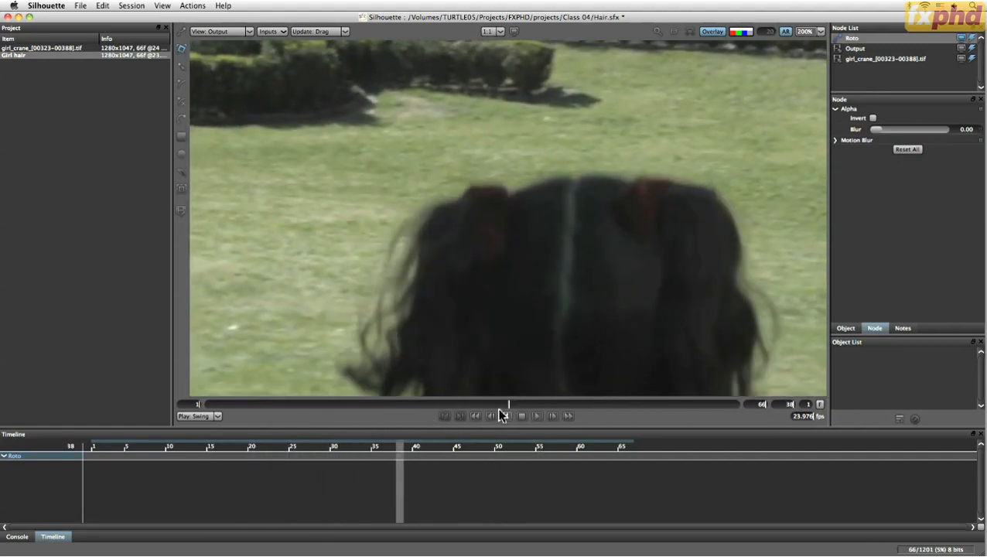
View the whole shot at 50% and scrub to frame 49 and back to frame 38 to compare the head movement.
scroll(530, 357, "down", 2)
scroll(531, 357, "down", 1)
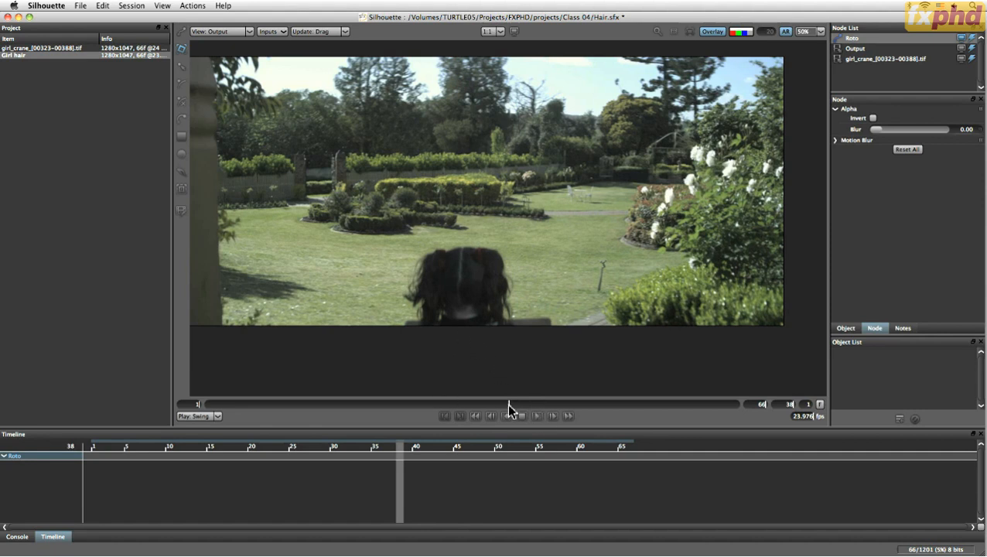
left_click_drag(513, 404, 596, 398)
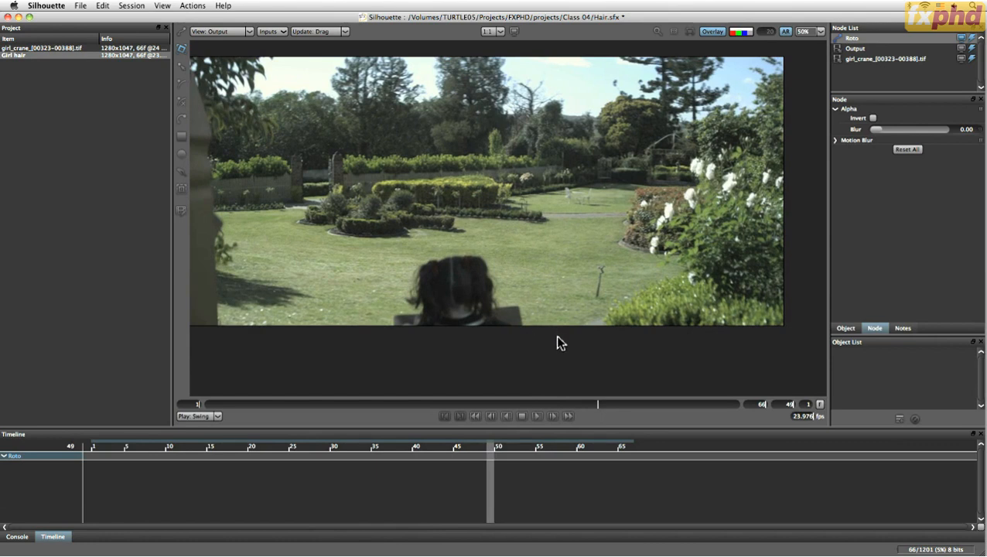
left_click_drag(597, 407, 509, 418)
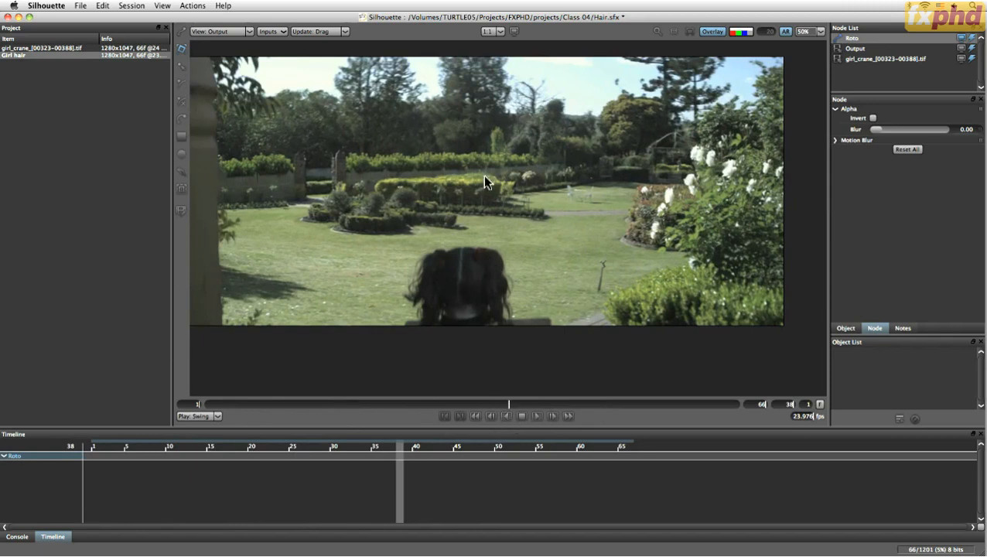
Play the shot twice to study the hair motion, and move the playhead to frame 41.
left_click(542, 417)
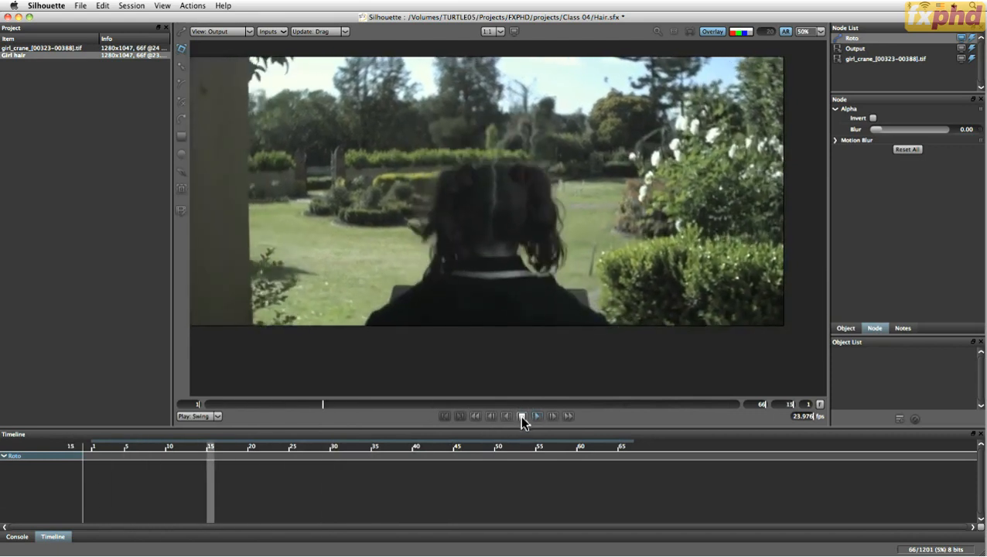
left_click(520, 416)
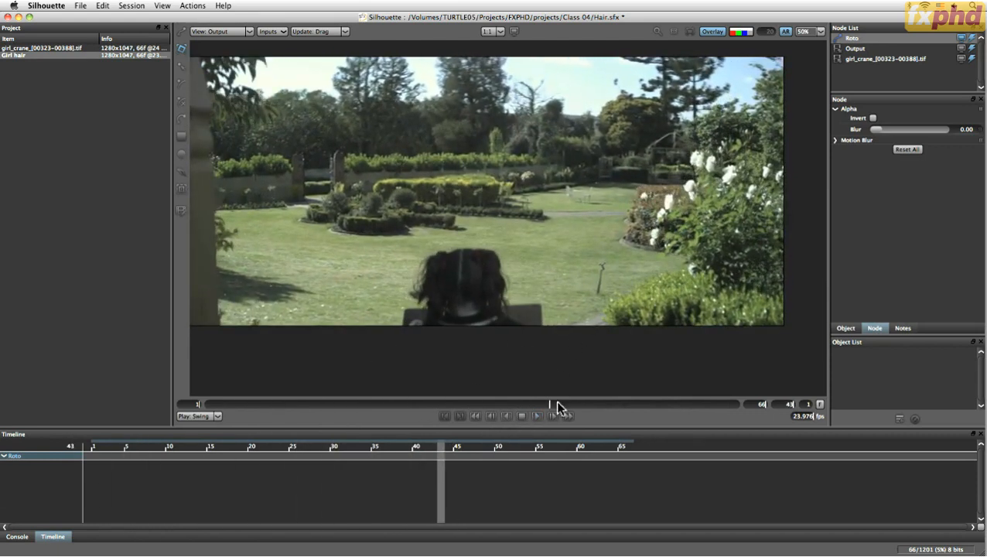
mouse_move(547, 402)
left_mouse_down()
mouse_move(174, 413)
mouse_move(315, 400)
mouse_move(557, 404)
left_mouse_up()
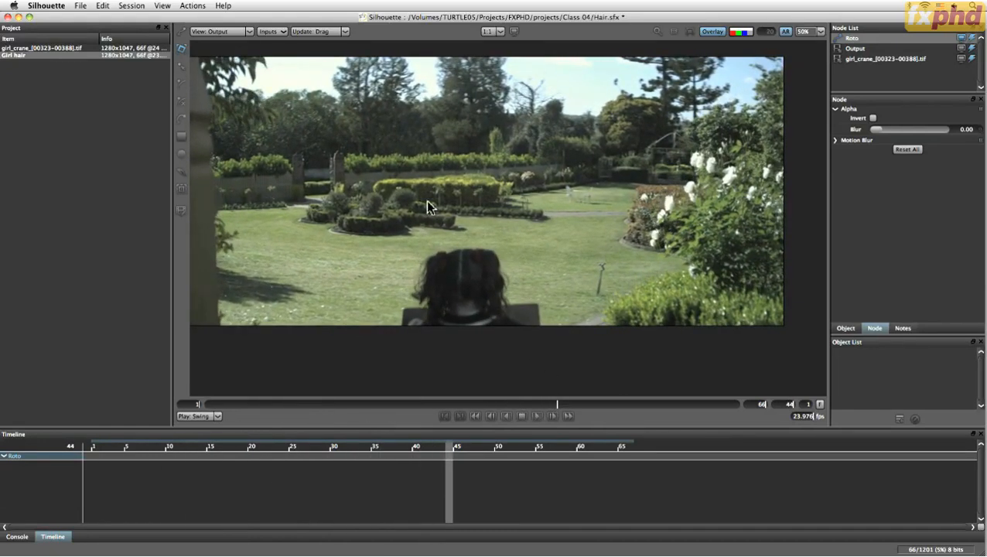
left_click(537, 416)
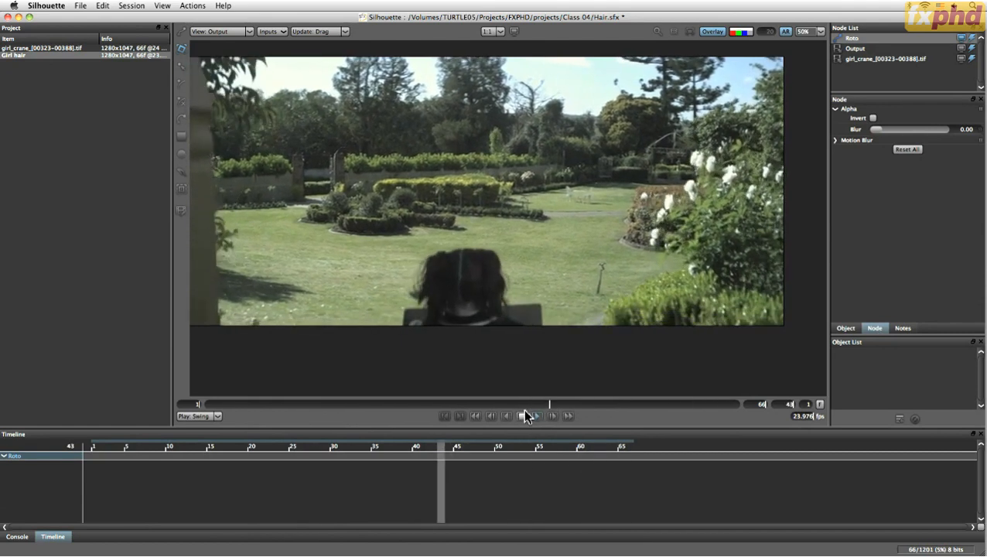
left_click(523, 414)
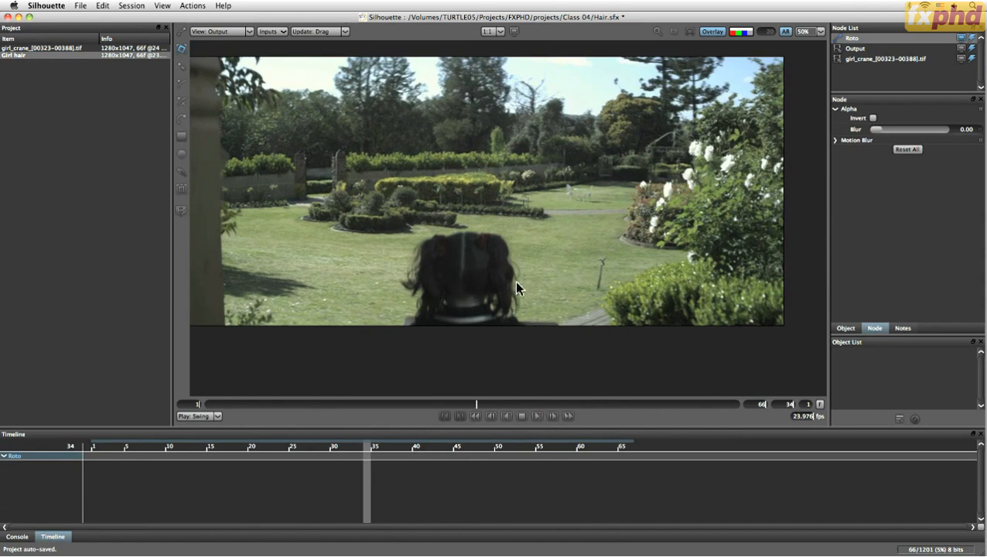
left_click_drag(474, 404, 533, 418)
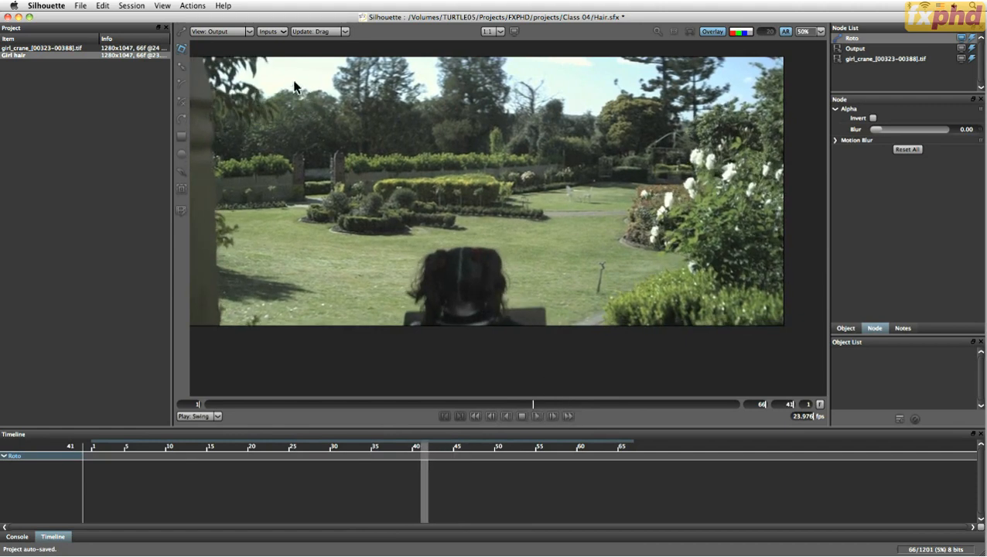
Enable the Keyer node alongside Roto in the Girl hair session settings.
left_click(139, 6)
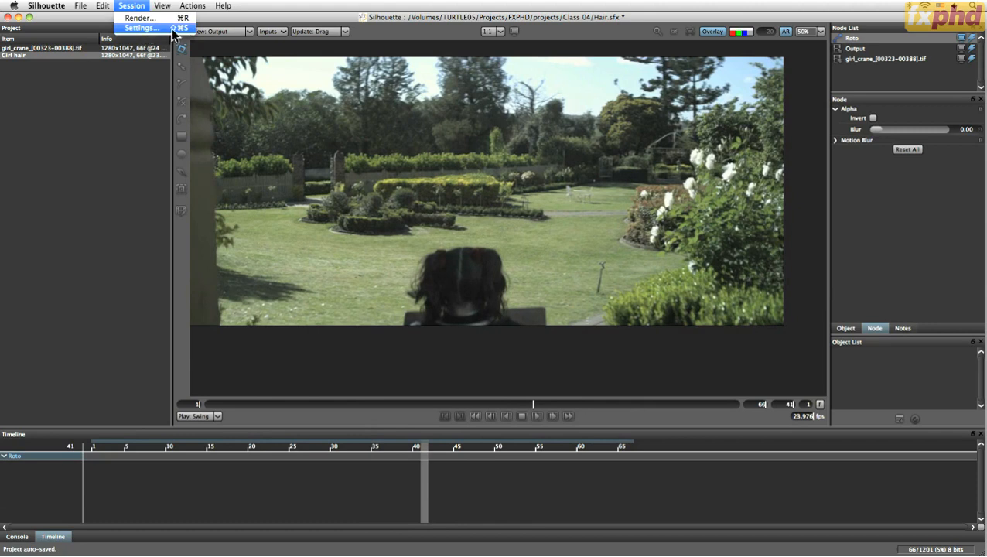
left_click(173, 29)
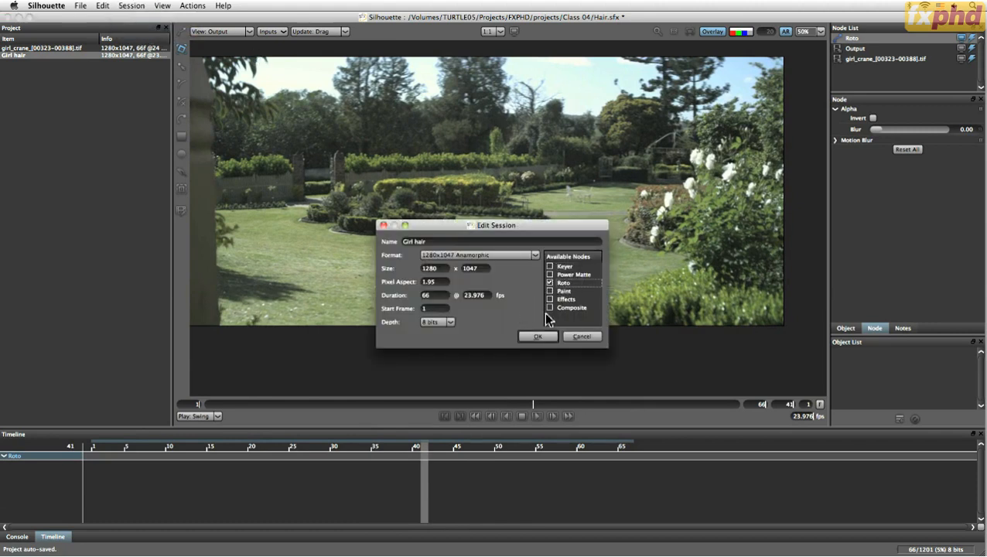
left_click(551, 266)
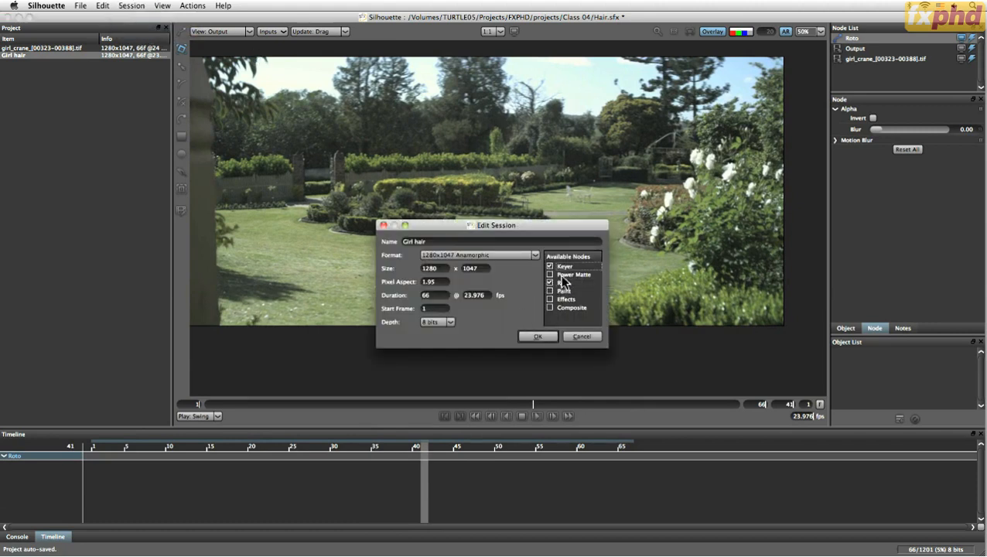
left_click(537, 335)
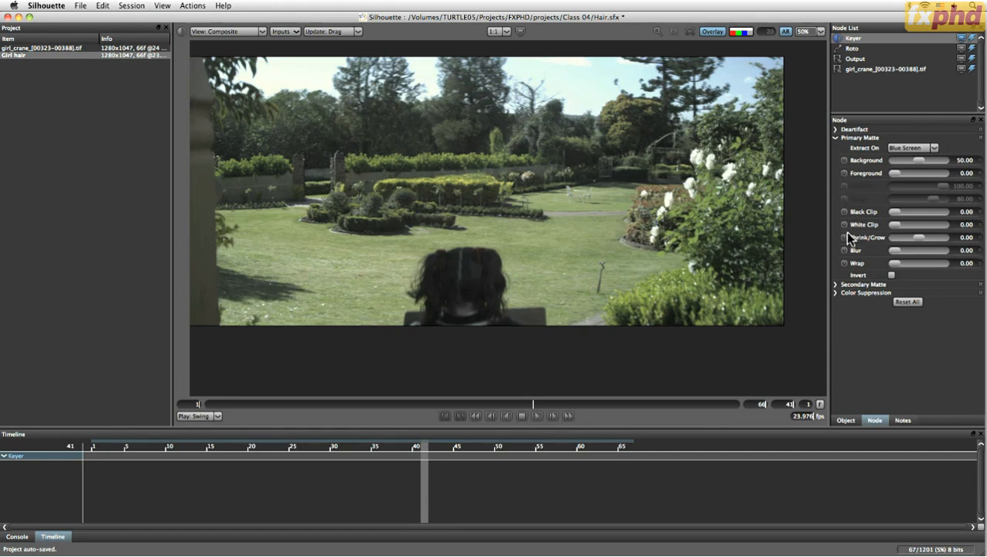
Check the Keyer's Deartifact settings, collapse them again, and widen the node parameter area.
left_click(836, 130)
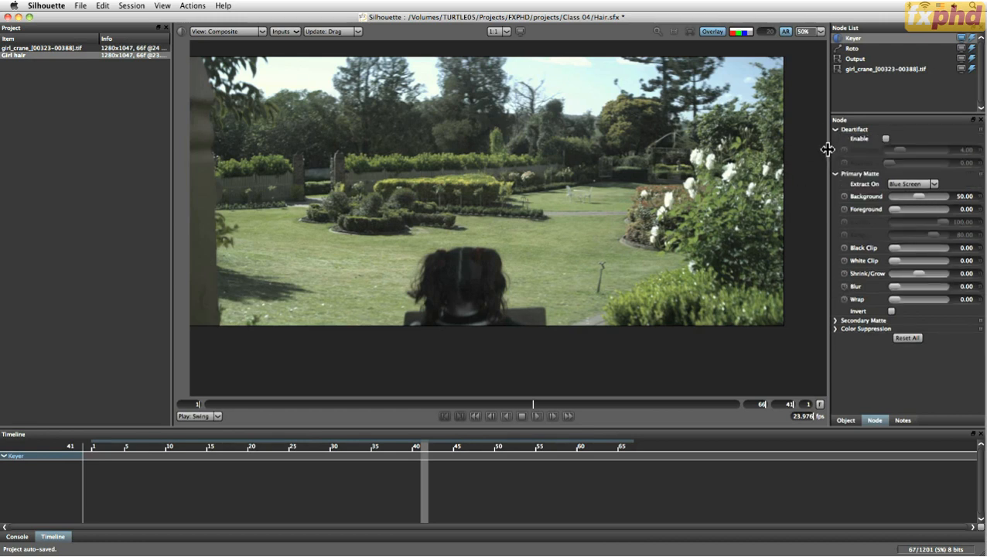
left_click_drag(828, 148, 785, 157)
left_click(813, 131)
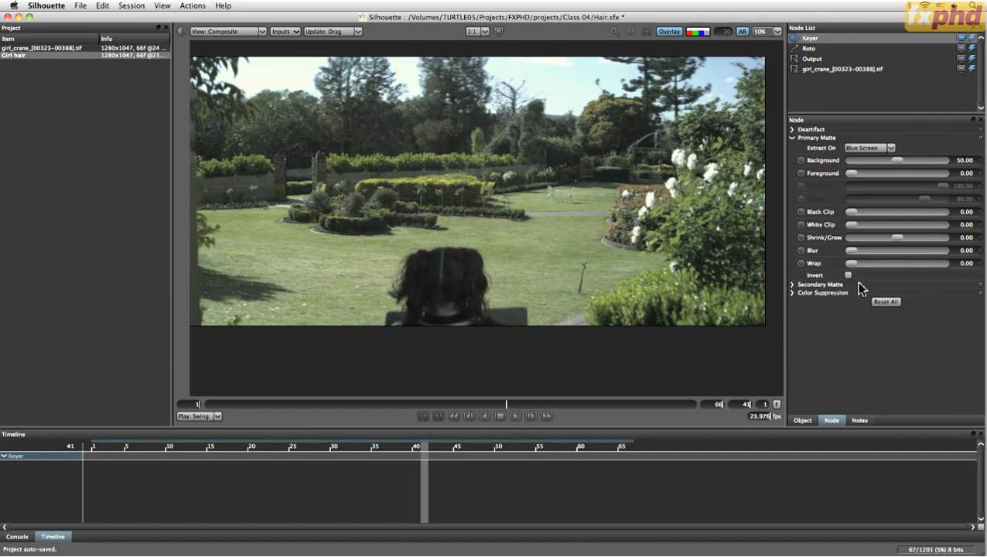
Try Blue Screen and Green Screen as the Keyer's Primary Matte extraction, ending on Green Screen.
left_click(891, 148)
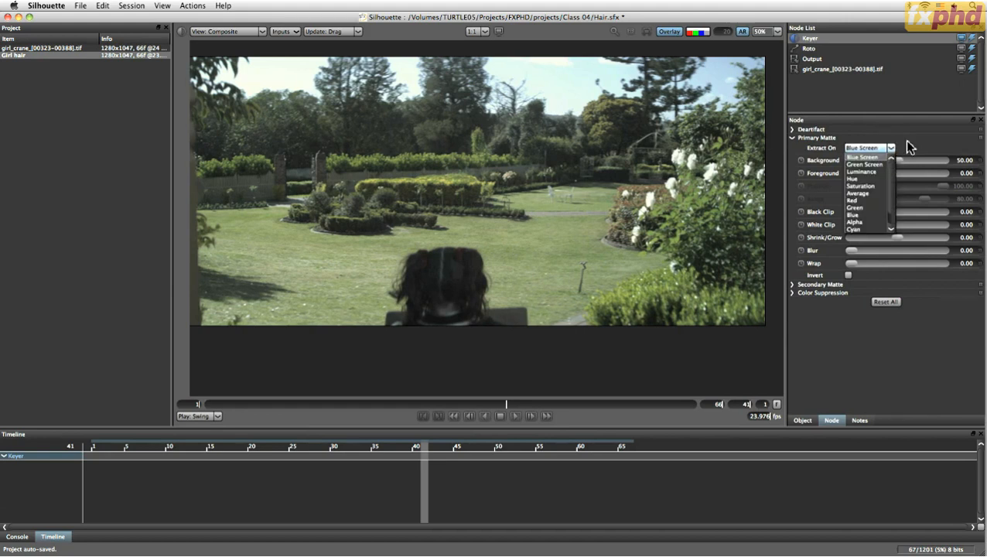
left_click(876, 165)
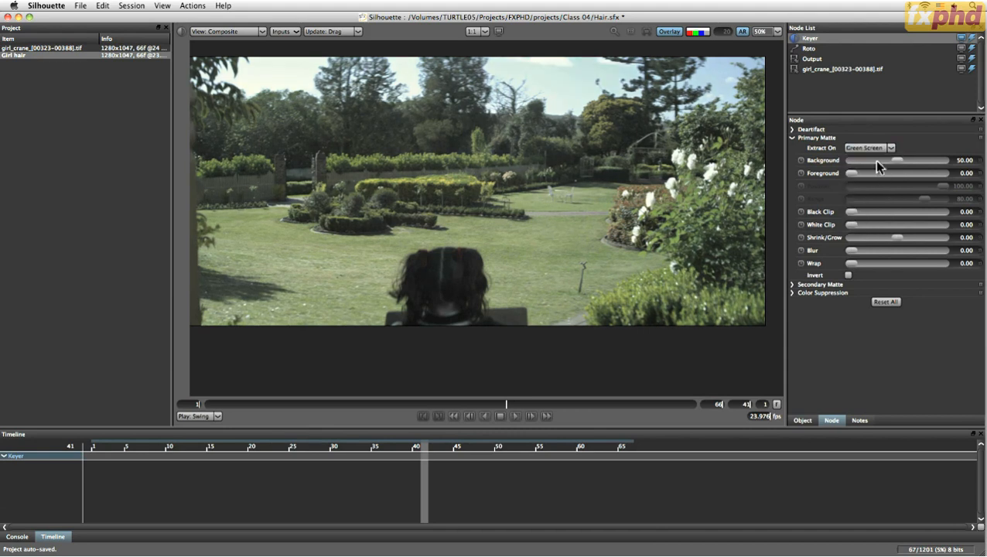
left_click(868, 148)
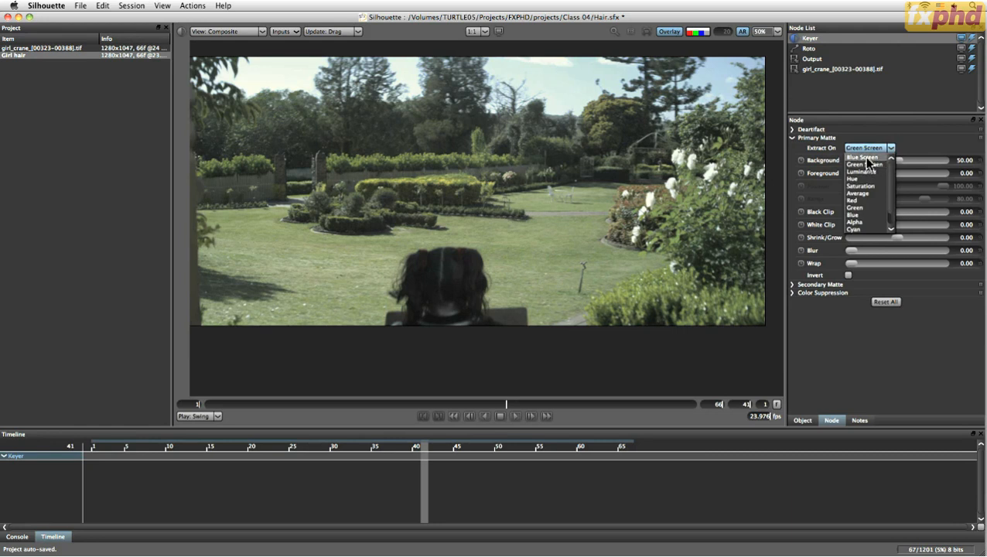
left_click(867, 157)
left_click(865, 149)
left_click(867, 164)
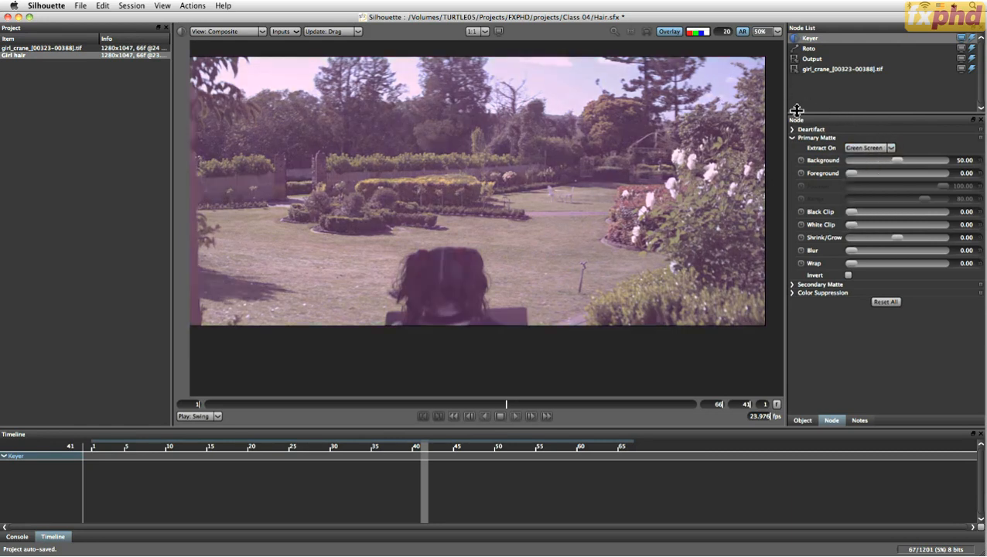
Compare the Blue Screen and Green Screen mattes in the alpha view, and return to the color image with Green Screen set.
left_click(866, 148)
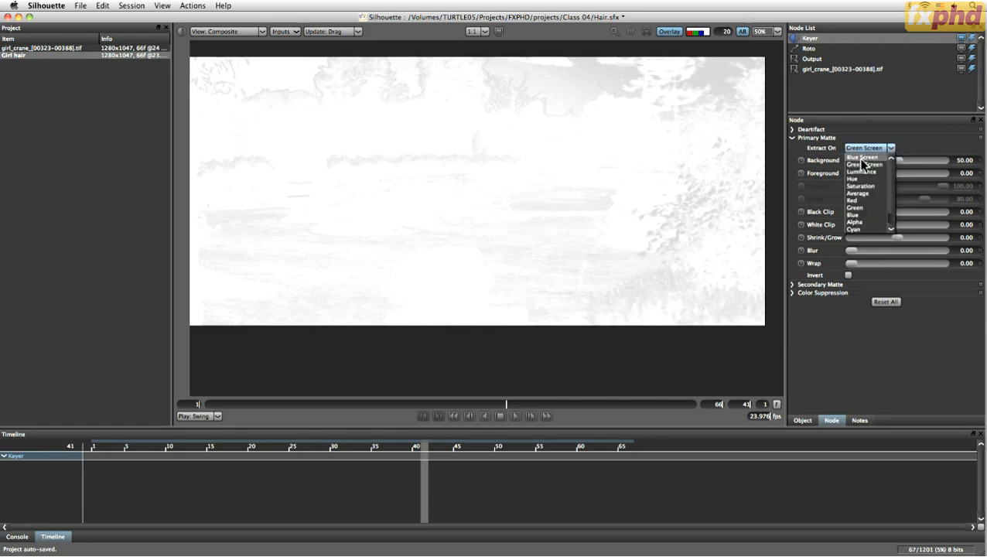
left_click(862, 157)
left_click(865, 148)
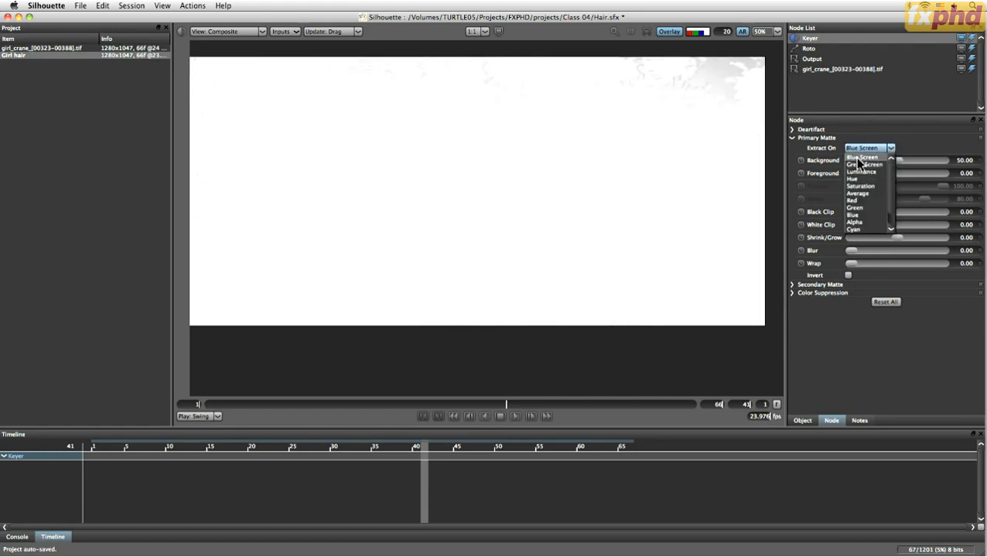
left_click(859, 158)
left_click(867, 148)
left_click(863, 165)
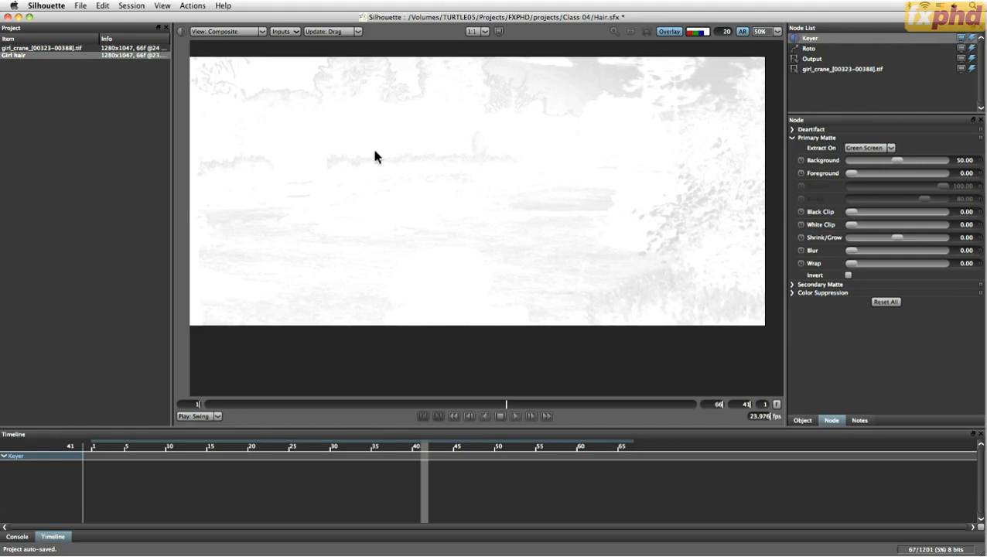
key("a")
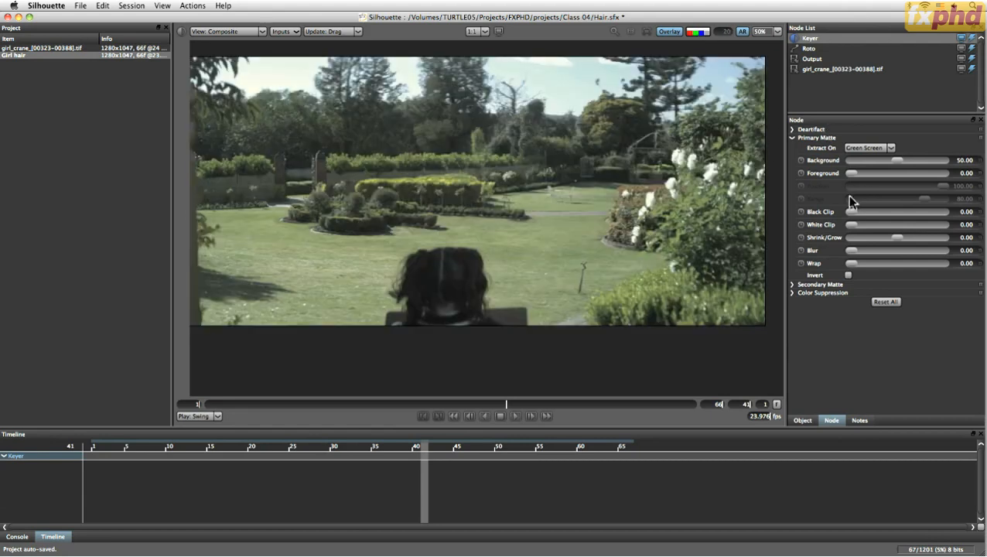
Try Yellow and Magenta as the Primary Matte extraction.
left_click(880, 146)
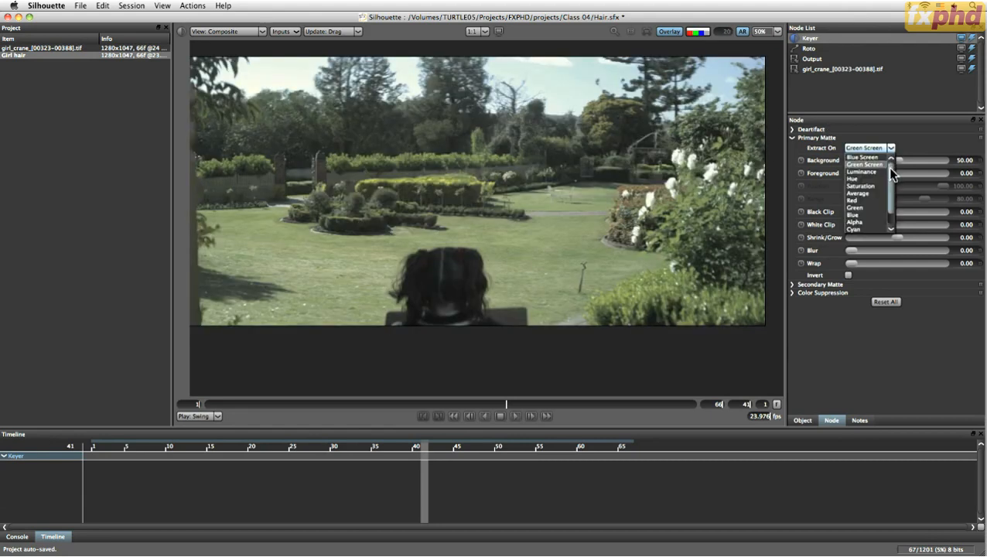
left_click_drag(889, 177, 885, 172)
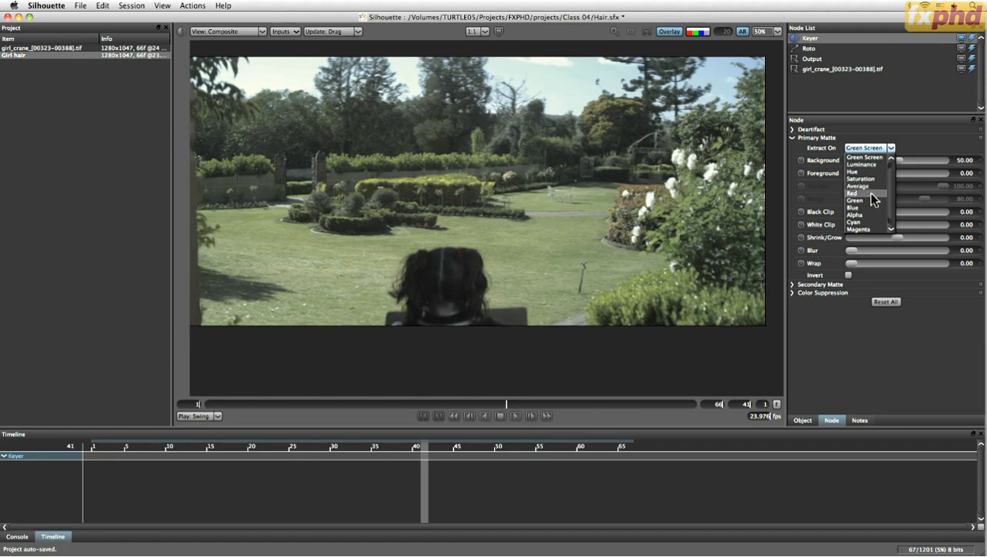
scroll(859, 208, "down", 2)
left_click(846, 213)
left_click(882, 146)
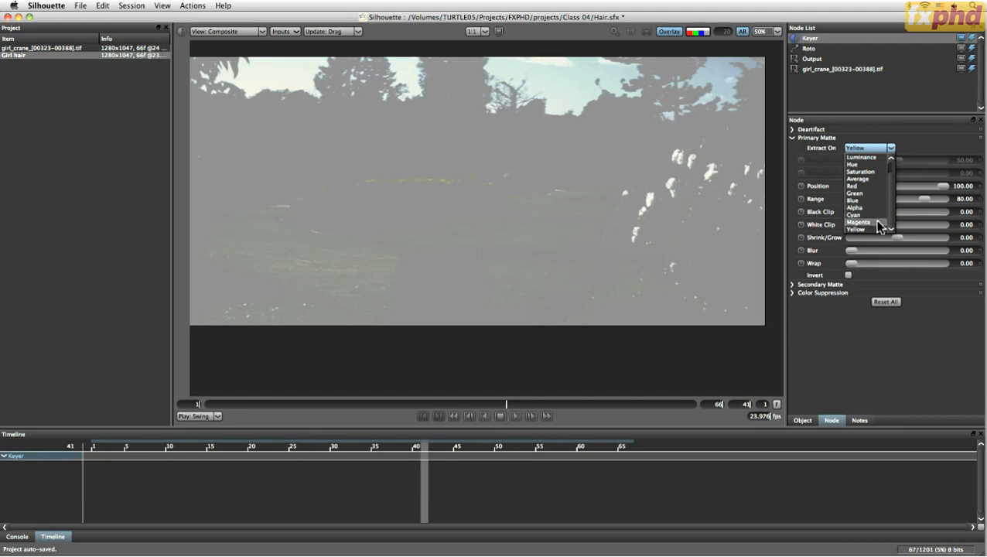
left_click(876, 223)
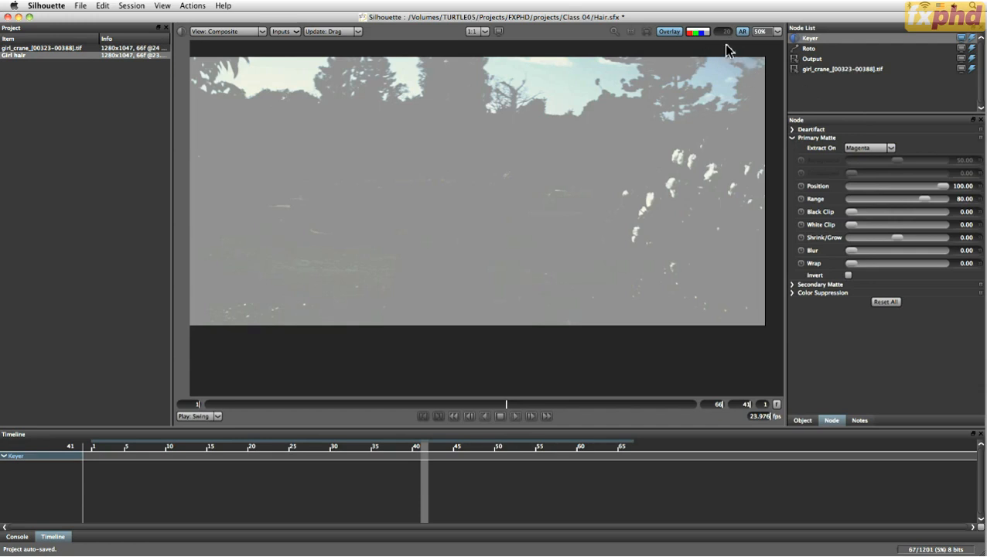
Show the alpha channel and compare the Magenta, Yellow, Luminance and Cyan extraction mattes.
left_click(704, 32)
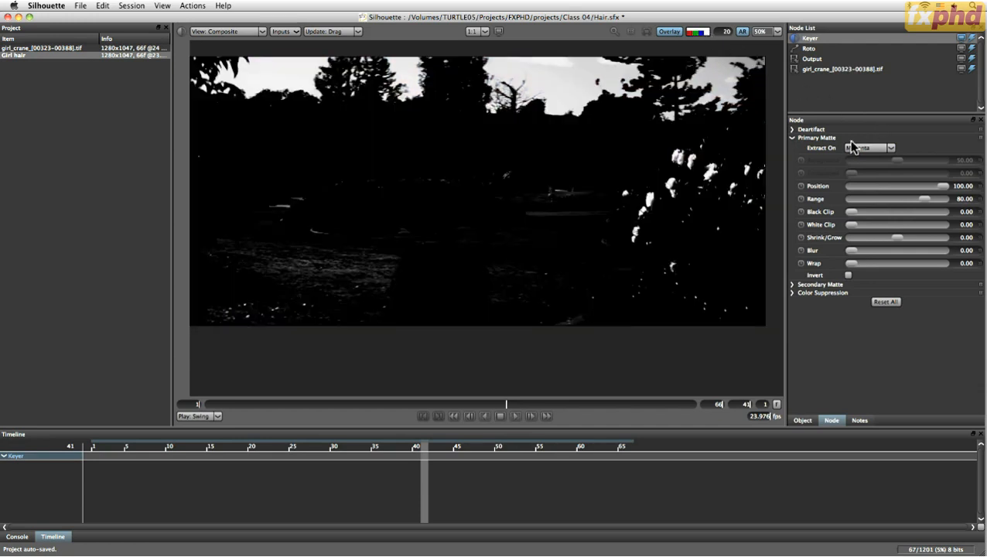
left_click(866, 148)
left_click(873, 232)
left_click(870, 150)
left_click(866, 157)
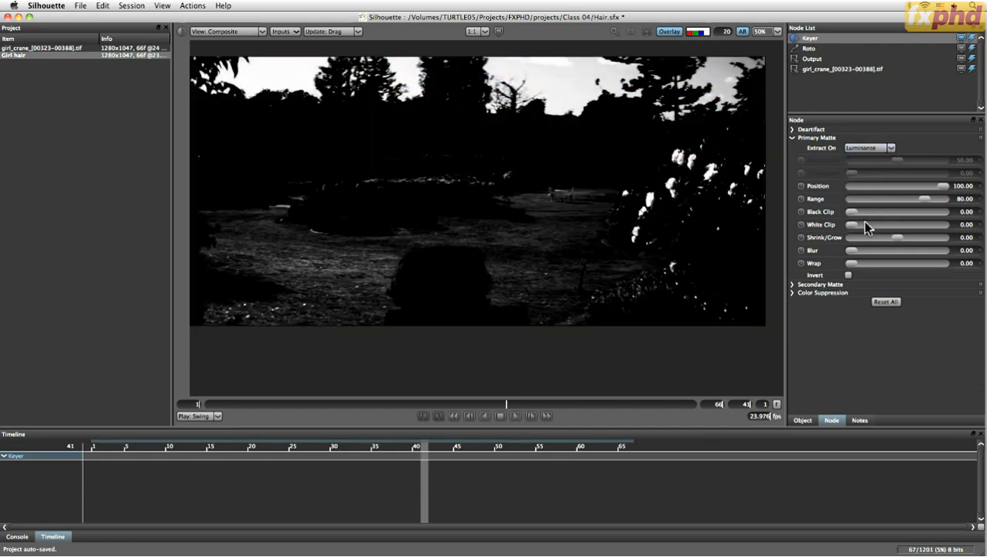
left_click(866, 150)
left_click(860, 214)
Compare the Blue and Green extraction mattes in the alpha view, and set the extraction back to Luminance.
left_click(870, 149)
left_click(865, 201)
left_click(869, 148)
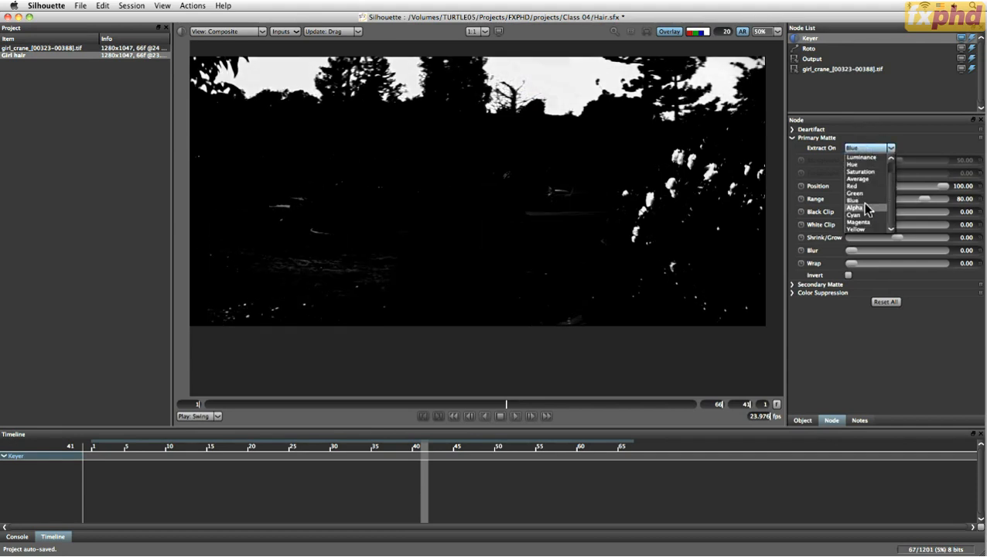
left_click(867, 200)
left_click(870, 148)
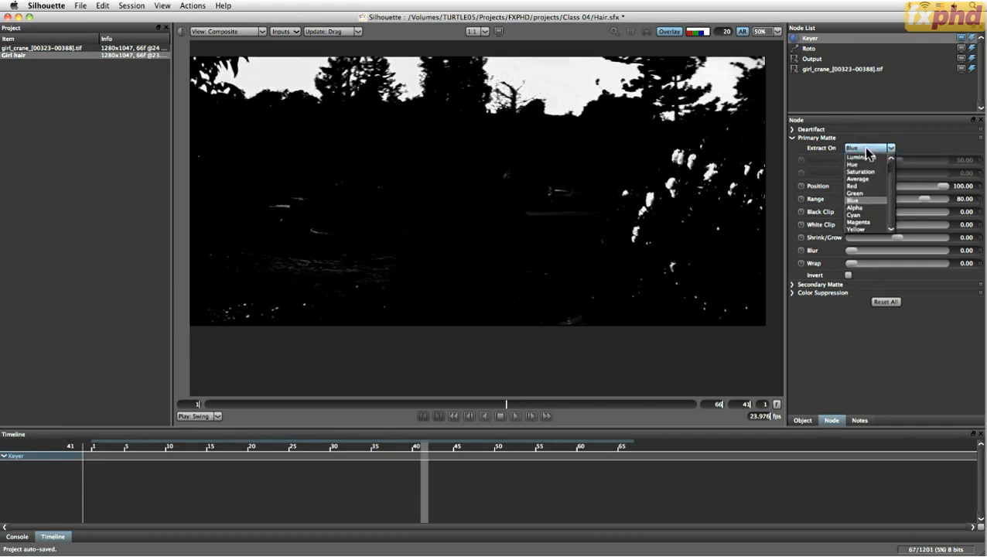
left_click(864, 192)
left_click(861, 147)
left_click(860, 157)
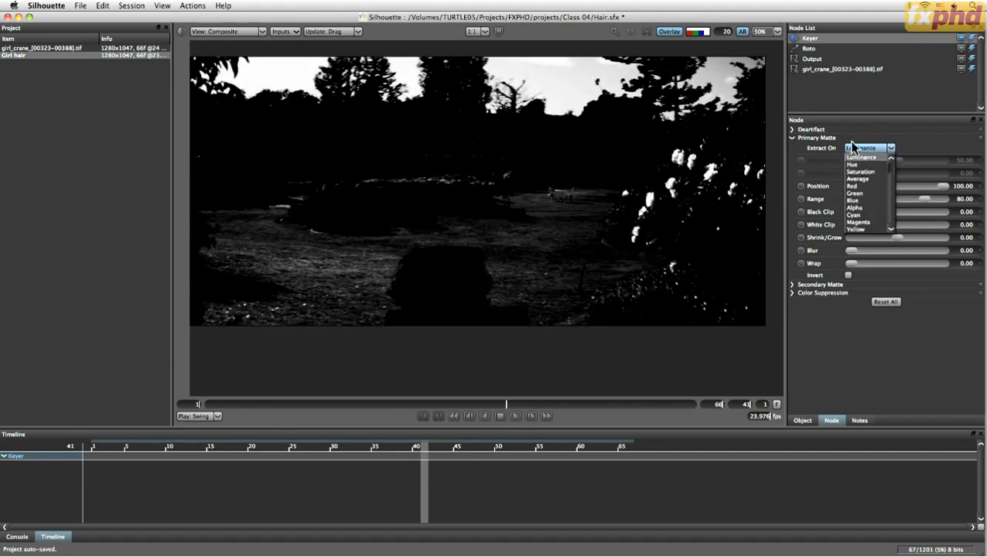
Leave the alpha view for a single color channel and set the Primary Matte to extract on Blue Screen.
left_click(700, 33)
left_click(688, 33)
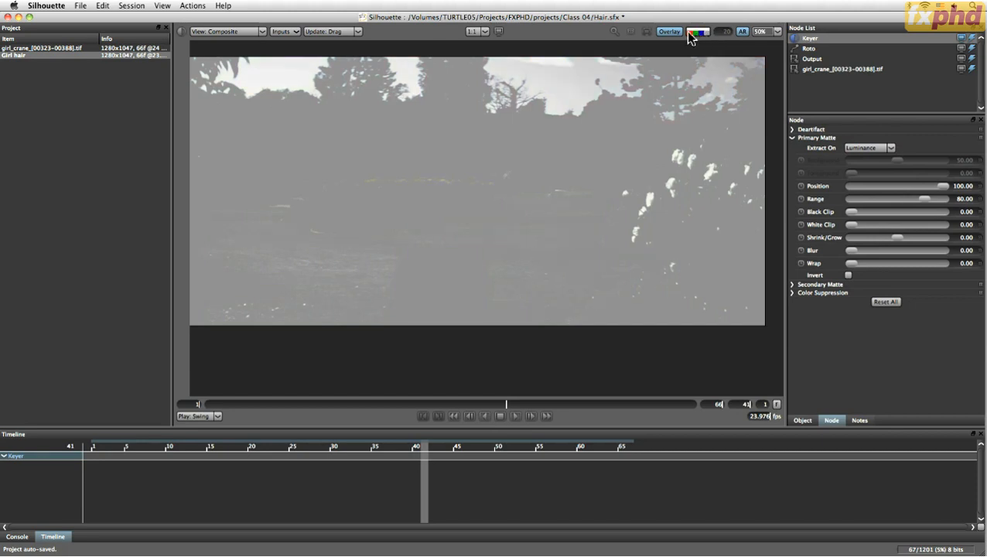
left_click(863, 147)
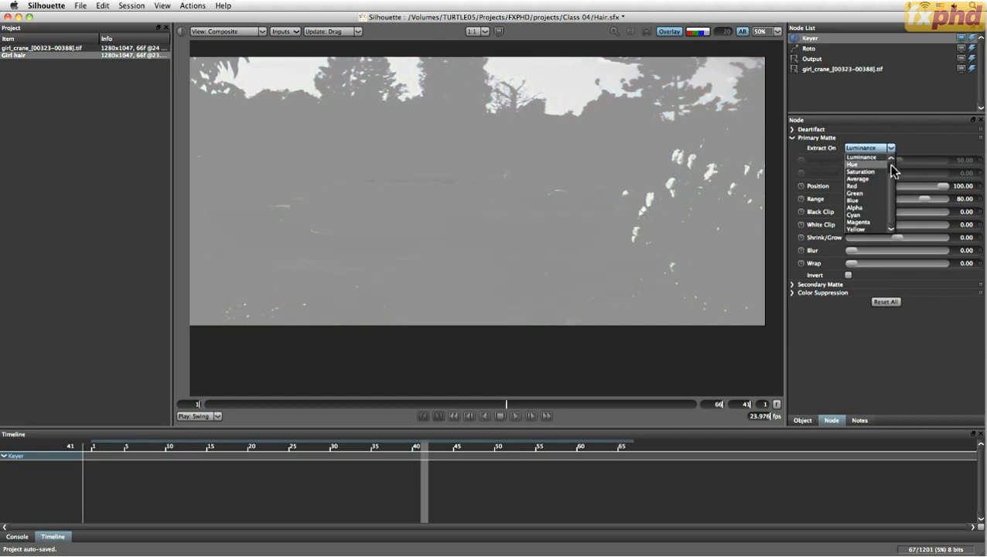
left_click(861, 157)
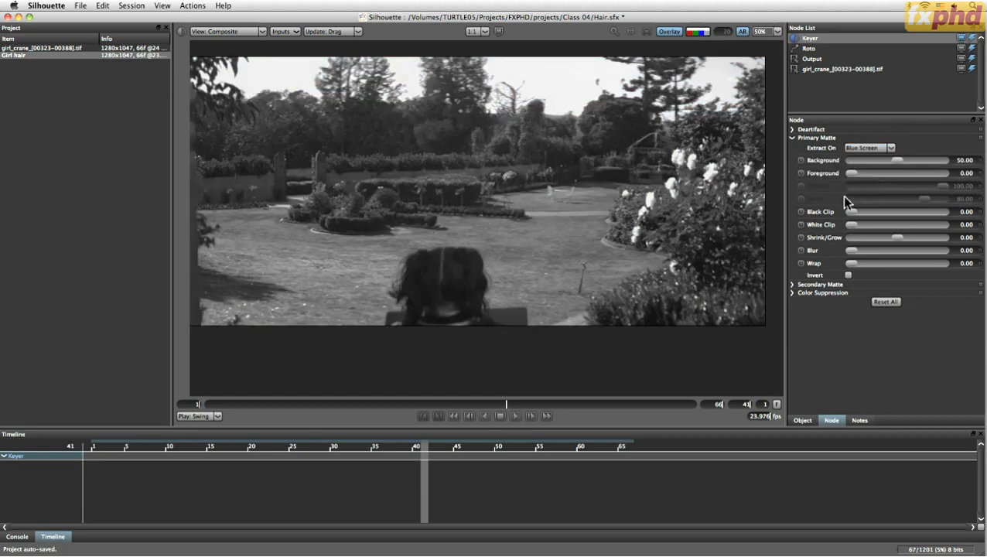
Set the Primary Matte's Background to 100 and check the resulting matte in the alpha view.
left_click_drag(894, 158, 937, 160)
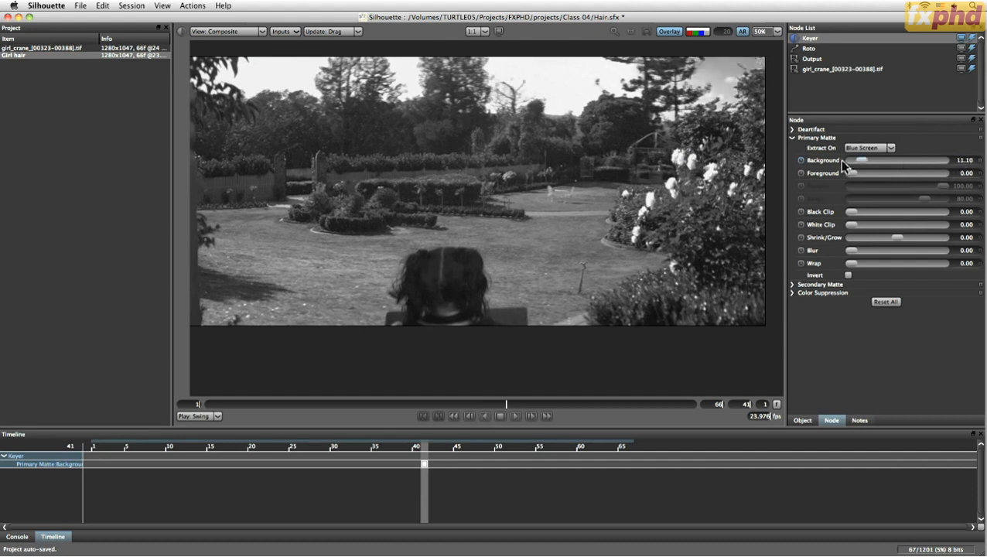
left_click(742, 33)
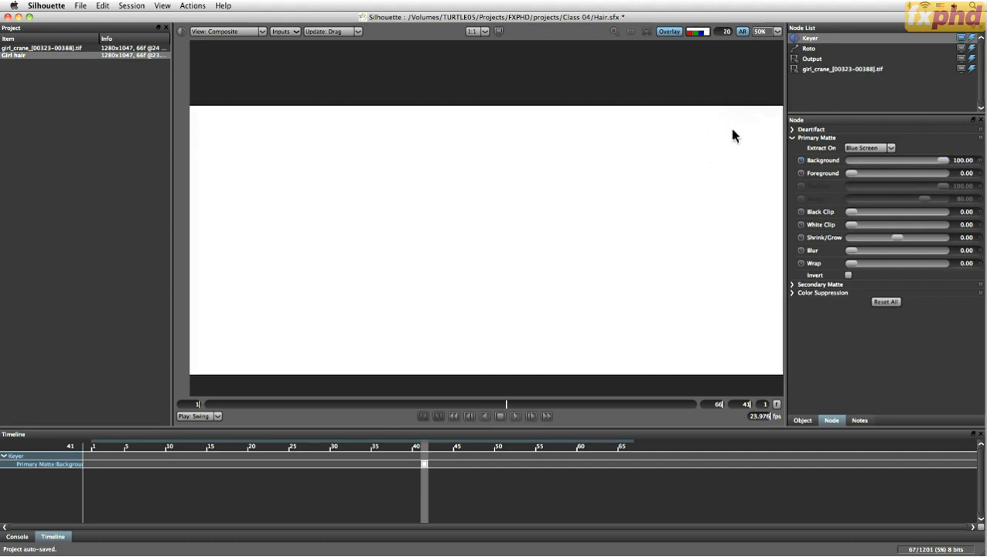
key("a")
Compare the red, green and blue channels of the shot to judge hair contrast, and return to the full-color view.
left_click(695, 34)
left_click(696, 33)
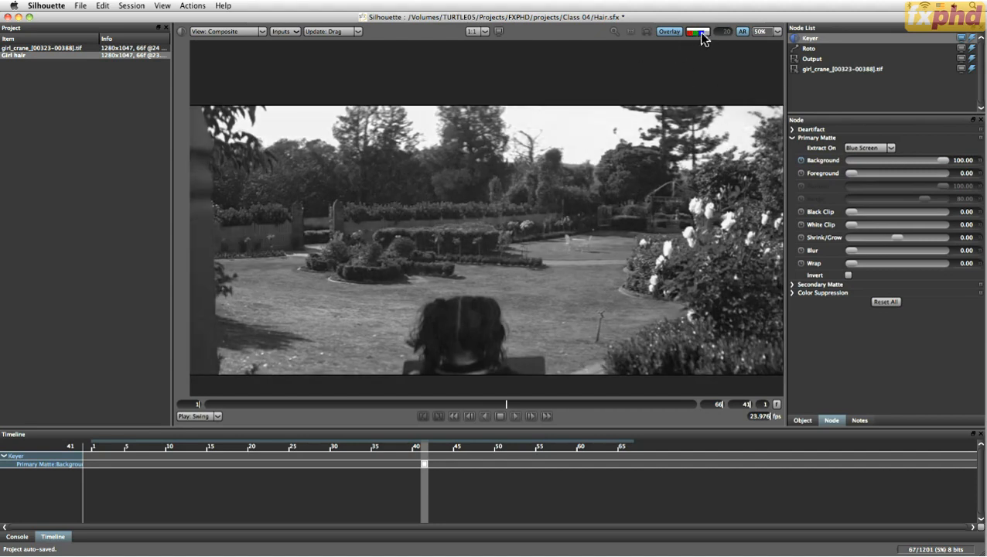
left_click(692, 35)
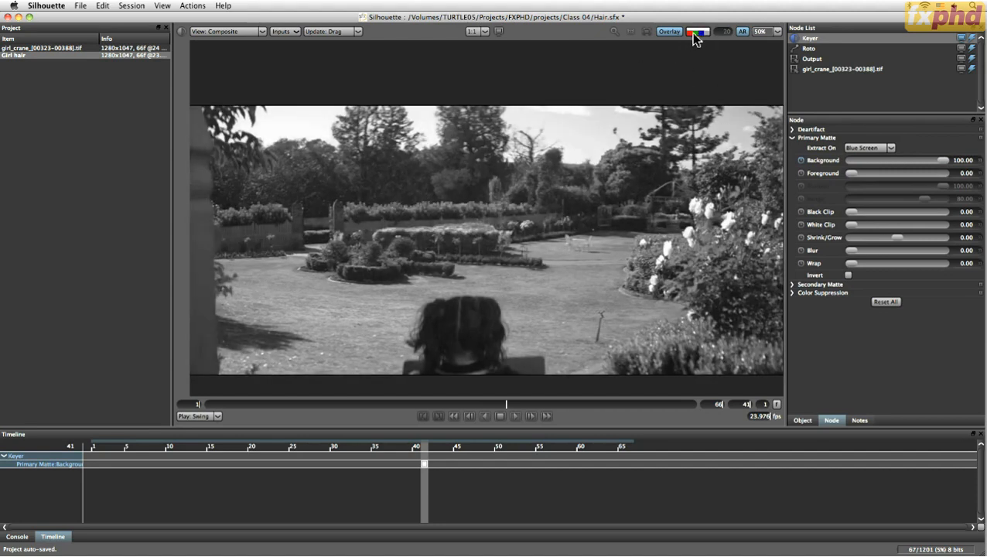
left_click(696, 33)
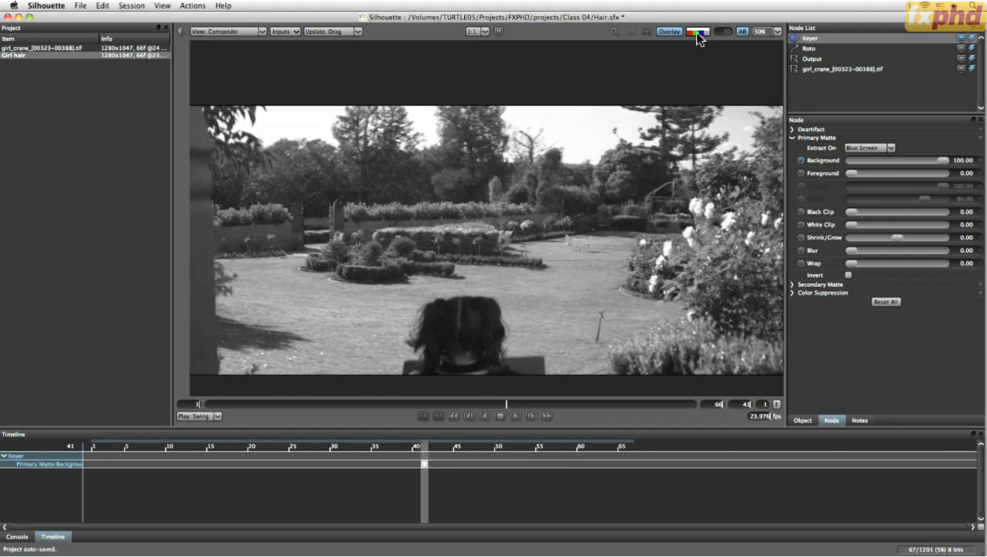
left_click(701, 34)
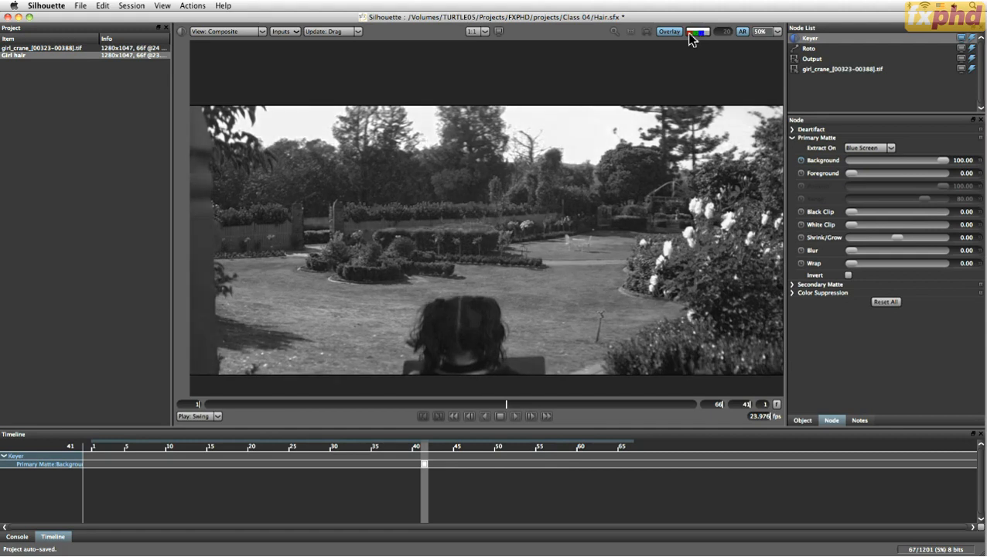
left_click(690, 33)
left_click(697, 35)
left_click(697, 34)
left_click(693, 36)
left_click(694, 34)
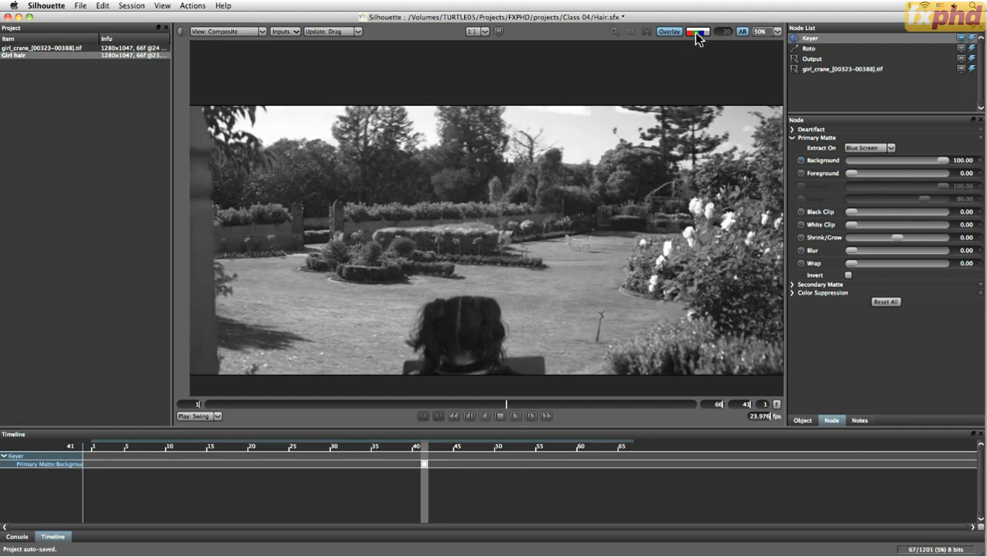
left_click(695, 35)
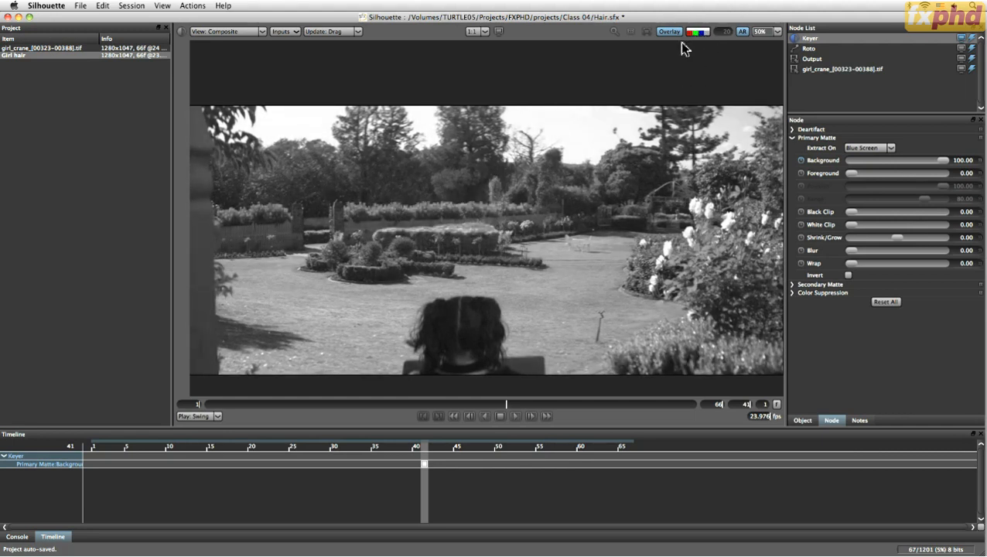
left_click(686, 32)
left_click(696, 34)
left_click(704, 35)
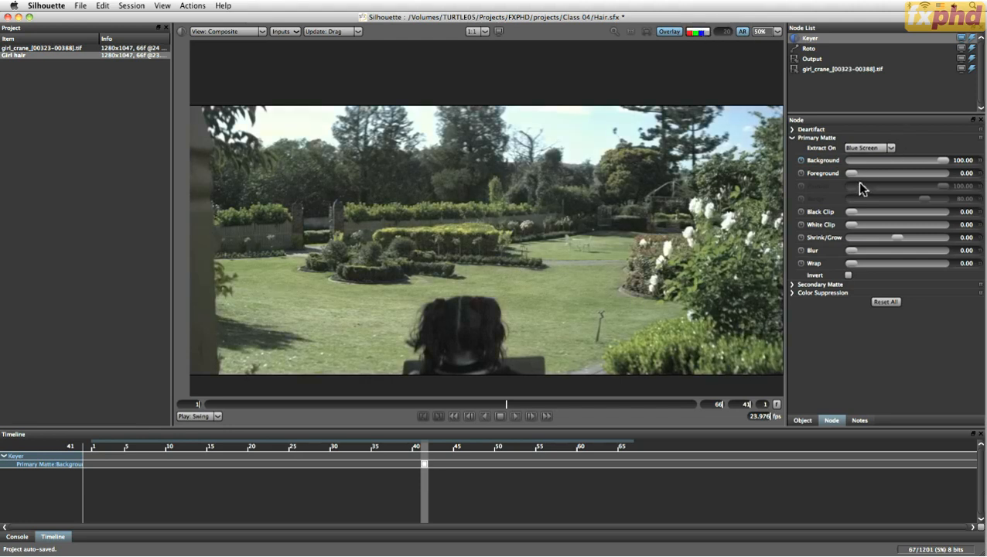
Set the Primary Matte to extract on Green and check the resulting matte in the alpha view.
left_click(867, 148)
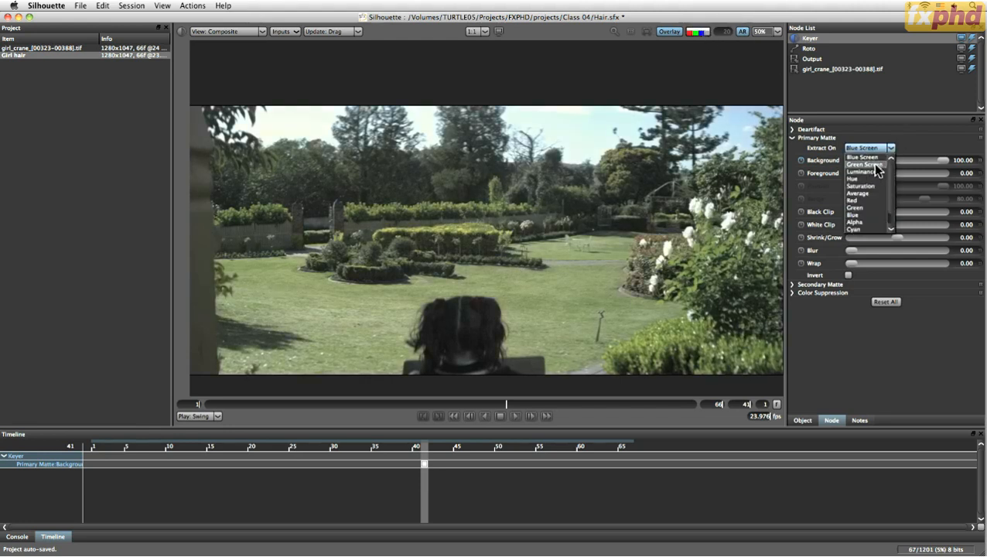
left_click(871, 207)
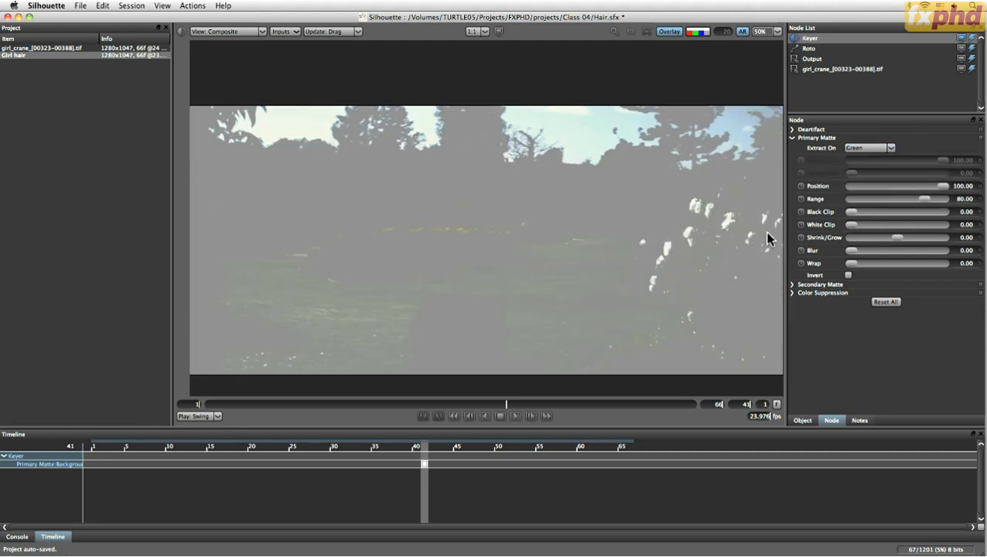
left_click(698, 32)
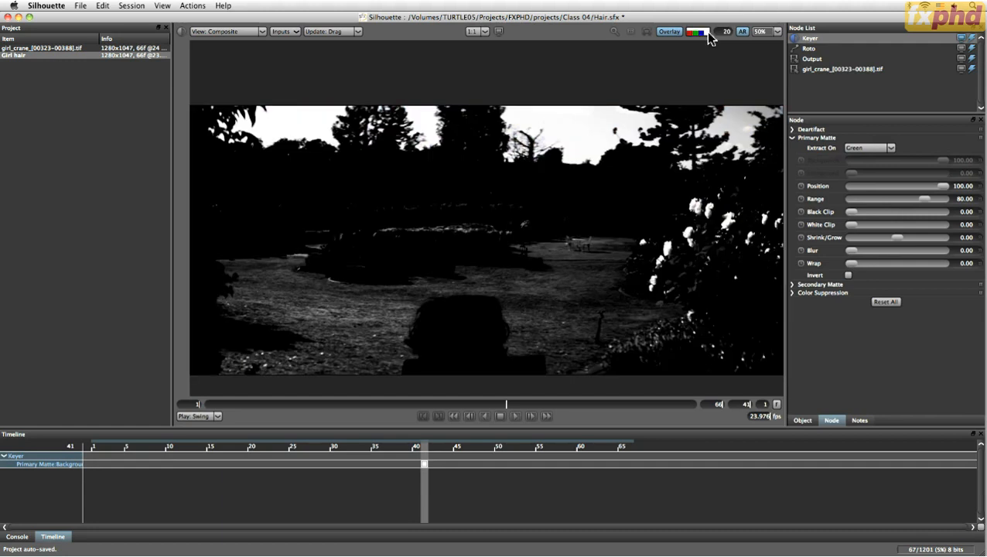
left_click(705, 33)
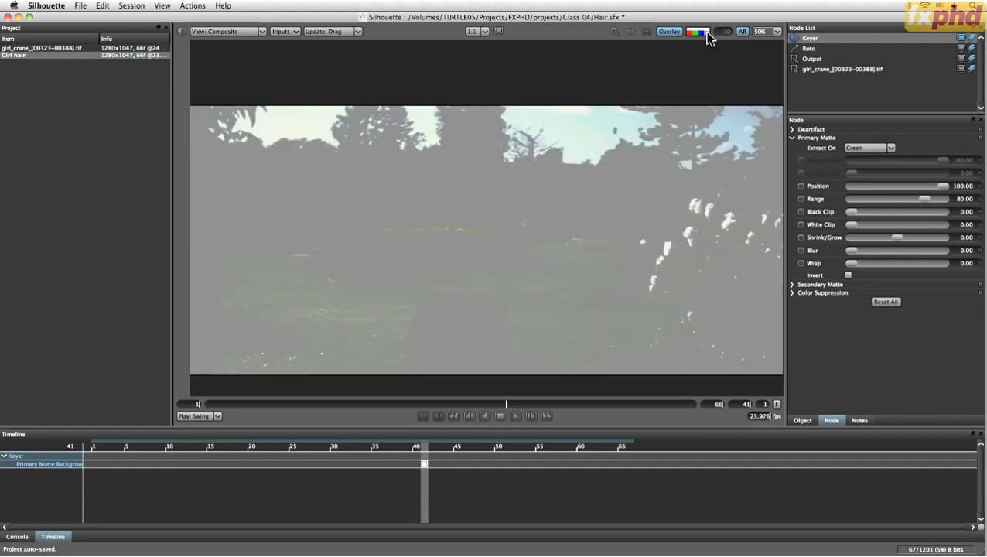
Compare the Keyer's Foreground, Background, Combined Matte and Output views, and finish on the Primary Matte view.
left_click(260, 33)
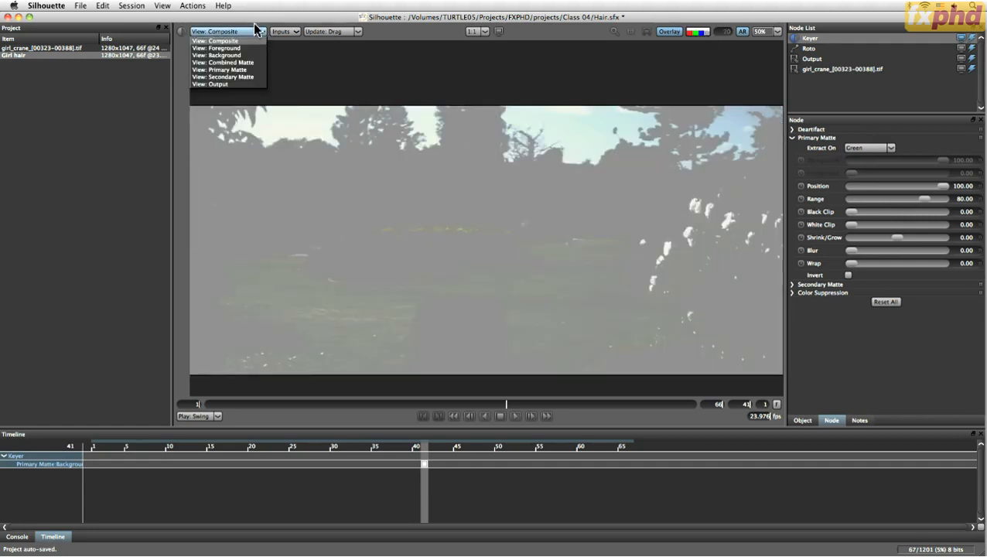
left_click(238, 48)
left_click(250, 31)
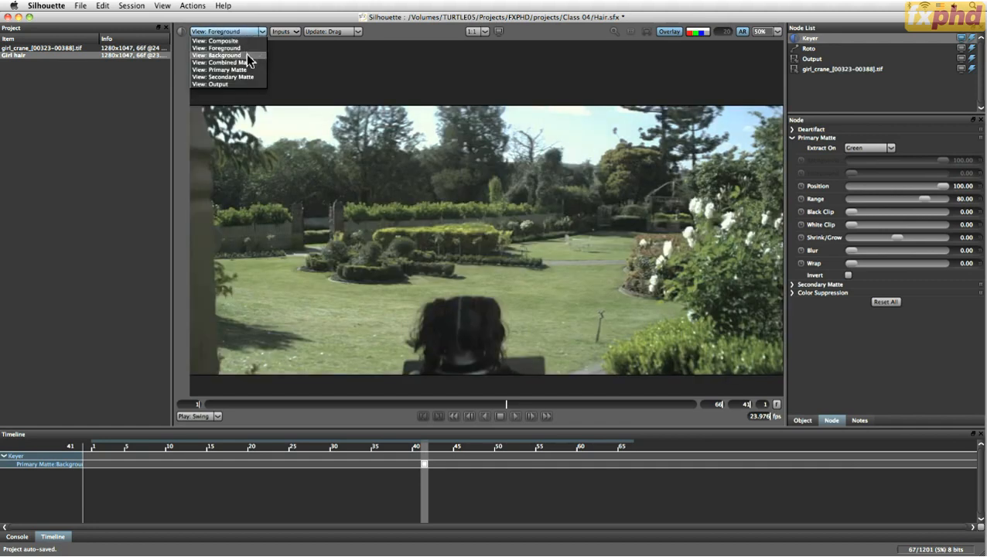
left_click(246, 54)
left_click(253, 30)
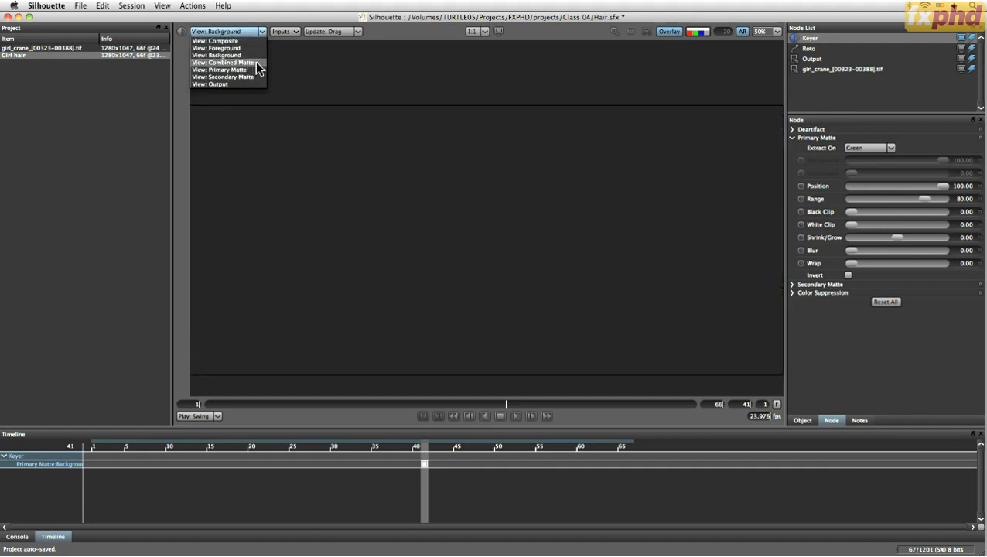
left_click(252, 63)
left_click(251, 32)
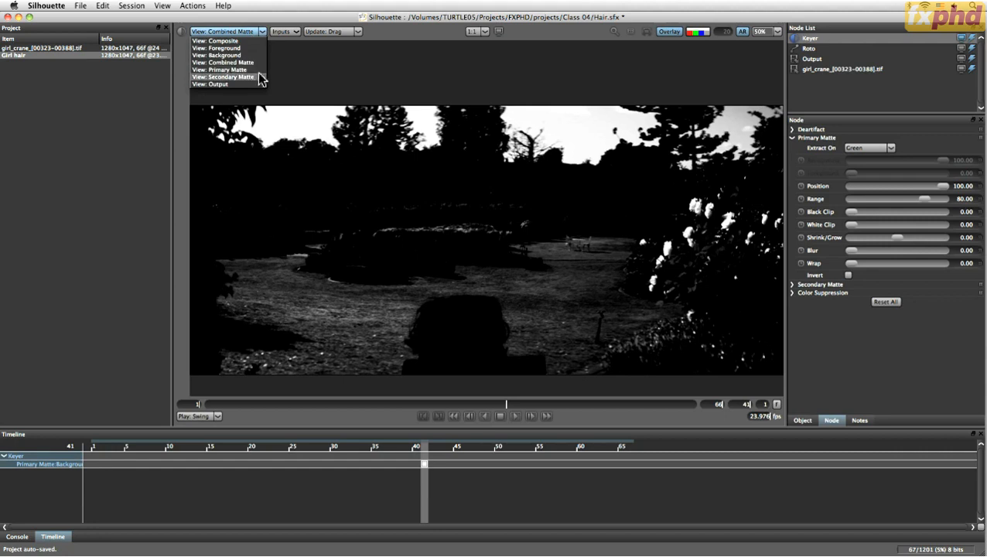
left_click(255, 83)
left_click(249, 32)
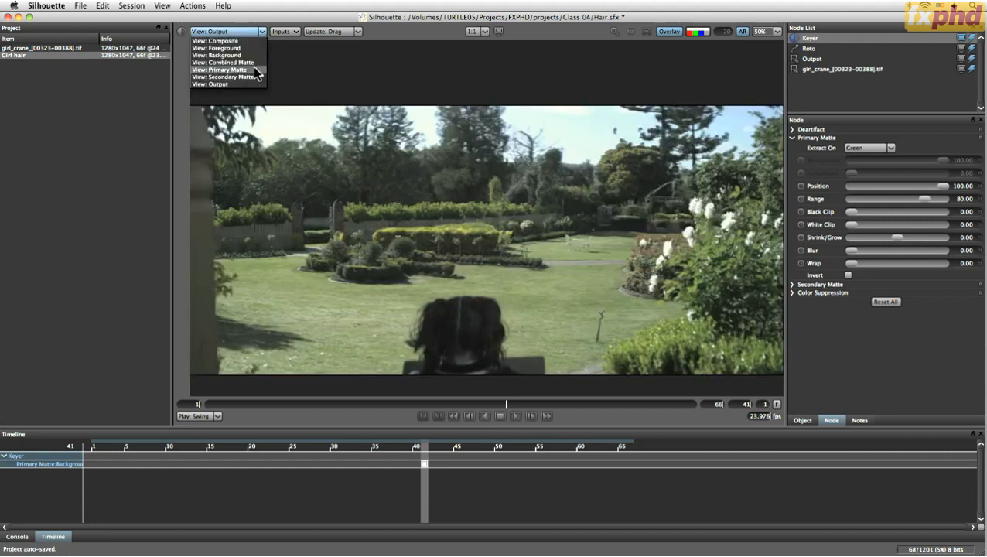
left_click(251, 69)
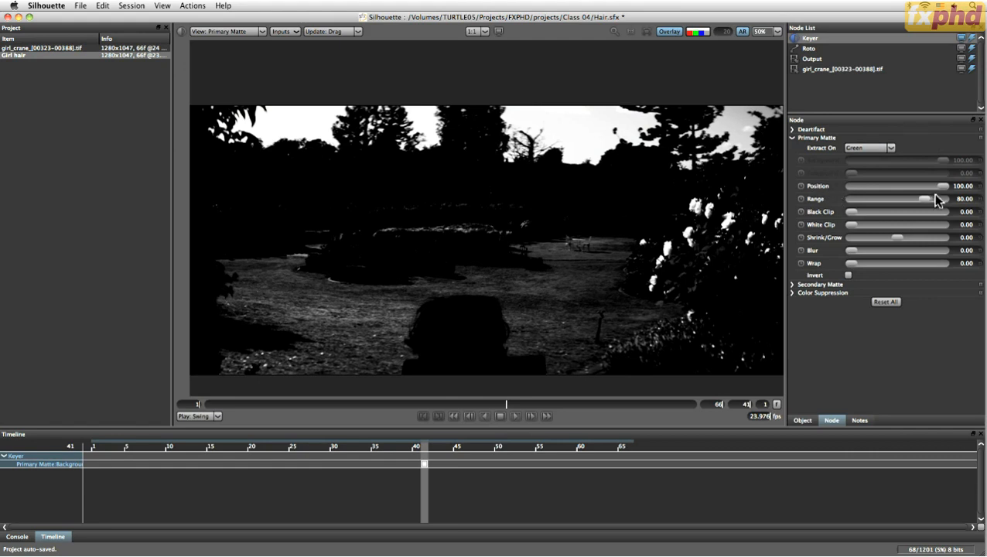
Adjust the Primary Matte's Position to about 57.77 and Range to about 44.43, judging the matte around the girl's hair.
left_click_drag(943, 186, 910, 190)
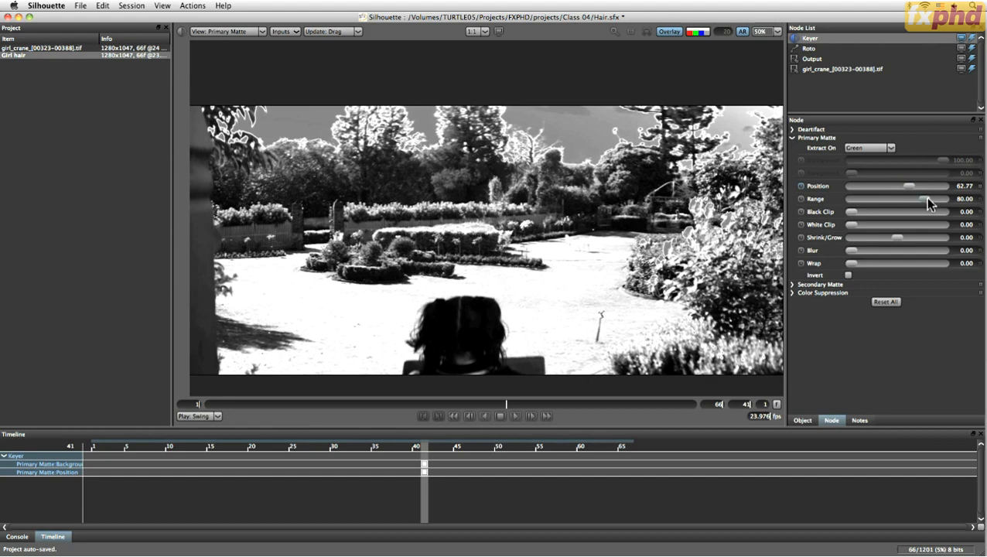
left_click_drag(921, 198, 855, 200)
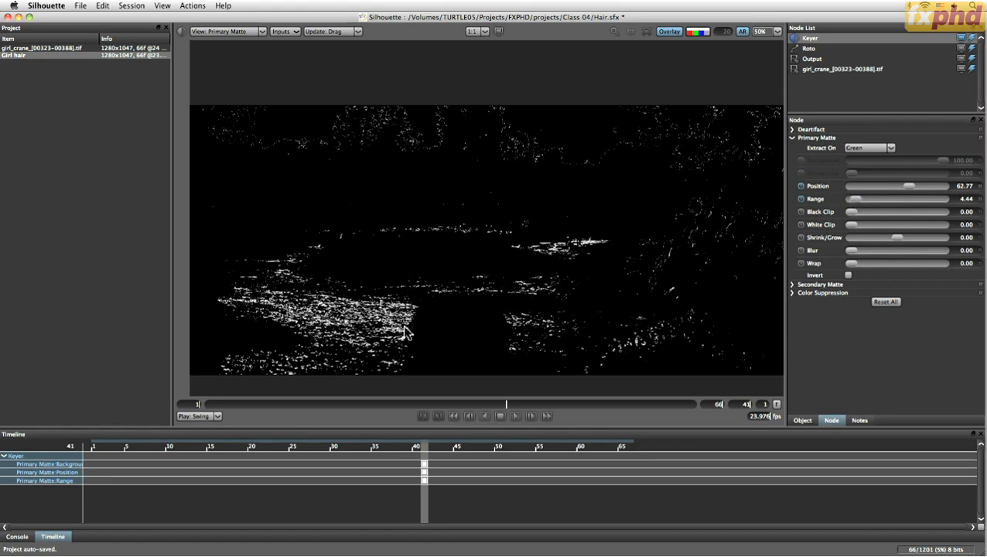
mouse_move(908, 186)
left_mouse_down()
mouse_move(871, 198)
mouse_move(920, 199)
mouse_move(903, 200)
mouse_move(903, 186)
mouse_move(910, 190)
left_mouse_up()
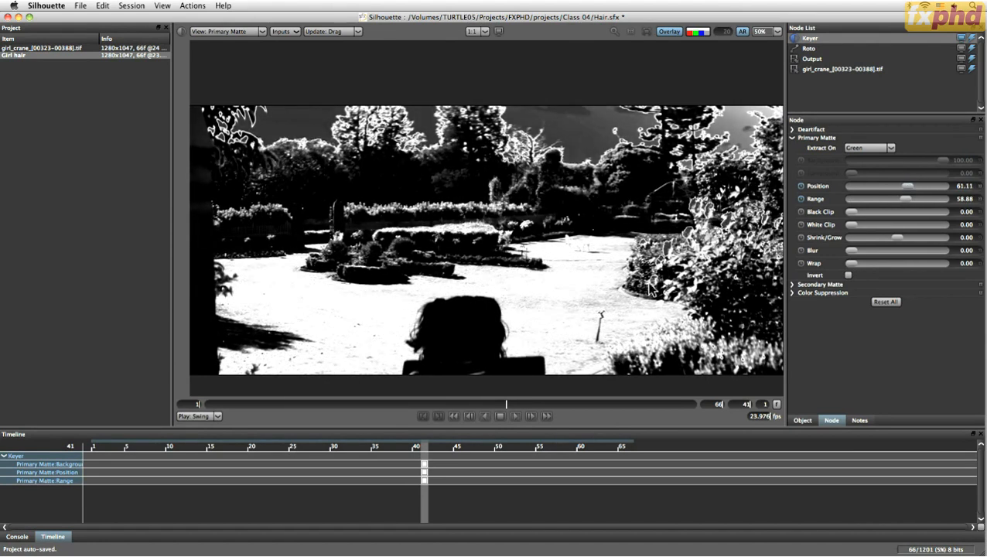
scroll(639, 300, "up", 2)
left_click_drag(452, 368, 672, 250)
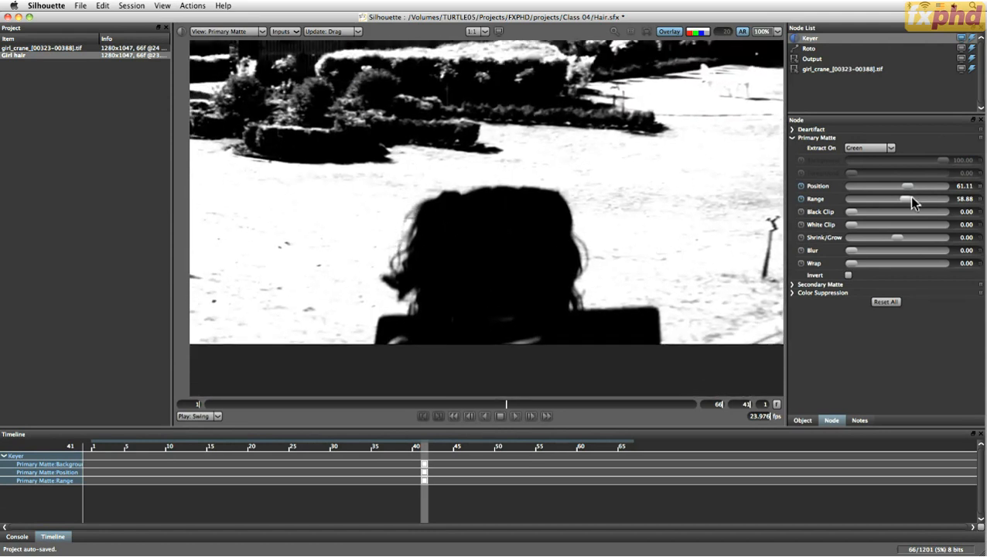
mouse_move(907, 199)
left_mouse_down()
mouse_move(896, 198)
mouse_move(906, 189)
mouse_move(878, 192)
mouse_move(913, 192)
mouse_move(890, 201)
left_mouse_up()
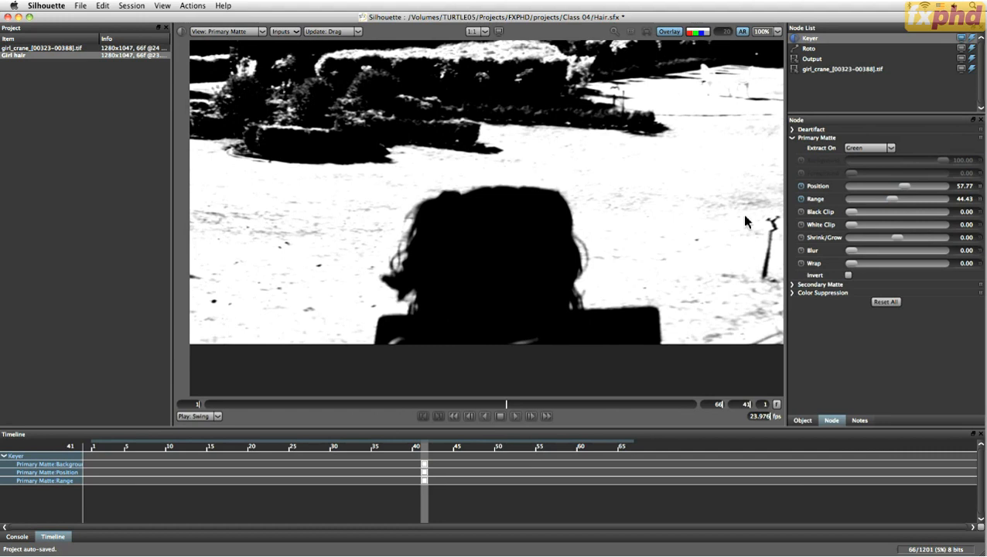
Try stronger black and white clipping on the Primary Matte, and settle on Black Clip about 11.67 and White Clip 0.
left_click(851, 211)
left_click_drag(853, 211, 879, 208)
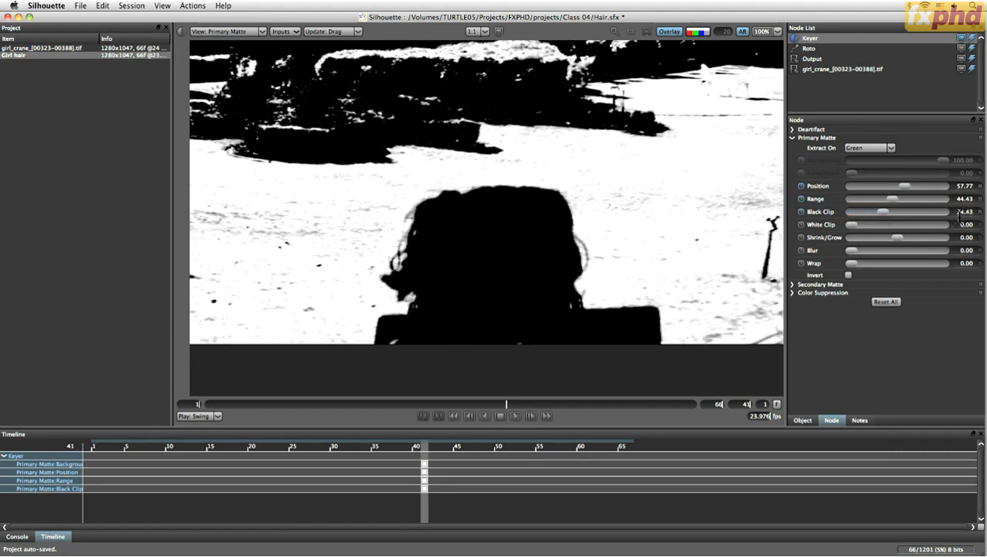
left_click_drag(886, 210, 875, 214)
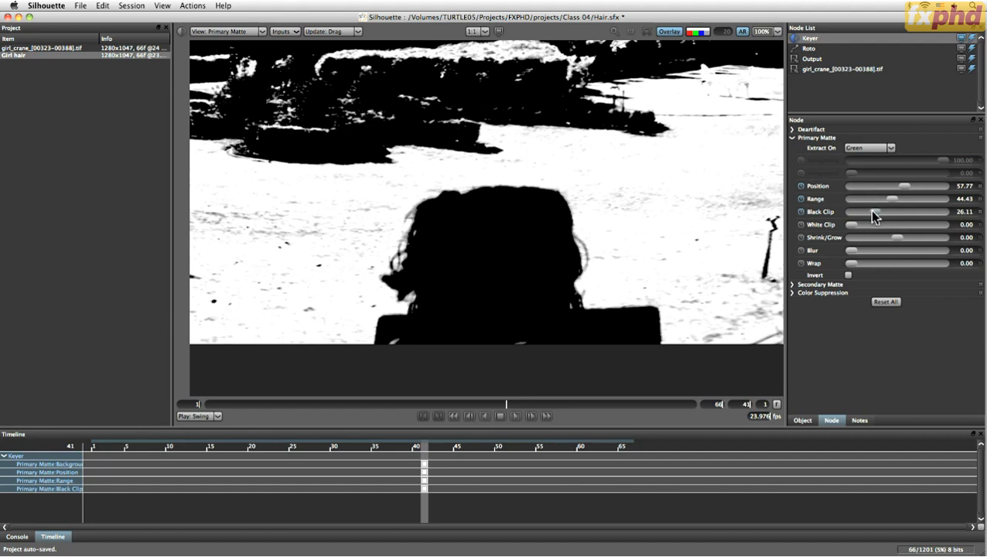
left_click_drag(845, 225, 878, 229)
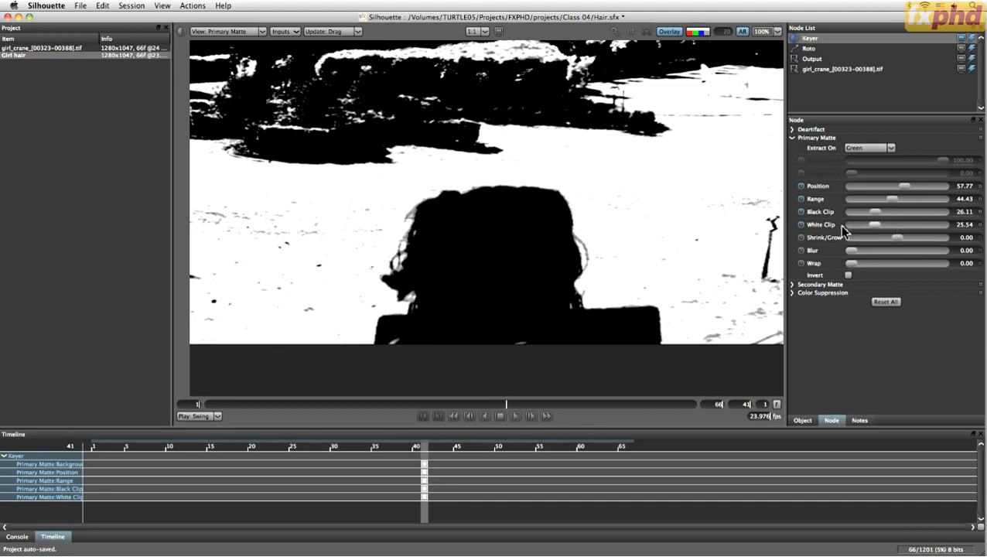
left_click(874, 225)
left_click_drag(875, 223, 797, 220)
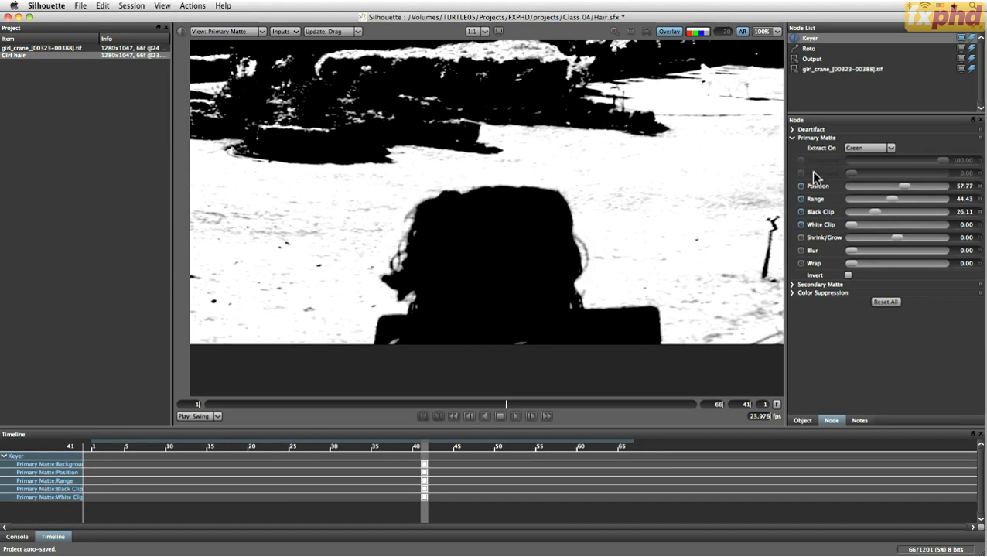
mouse_move(862, 222)
left_mouse_down()
mouse_move(881, 222)
mouse_move(841, 229)
mouse_move(867, 229)
left_mouse_up()
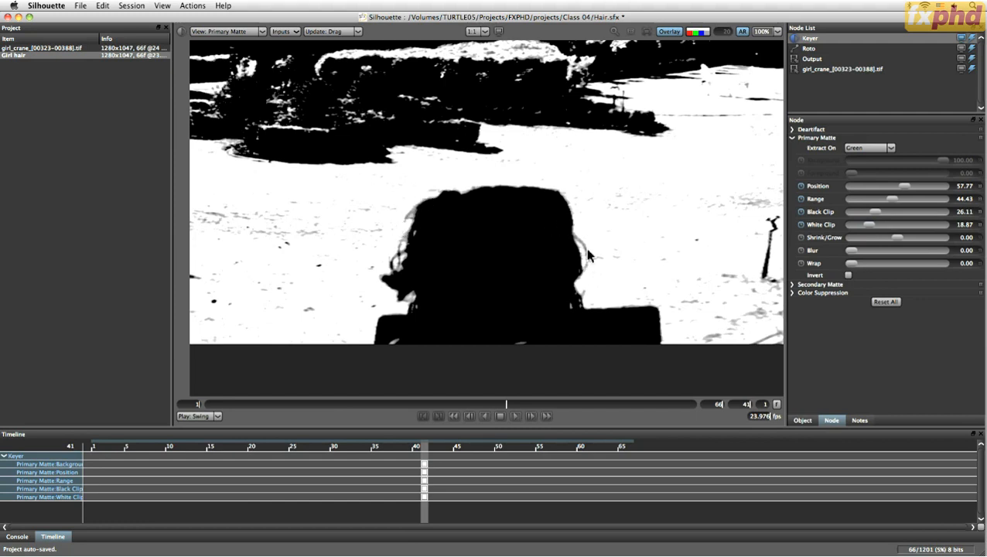
mouse_move(869, 224)
left_mouse_down()
mouse_move(847, 224)
mouse_move(849, 211)
mouse_move(880, 209)
mouse_move(845, 211)
mouse_move(874, 211)
mouse_move(859, 214)
left_mouse_up()
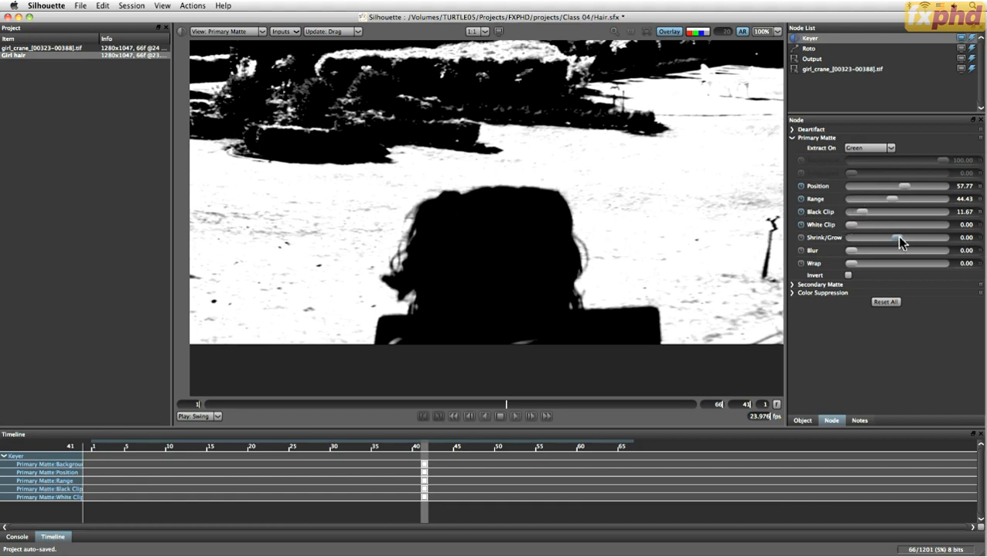
Try out the Primary Matte's Shrink/Grow, Blur and Wrap, with Wrap at 12.50, and return all three to 0.
left_click_drag(899, 242, 846, 257)
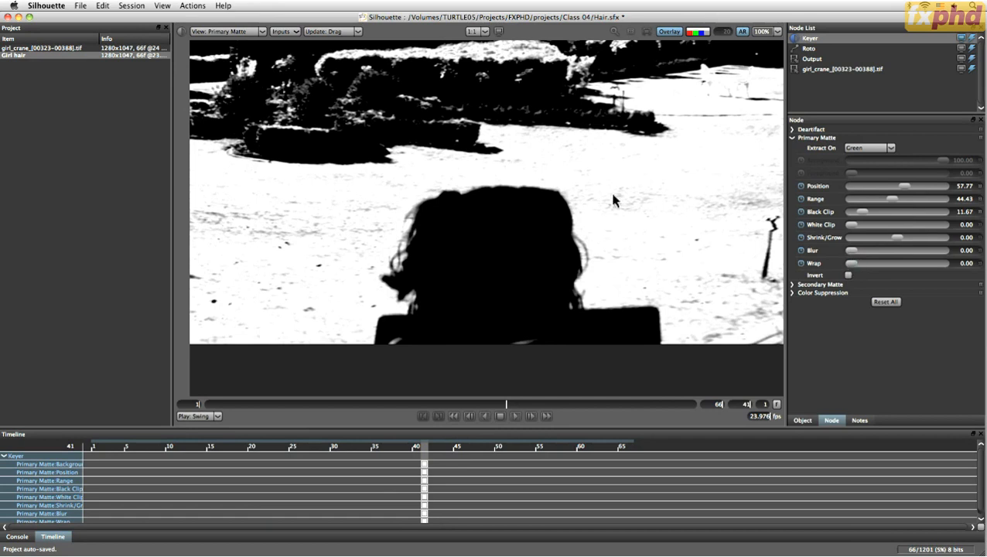
left_click_drag(850, 263, 873, 266)
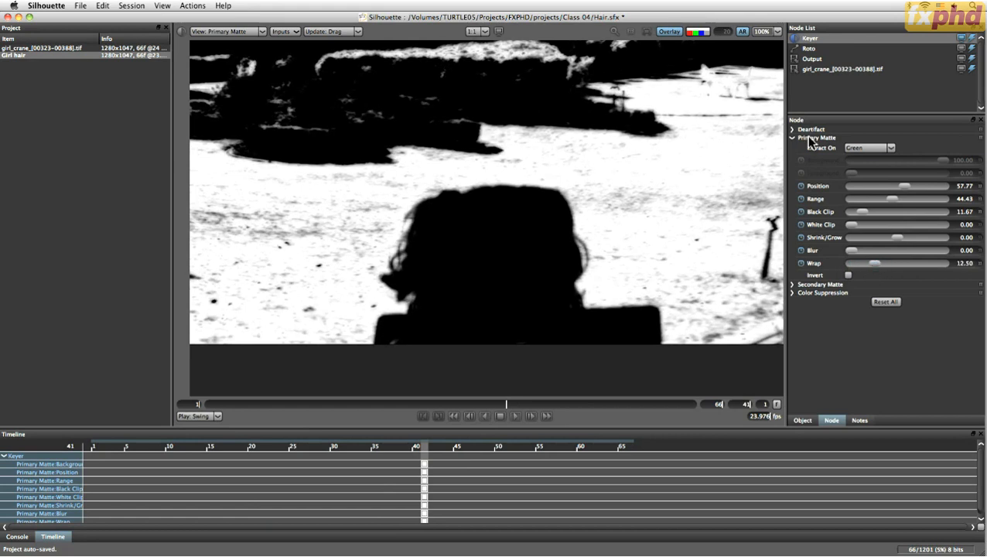
left_click_drag(872, 269, 824, 263)
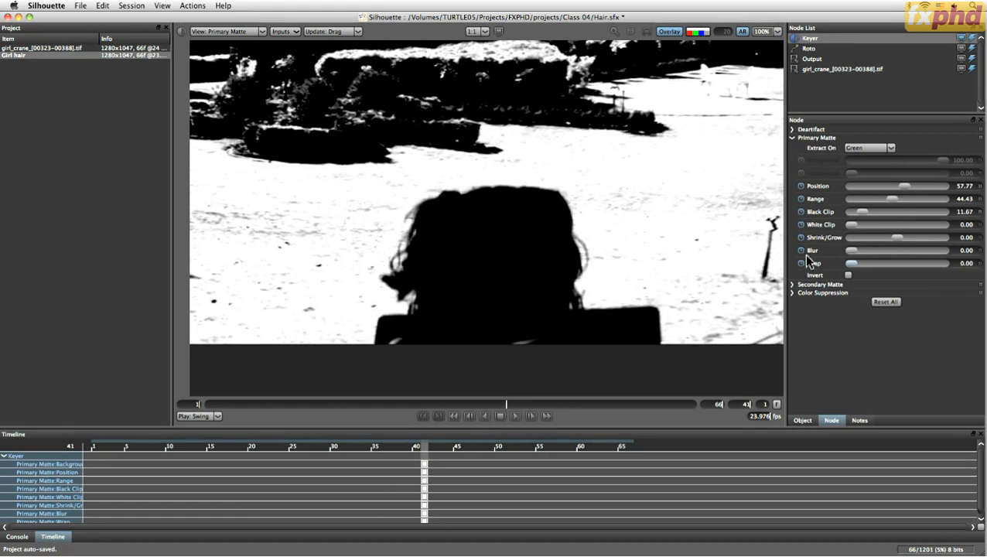
left_click(868, 149)
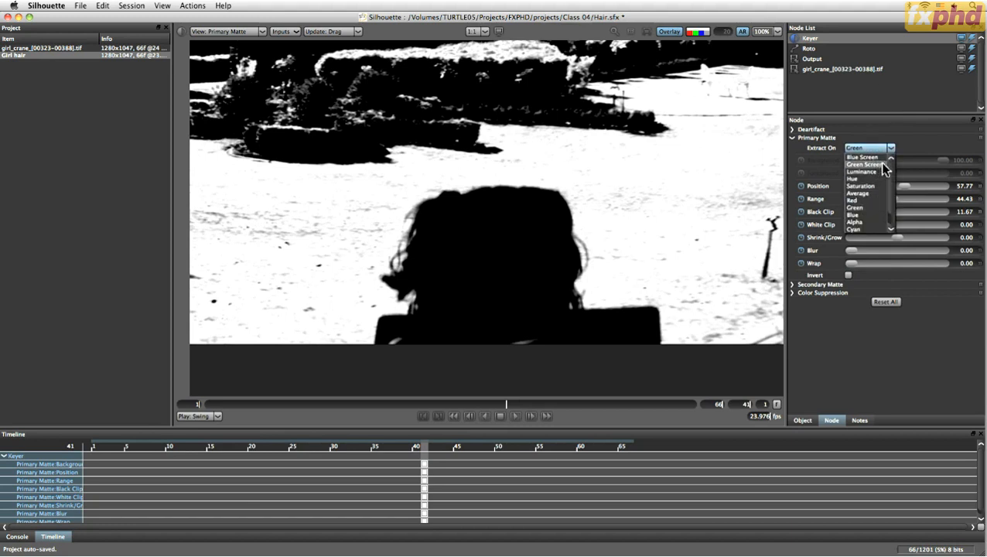
left_click(916, 149)
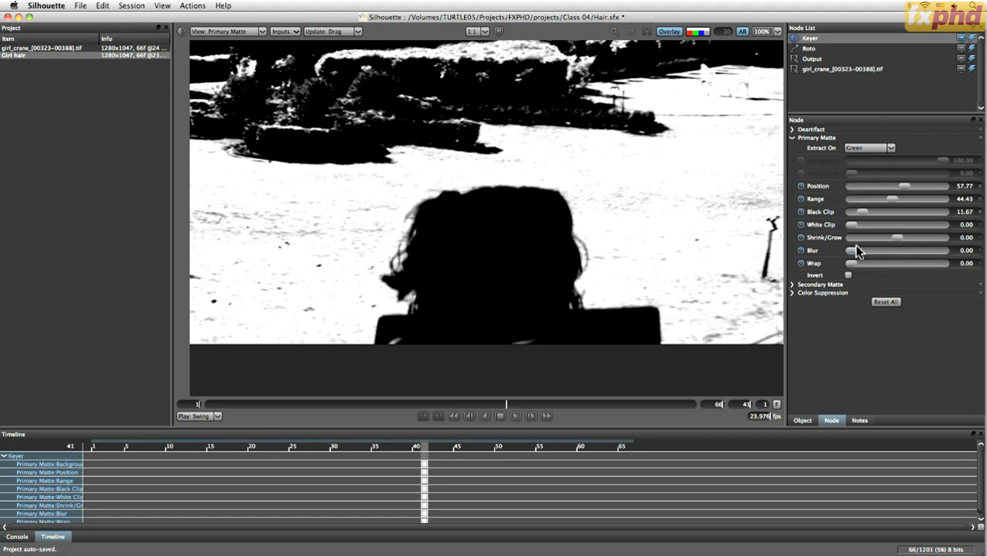
mouse_move(851, 263)
left_mouse_down()
mouse_move(872, 263)
mouse_move(839, 261)
mouse_move(915, 260)
mouse_move(828, 262)
mouse_move(906, 263)
mouse_move(839, 263)
left_mouse_up()
Invert the Primary Matte and display the composite.
left_click(848, 275)
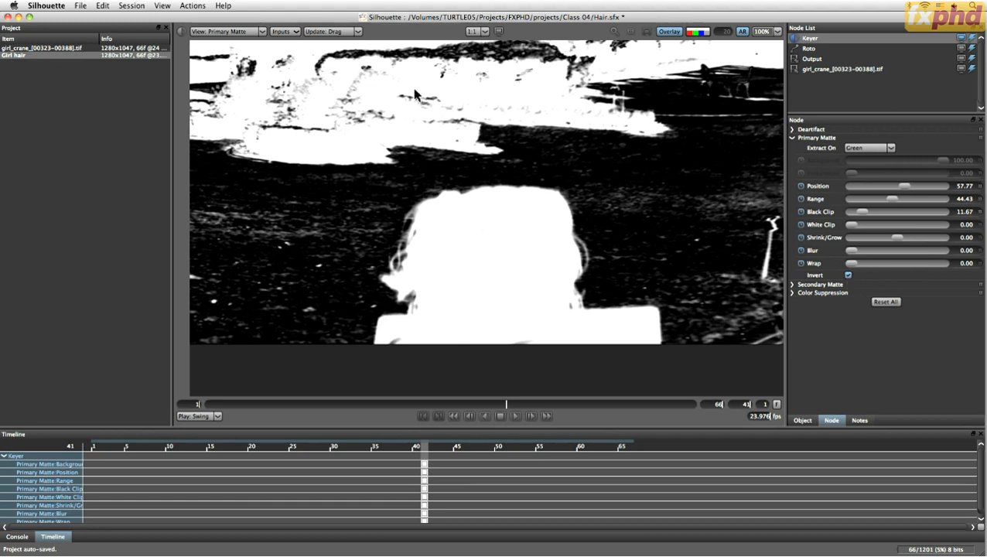
left_click(243, 31)
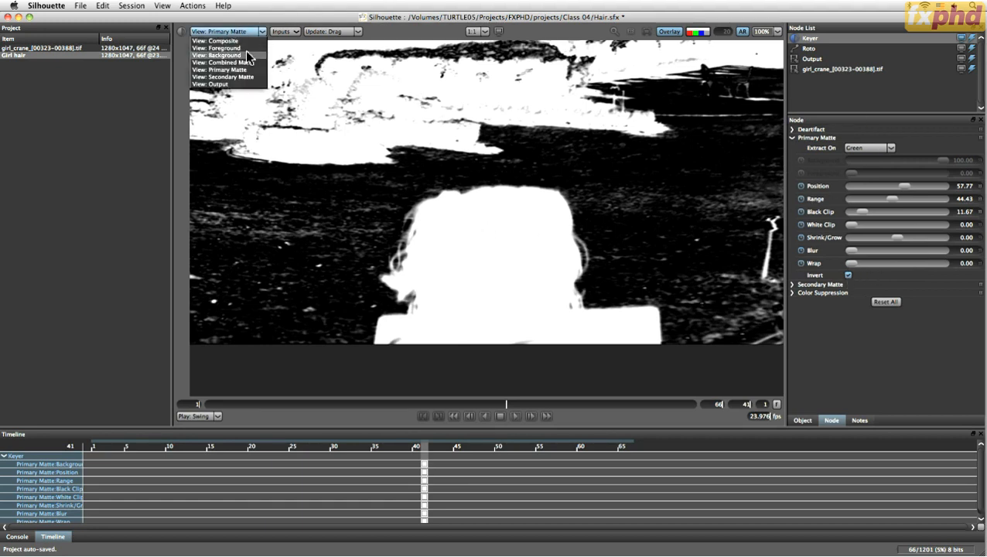
left_click(244, 40)
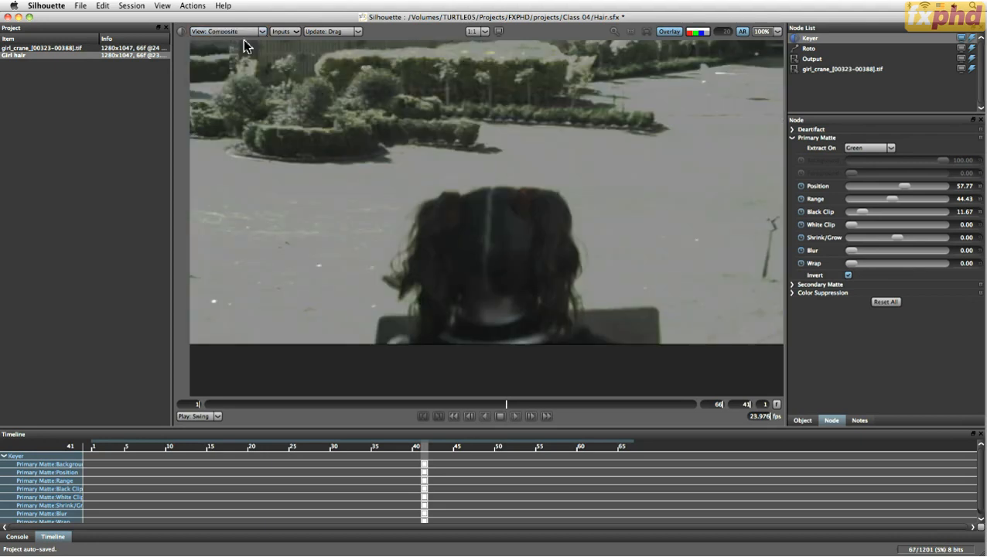
Play back the composite, go to frame 24, and examine the hair edges in the Combined Matte view at frames 24 and 23.
left_click(515, 416)
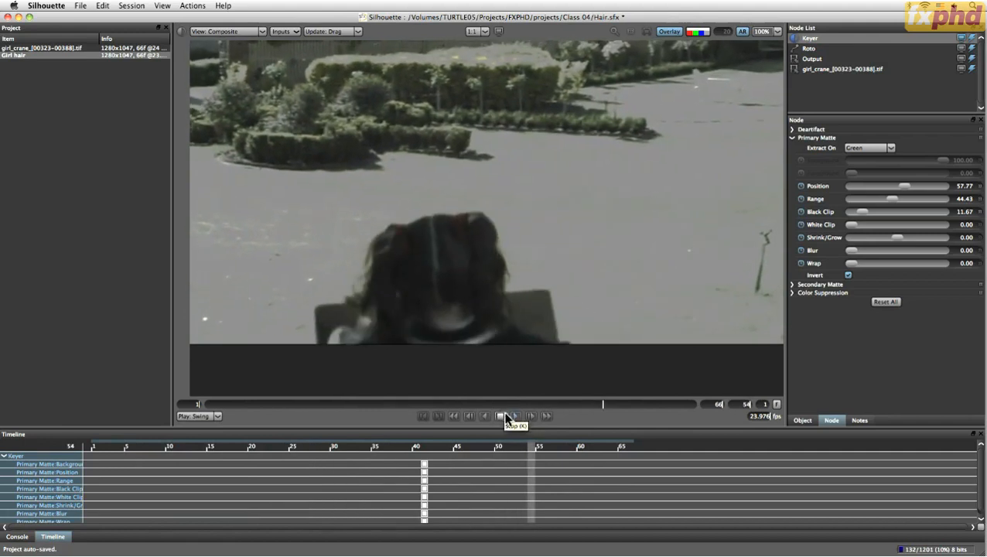
left_click(499, 414)
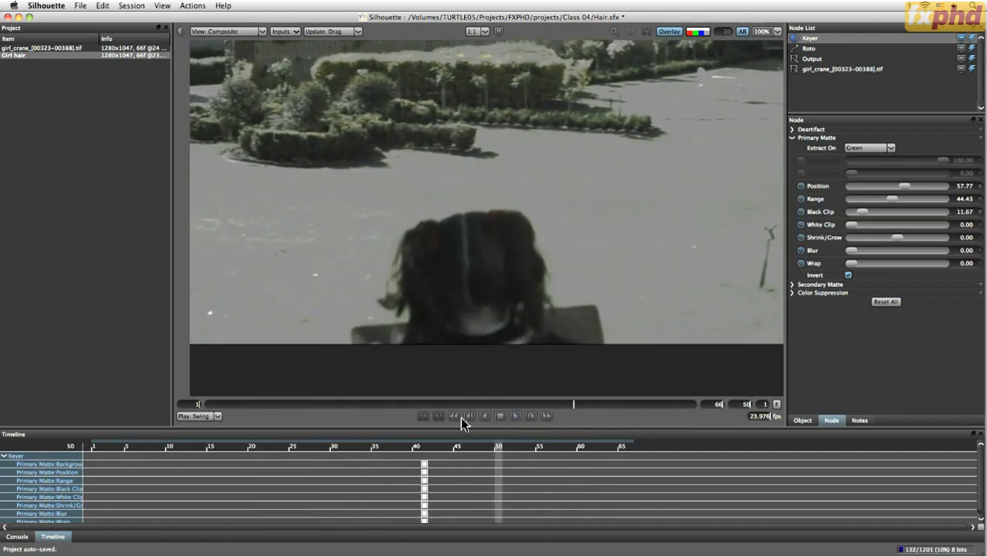
left_click_drag(568, 407, 380, 404)
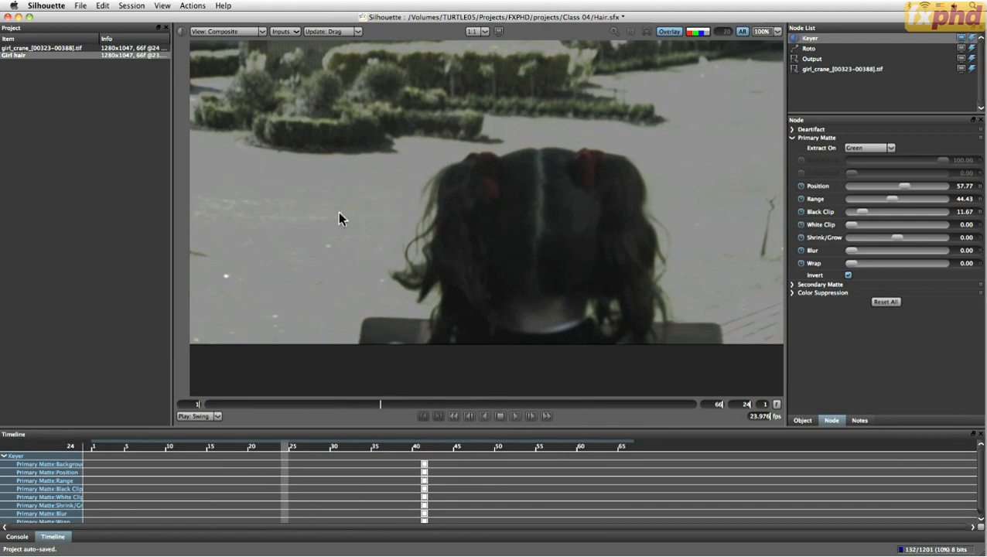
key("2")
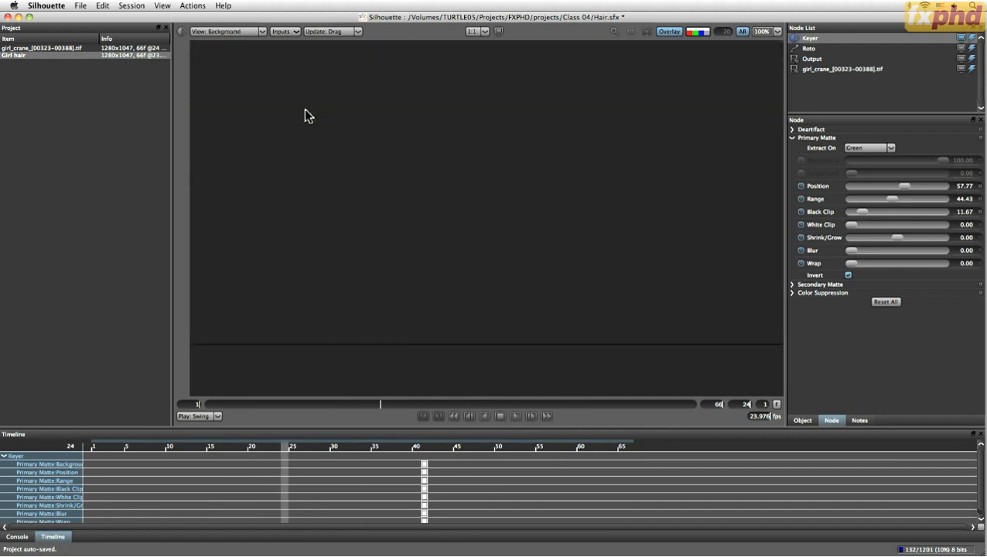
key("3")
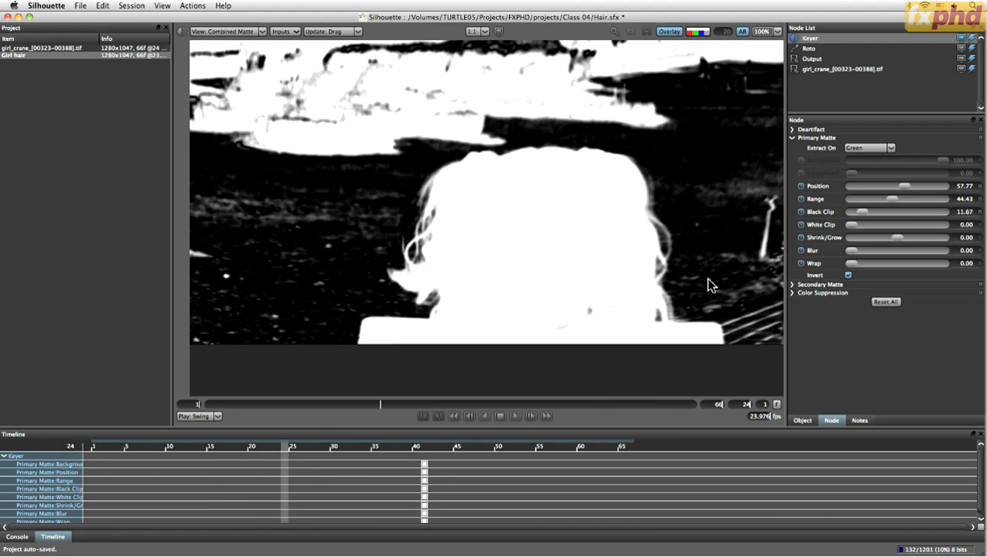
mouse_move(380, 404)
left_mouse_down()
mouse_move(437, 400)
mouse_move(349, 409)
mouse_move(393, 408)
mouse_move(372, 412)
left_mouse_up()
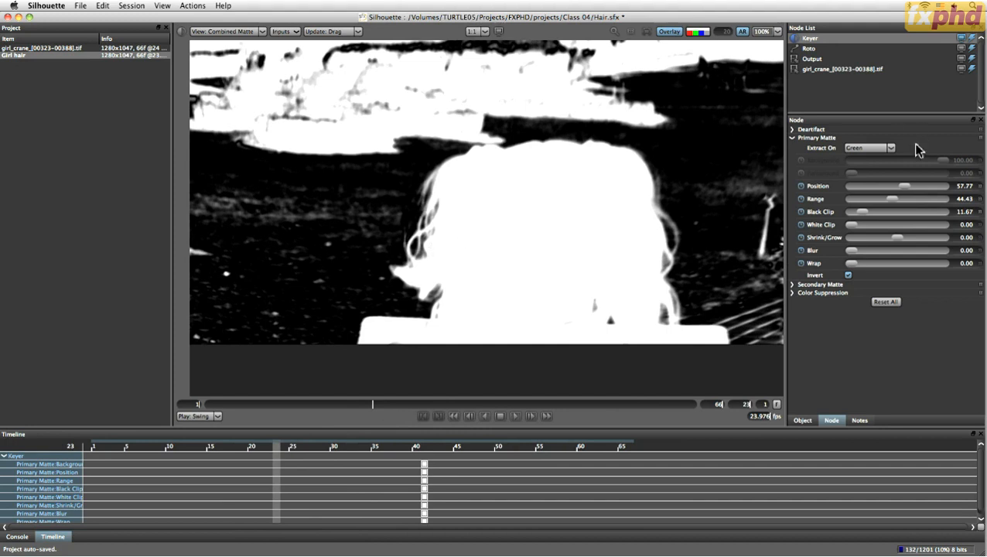
At frame 23, set the Primary Matte's Position to 60.56 and Range to 51.11, and check the matte through frame 25.
left_click_drag(905, 189, 894, 199)
key("Right")
key("Right")
key("Right")
key("Right")
key("Right")
key("Right")
key("Right")
key("Right")
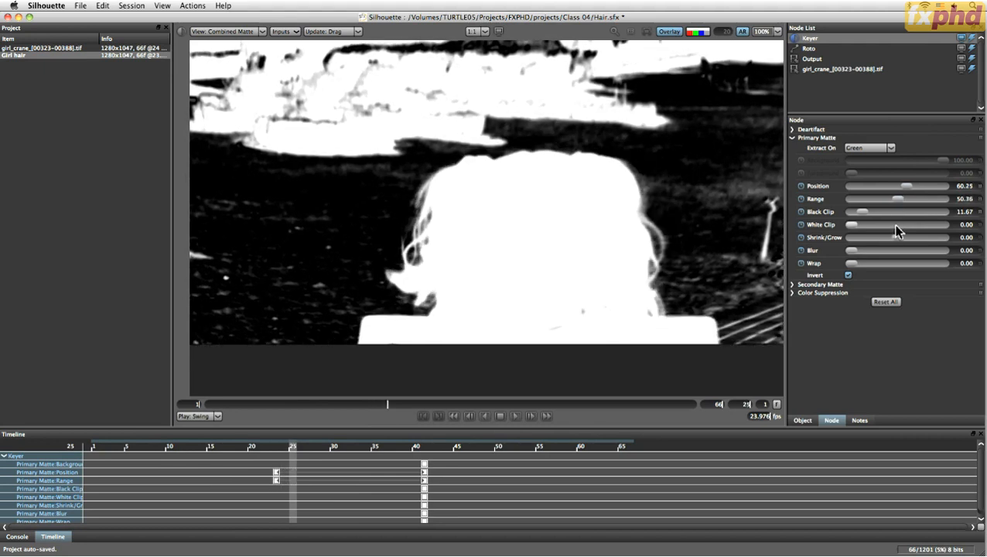
Inspect the animated matte up to frame 35 and display the composite there.
key("Right")
key("Right")
key("Right")
key("Right")
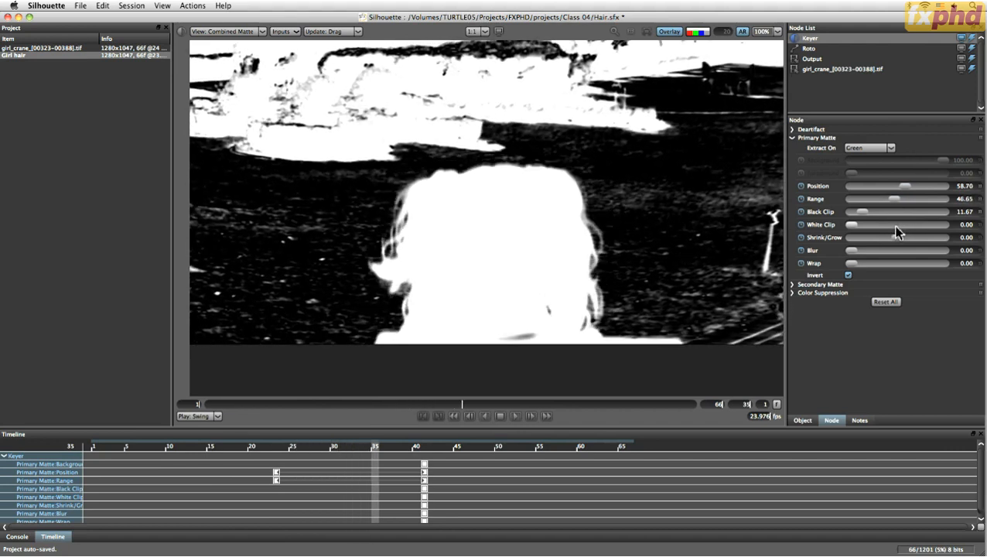
key("a")
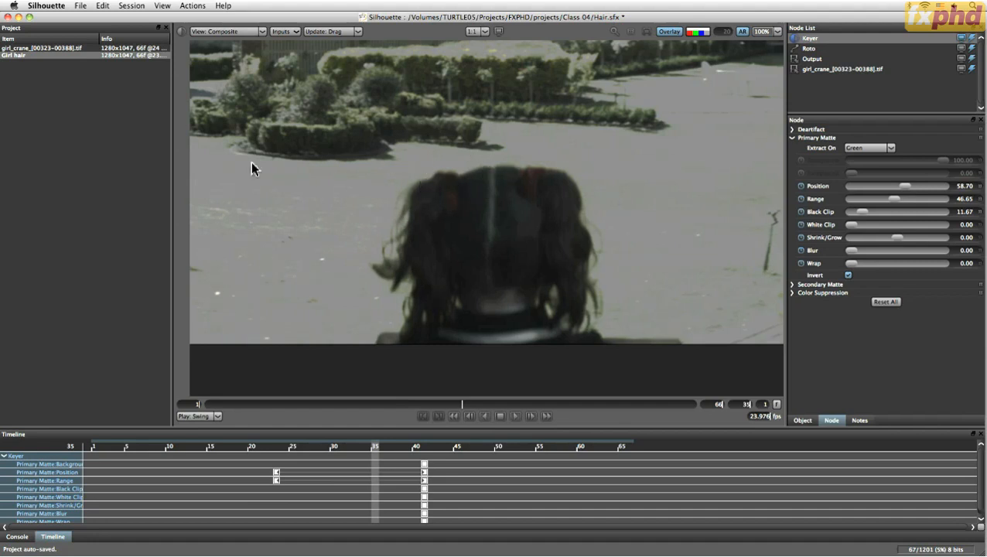
Import the gradient image pink-yel-grad.tif from the Class 02 folder in projects.
left_click(80, 5)
mouse_move(91, 19)
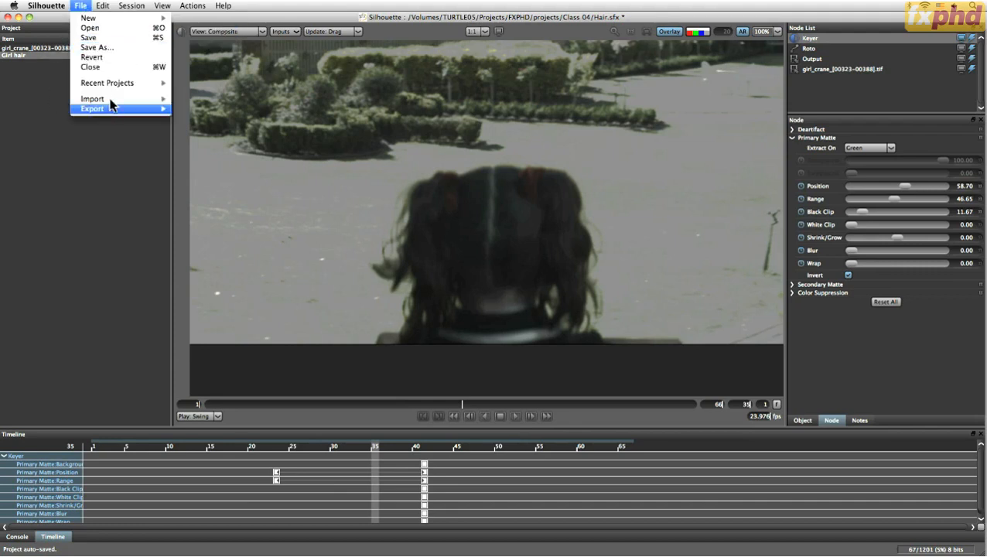
mouse_move(164, 99)
left_click(196, 100)
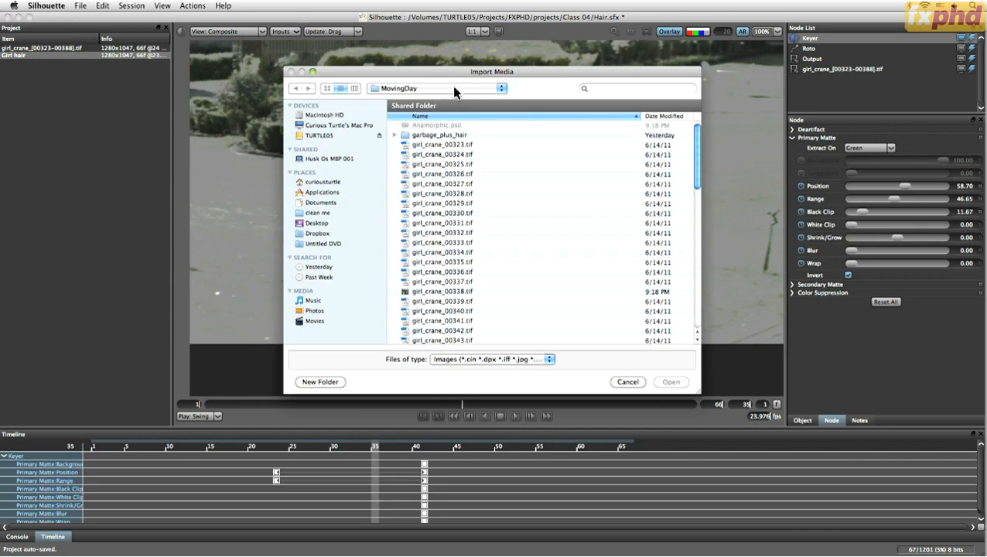
left_click(456, 87)
left_click(418, 98)
left_click(395, 174)
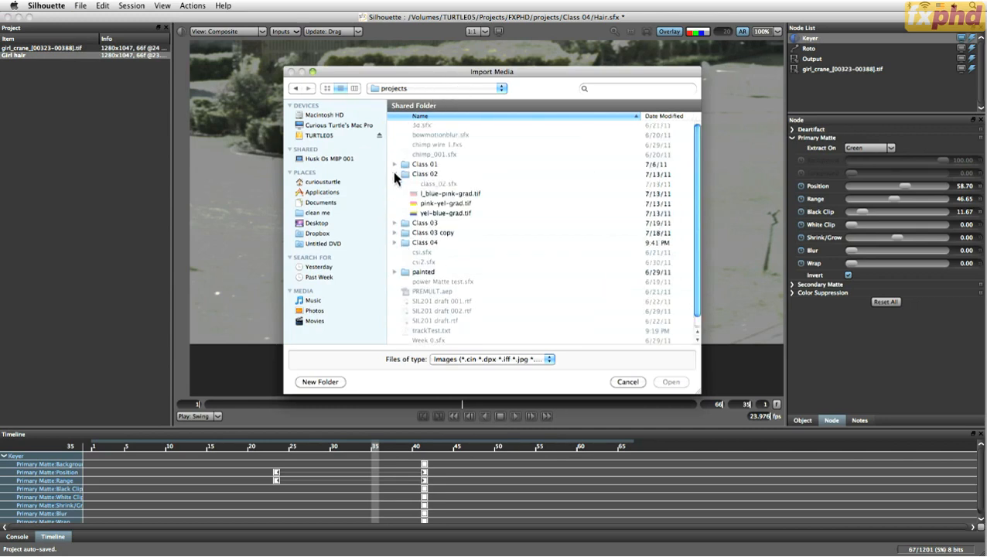
double_click(418, 204)
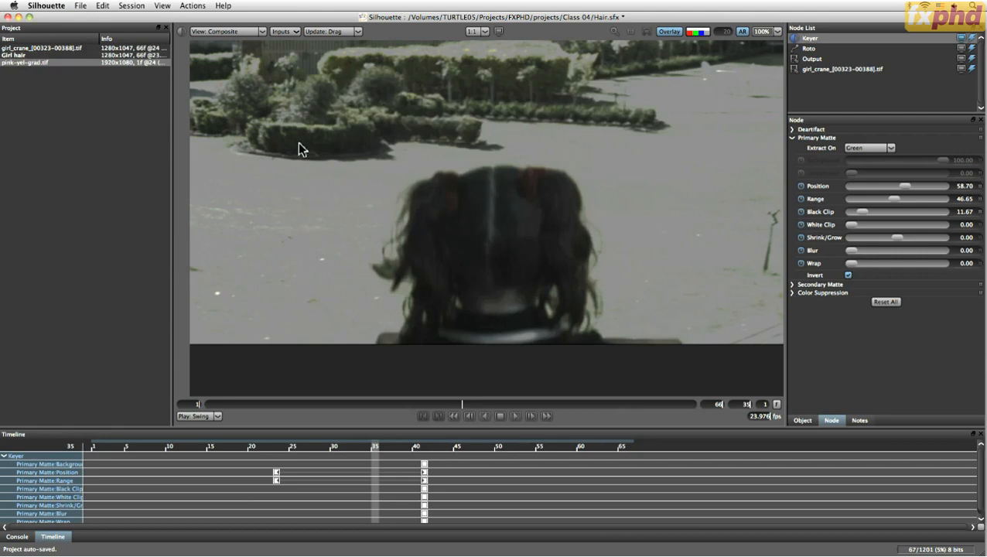
Assign pink-yel-grad.tif as the Keyer's background input and turn on Extend Duration for that image.
left_click(283, 33)
mouse_move(305, 44)
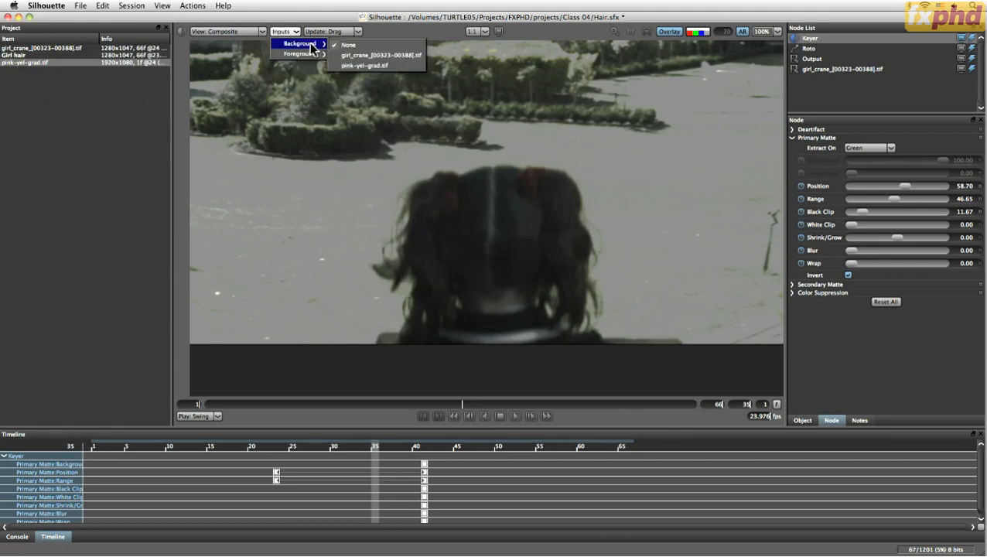
left_click(401, 66)
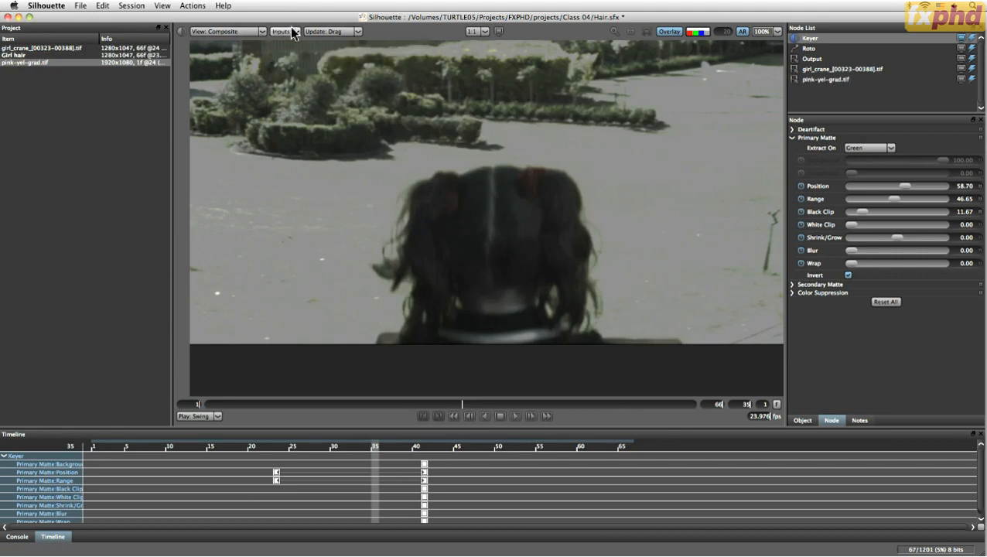
left_click(821, 79)
left_click(850, 188)
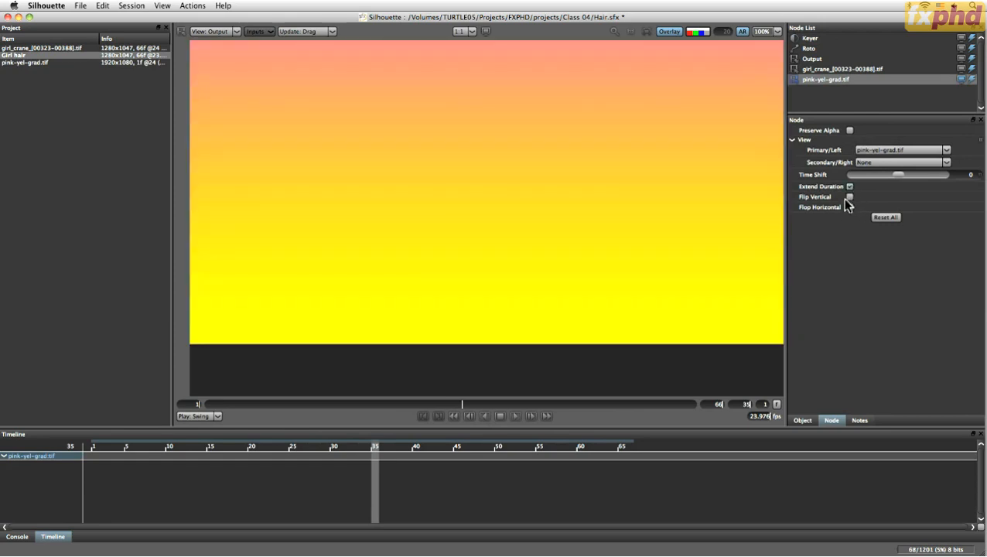
View the Roto node's composite and return to the Keyer node.
left_click(807, 51)
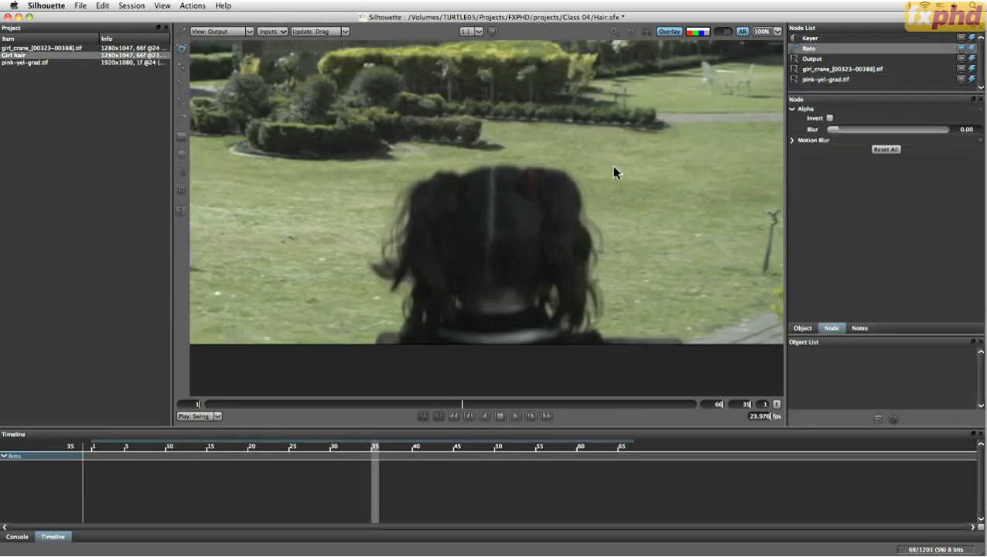
left_click(231, 29)
left_click(238, 61)
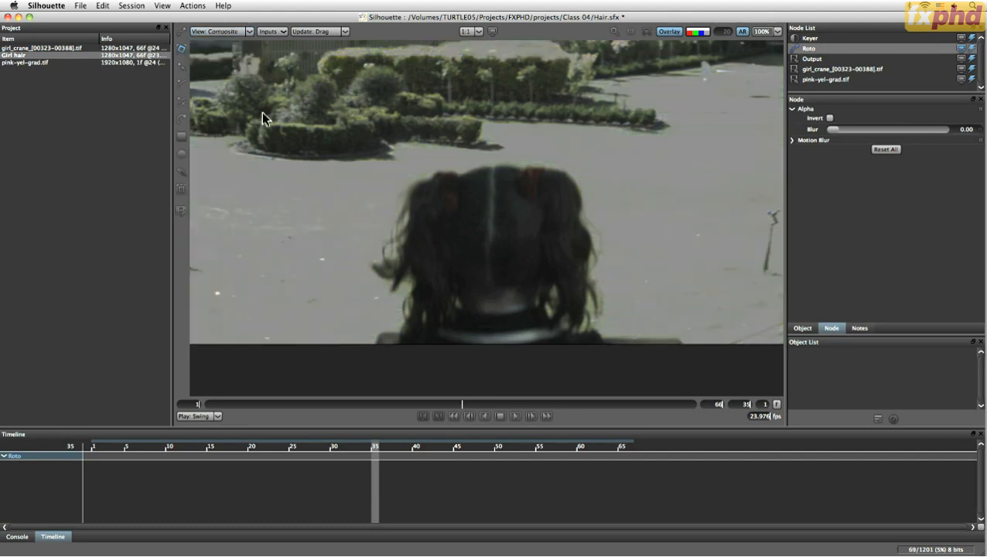
left_click(812, 38)
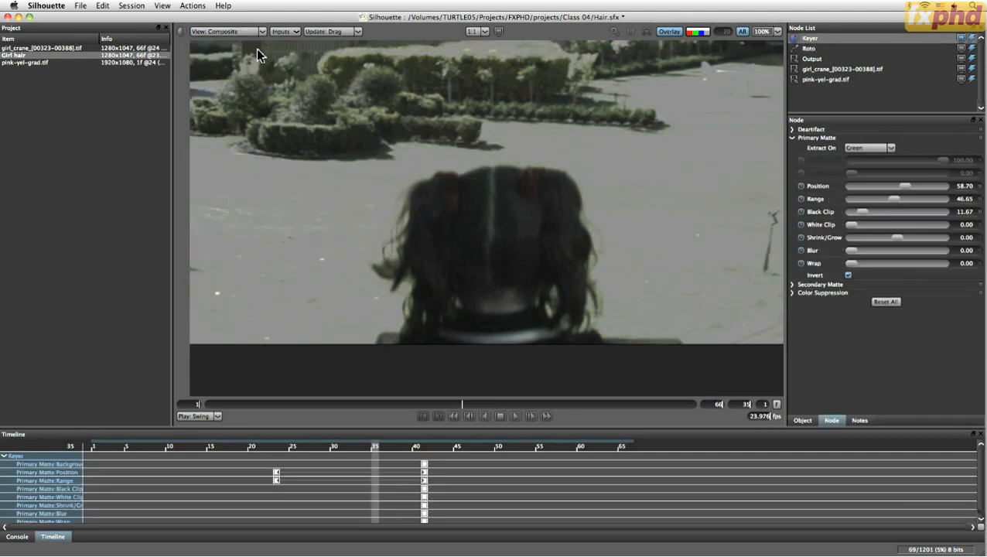
left_click(285, 31)
mouse_move(299, 54)
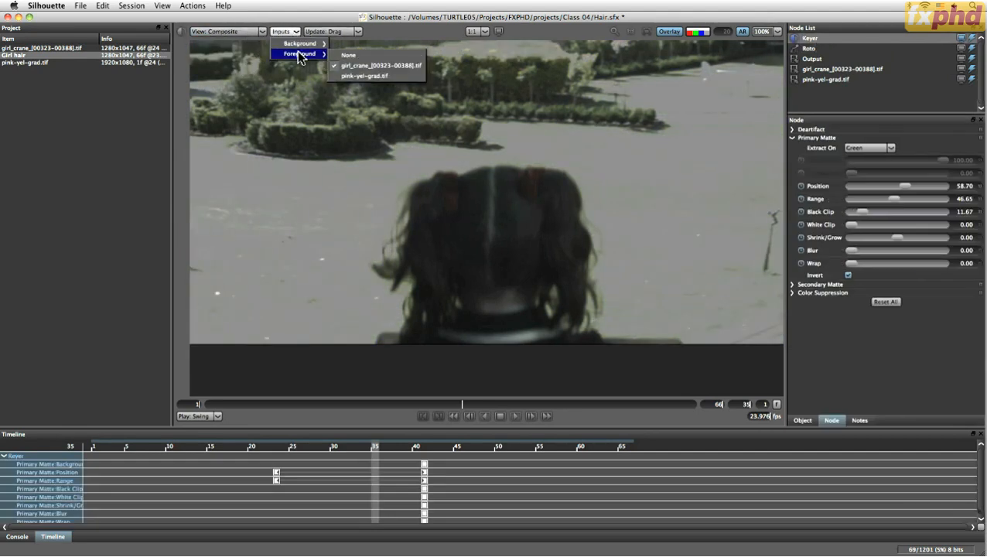
left_click(380, 77)
left_click(284, 31)
mouse_move(299, 54)
left_click(363, 66)
left_click(285, 31)
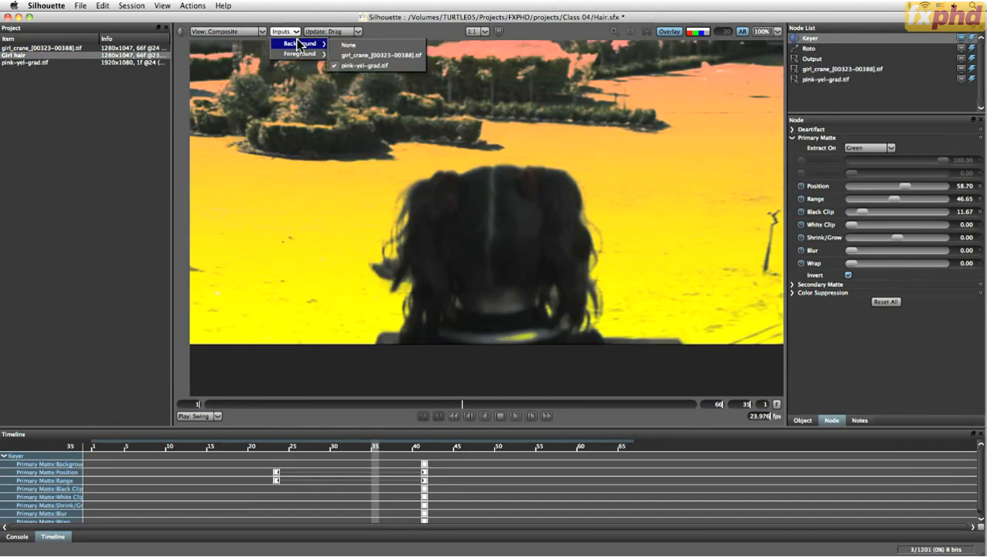
left_click(373, 55)
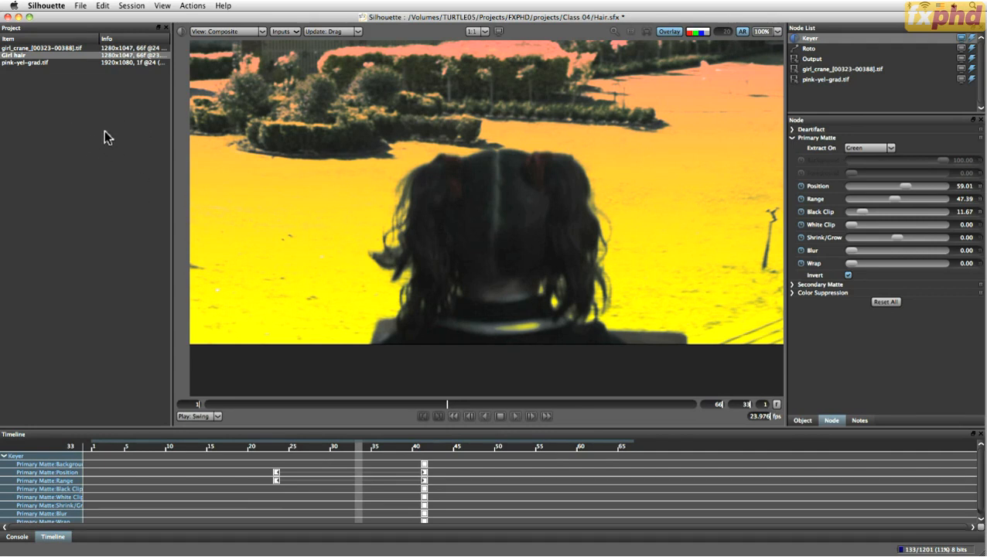
left_click(81, 5)
mouse_move(101, 96)
left_click(193, 97)
left_click(464, 88)
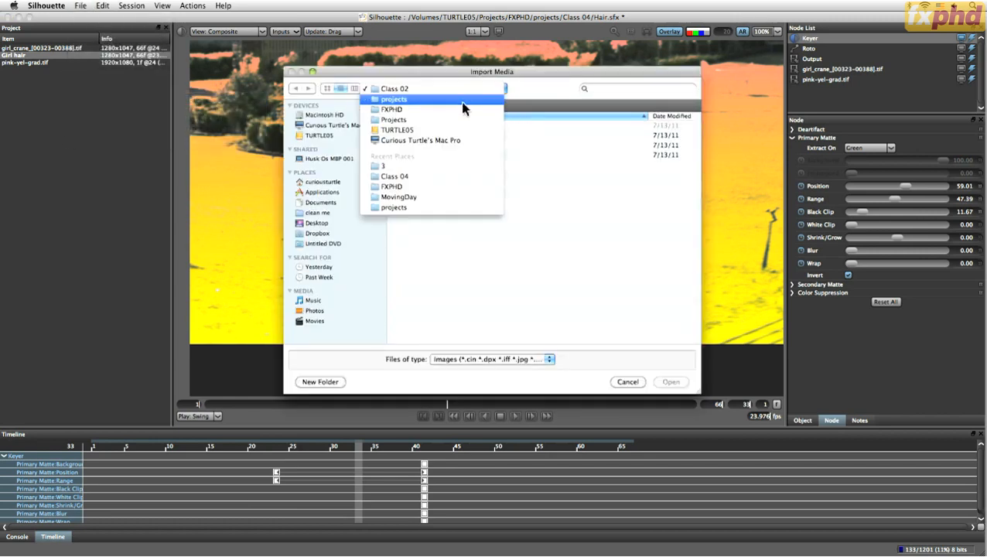
left_click(418, 191)
left_click(443, 339)
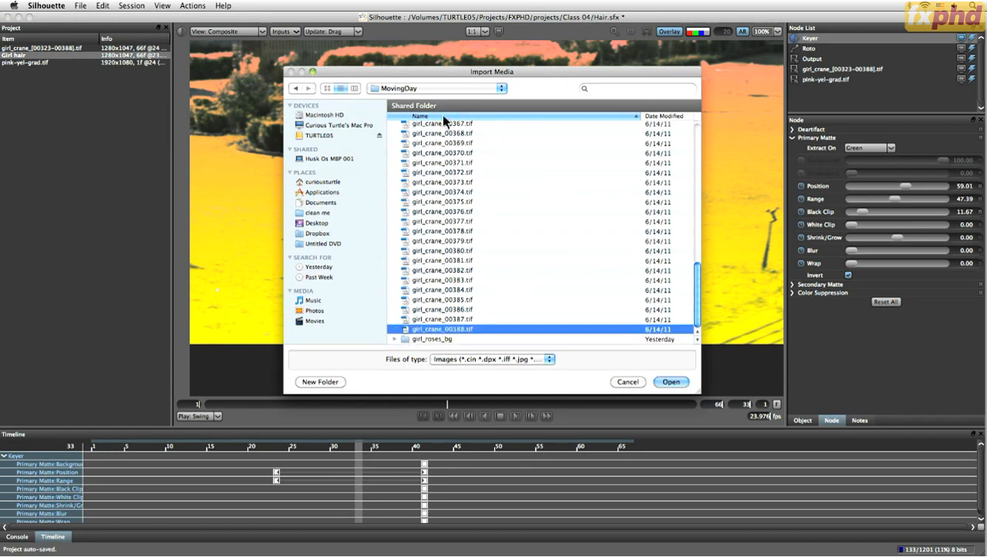
double_click(424, 338)
left_click(467, 125)
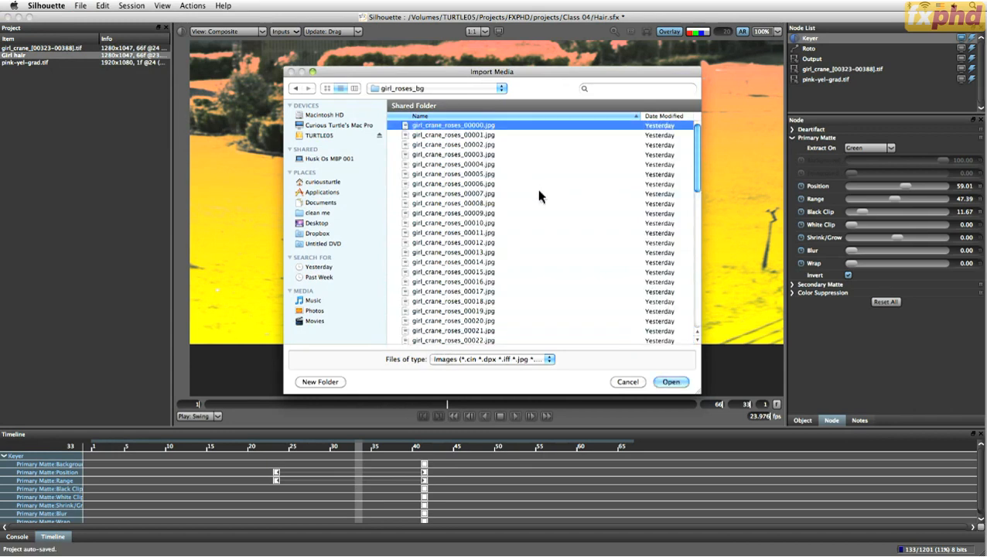
left_click(671, 382)
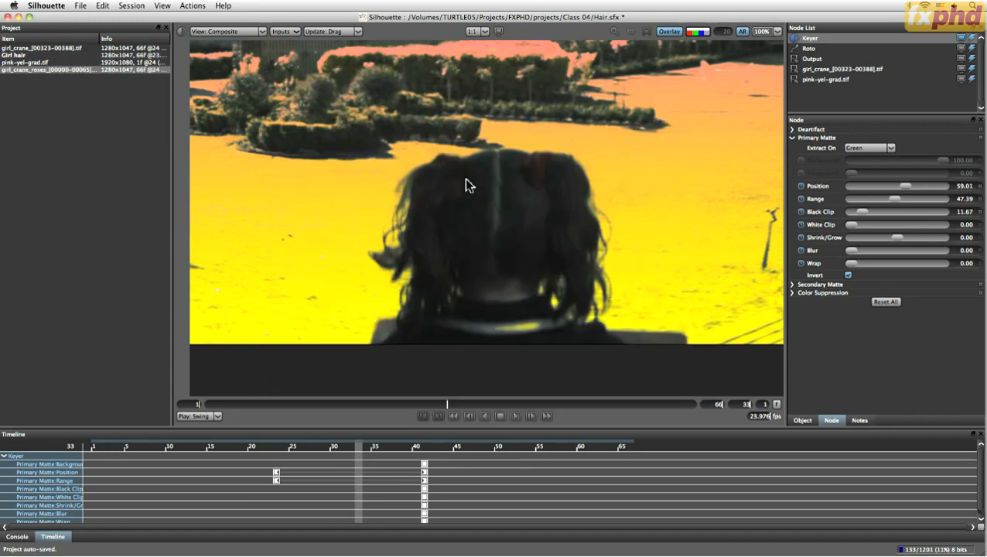
left_click(327, 31)
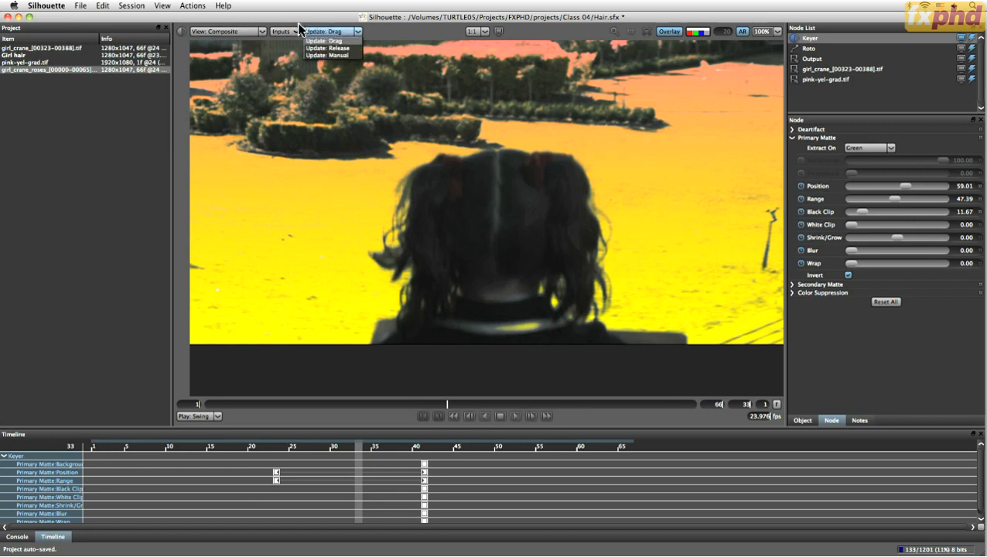
left_click(208, 33)
left_click(208, 33)
left_click(272, 32)
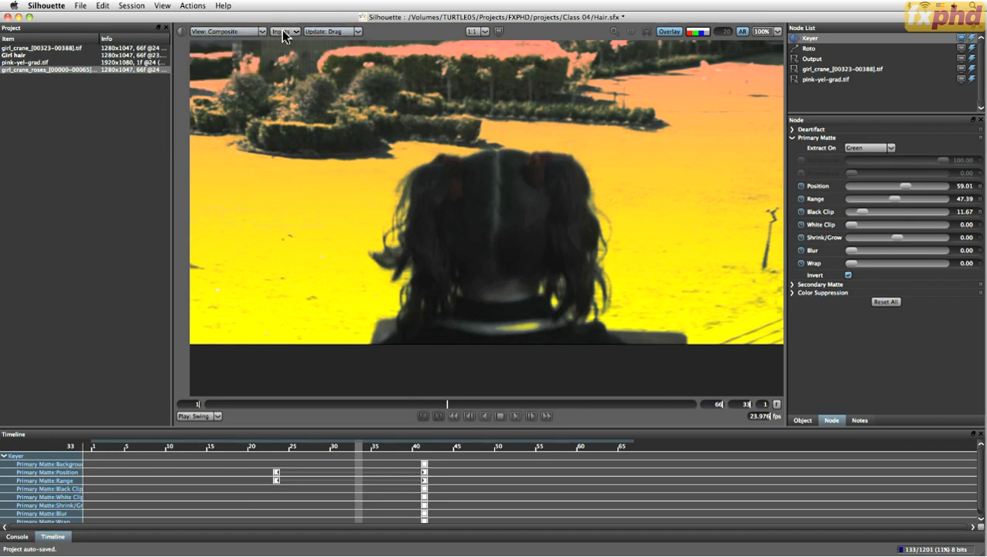
left_click(282, 33)
mouse_move(292, 56)
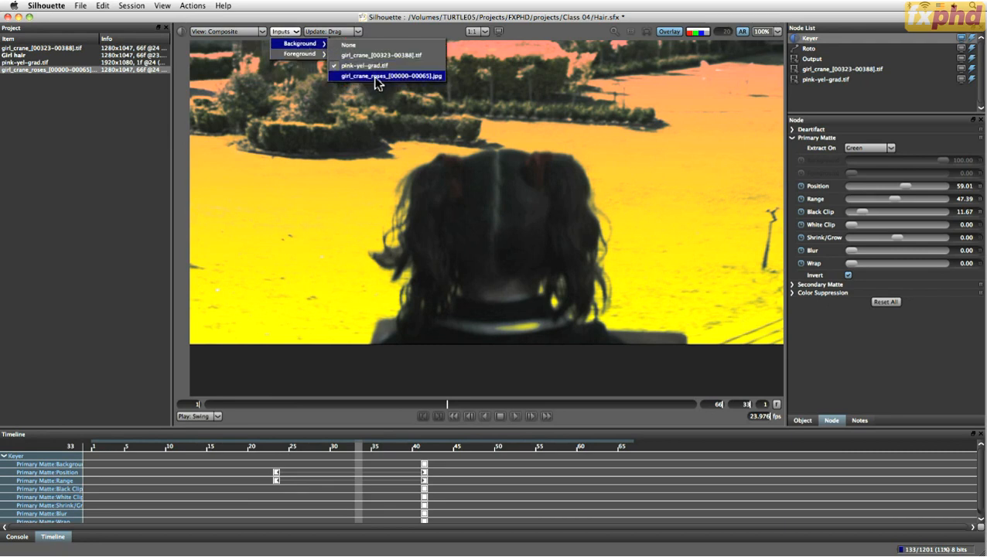
left_click(377, 86)
Purge the cached frames and go back to frame 35 to refresh the composite.
left_click(290, 33)
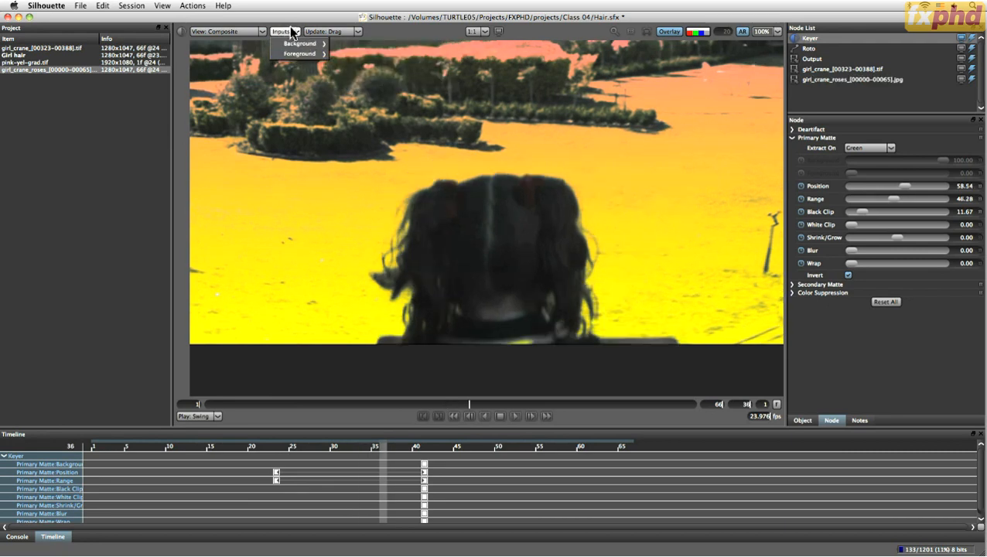
left_click(293, 32)
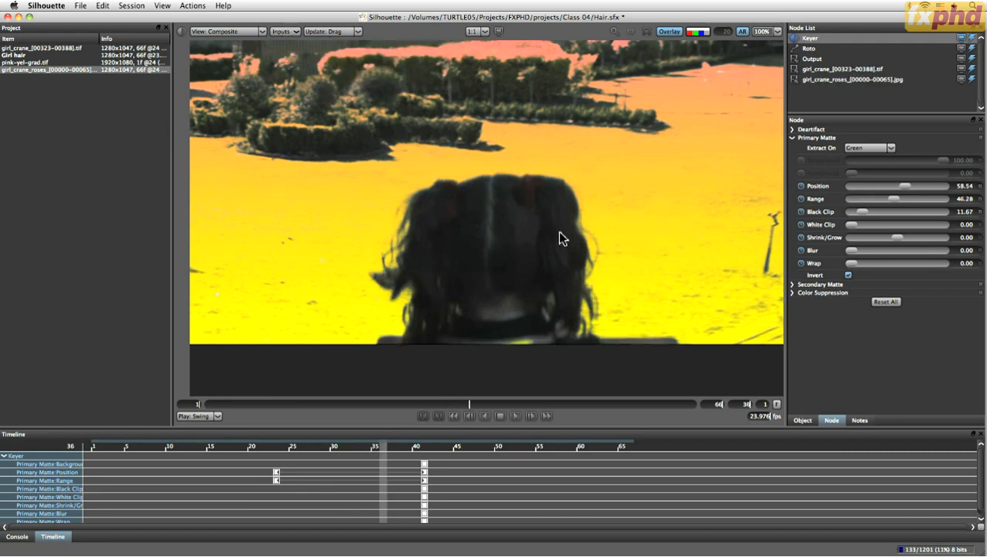
left_click(935, 551)
left_click(938, 543)
key("Left")
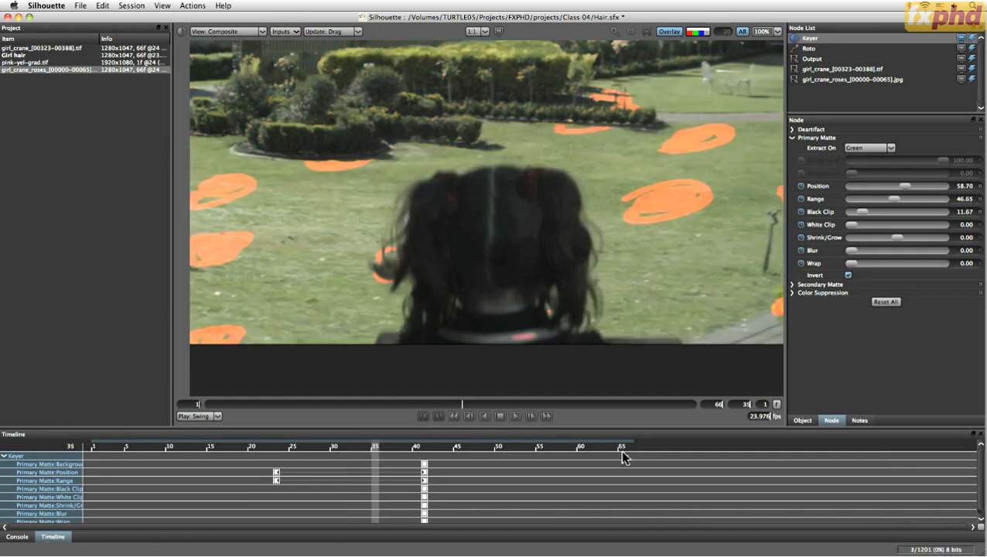
Fit the image to the viewer, play the composite from frame 1, and examine the hair edges around frames 19 and 25.
left_click(455, 416)
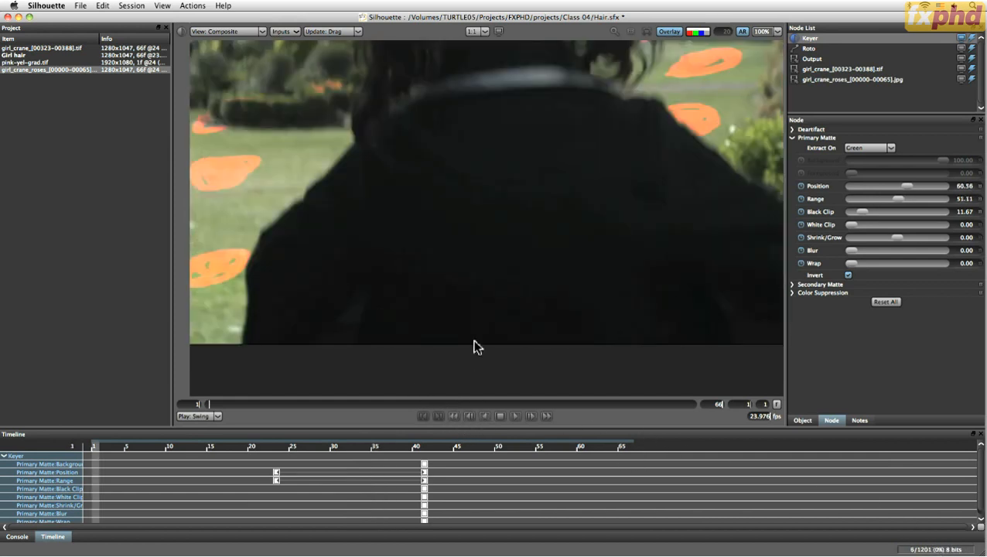
key("f")
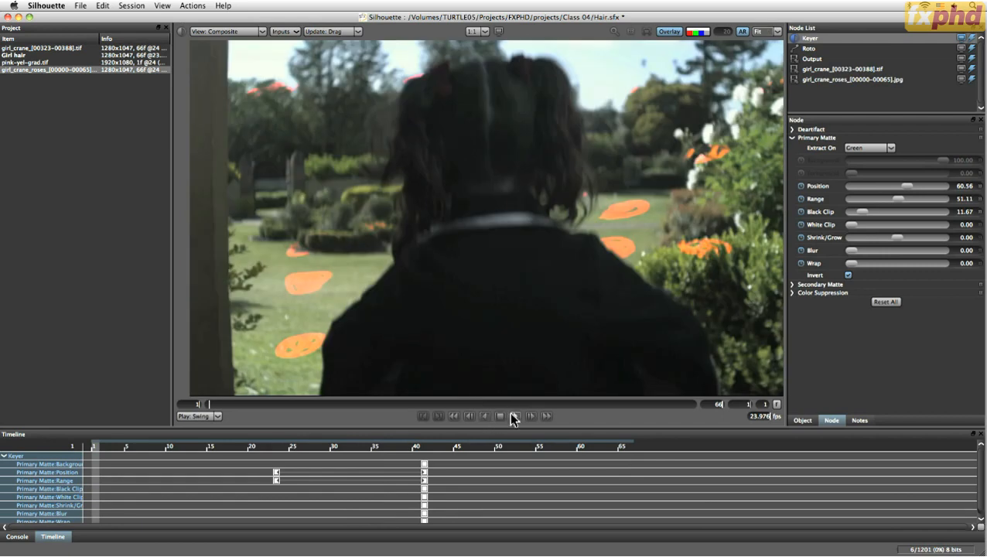
left_click(517, 415)
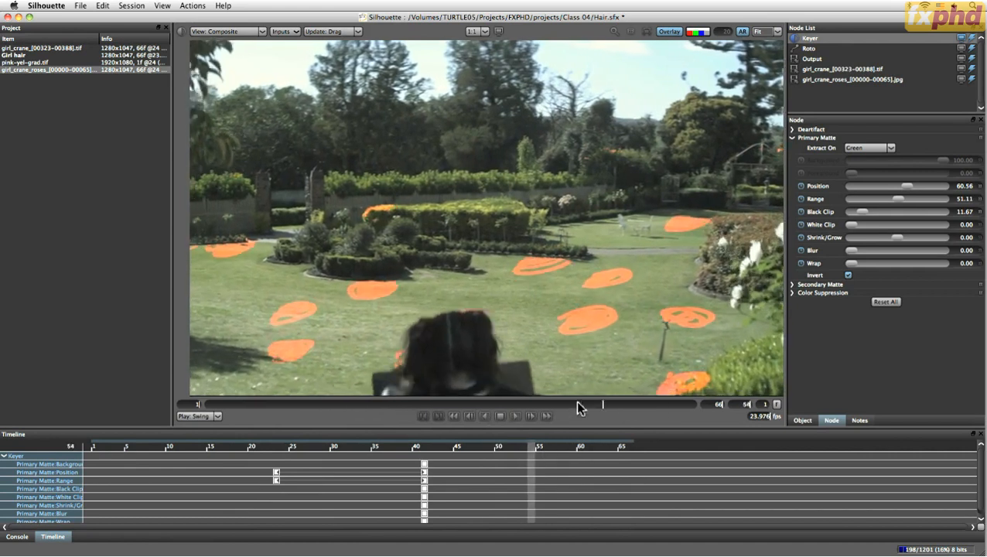
mouse_move(660, 395)
left_mouse_down()
mouse_move(744, 396)
mouse_move(430, 399)
mouse_move(493, 396)
mouse_move(465, 397)
mouse_move(591, 372)
mouse_move(222, 438)
mouse_move(346, 409)
left_mouse_up()
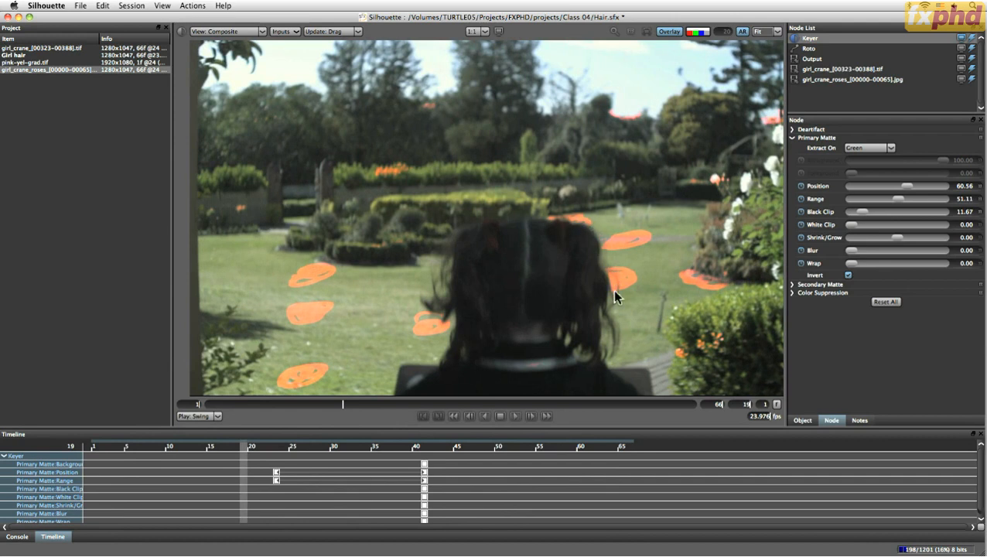
left_click_drag(342, 403, 387, 405)
Examine the Primary Matte view at frames 25 and 44, and switch the viewer to the foreground.
left_click(228, 31)
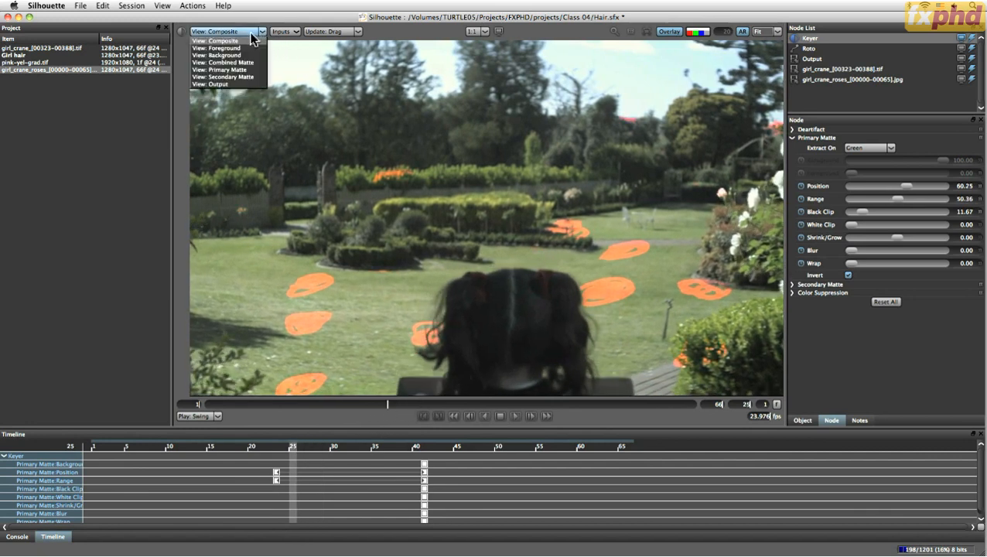
left_click(252, 71)
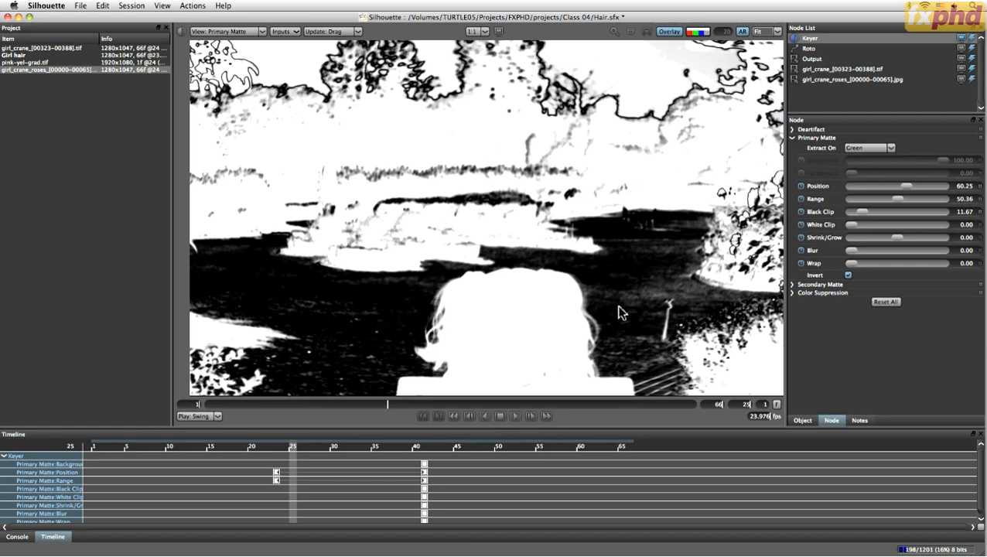
left_click_drag(388, 404, 529, 406)
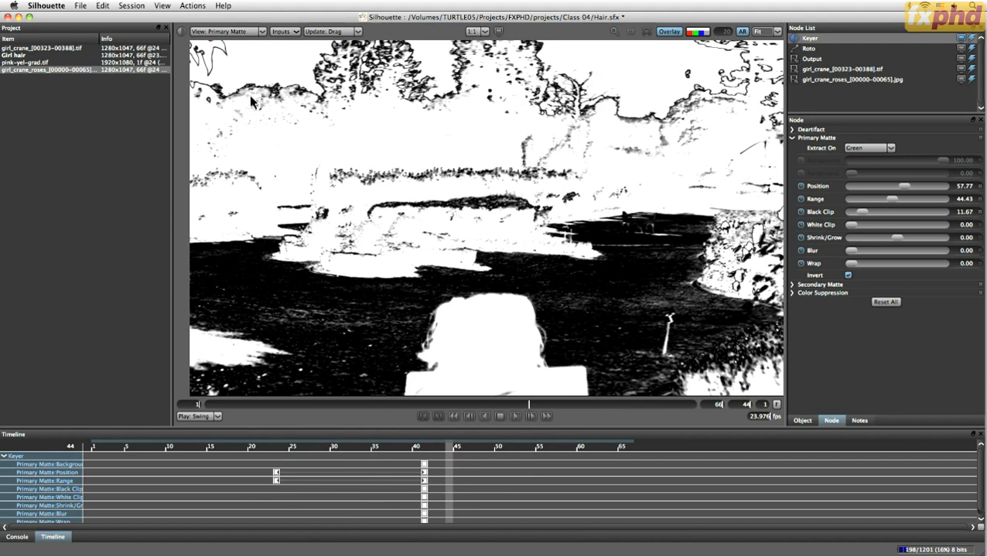
left_click(261, 33)
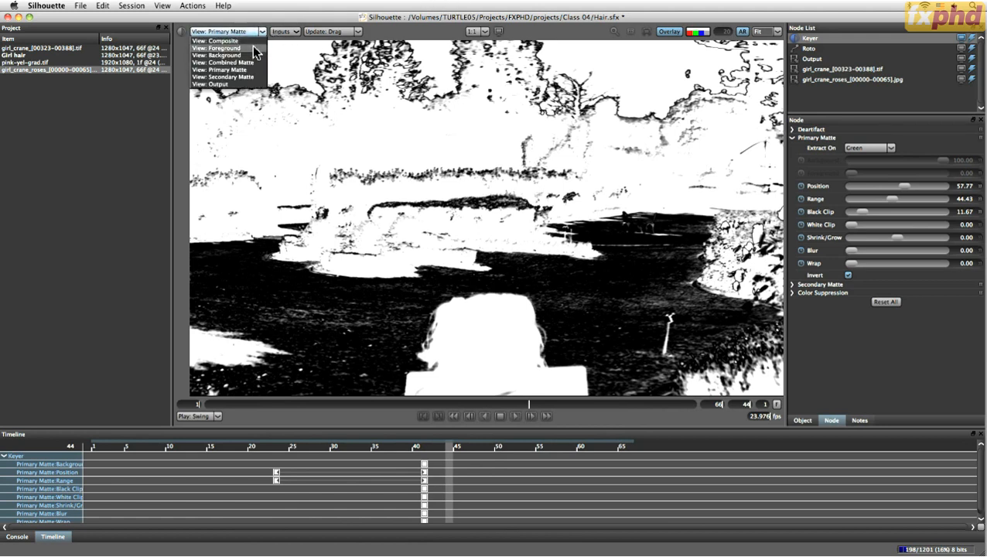
left_click(232, 41)
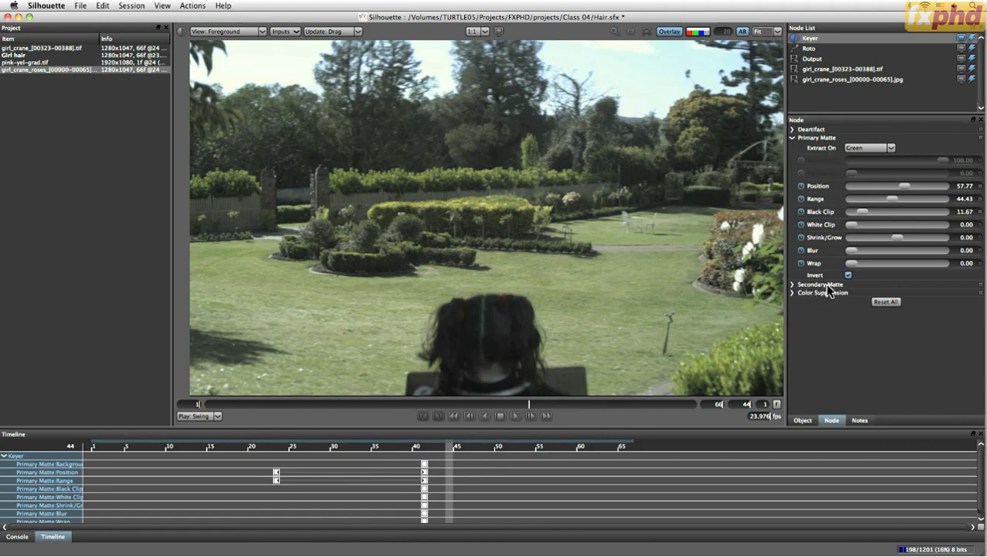
Display the Secondary Matte in the viewer and enable the Keyer's Secondary Matte.
left_click(792, 284)
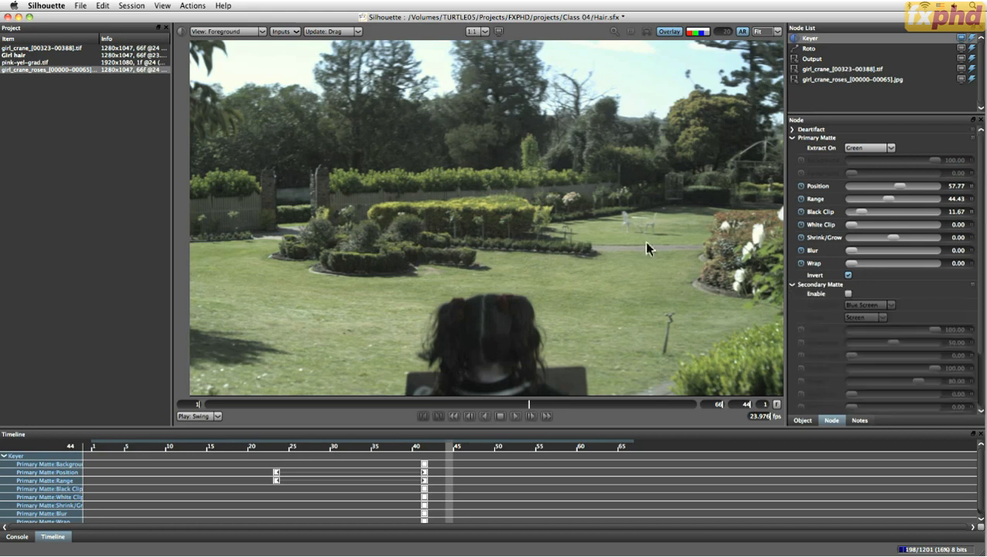
left_click(253, 34)
left_click(255, 76)
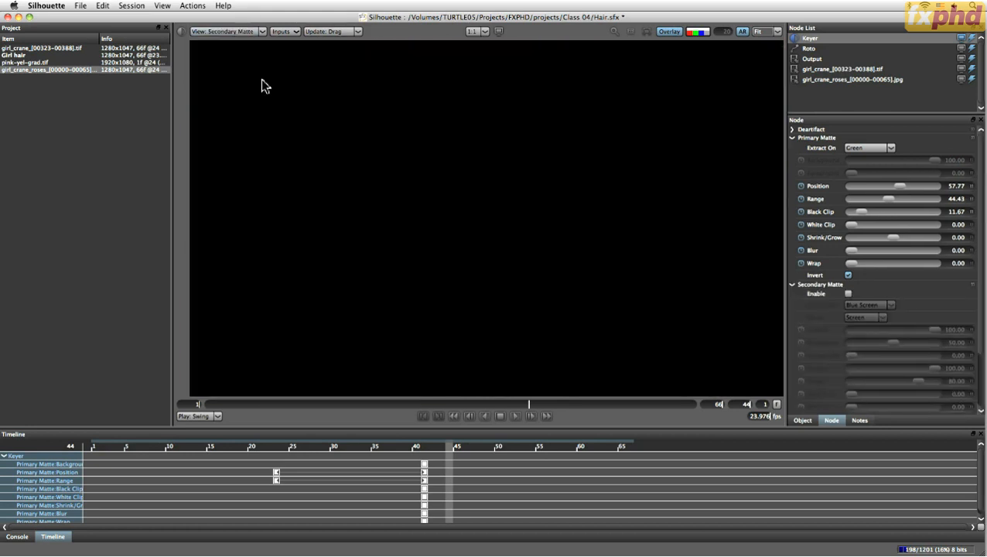
left_click(848, 294)
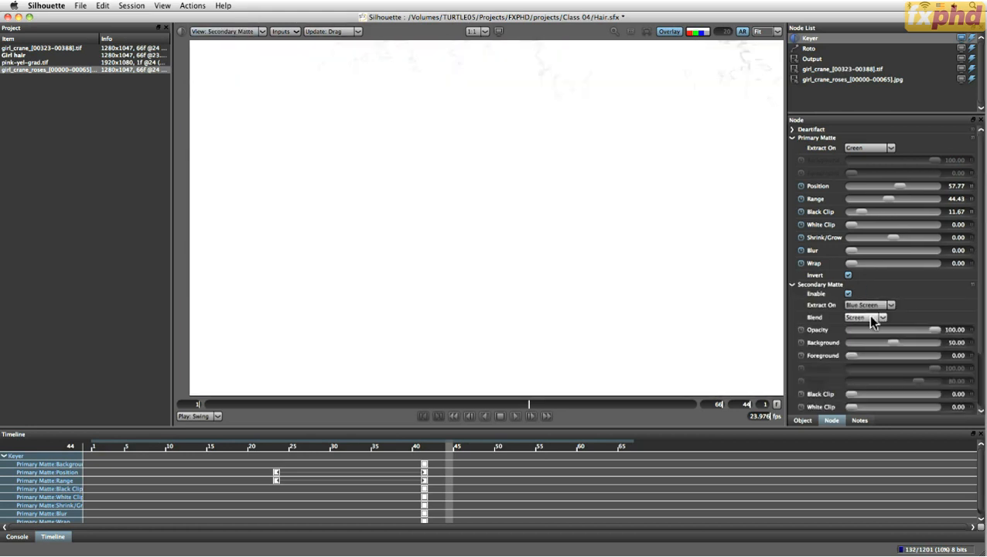
Try extracting the Secondary Matte on Luminance and on Saturation.
left_click_drag(979, 297, 980, 374)
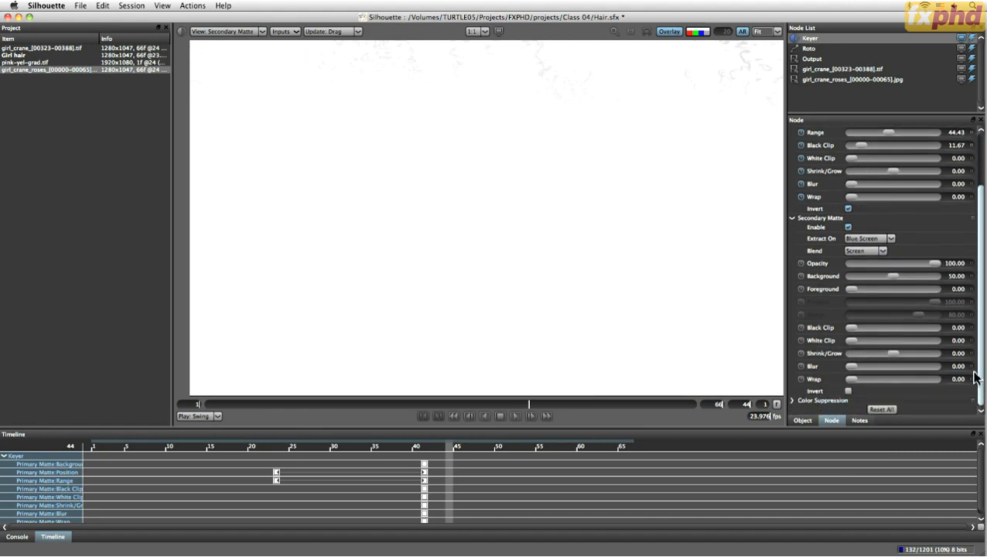
left_click(868, 238)
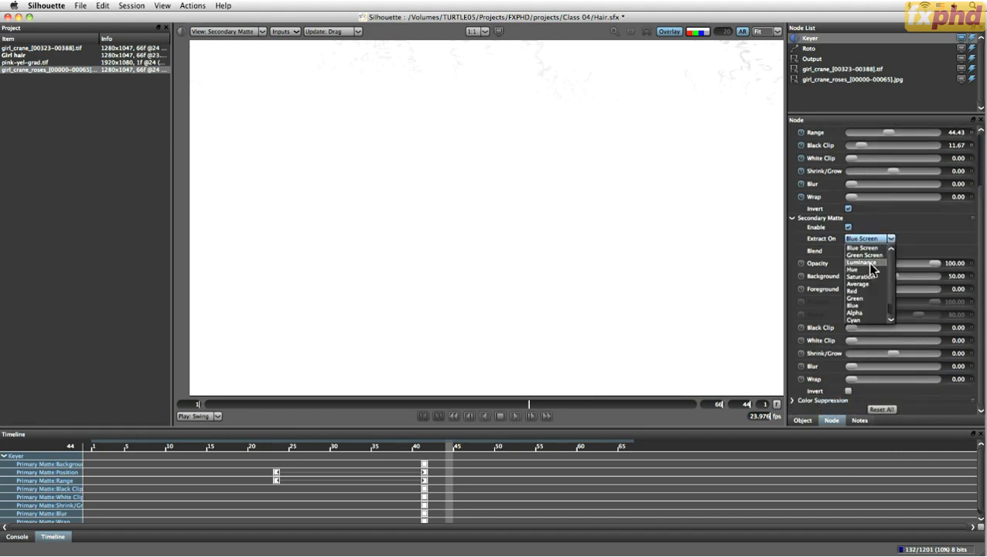
left_click(867, 262)
left_click(871, 240)
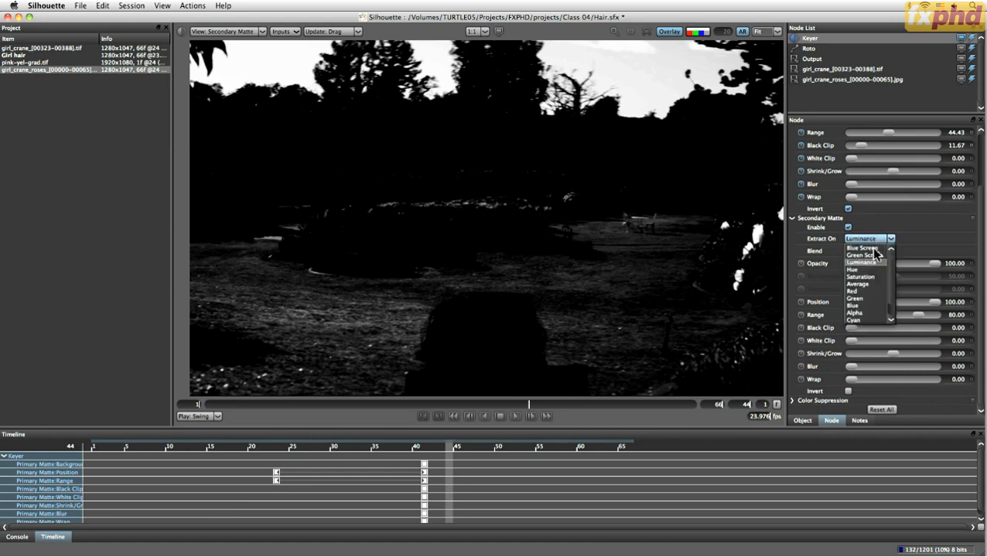
left_click(860, 276)
Try extracting the Secondary Matte on Hue with Position 58.54 and Range 78.66.
left_click(874, 239)
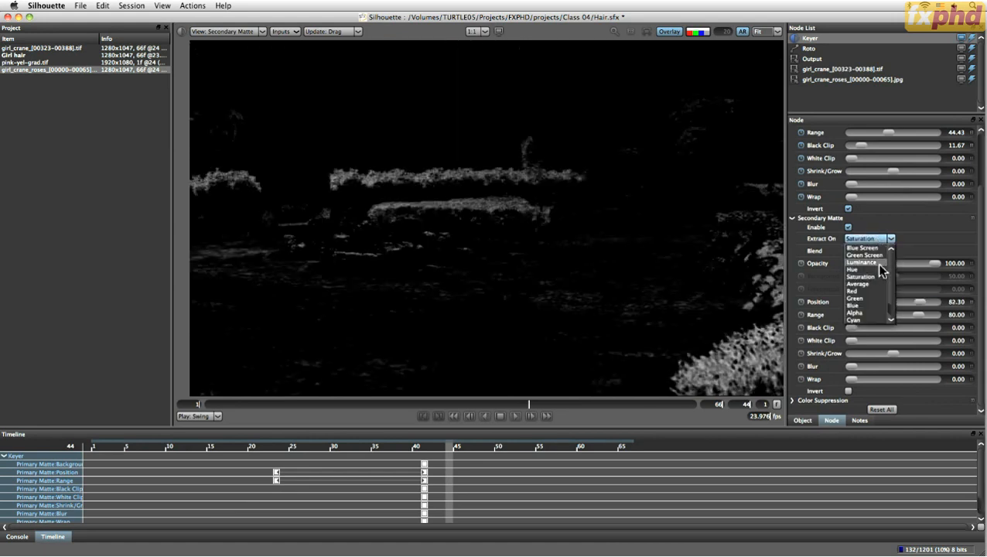
left_click(881, 274)
mouse_move(918, 299)
left_mouse_down()
mouse_move(892, 299)
mouse_move(919, 300)
mouse_move(892, 299)
mouse_move(903, 298)
left_mouse_up()
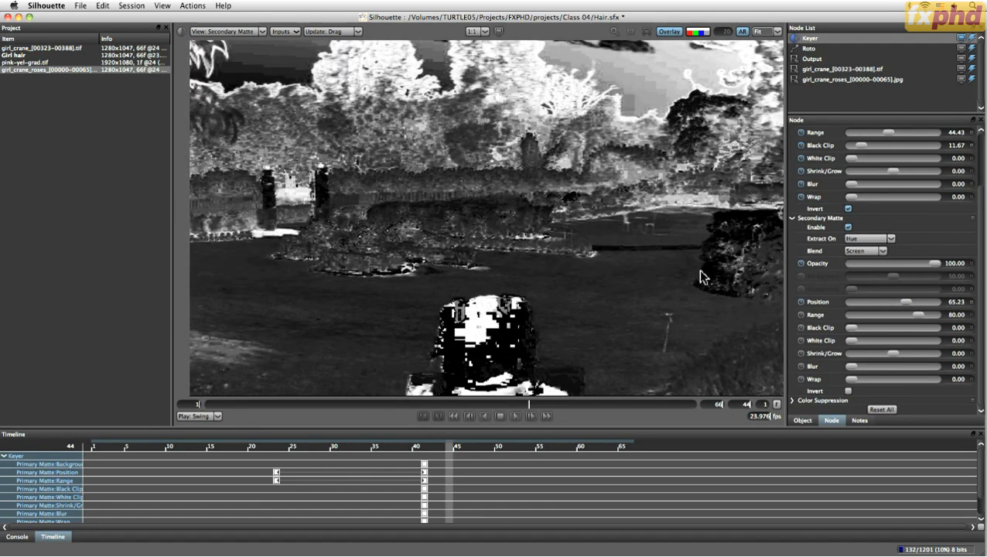
left_click_drag(918, 315, 899, 303)
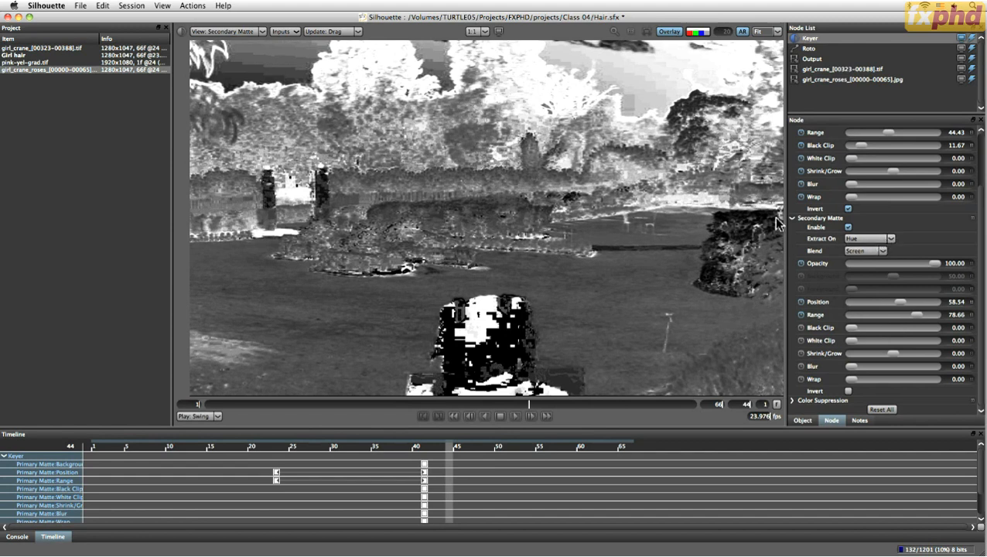
Try extracting the Secondary Matte on Saturation with Position lowered to 44.50.
left_click(889, 239)
left_click(878, 276)
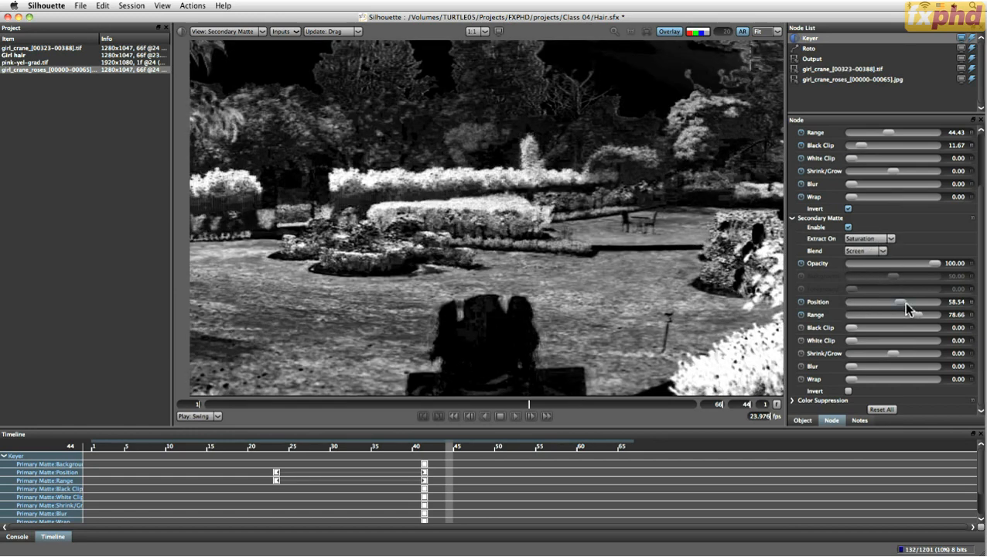
left_click_drag(901, 301, 885, 303)
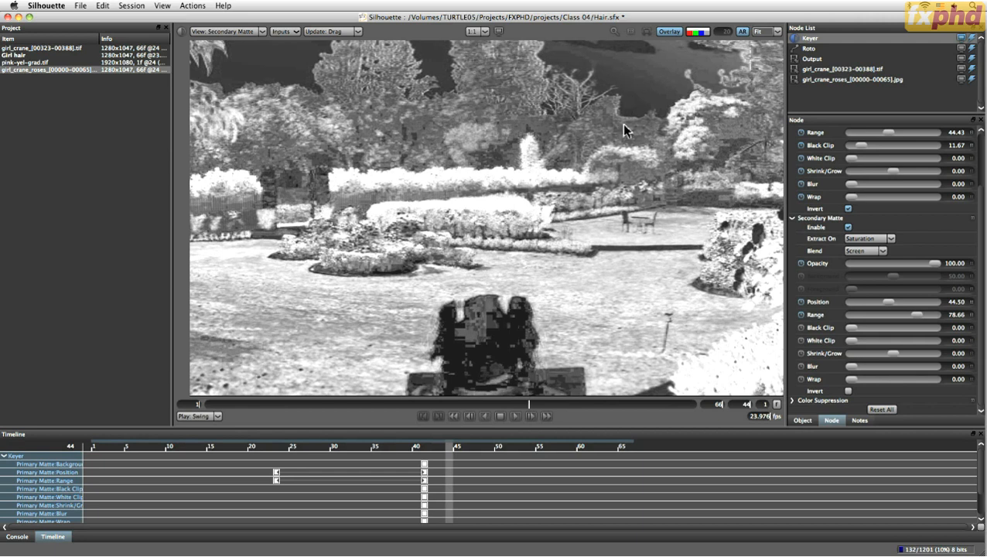
Extract the Secondary Matte on Luminance, with Position at about 56.09 and Range at about 66.44.
left_click(882, 240)
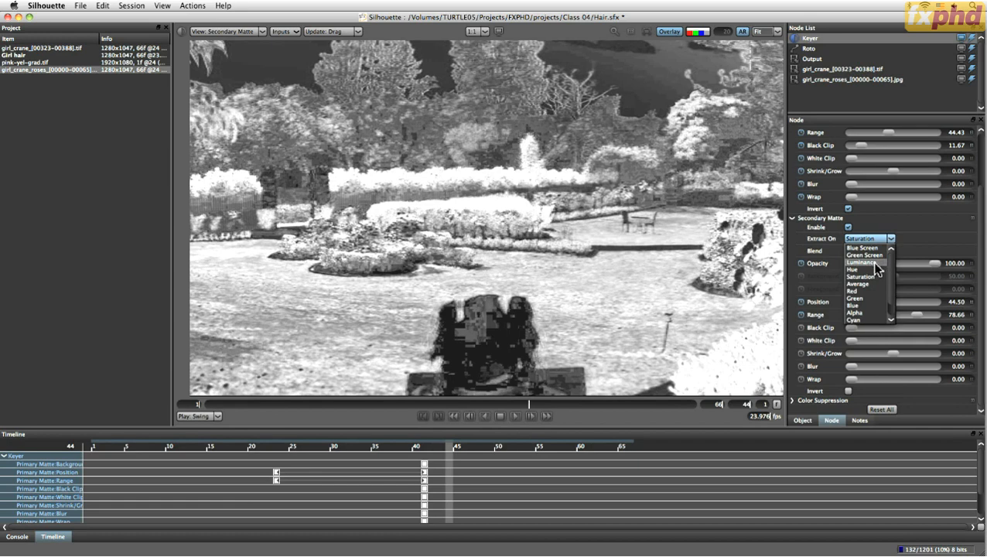
left_click(876, 264)
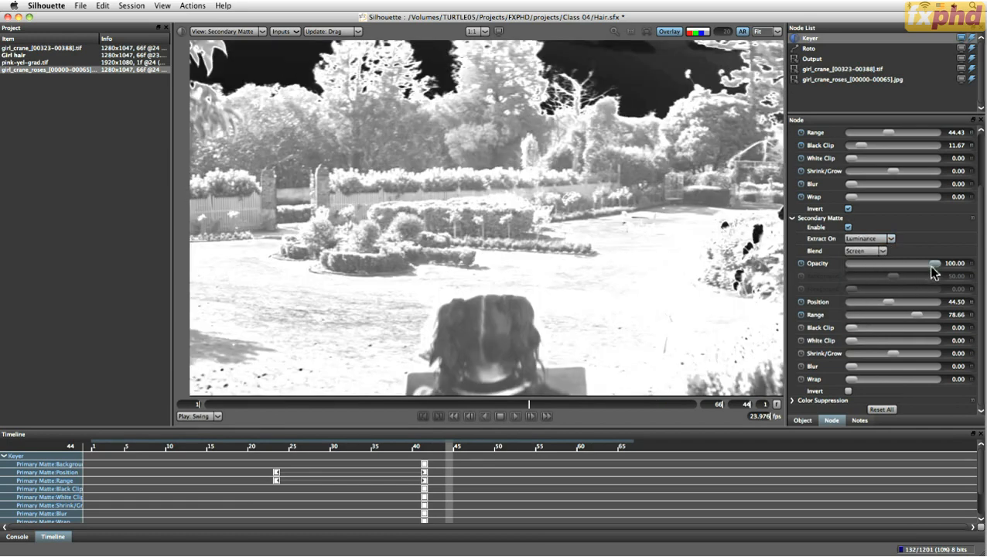
left_click_drag(890, 308, 910, 318)
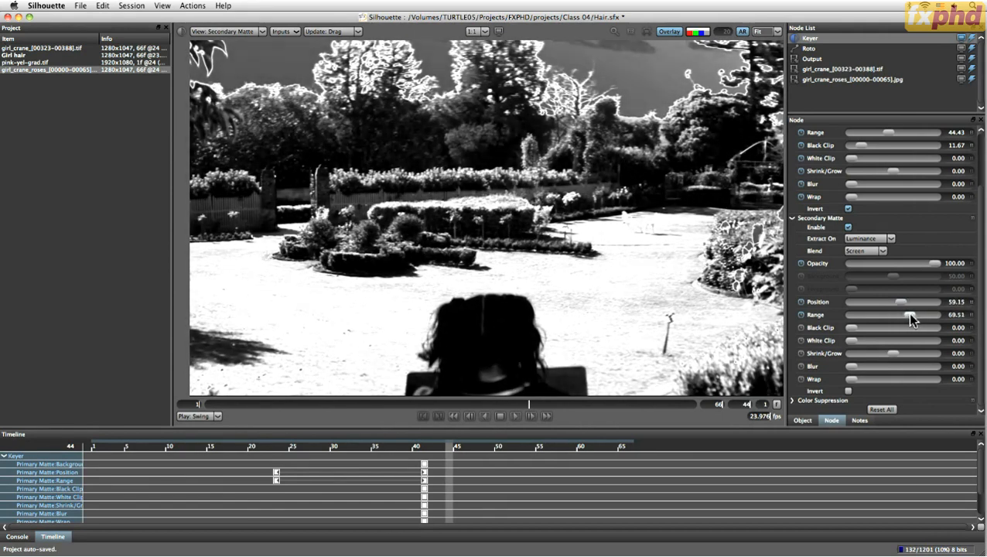
mouse_move(901, 303)
left_mouse_down()
mouse_move(892, 299)
mouse_move(906, 314)
left_mouse_up()
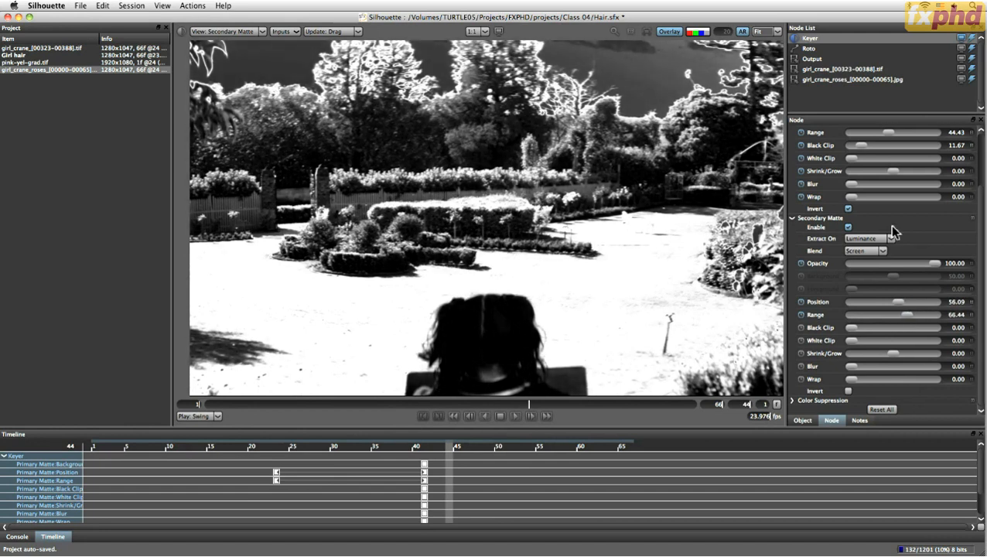
Display the Combined Matte in the viewer and invert the Secondary Matte.
left_click(228, 31)
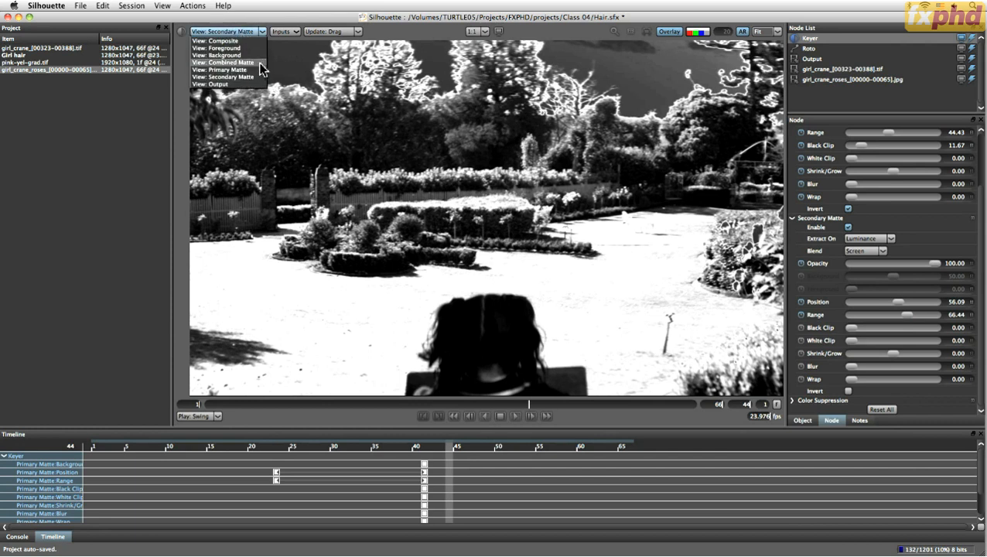
left_click(253, 63)
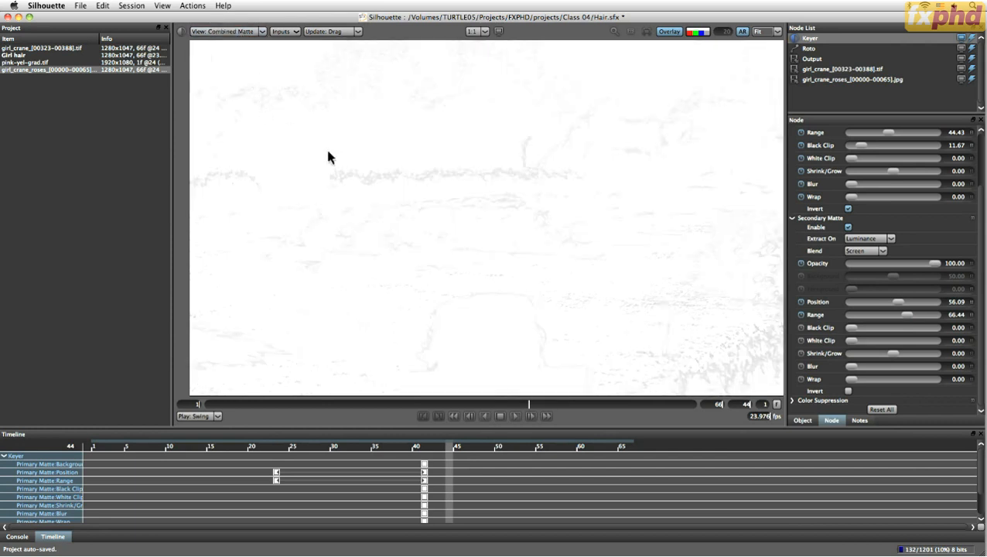
left_click(848, 391)
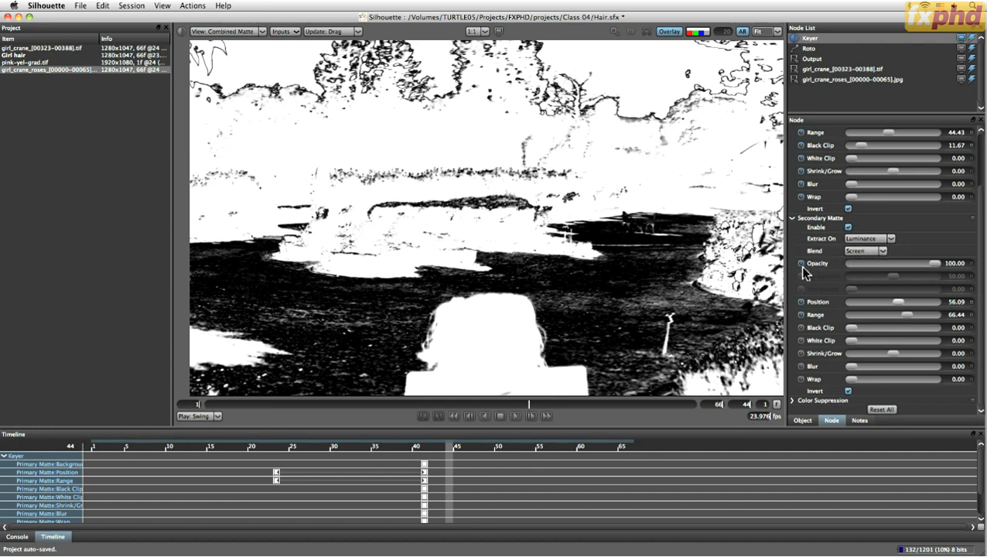
Compare the Screen and Add blends for the Secondary Matte, and set its blend to Multiply.
left_click(881, 252)
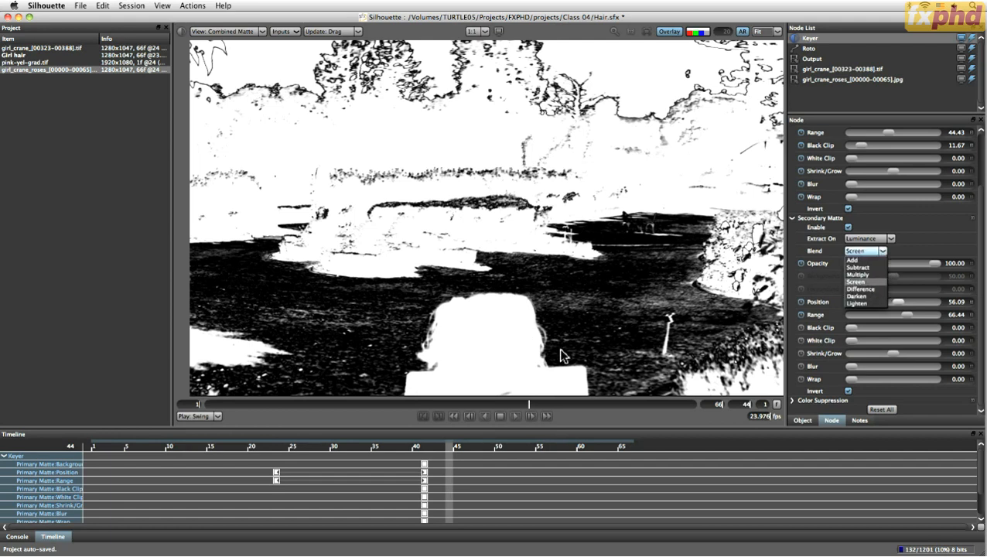
left_click(875, 283)
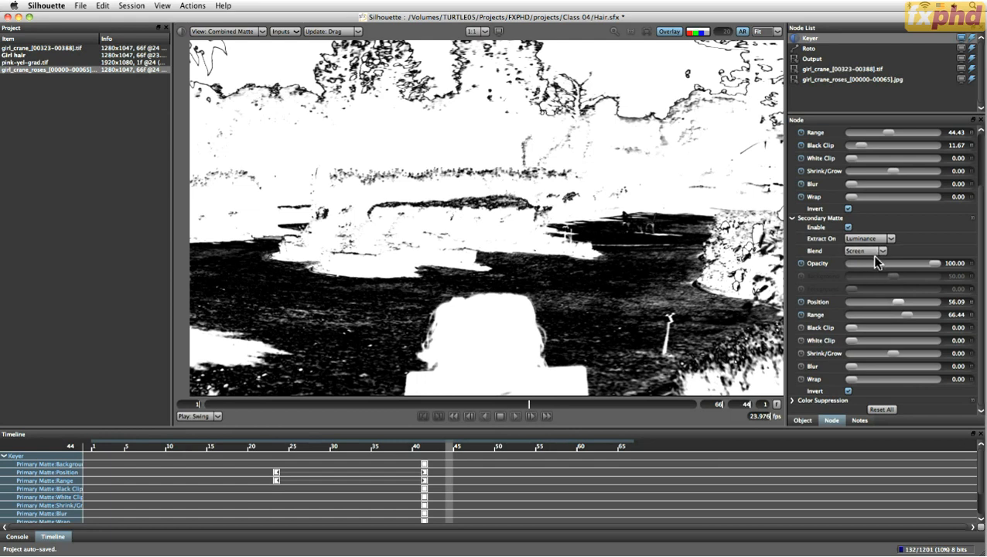
left_click(875, 254)
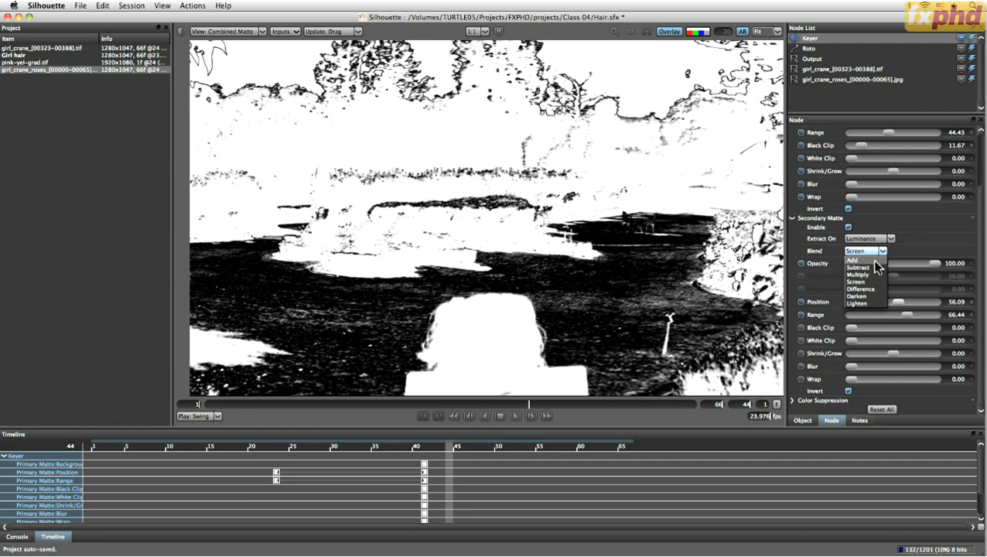
left_click(875, 276)
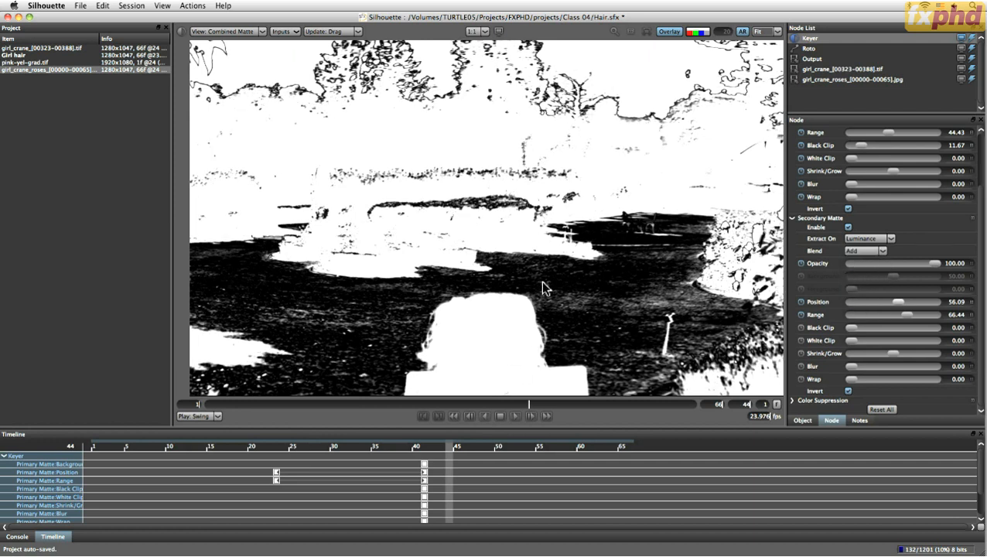
left_click(874, 251)
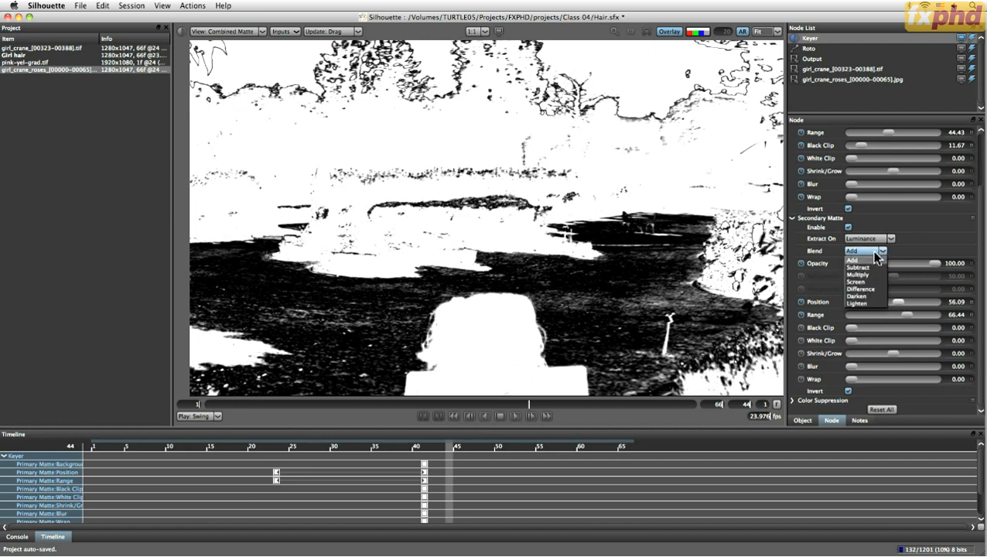
left_click(875, 276)
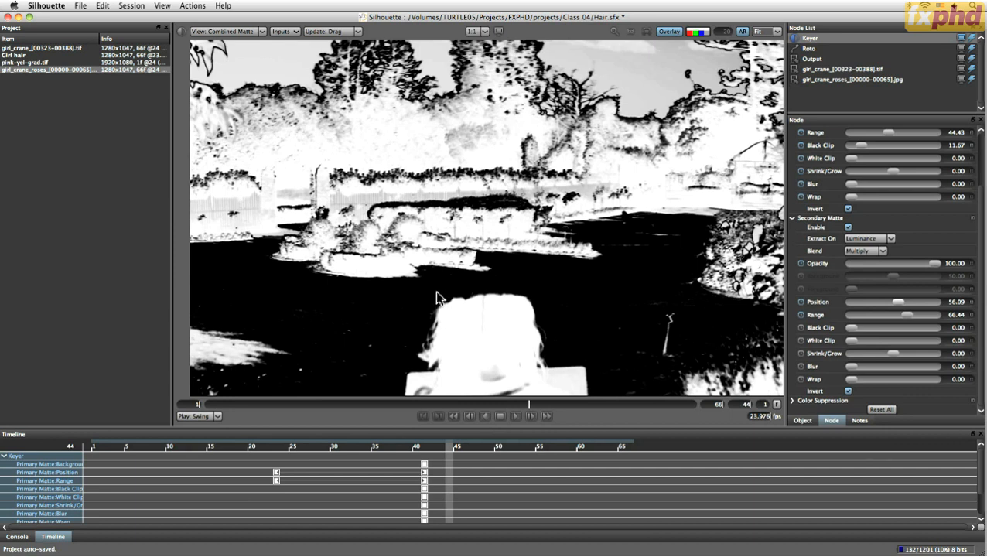
Try the Darken and Lighten blends on the Secondary Matte and return it to Multiply.
left_click_drag(978, 289, 971, 260)
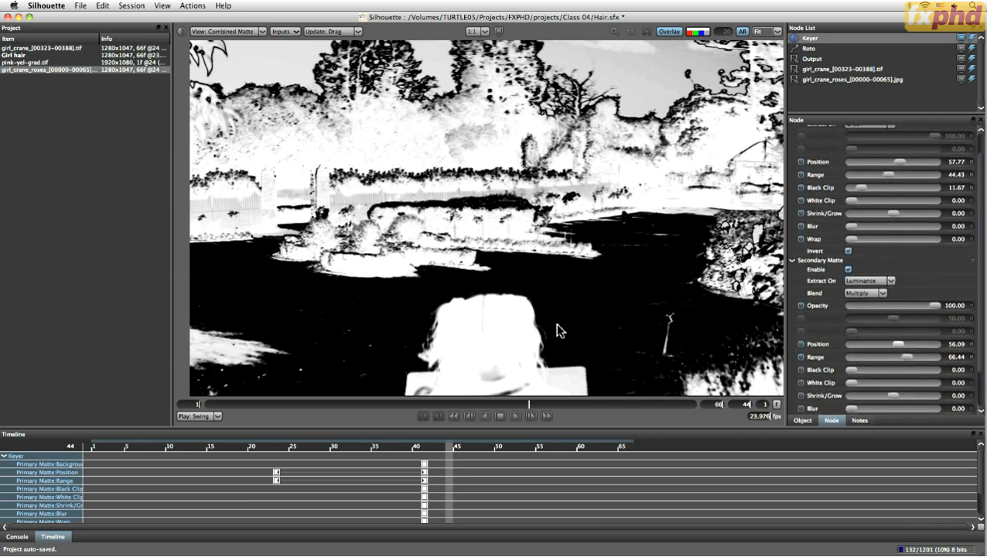
left_click(865, 293)
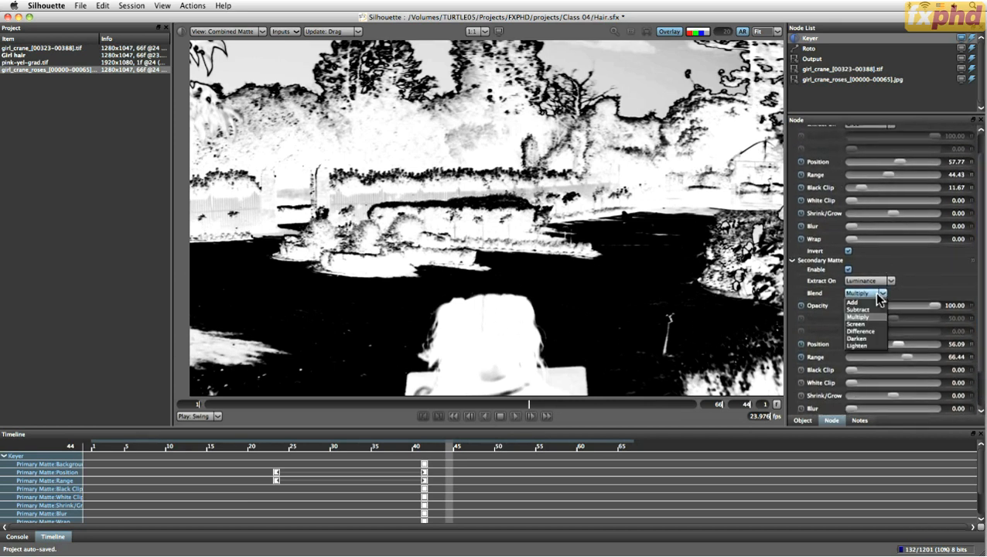
left_click(876, 340)
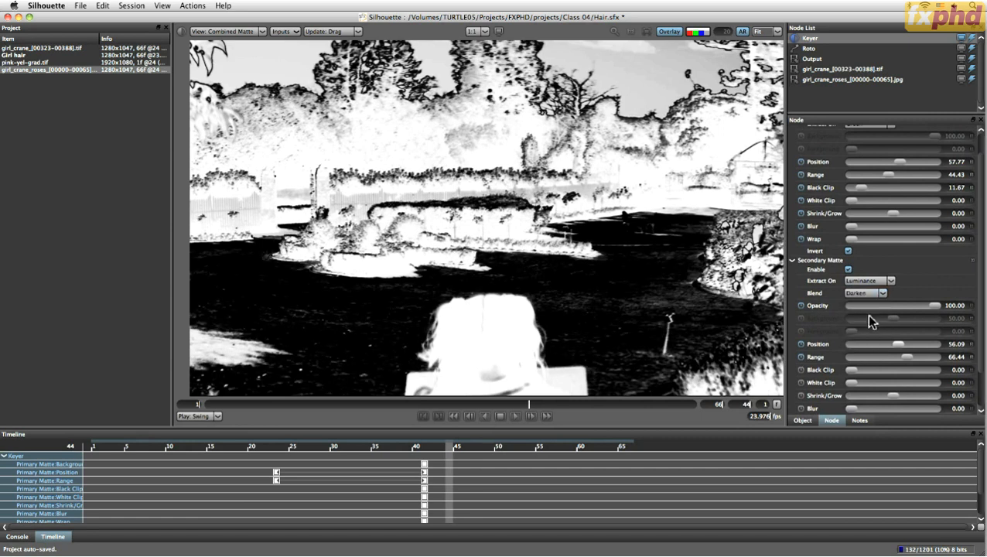
left_click(882, 295)
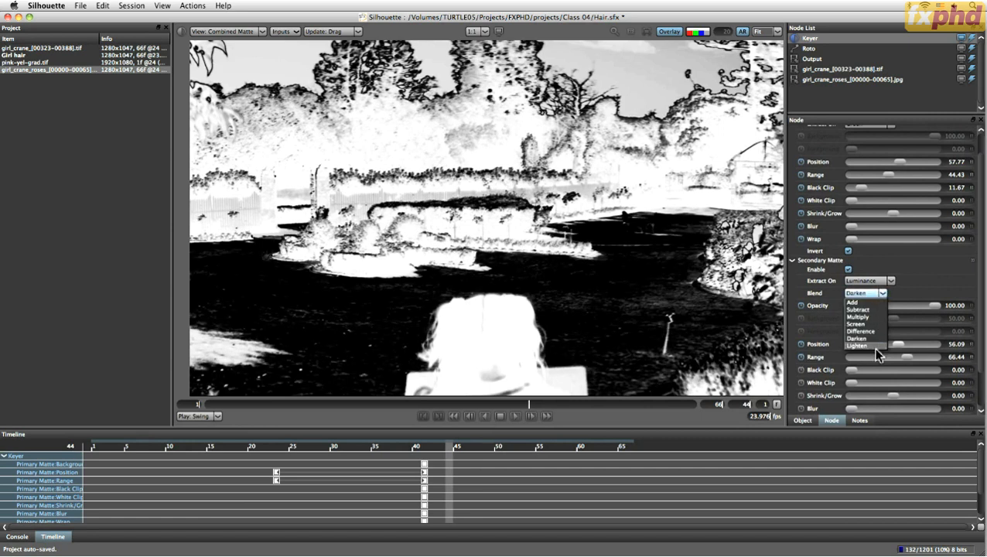
left_click(877, 346)
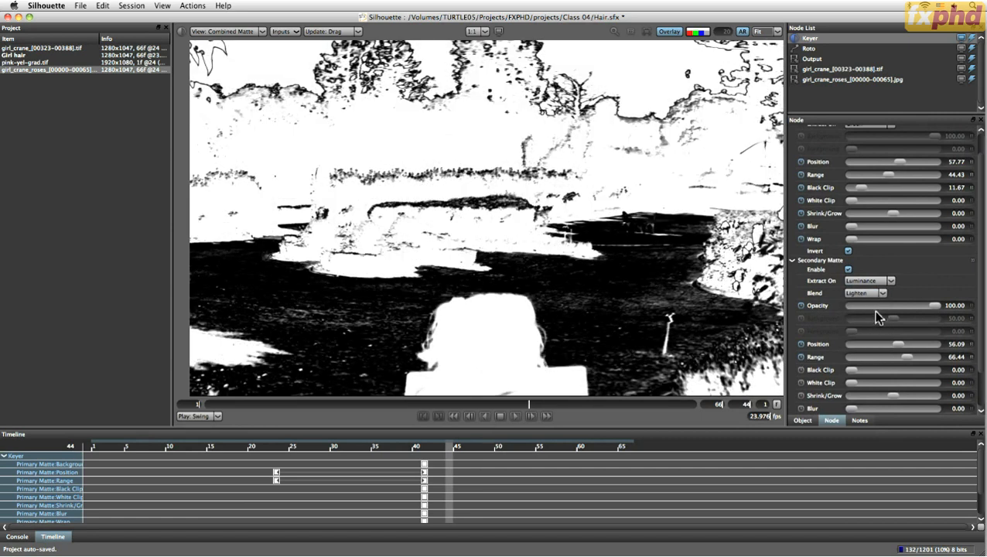
left_click(874, 297)
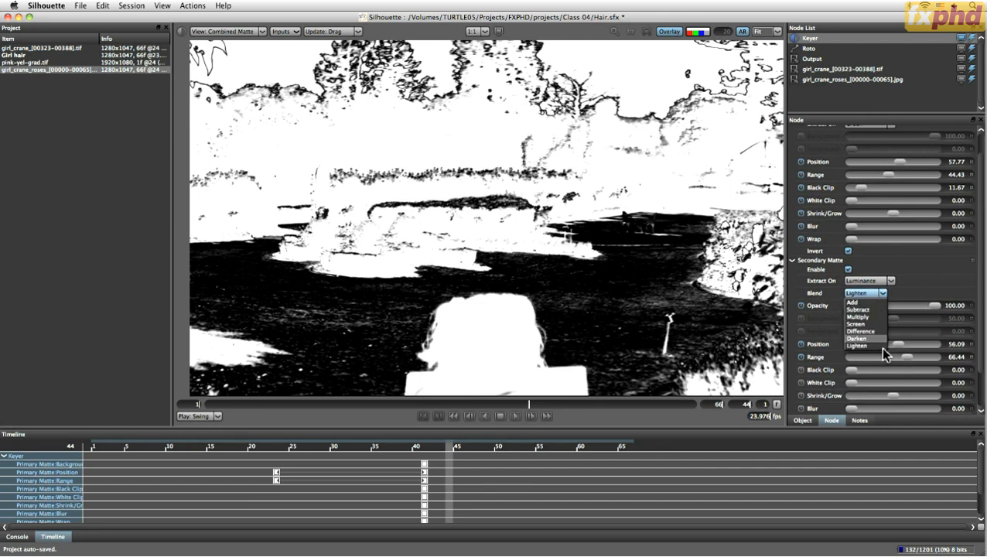
left_click(870, 316)
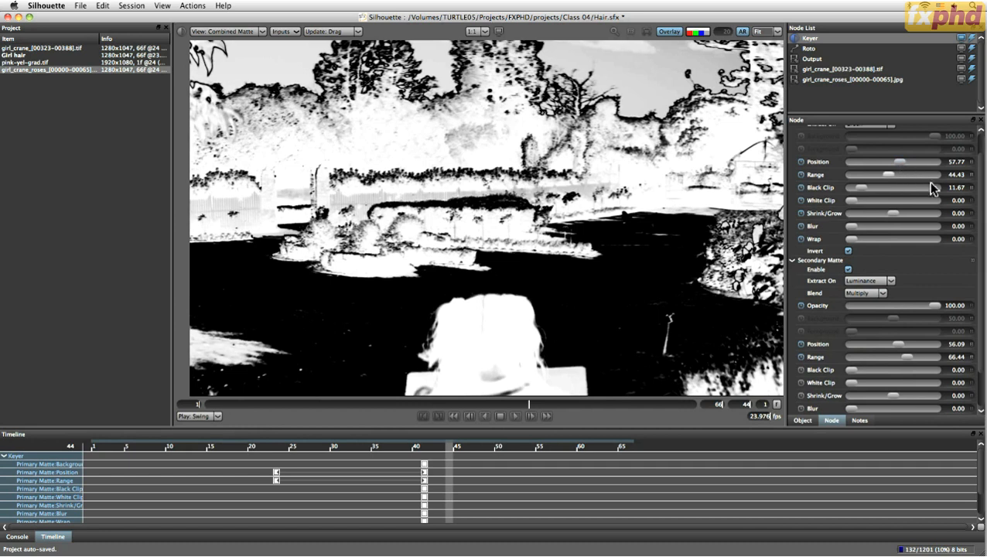
Set the Secondary Matte's Position and Range to about 65.23 each, and the Primary Matte's Position to about 59.15 at frame 44.
left_click_drag(898, 345, 907, 348)
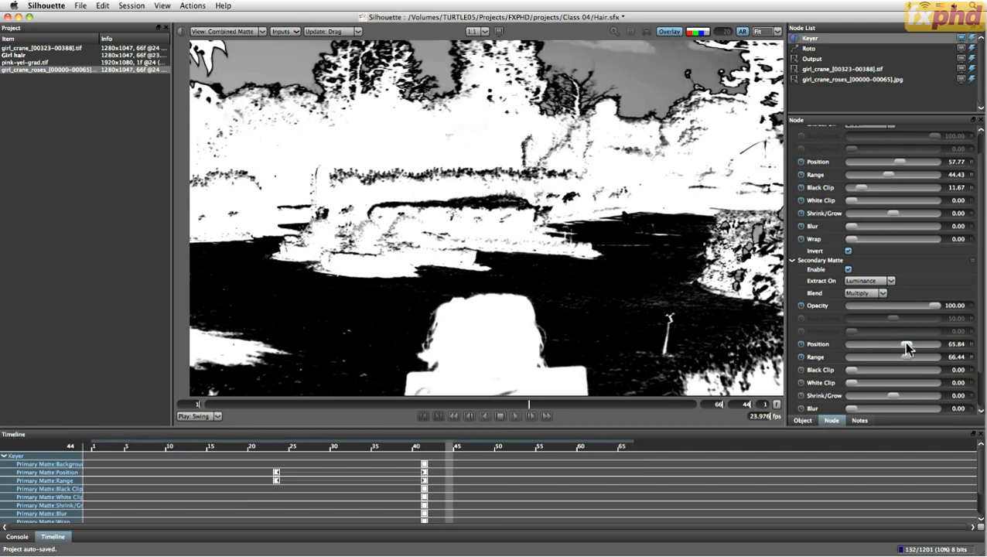
left_click_drag(907, 356, 906, 357)
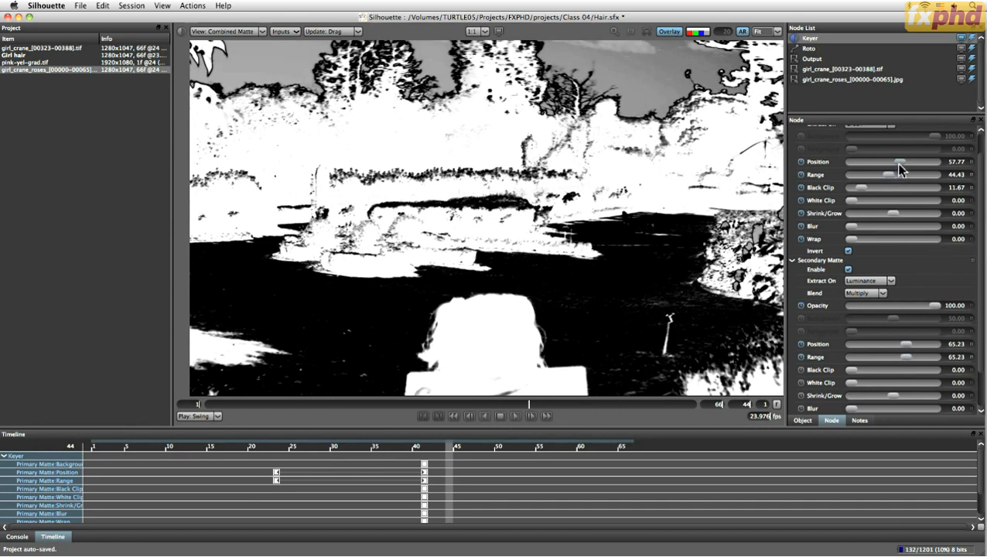
left_click_drag(899, 163, 901, 167)
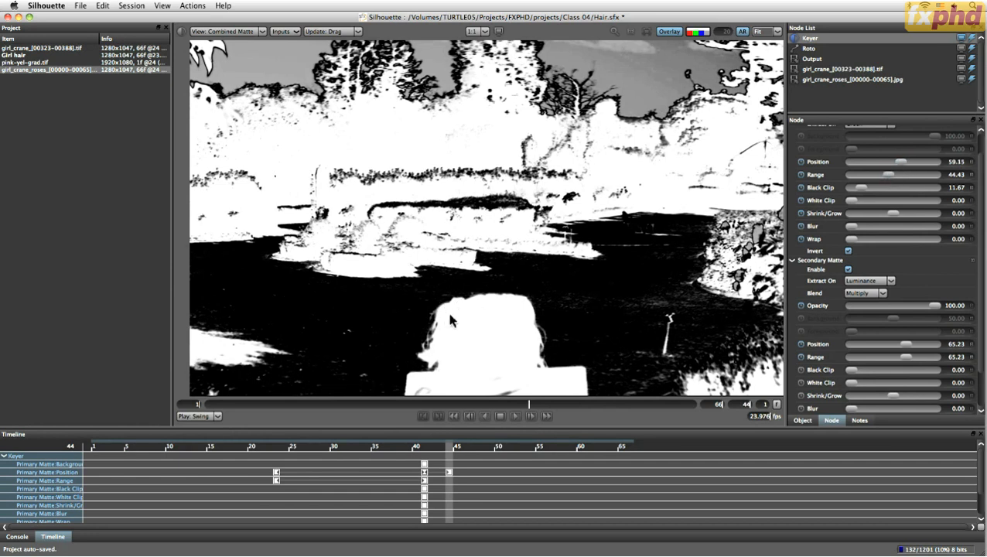
Scrub back through the Combined Matte to frame 35 to examine the hair edges.
left_click_drag(531, 398, 454, 446)
mouse_move(451, 405)
left_mouse_down()
mouse_move(350, 415)
mouse_move(478, 410)
mouse_move(447, 409)
mouse_move(462, 408)
left_mouse_up()
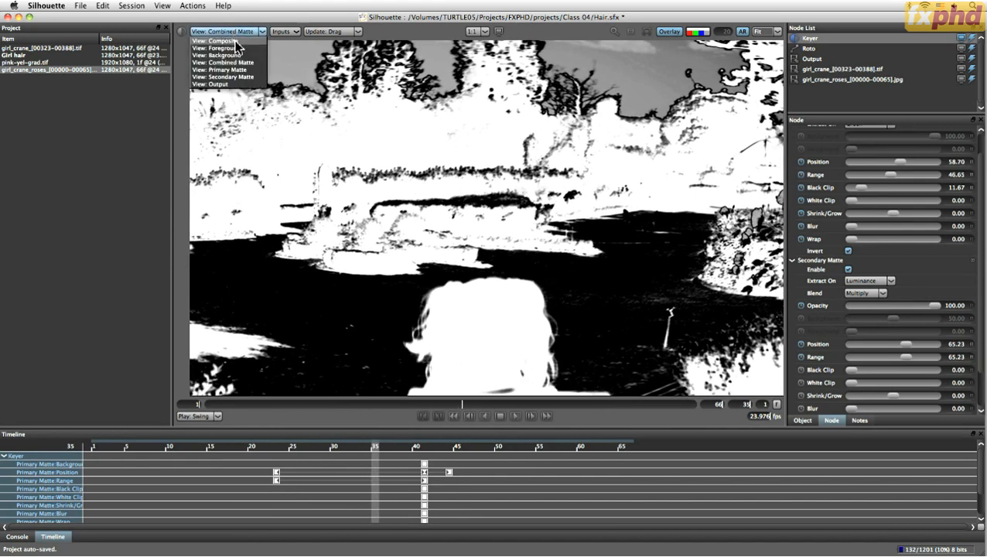
View the Composite and scrub through the shot between frames 23 and 49 to examine the hair edges.
left_click(239, 42)
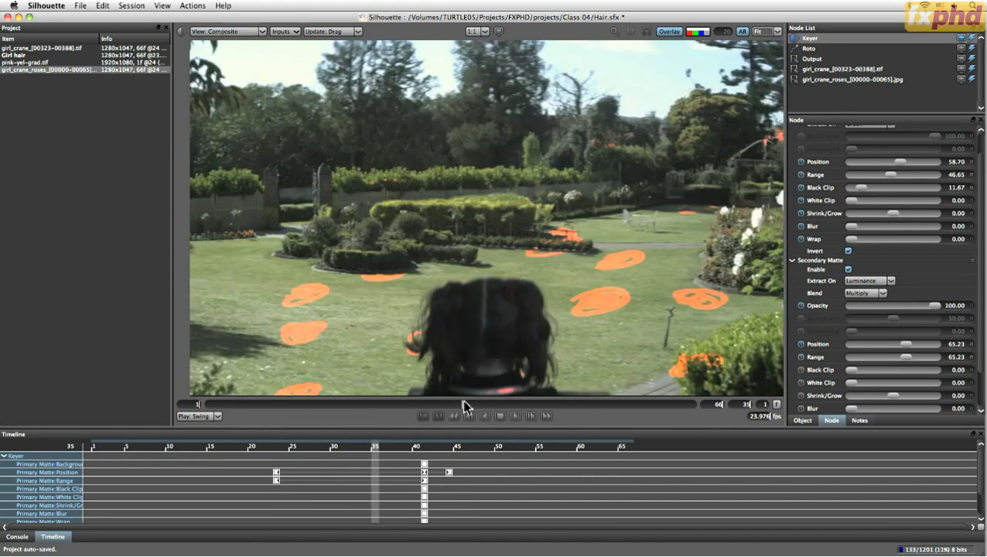
left_click_drag(463, 400, 370, 419)
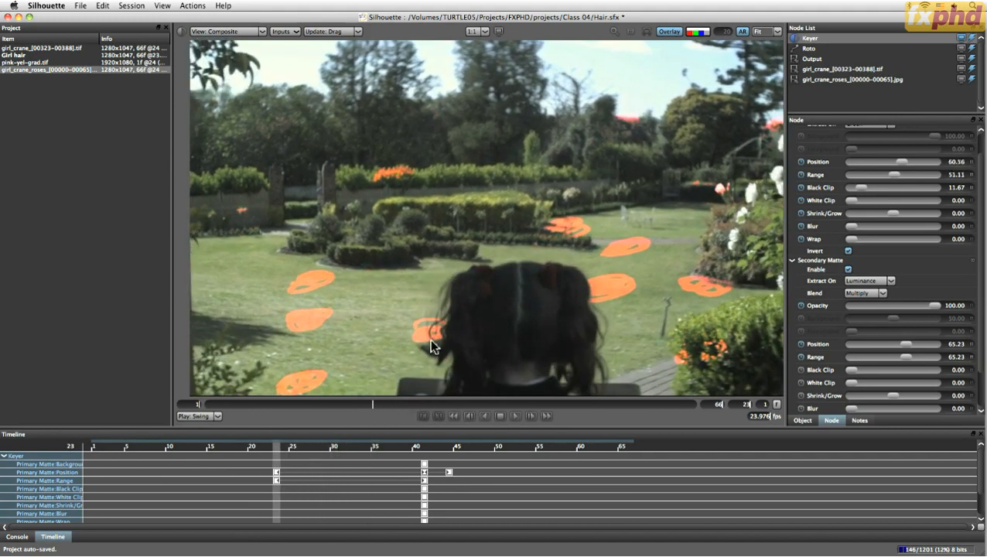
left_click_drag(371, 403, 516, 408)
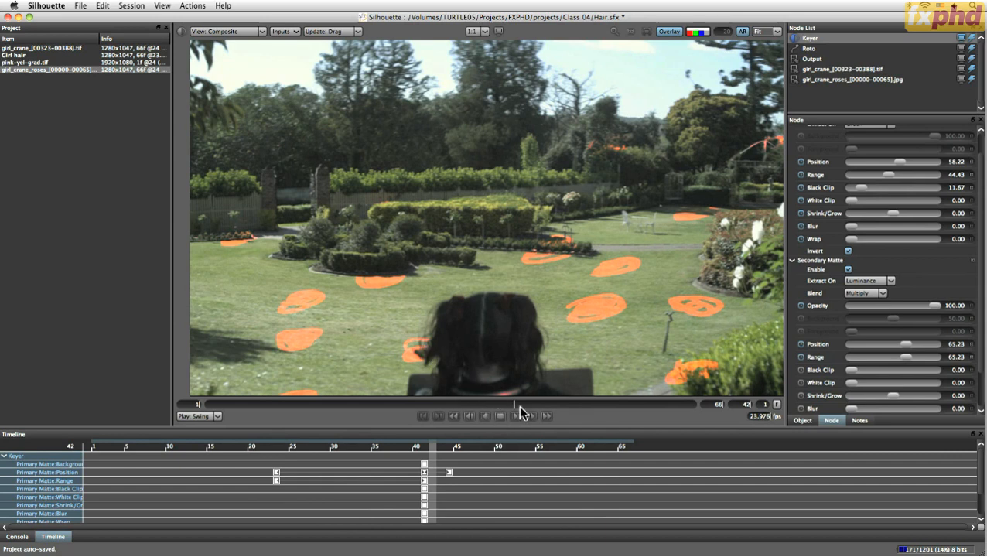
left_click_drag(515, 406, 565, 403)
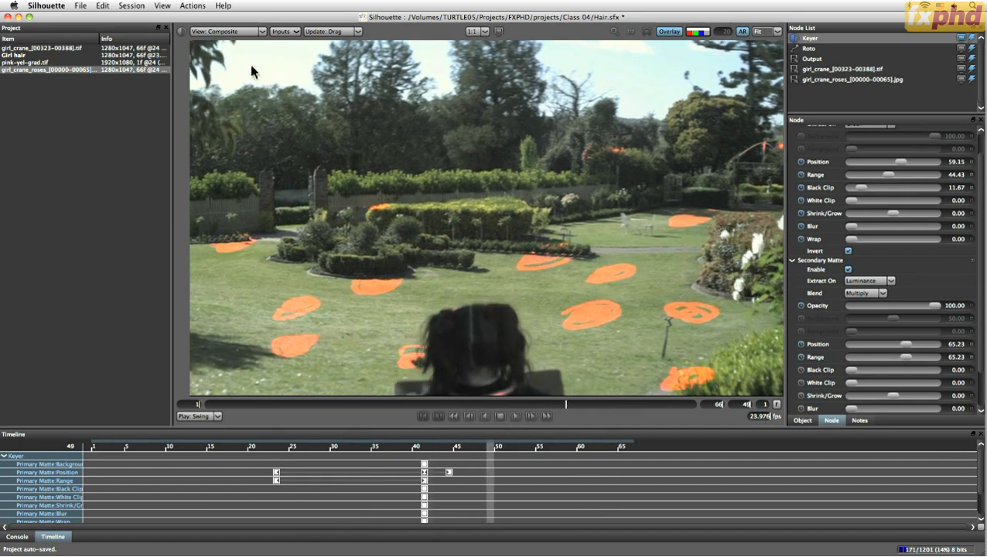
At frame 49, cycle through the Keyer views and compare the Primary Matte with the Secondary Matte, ending on the Combined Matte.
left_click(228, 31)
left_click(246, 74)
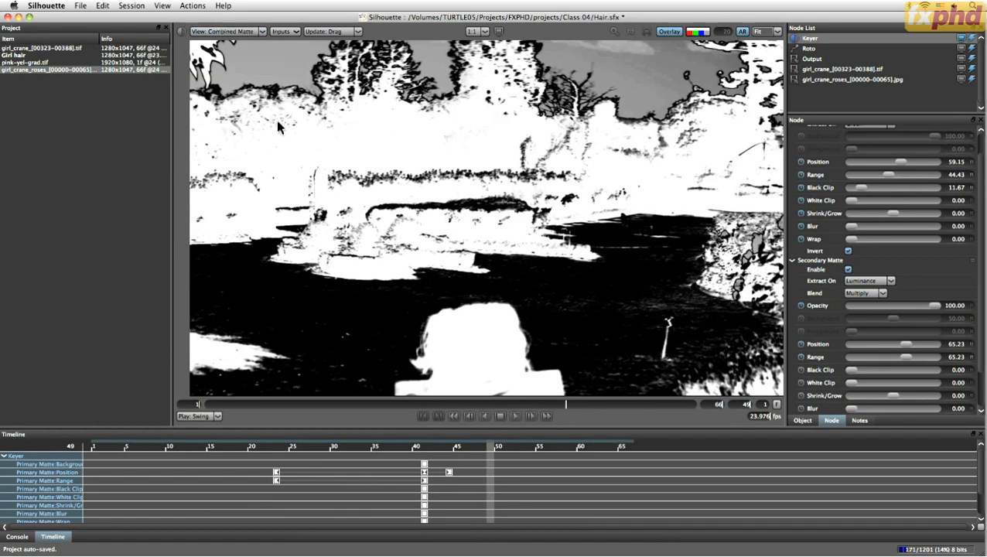
key("1")
key("2")
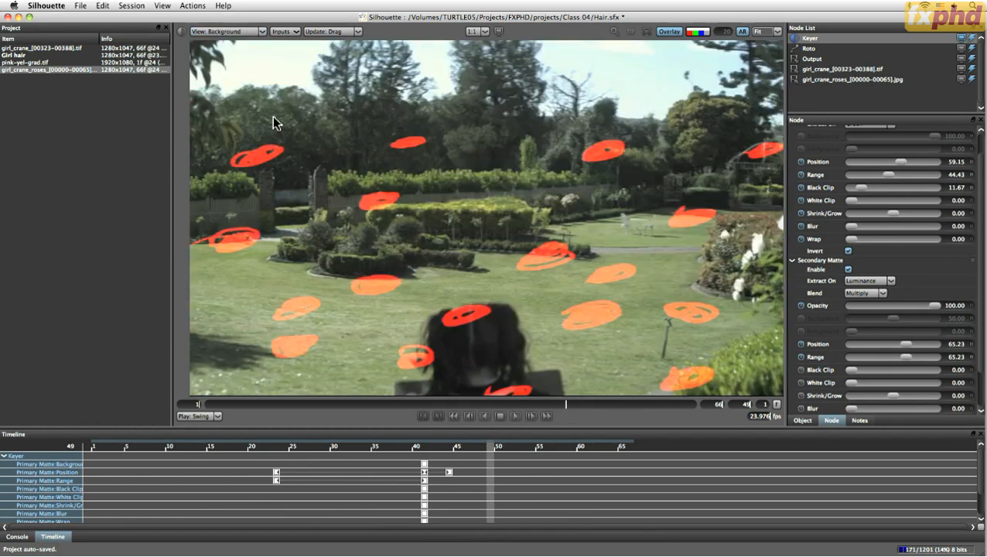
key("3")
key("4")
key("5")
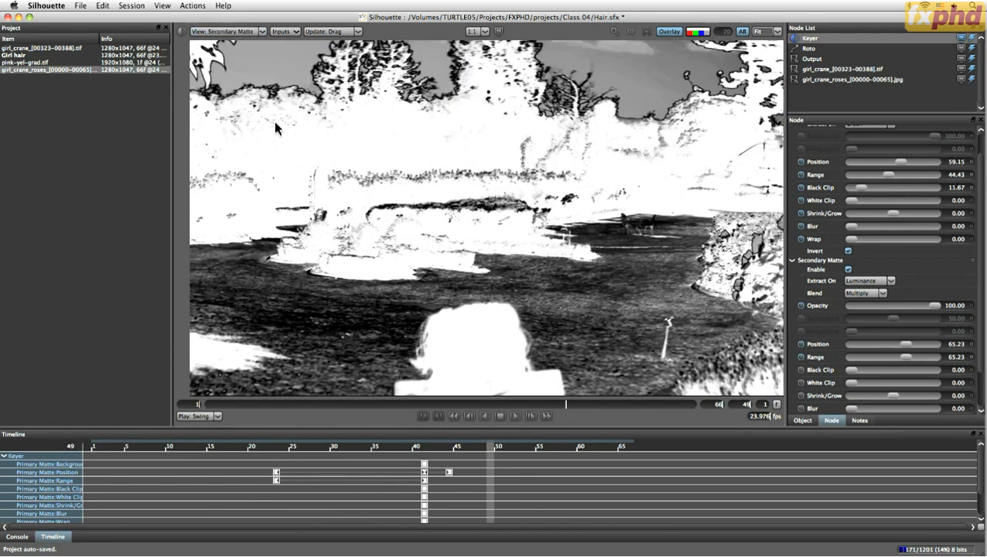
key("4")
key("5")
key("4")
key("5")
key("4")
key("5")
key("4")
key("5")
key("4")
key("5")
key("4")
key("6")
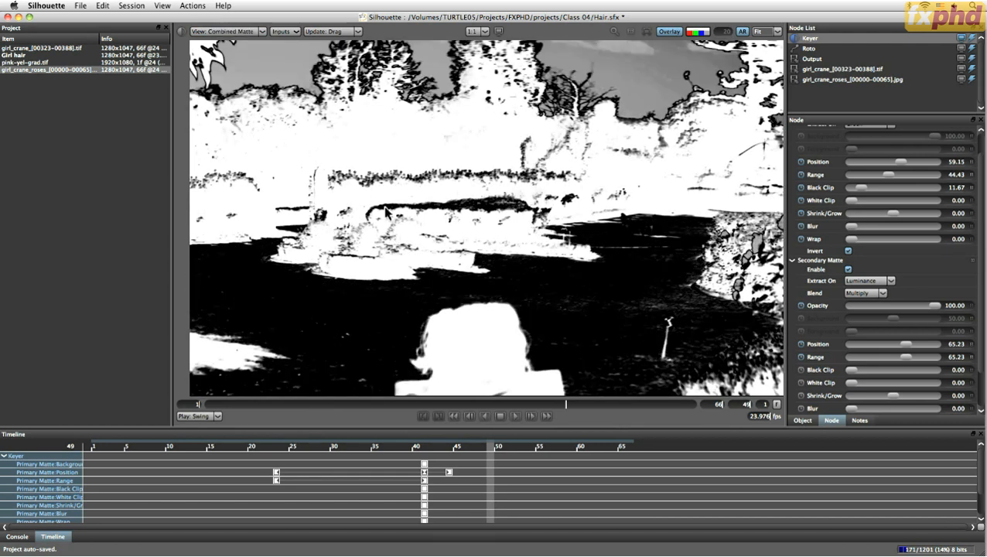
Collapse the Secondary Matte and Primary Matte settings of the Keyer node.
scroll(977, 365, "down", 1)
scroll(977, 365, "down", 2)
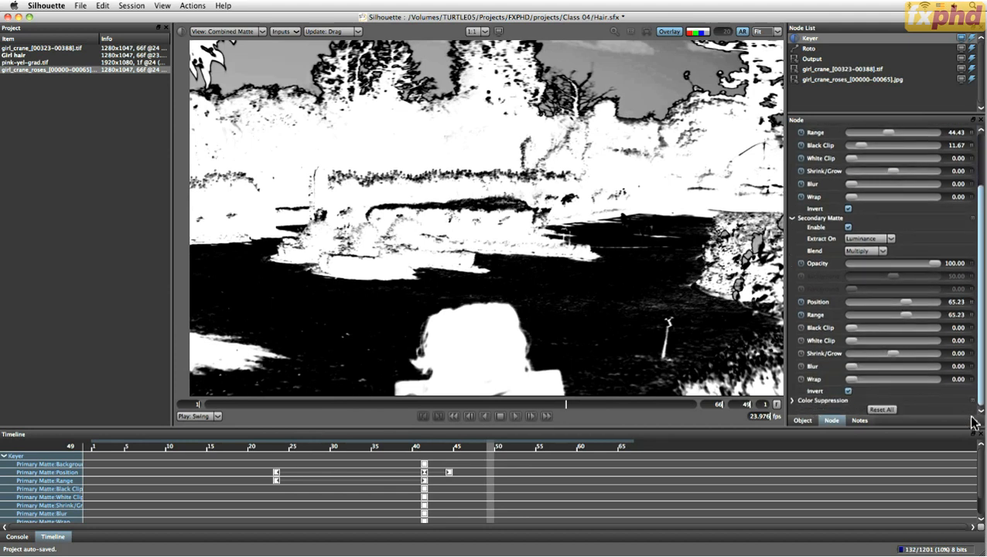
left_click(792, 219)
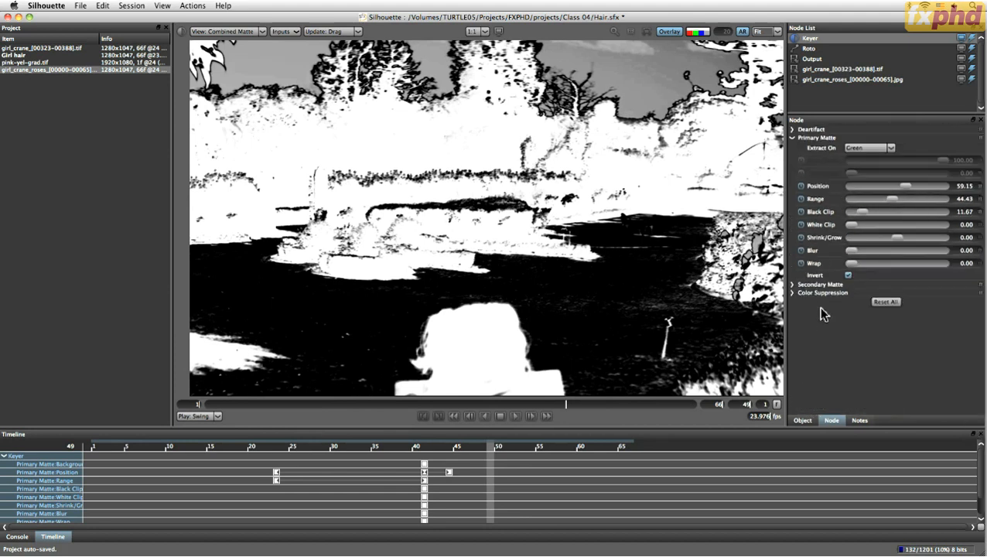
left_click(790, 138)
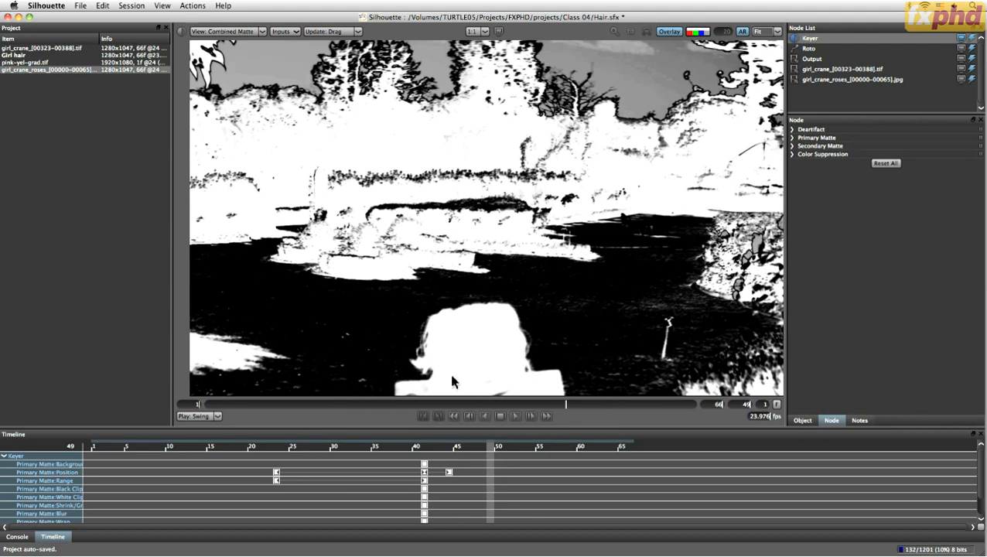
Scrub the Combined Matte between frames 1 and 34, ending on frame 25, to examine the hair and the unwanted background areas.
left_click_drag(565, 402, 387, 422)
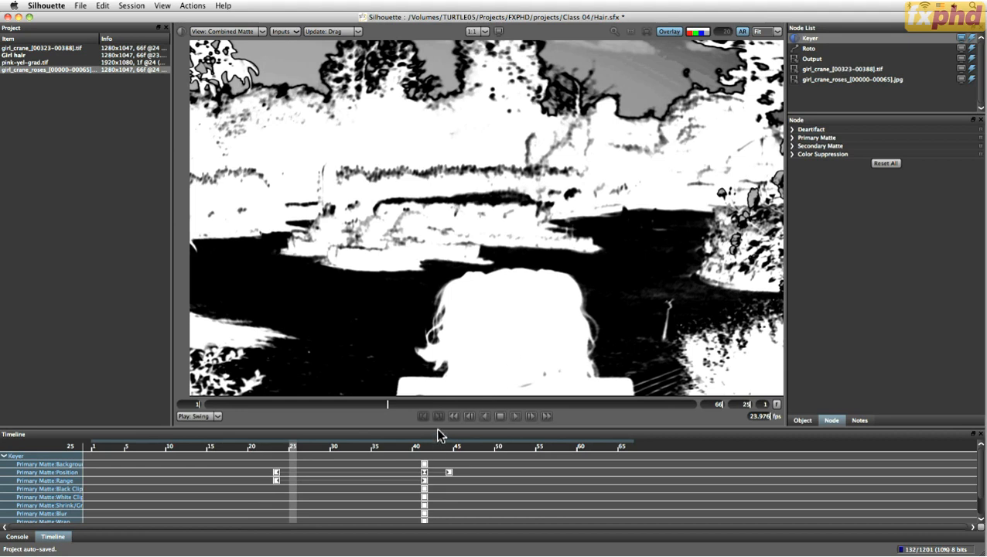
left_click_drag(389, 403, 457, 411)
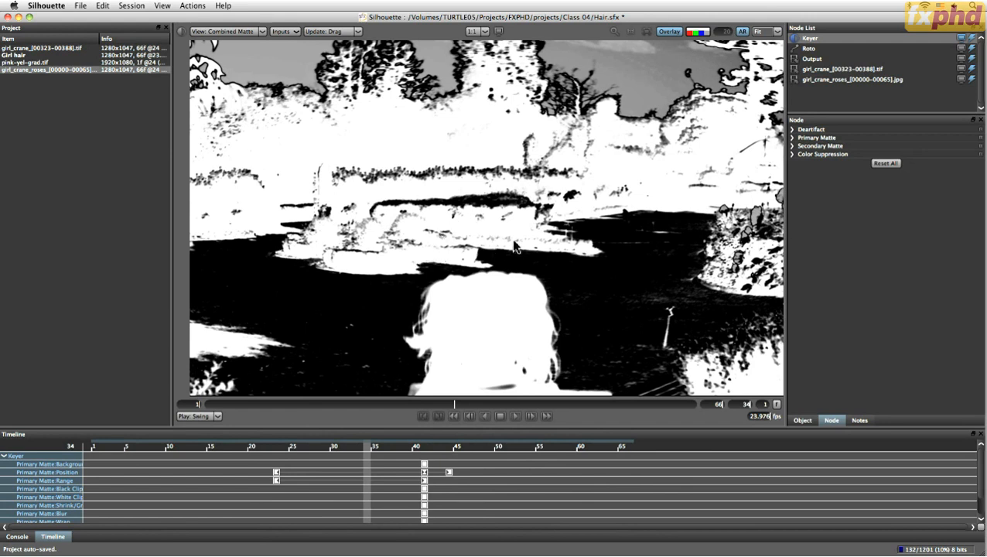
left_click_drag(456, 402, 179, 441)
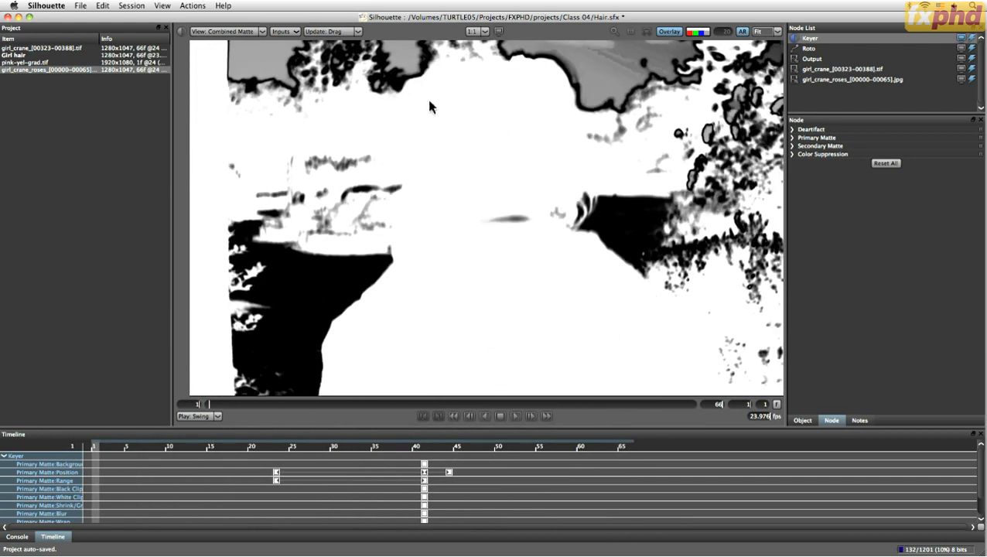
left_click_drag(209, 409, 358, 405)
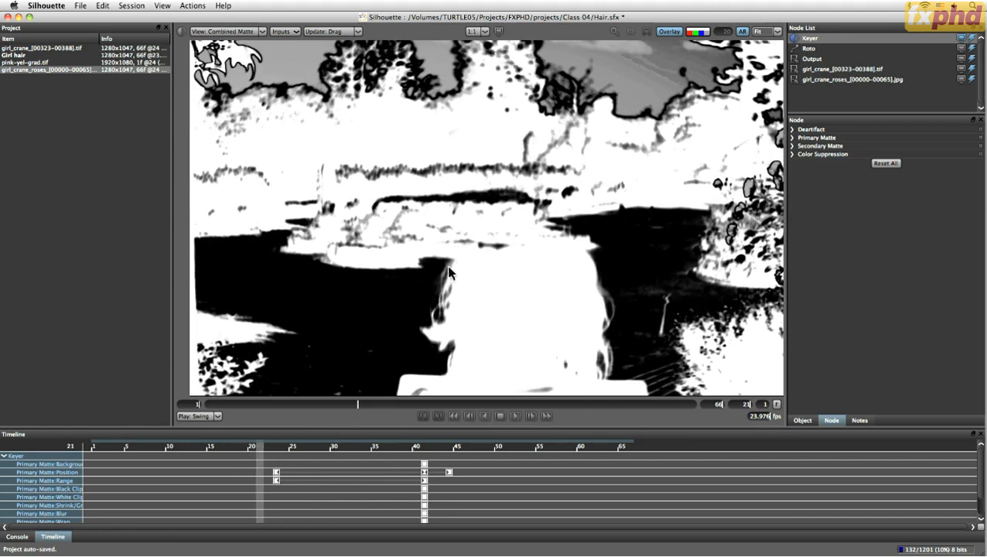
left_click_drag(358, 406, 383, 410)
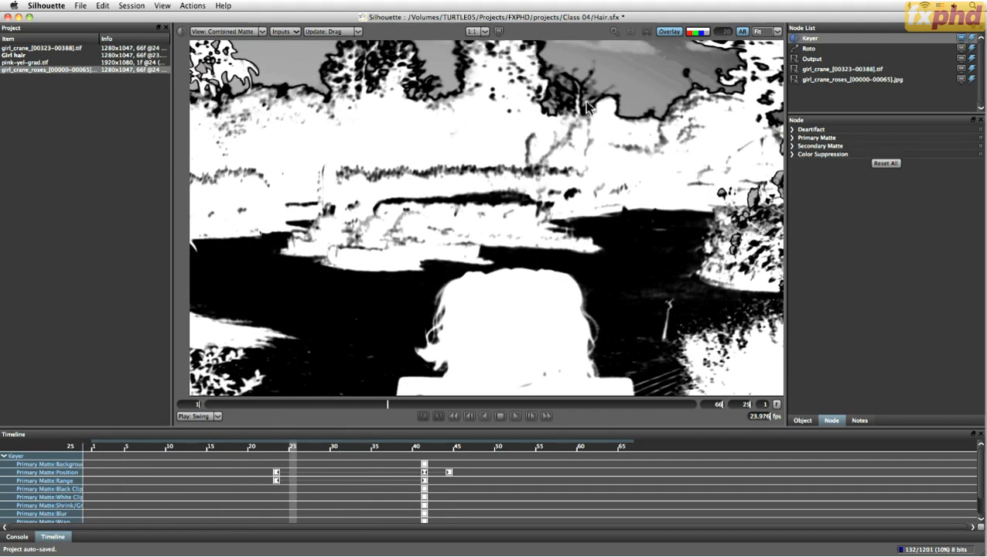
Select the Roto node, review its composite through to frame 66, and add a layer named Garbage mask.
left_click(809, 49)
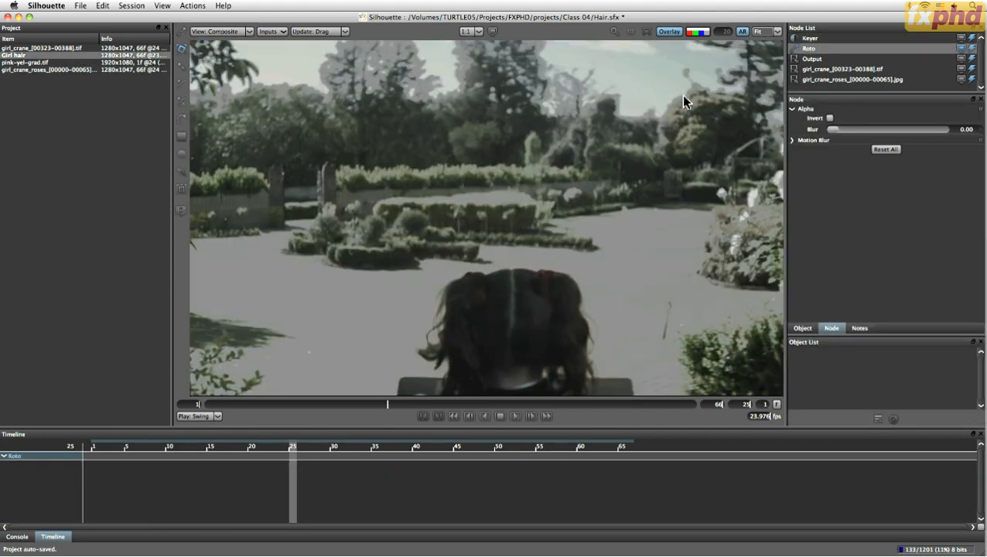
mouse_move(387, 402)
left_mouse_down()
mouse_move(685, 402)
mouse_move(414, 395)
mouse_move(186, 420)
mouse_move(469, 397)
mouse_move(454, 403)
left_mouse_up()
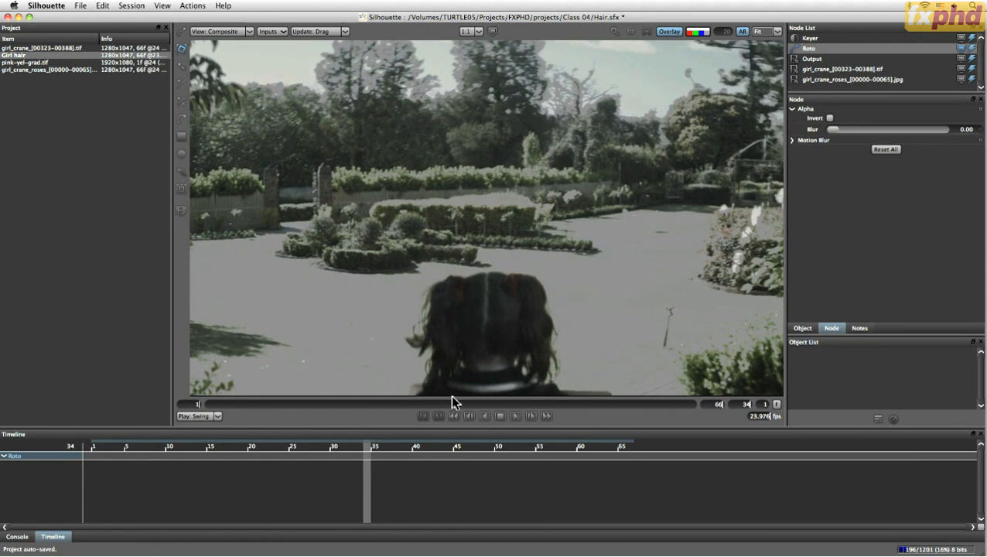
left_click_drag(453, 402, 693, 404)
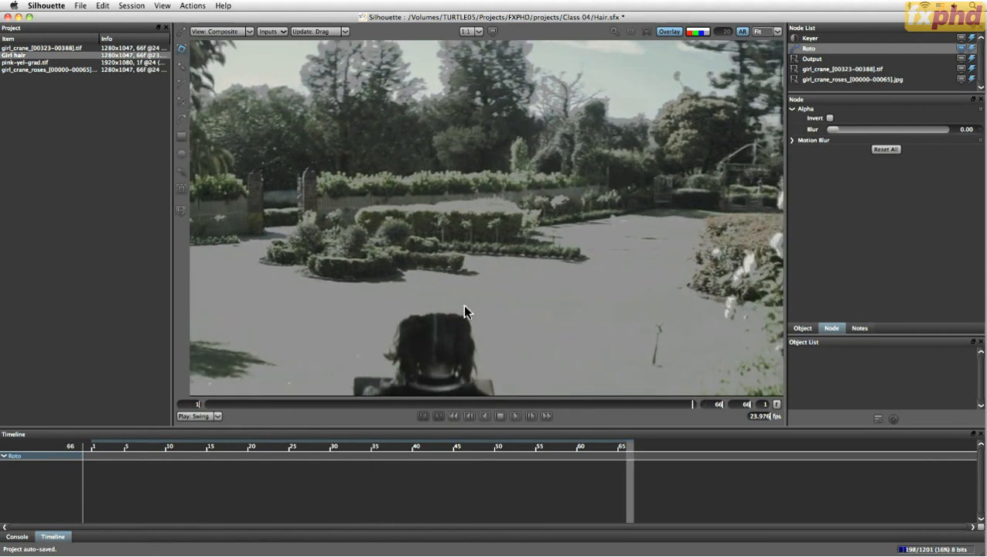
left_click(878, 420)
double_click(816, 351)
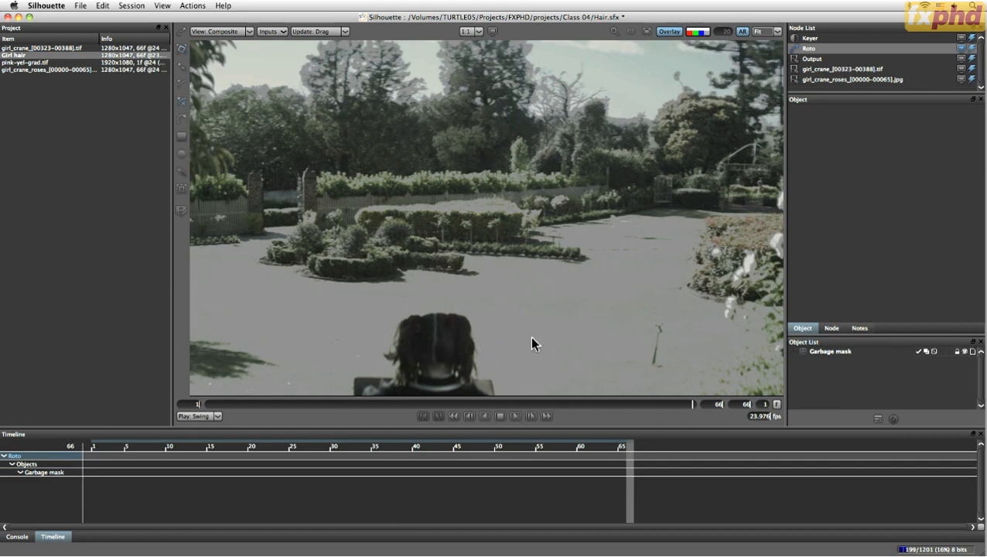
At frame 1, draw a closed X-Spline loosely around the girl's head and shoulders, extending below the image edge.
left_click_drag(403, 405, 207, 406)
scroll(469, 366, "down", 5)
left_click(433, 371)
left_click(436, 340)
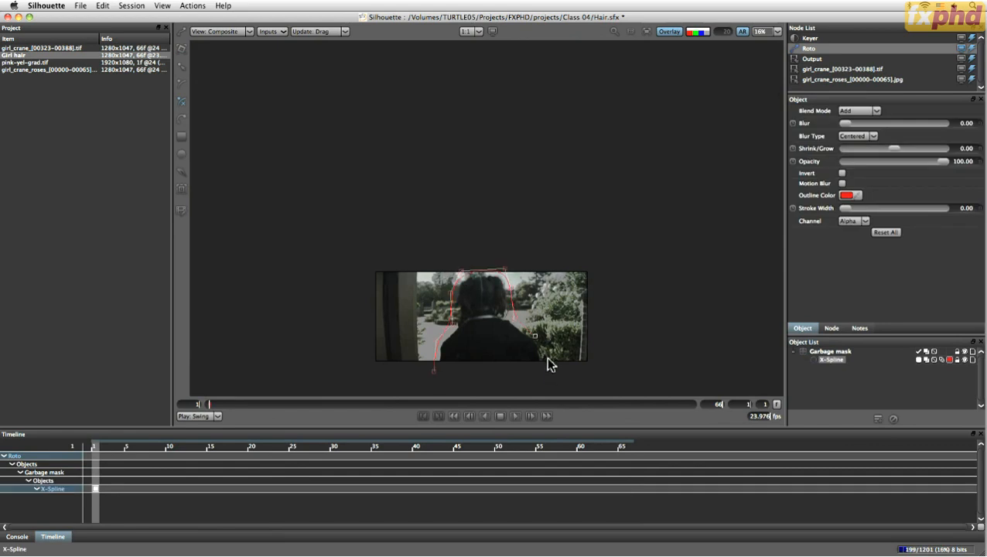
left_click(434, 371)
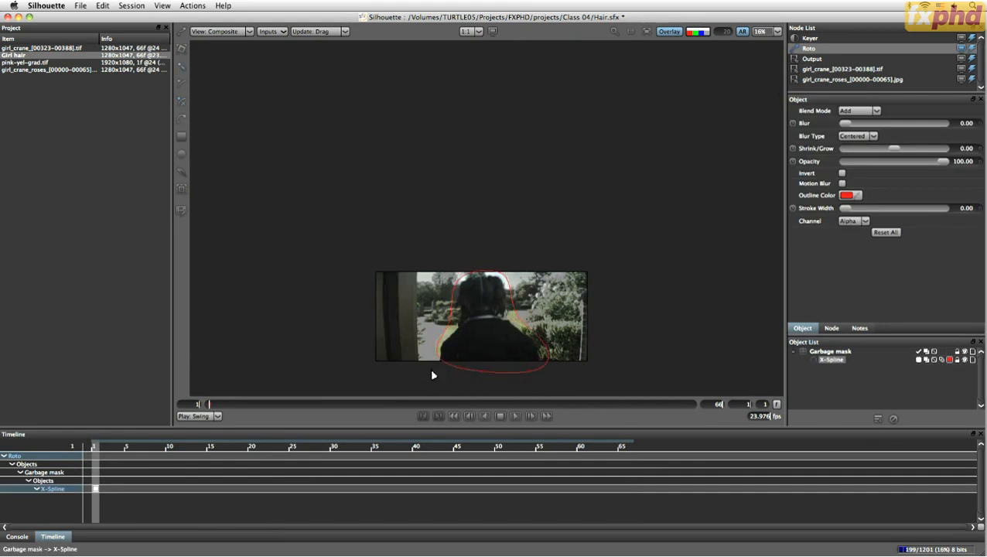
key("r")
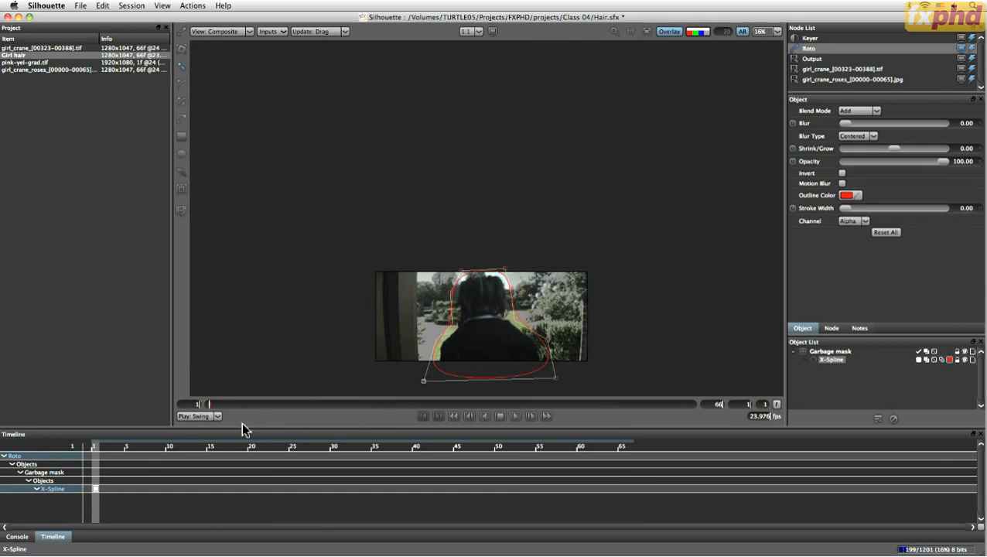
Transform the garbage mask spline to fit loosely around the girl at frame 24 and at frame 11.
left_click_drag(208, 403, 379, 405)
key("t")
left_click_drag(506, 279, 550, 325)
left_click_drag(441, 325, 441, 325)
left_click_drag(376, 405, 284, 416)
left_click(495, 348)
left_click_drag(512, 320, 514, 323)
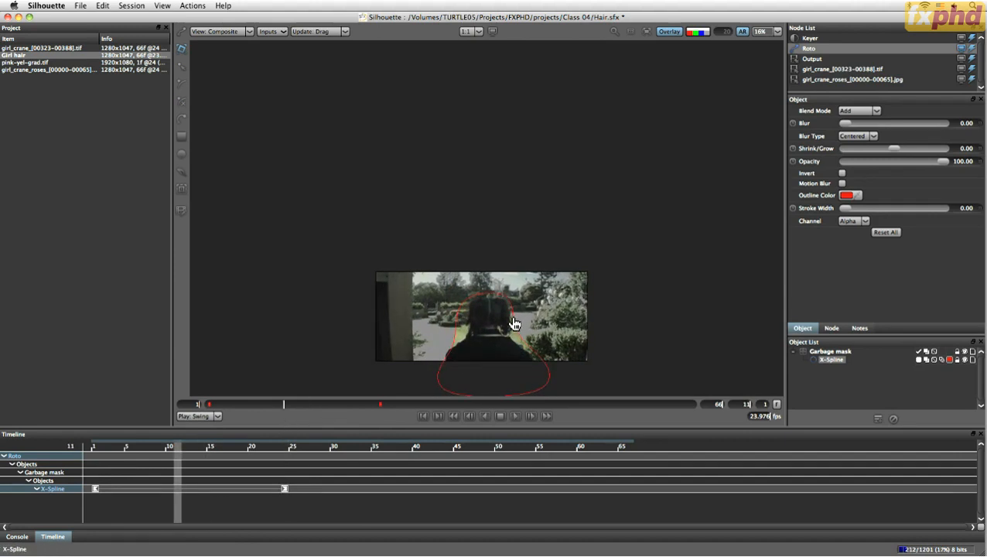
left_click_drag(438, 388, 434, 394)
Reposition the garbage mask spline around the girl at frames 32, 52, 63 and 66.
left_click_drag(284, 403, 440, 404)
left_click_drag(515, 359, 494, 370)
left_click_drag(439, 404, 588, 404)
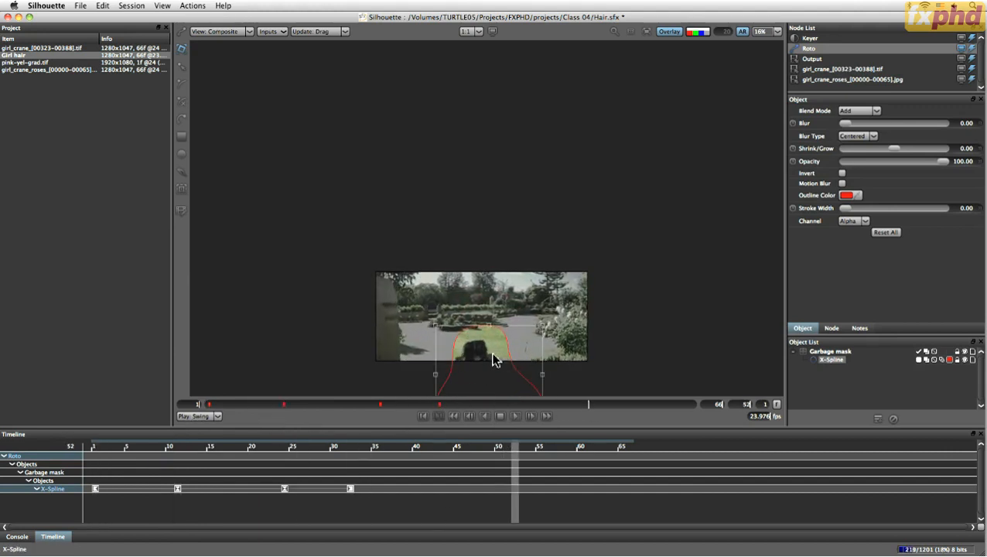
left_click_drag(516, 379, 515, 379)
left_click_drag(589, 403, 710, 405)
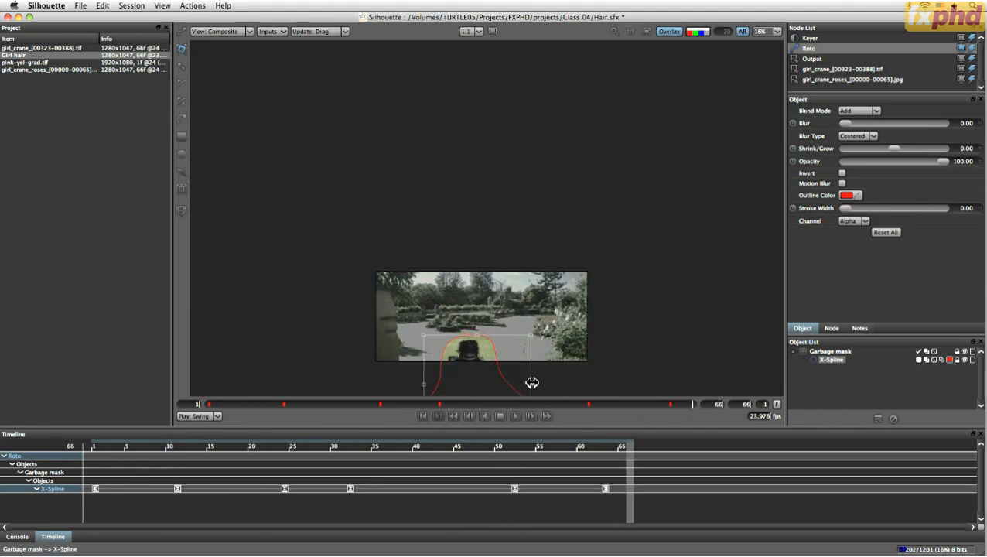
Step backward from frame 66 and play the shot to check that the garbage mask follows the girl.
key("z")
key("z")
key("z")
key("z")
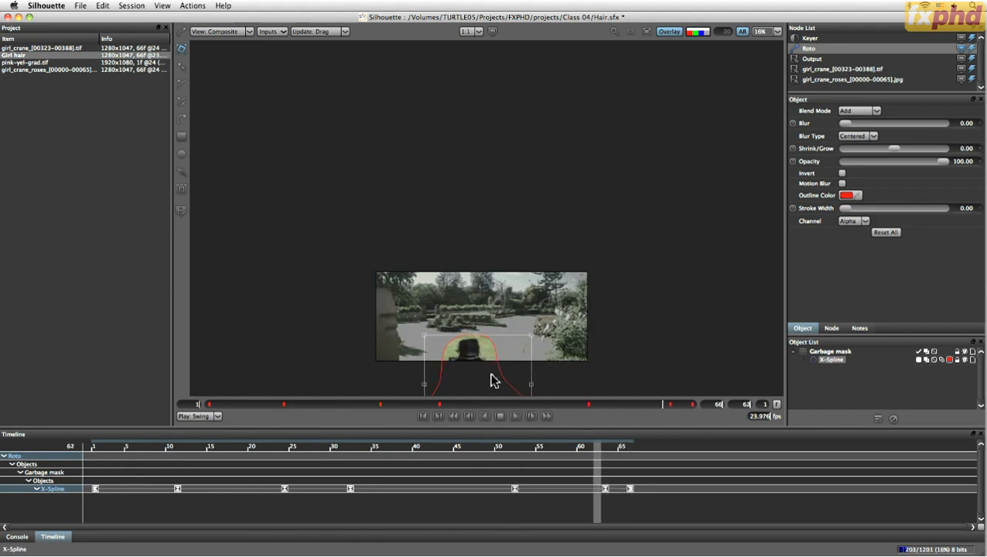
key("x")
key("z")
key("z")
key("z")
key("z")
key("z")
key("z")
key("z")
key("z")
key("z")
key("z")
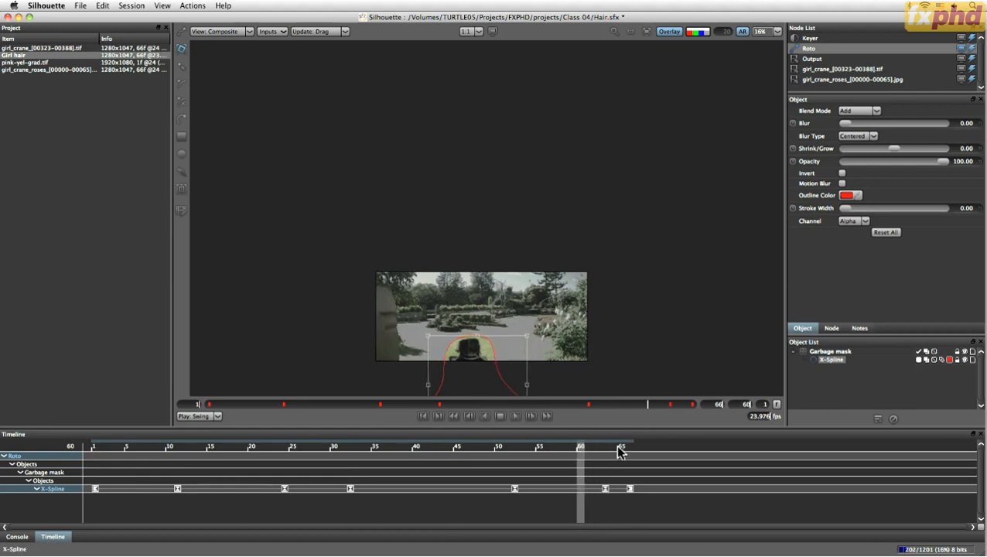
left_click(515, 417)
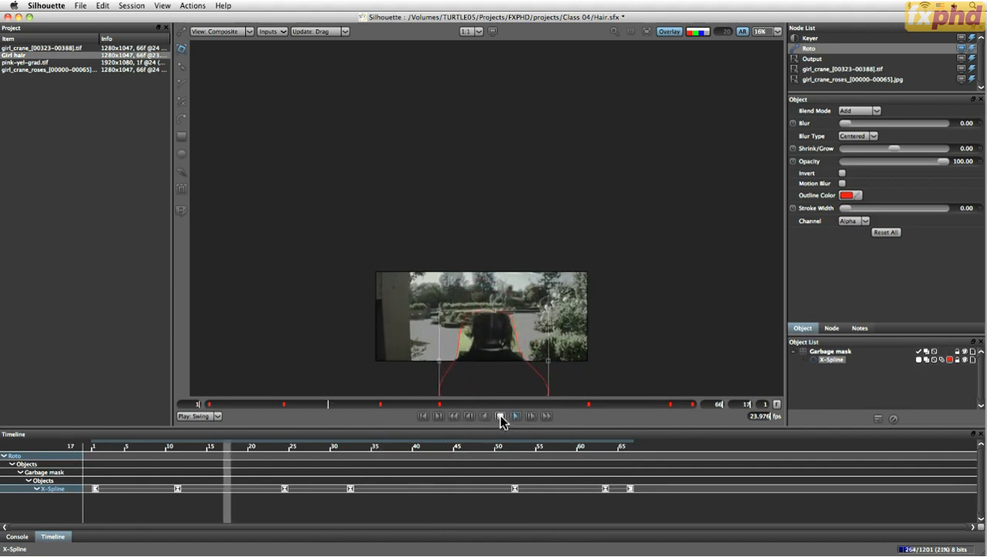
At frame 42, shift the garbage mask spline to the right so it surrounds the girl's hair with more margin.
scroll(525, 349, "up", 6)
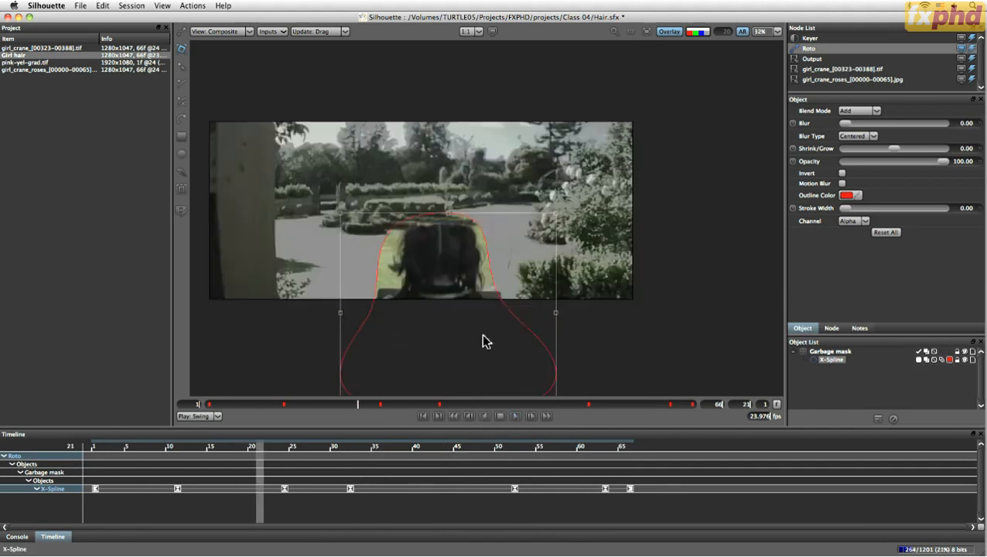
left_click_drag(359, 404, 519, 420)
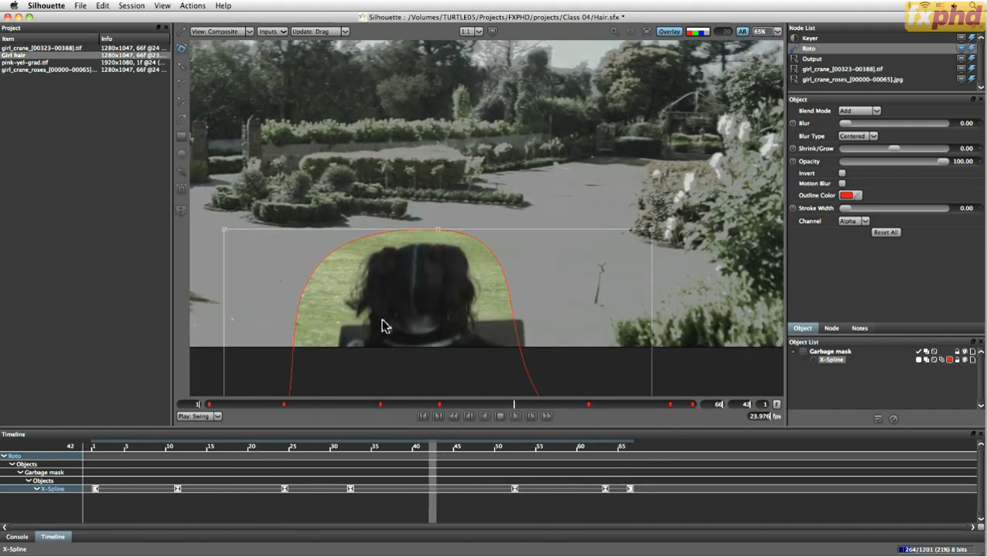
left_click_drag(453, 241, 476, 241)
mouse_move(517, 403)
left_mouse_down()
mouse_move(458, 416)
mouse_move(514, 412)
left_mouse_up()
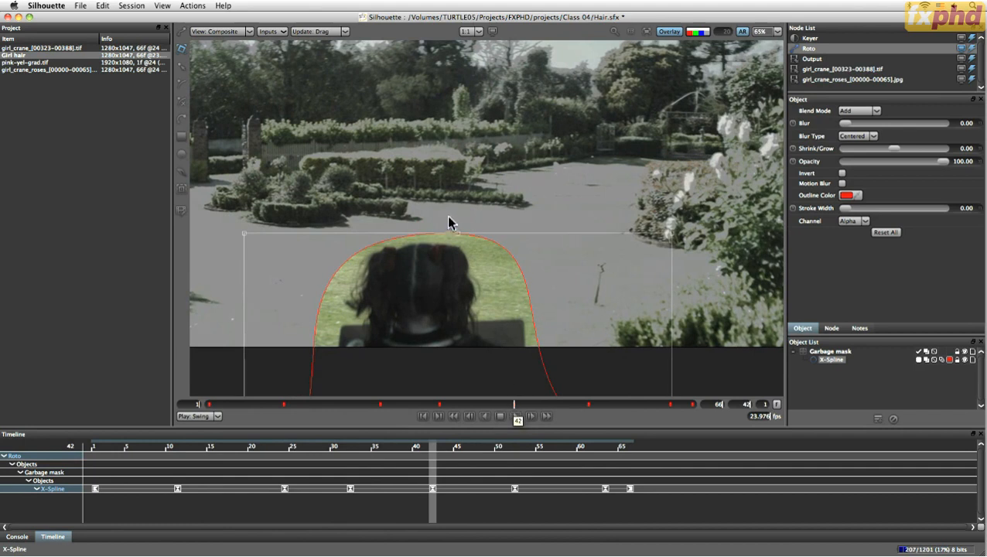
mouse_move(462, 234)
left_mouse_down()
mouse_move(480, 236)
mouse_move(468, 234)
left_mouse_up()
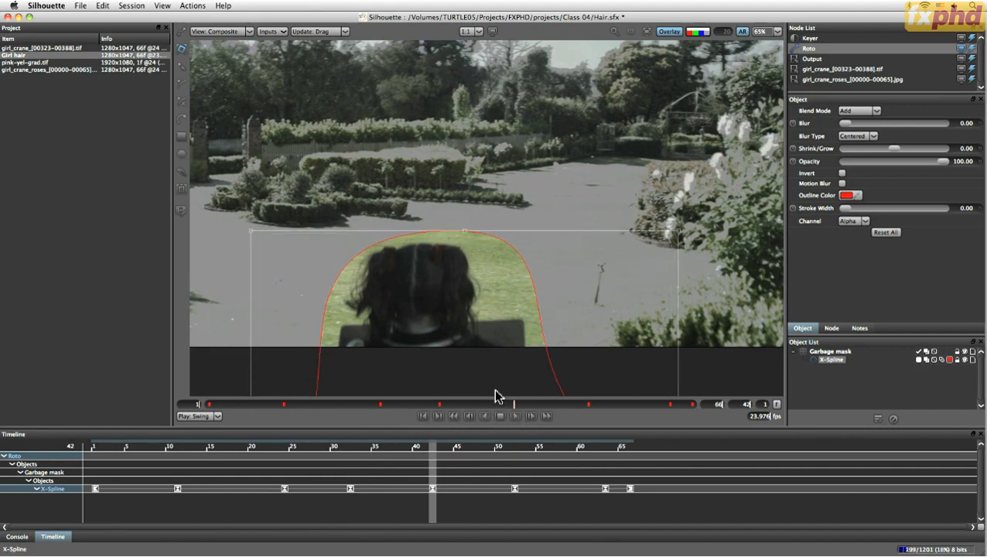
Adjust the garbage mask spline around the girl at frame 35 and check the mask through to frame 66.
left_click_drag(516, 411, 465, 418)
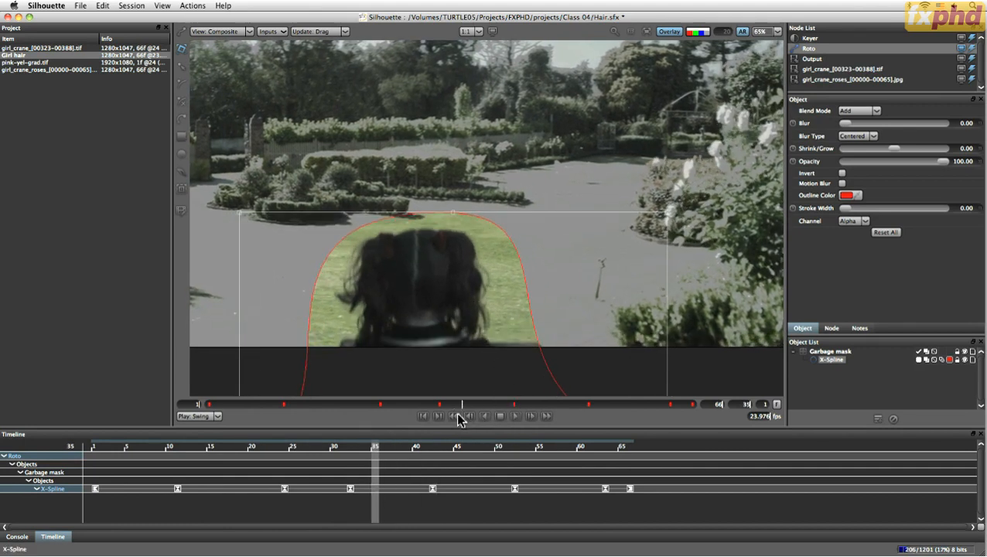
left_click_drag(549, 363, 558, 364)
left_click_drag(464, 411, 718, 410)
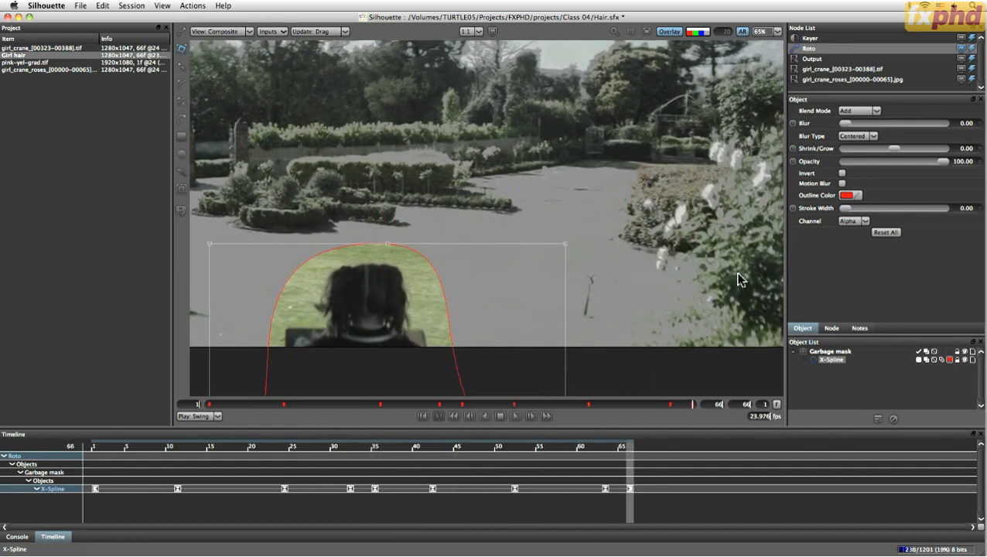
Set the Garbage mask layer's blend mode to Multiply and play the shot to check the composite.
left_click(828, 352)
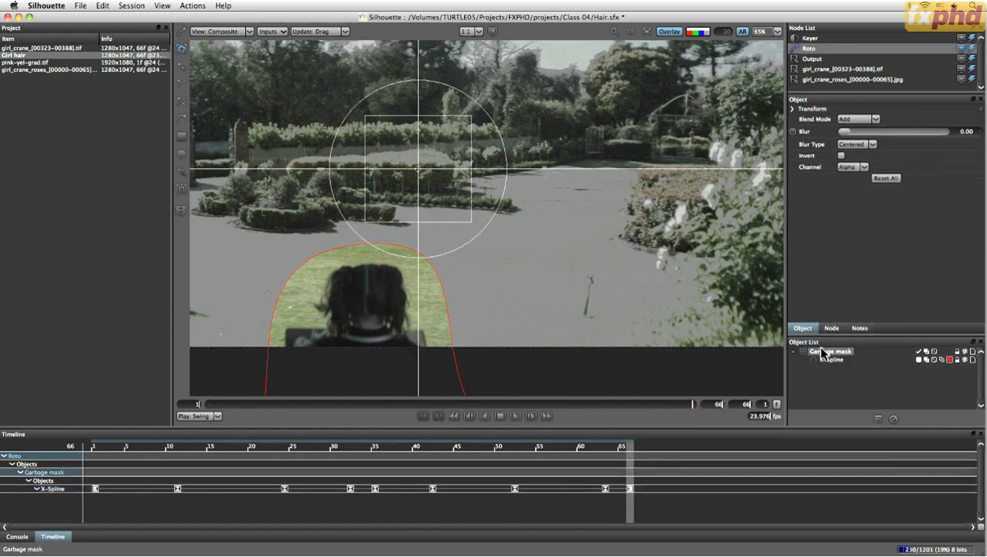
left_click(926, 352)
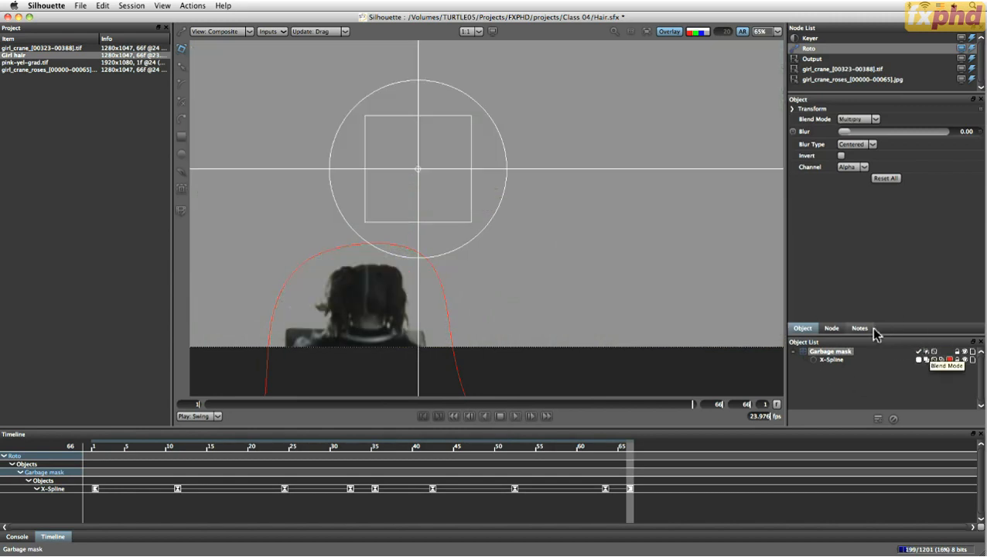
left_click(515, 416)
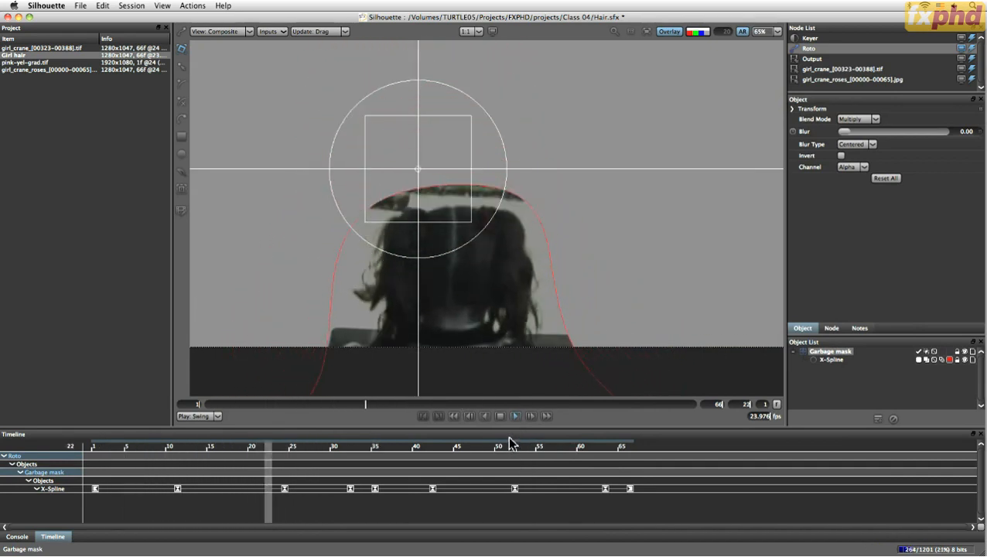
left_click(500, 415)
Widen the garbage mask spline around the girl between frames 18 and 32, and play the shot to check it.
left_click_drag(577, 414, 373, 419)
left_click(565, 340)
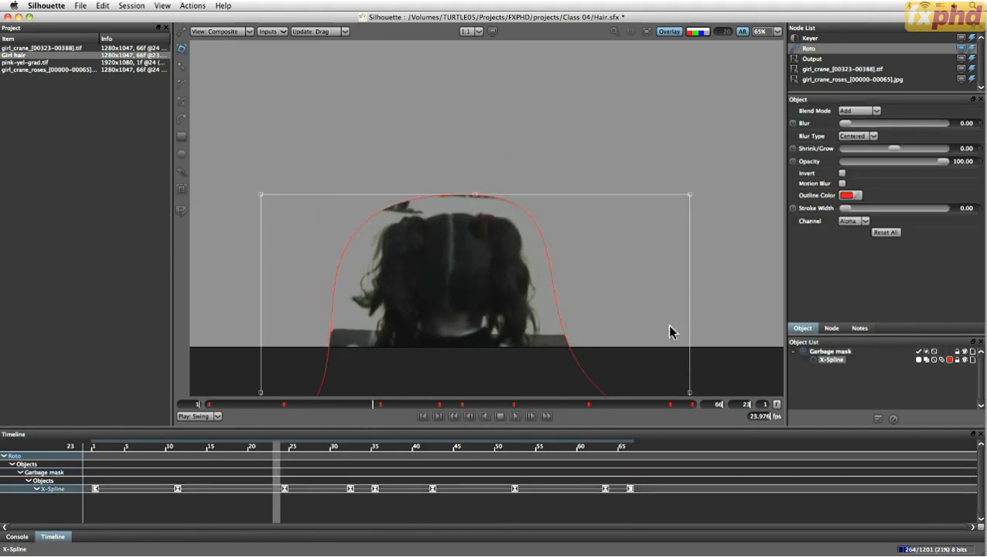
left_click(378, 403)
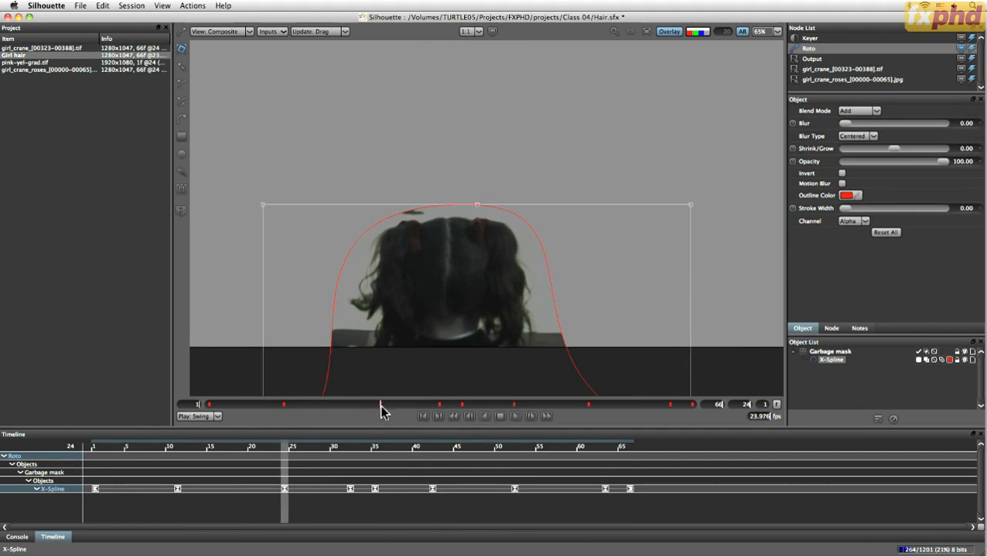
left_click_drag(597, 331, 574, 220)
left_click_drag(668, 293, 689, 287)
left_click_drag(240, 292, 224, 292)
left_click_drag(379, 406, 440, 405)
left_click_drag(649, 292, 664, 292)
left_click_drag(468, 404, 514, 403)
left_click(515, 417)
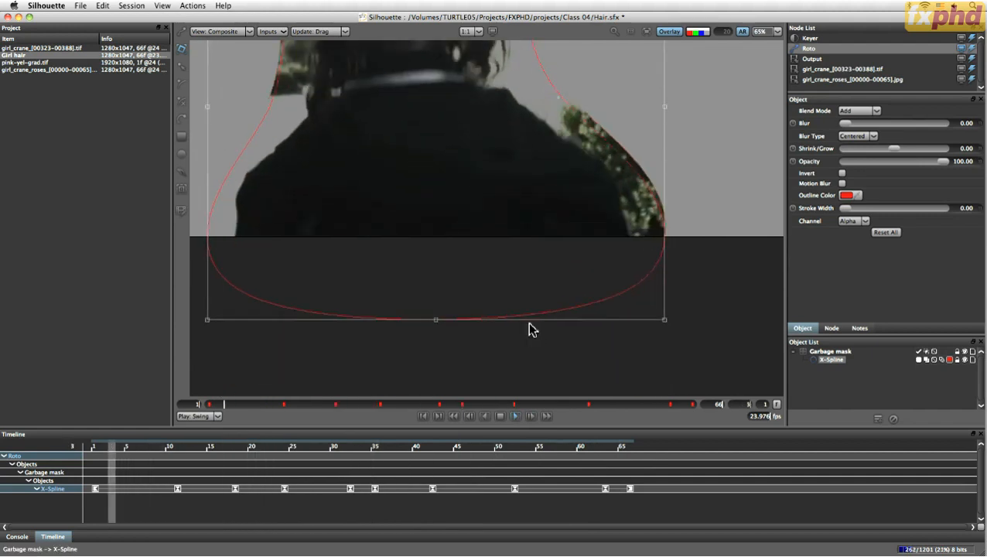
Limit the work range to end at frame 35 and return to frame 1.
key("f")
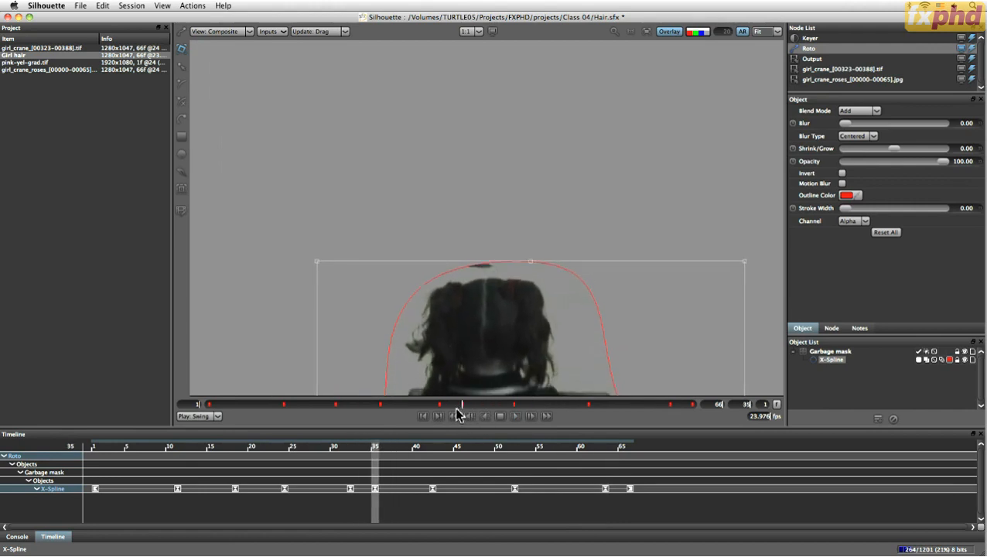
mouse_move(459, 406)
left_mouse_down()
mouse_move(423, 403)
mouse_move(462, 407)
left_mouse_up()
type("35")
key("Return")
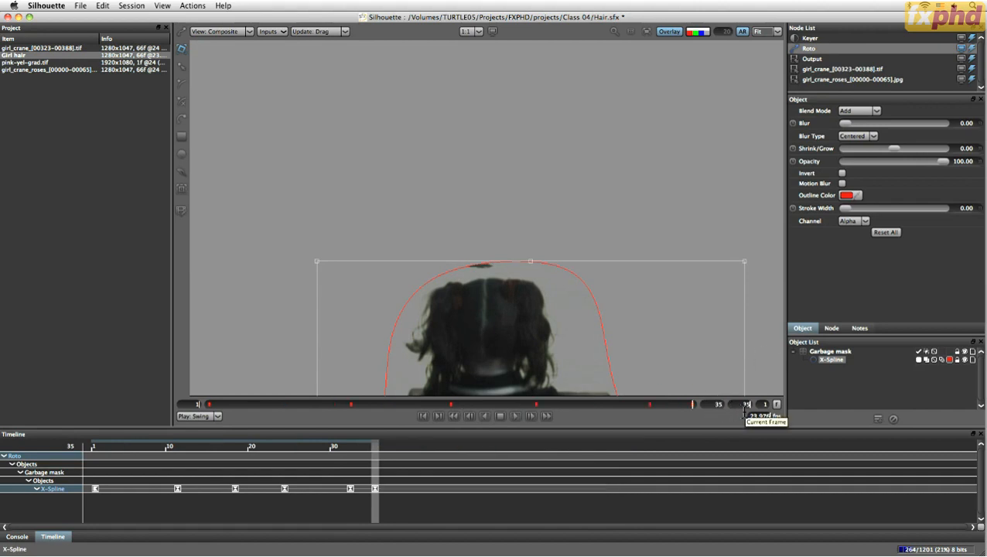
left_click_drag(683, 409, 209, 437)
left_click_drag(599, 91, 578, 179)
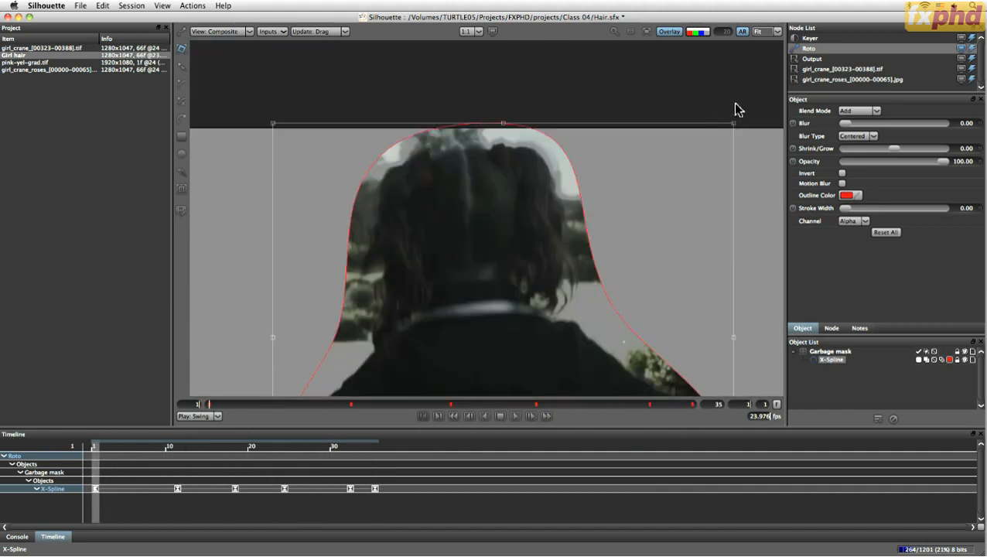
Disable the Keyer node, and hide the Garbage mask layer in the Roto node.
left_click(971, 39)
left_click(961, 48)
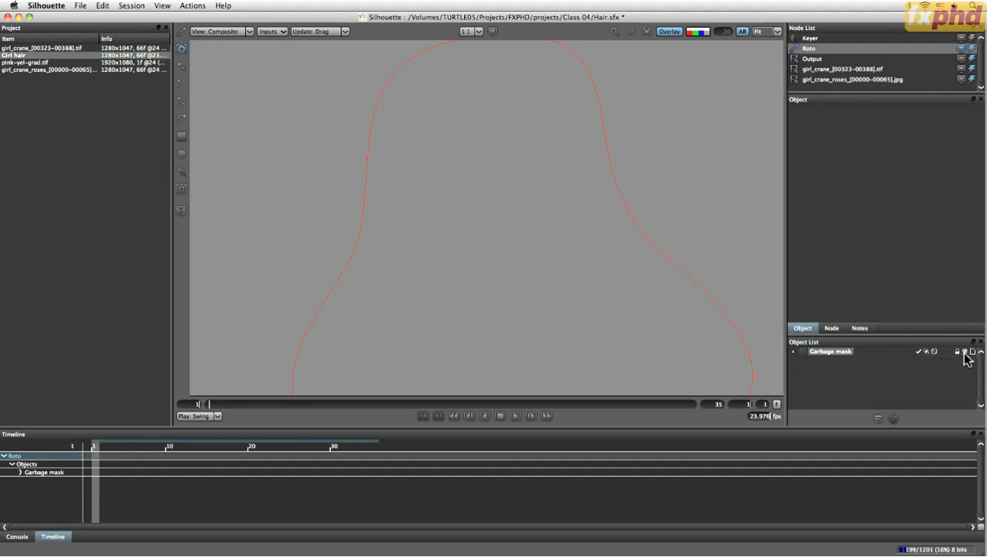
left_click(964, 354)
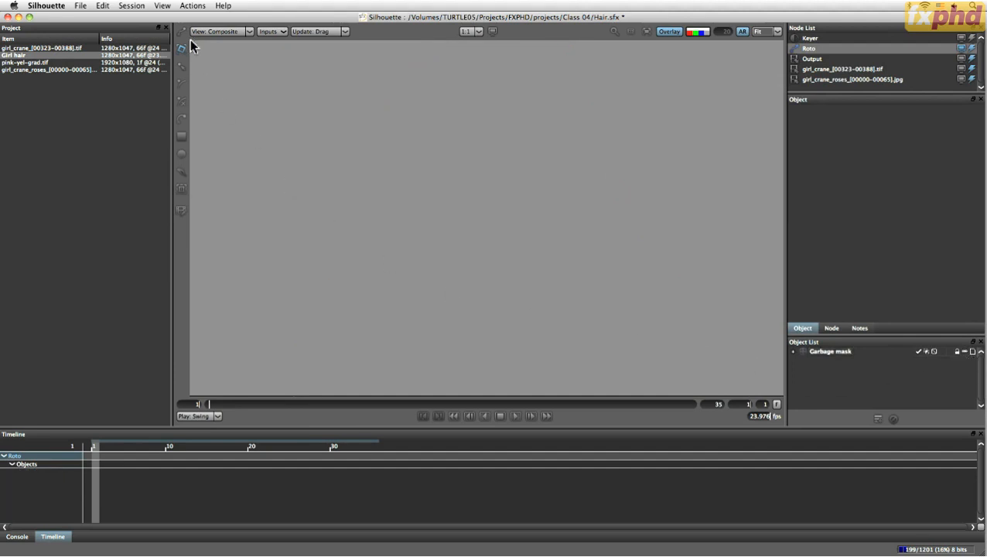
Set the viewer to show the Foreground and play the footage over the shortened range.
left_click(240, 32)
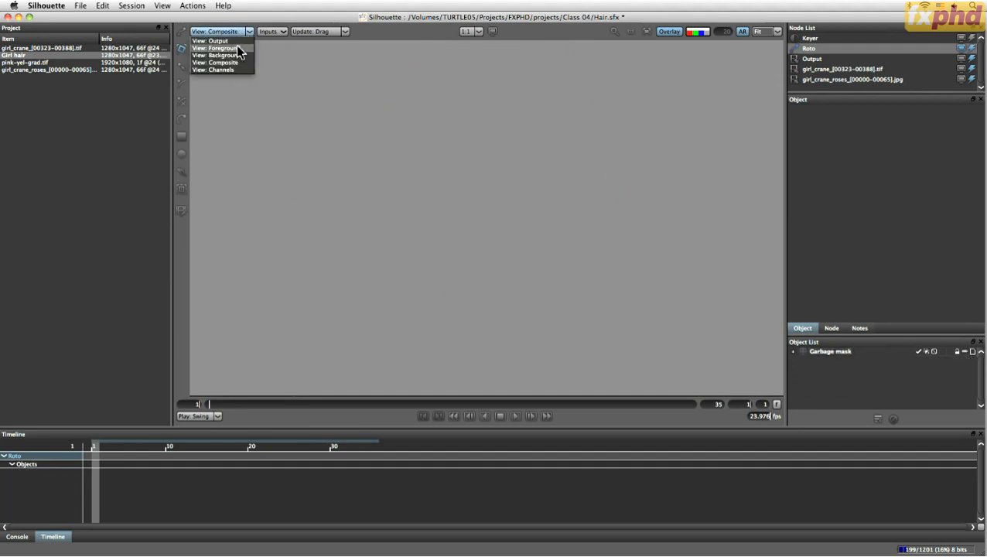
left_click(239, 48)
left_click_drag(526, 140, 502, 162)
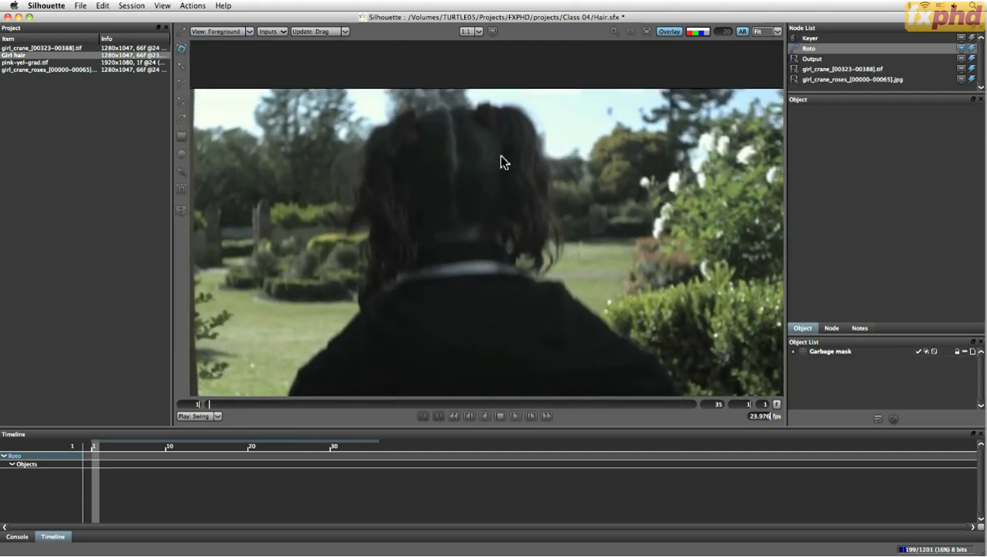
left_click(514, 415)
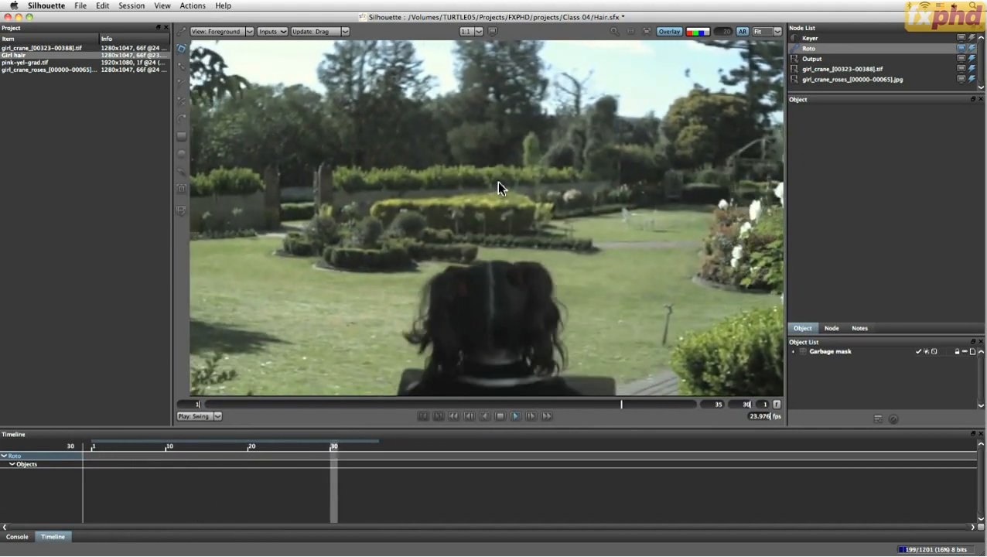
left_click(500, 416)
left_click(503, 416)
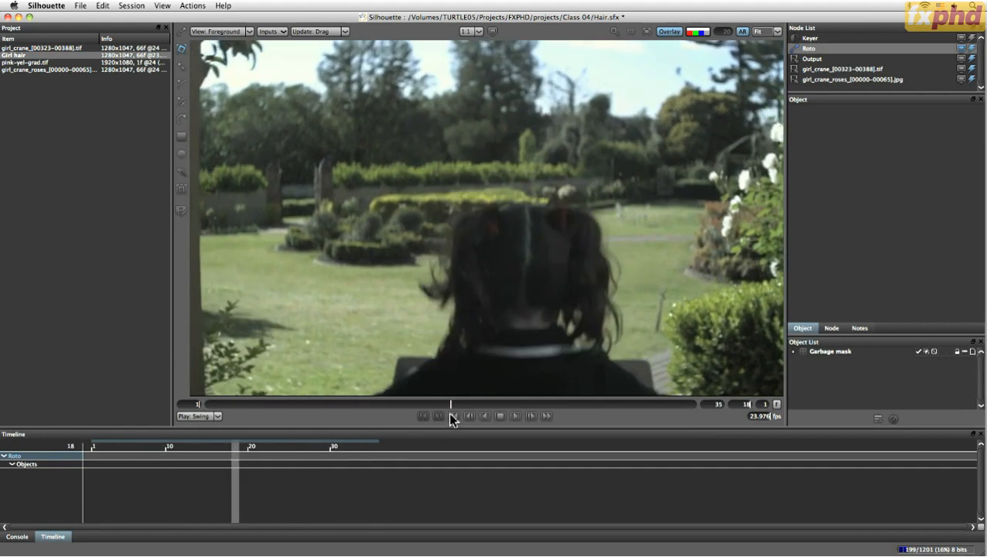
Scrub between frames 1 and 35 to examine how the girl's head, hair and shoulders move against the garden.
left_click_drag(456, 402, 351, 401)
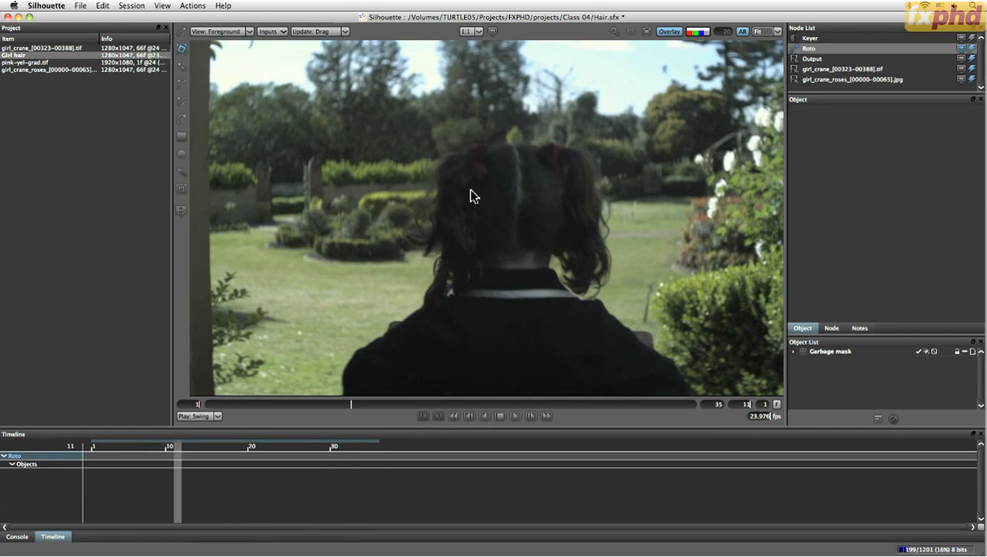
left_click_drag(316, 404, 432, 428)
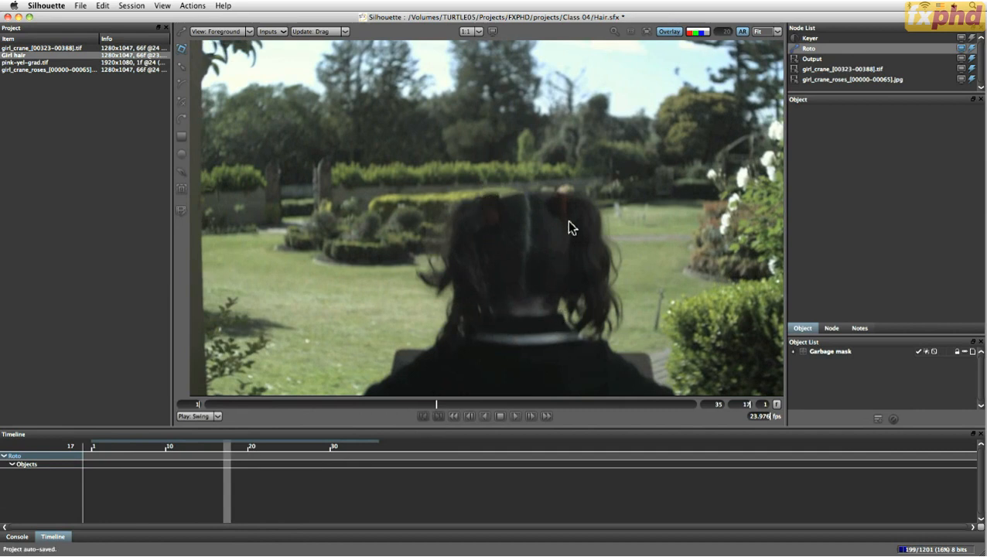
left_click_drag(435, 406, 640, 412)
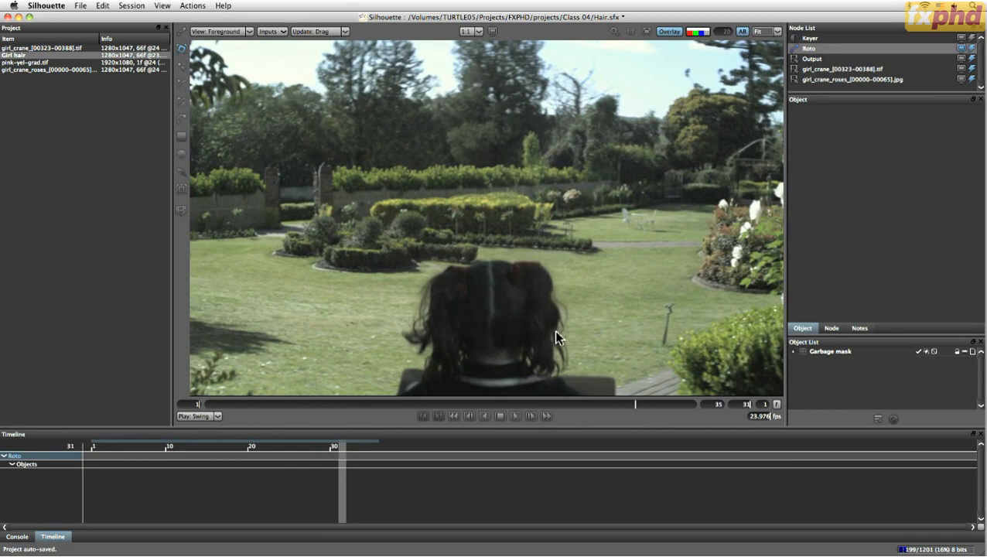
left_click_drag(635, 406, 556, 404)
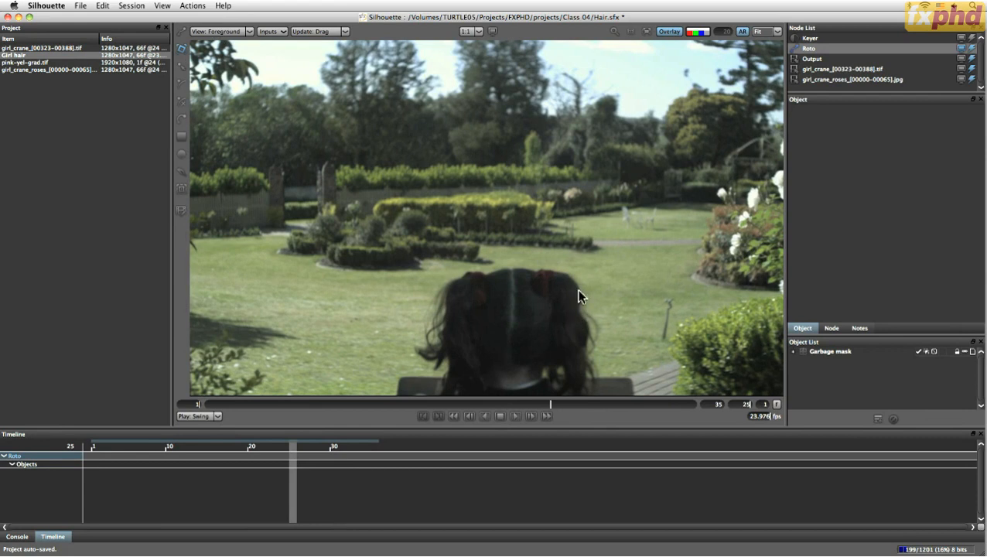
mouse_move(549, 402)
left_mouse_down()
mouse_move(681, 400)
mouse_move(550, 403)
left_mouse_up()
left_click_drag(553, 403, 693, 404)
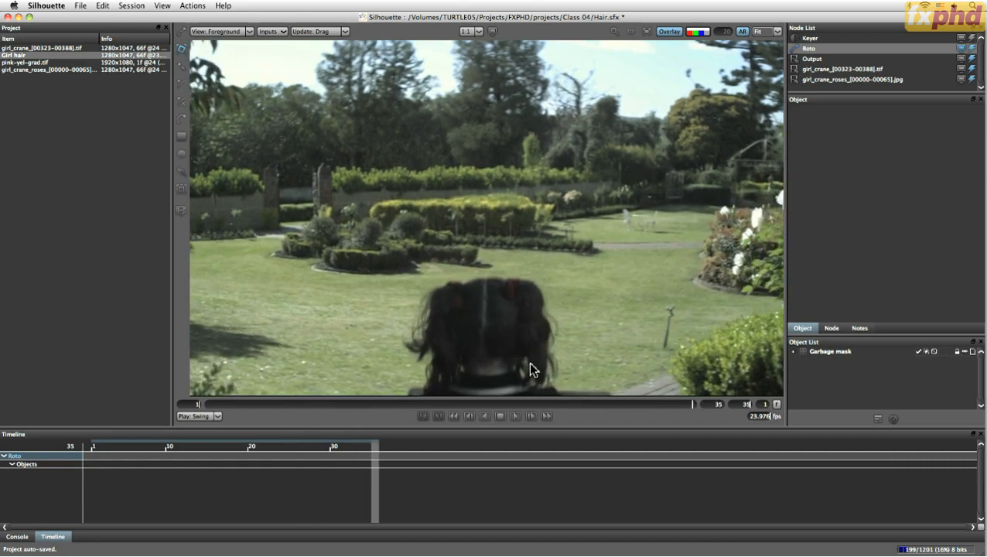
left_click_drag(688, 408, 279, 414)
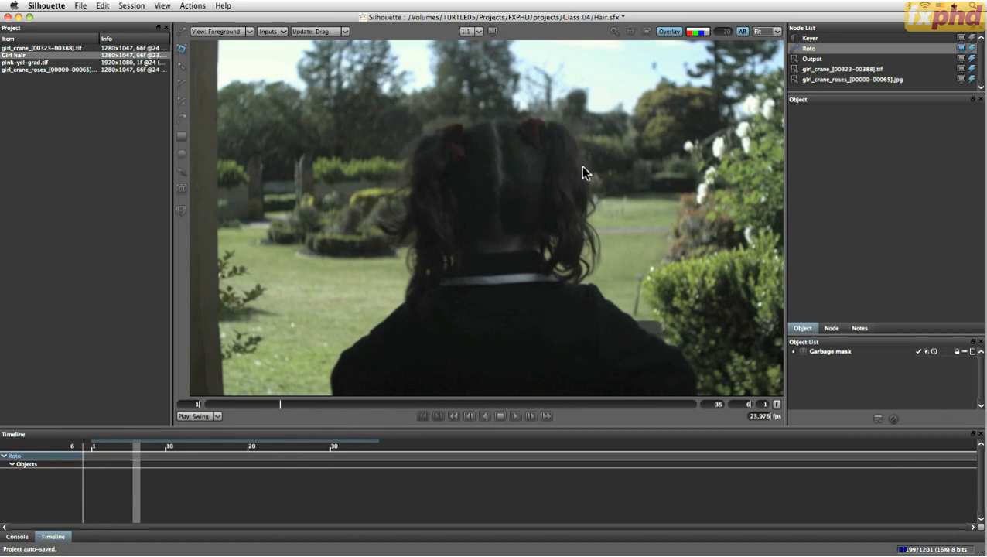
left_click_drag(289, 401, 232, 419)
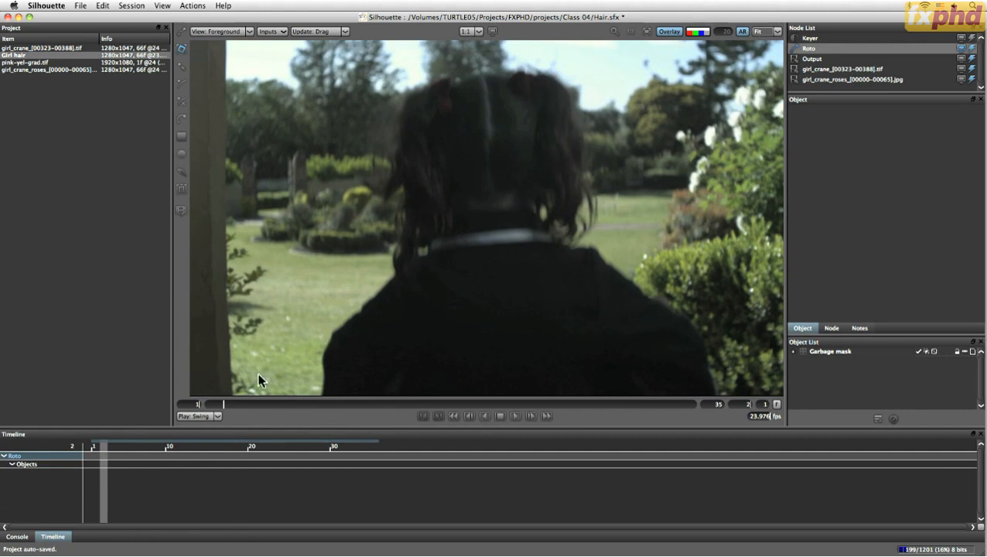
left_click_drag(224, 408, 337, 403)
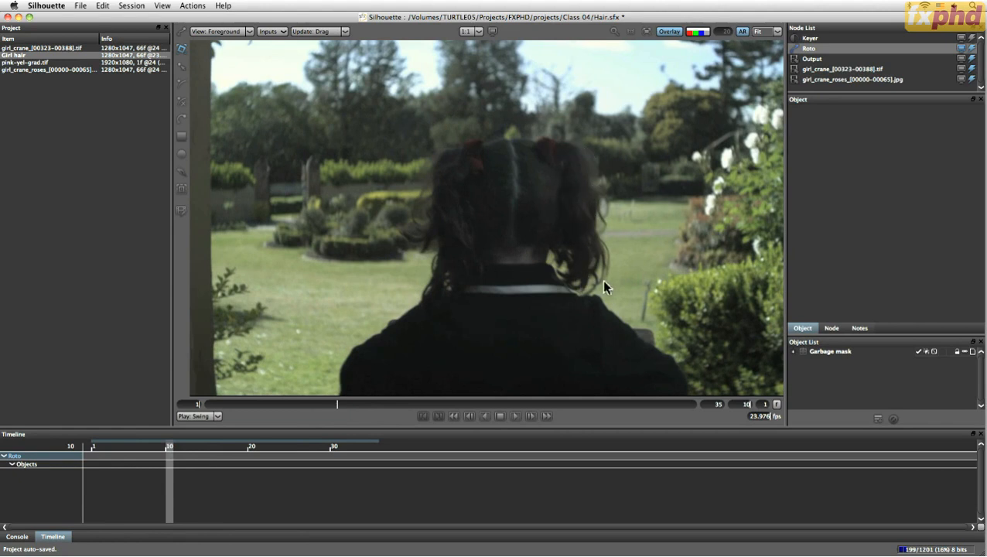
left_click_drag(339, 408, 380, 405)
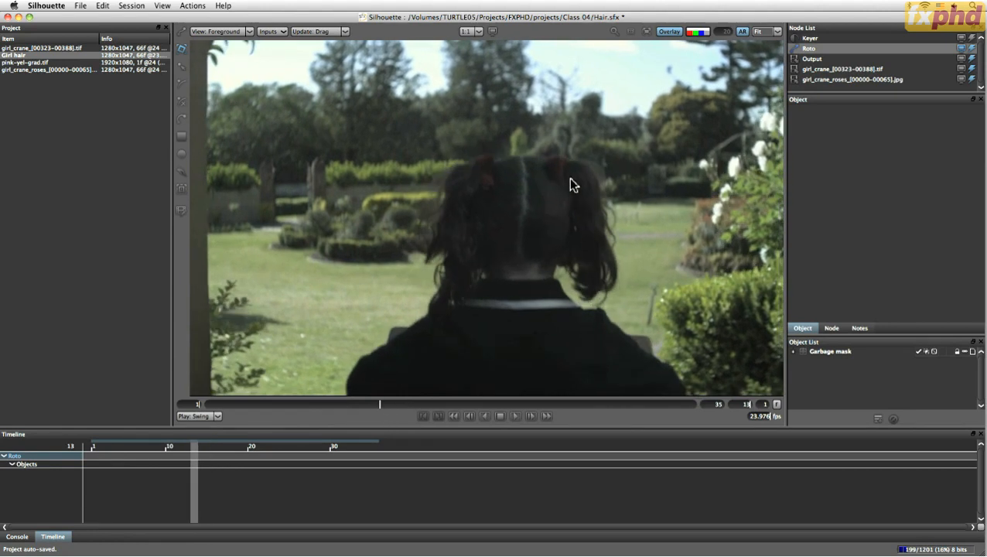
left_click_drag(390, 401, 147, 433)
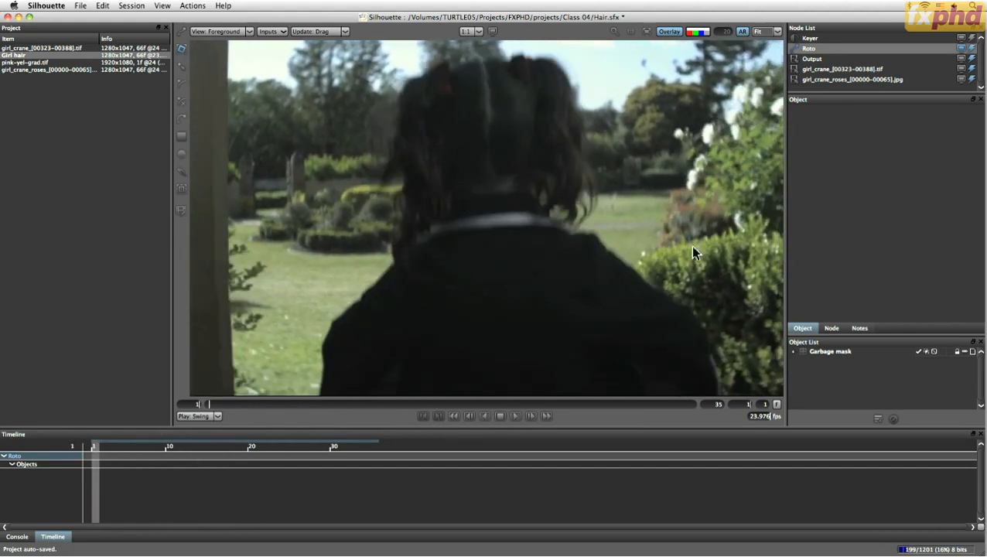
Create a roto layer named "Camera stabilize" and open the point tracker.
left_click(878, 419)
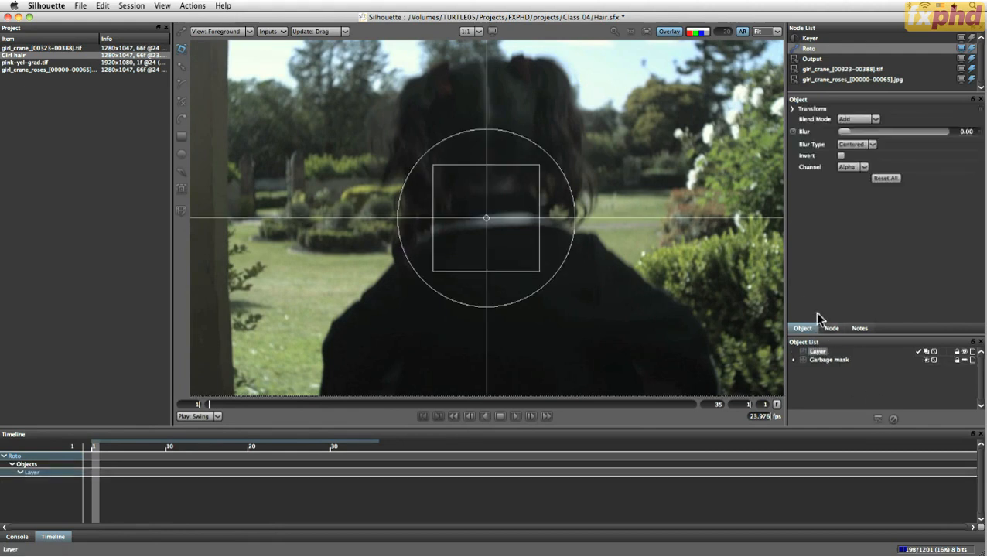
left_click(821, 352)
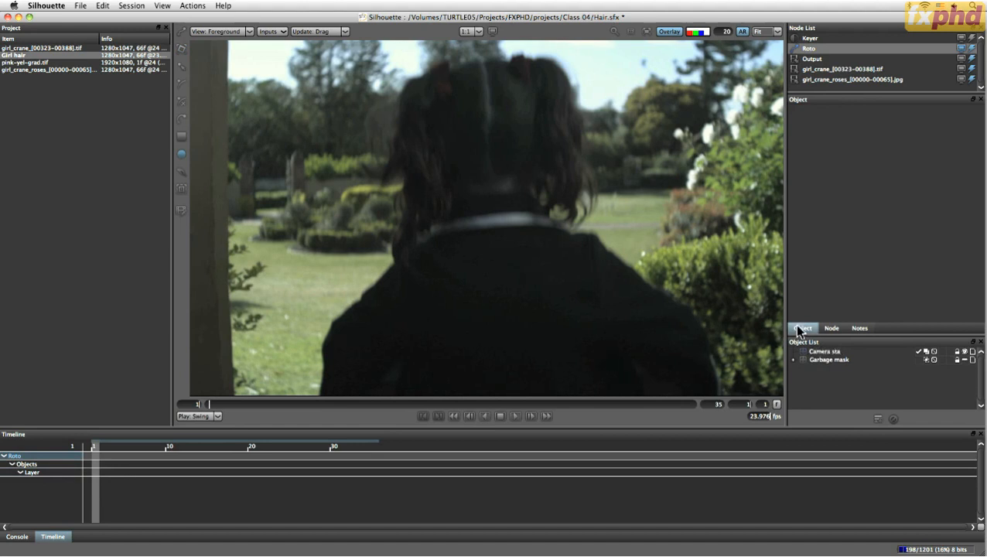
type("e")
key("Return")
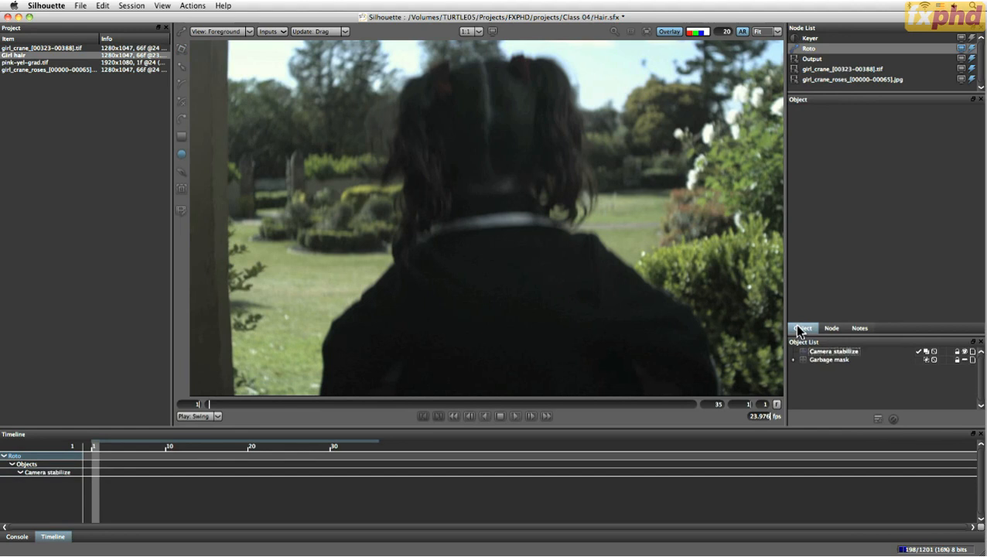
left_click(181, 189)
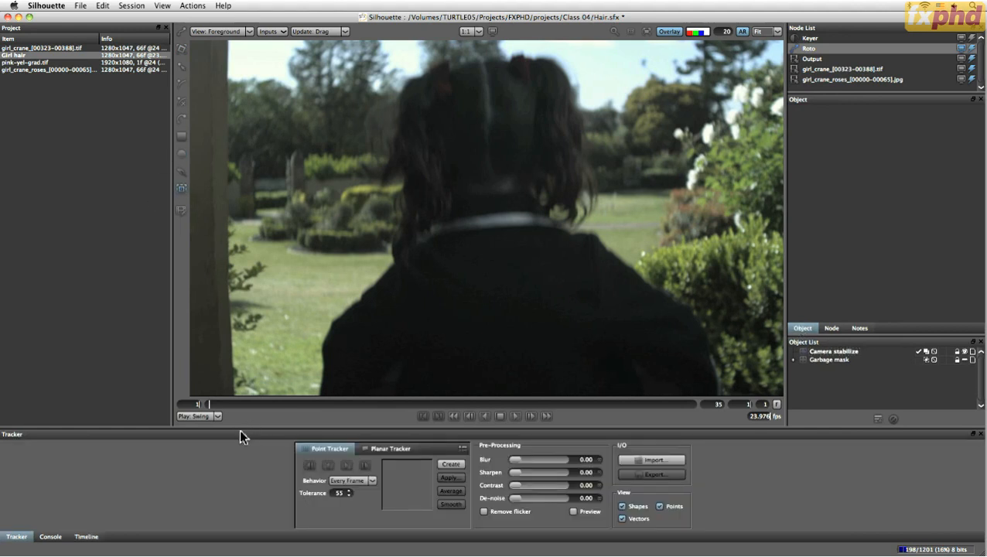
Scrub back and forth through the footage to look for trackable features on the girl's head and in the background.
left_click_drag(208, 400, 320, 400)
left_click_drag(529, 188, 440, 273)
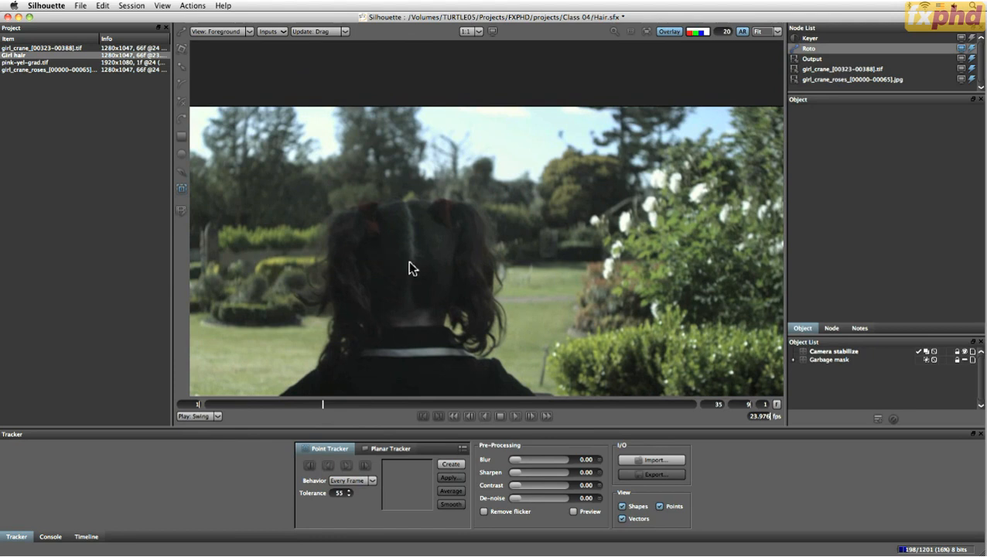
left_click_drag(324, 401, 346, 417)
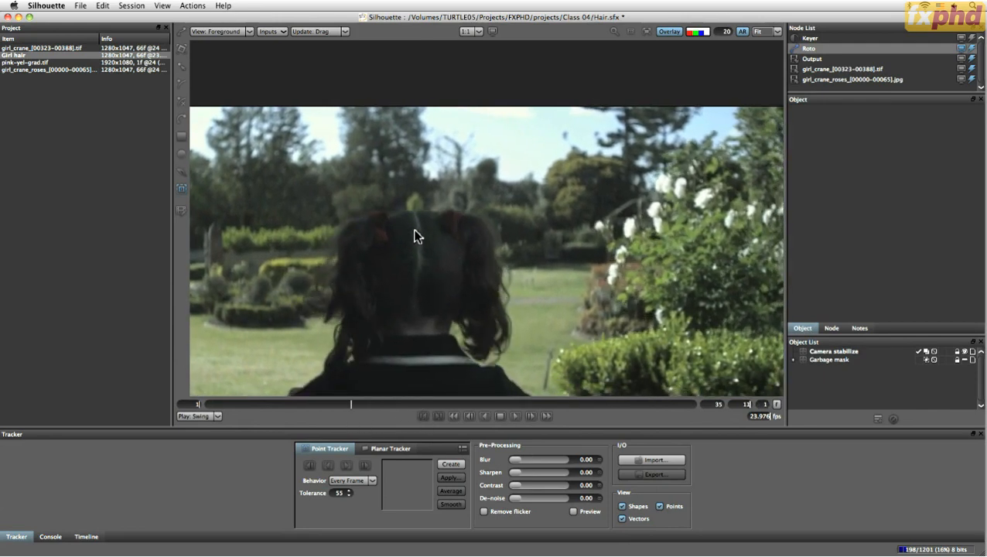
left_click_drag(350, 403, 307, 423)
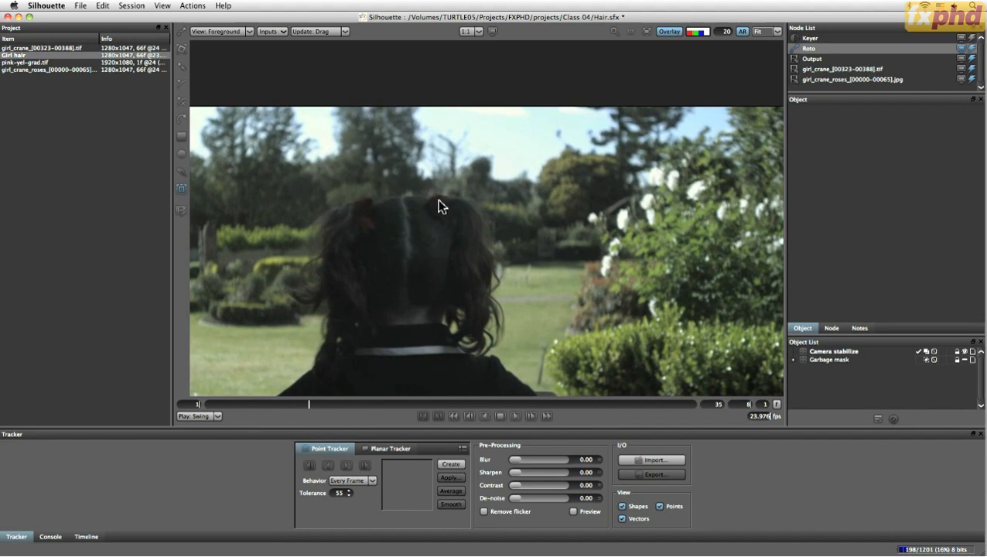
left_click_drag(301, 403, 549, 405)
left_click(515, 415)
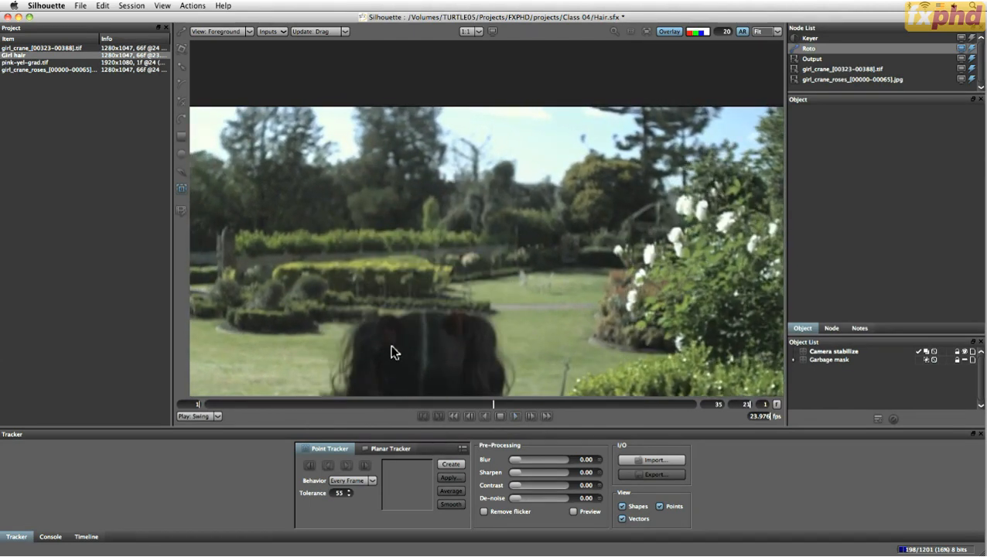
left_click_drag(492, 404, 424, 403)
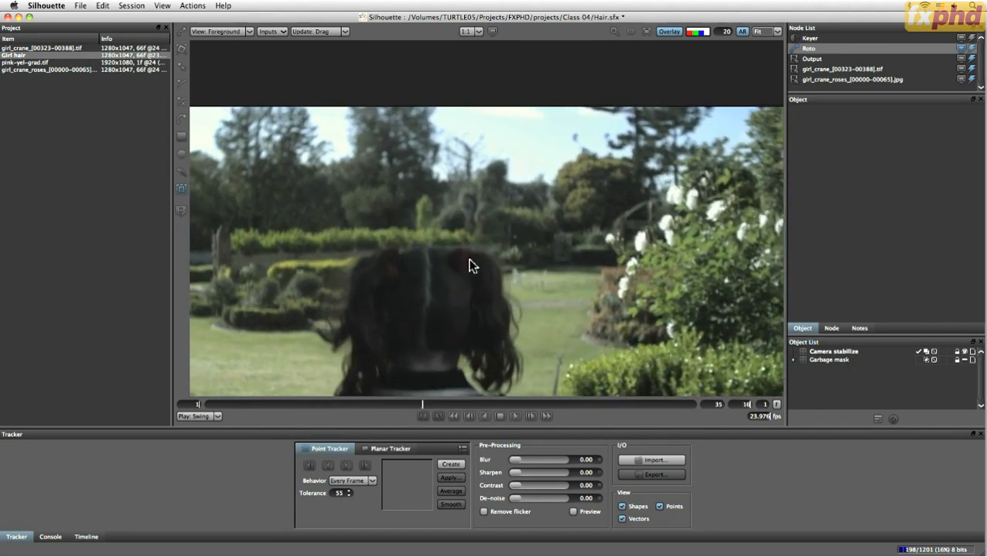
left_click_drag(420, 403, 190, 393)
mouse_move(309, 401)
left_mouse_down()
mouse_move(297, 401)
mouse_move(309, 402)
left_mouse_up()
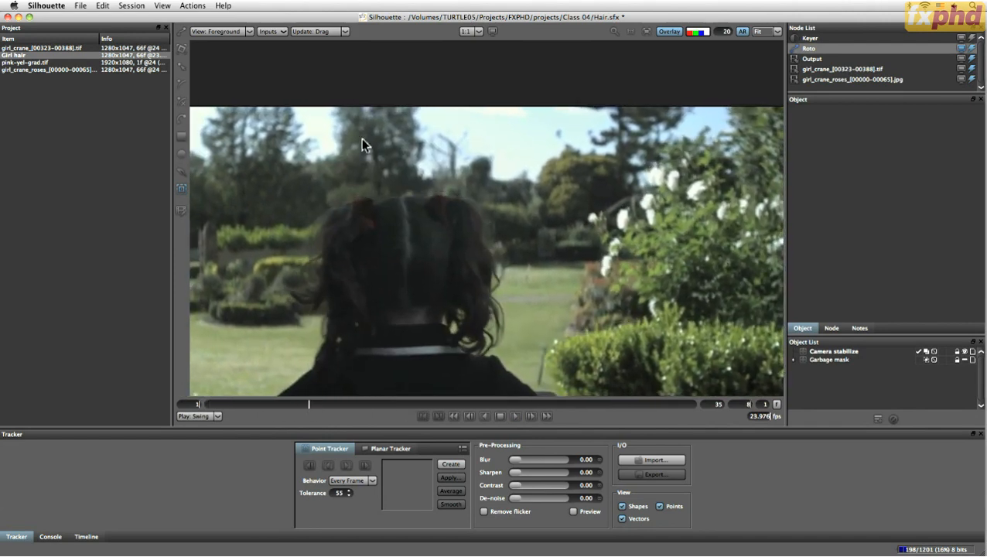
Place a point tracker on the left side of the girl's head below the hair tie and enlarge its search area to about 39 by 48.
mouse_move(378, 229)
left_mouse_down()
mouse_move(380, 201)
mouse_move(373, 227)
left_mouse_up()
mouse_move(369, 232)
left_mouse_down()
mouse_move(379, 226)
mouse_move(384, 244)
left_mouse_up()
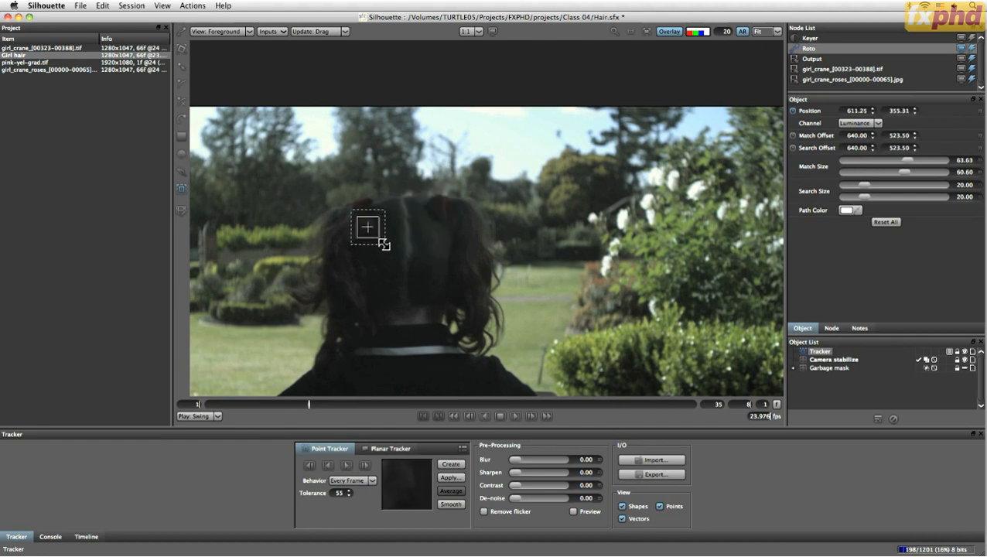
Compare the individual colour channels for the tracker and set its tracking channel to Red.
left_click(860, 123)
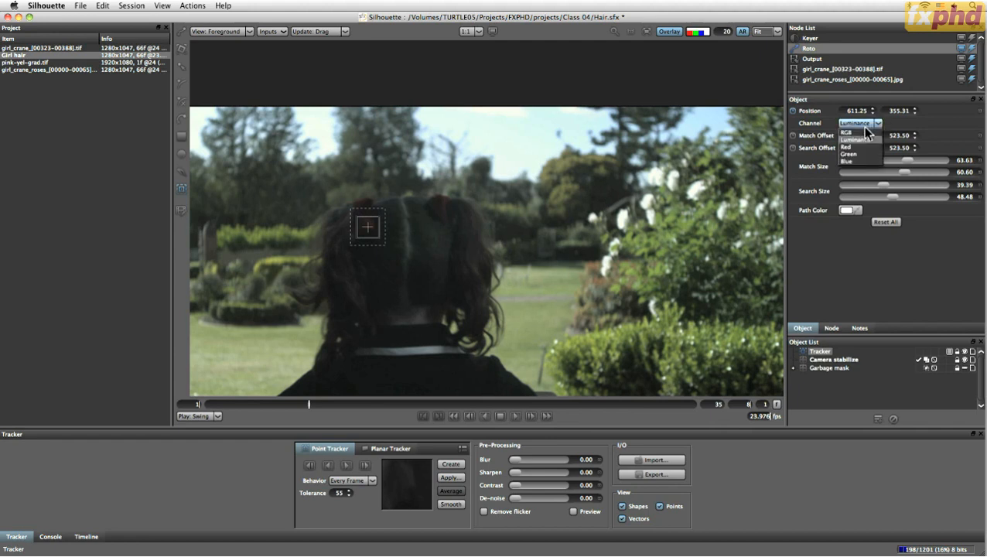
left_click(865, 147)
left_click(862, 125)
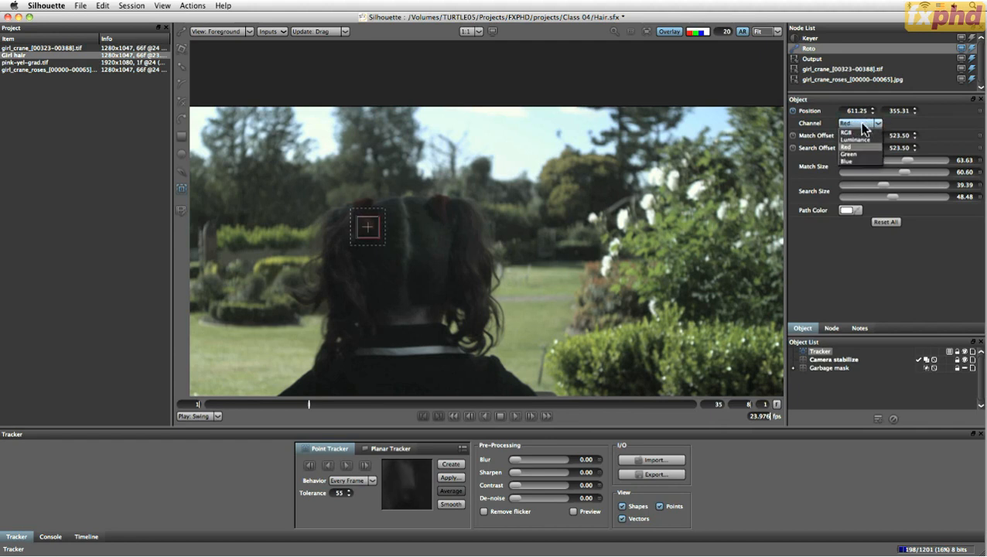
left_click(859, 148)
left_click(860, 123)
left_click(856, 153)
left_click(857, 123)
left_click(858, 162)
left_click(853, 119)
left_click(845, 144)
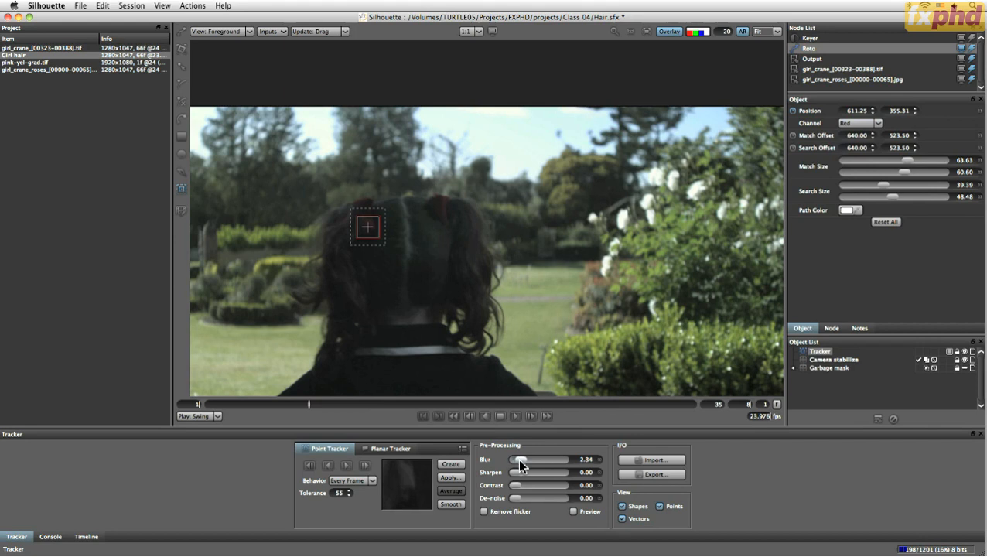
Pre-process the tracking image with blur at about 4.26, sharpen at 100 and contrast at about 6.38.
left_click_drag(516, 473, 593, 483)
left_click_drag(528, 457, 511, 485)
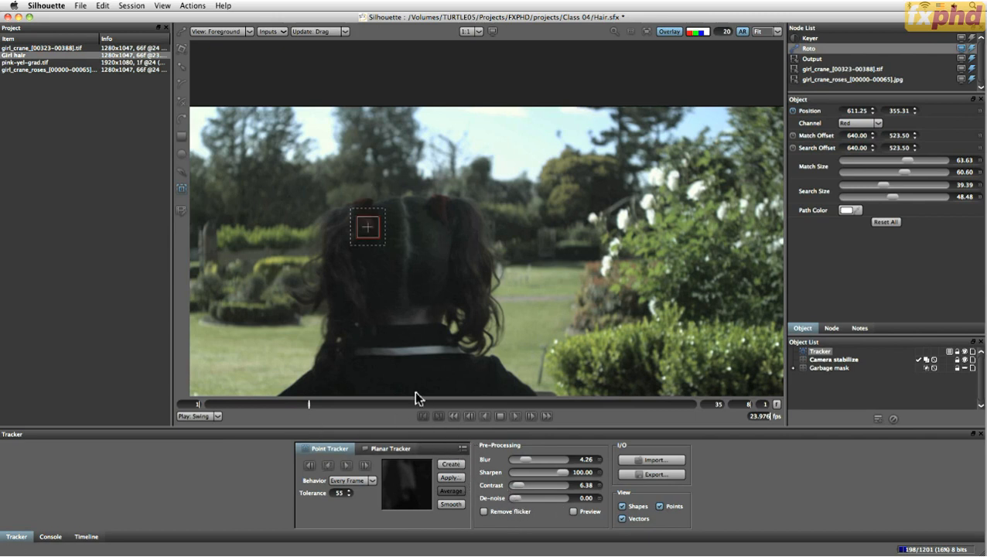
Set the tracker's behavior to Start Frame with a tolerance of 75 and track it forward to frame 35.
left_click(363, 481)
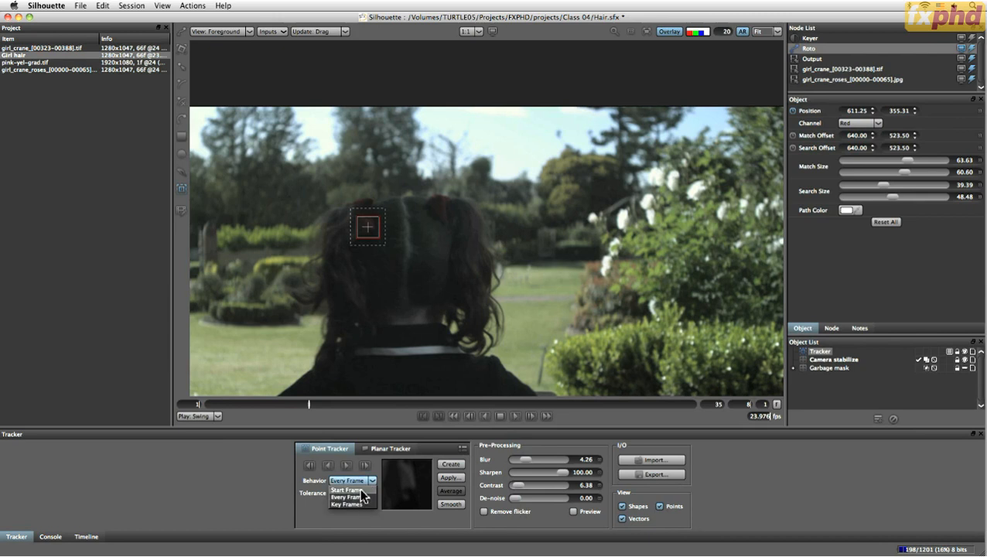
left_click(360, 490)
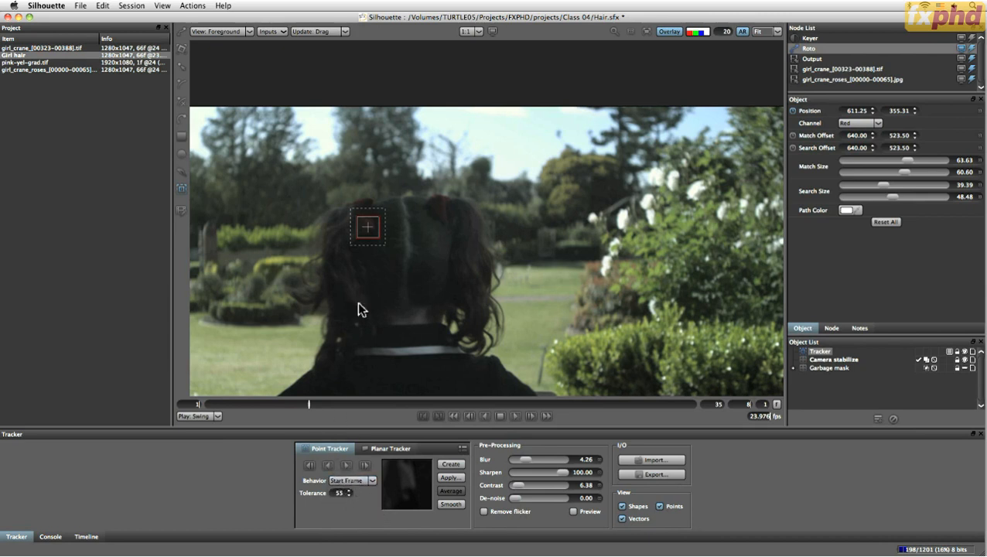
left_click(352, 481)
left_click(352, 490)
left_click(365, 467)
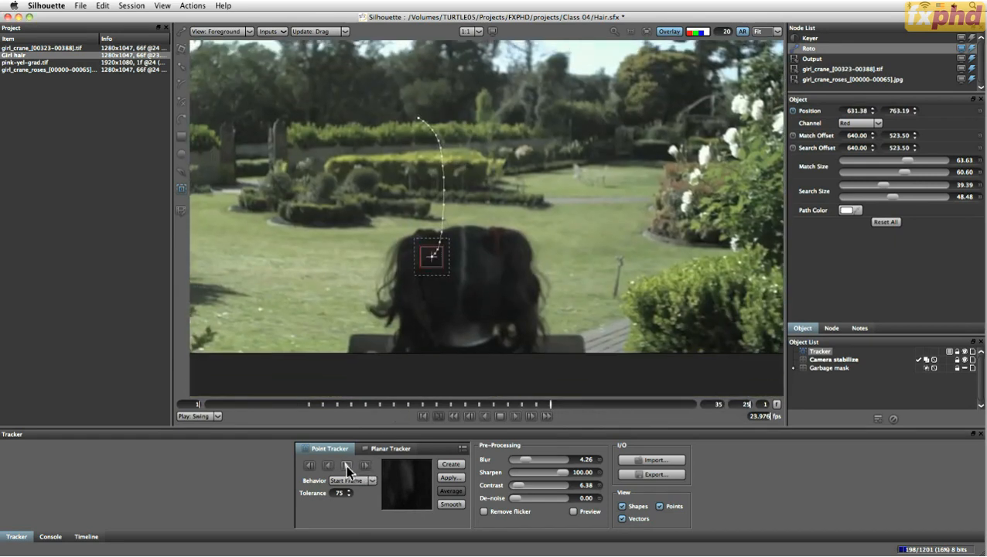
left_click(346, 465)
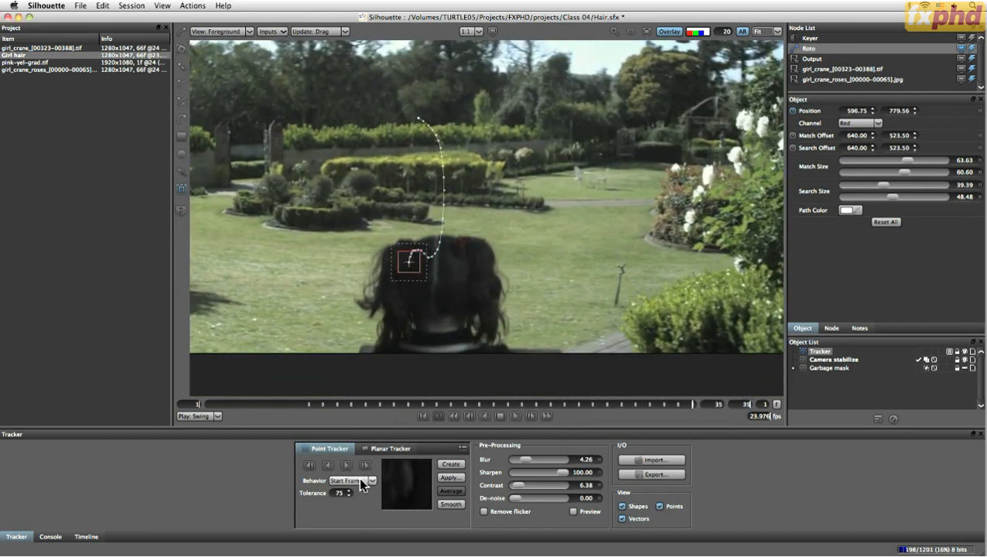
Track the same point backward from frame 8 to frame 1 and scrub up to frame 12 to check the path.
left_click(311, 404)
left_click(310, 465)
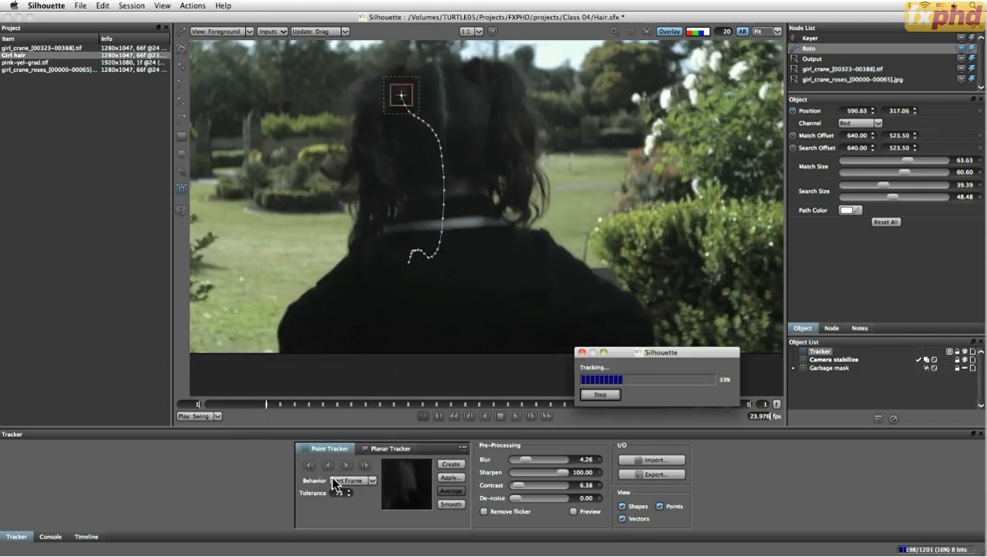
left_click_drag(492, 267, 425, 421)
left_click_drag(212, 403, 366, 404)
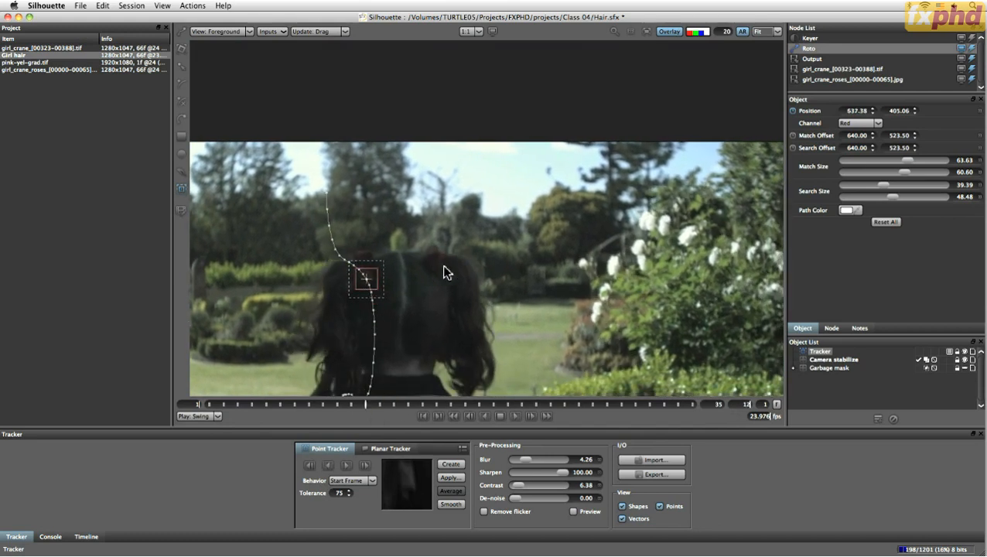
Add a second point tracker on the right side of the girl's head at frame 12, with a search area of about 36 by 58.
key("t")
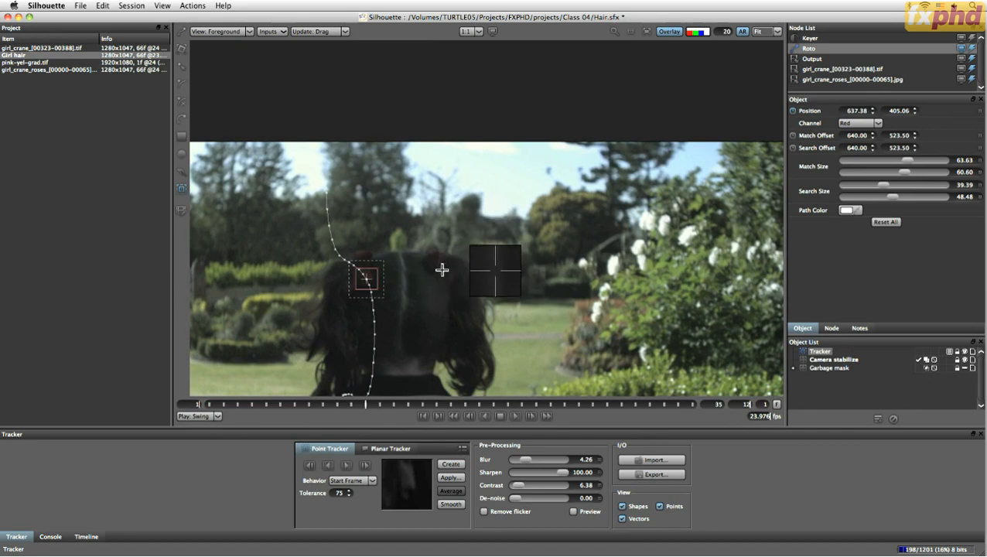
left_click(441, 273)
left_click_drag(445, 276, 455, 290)
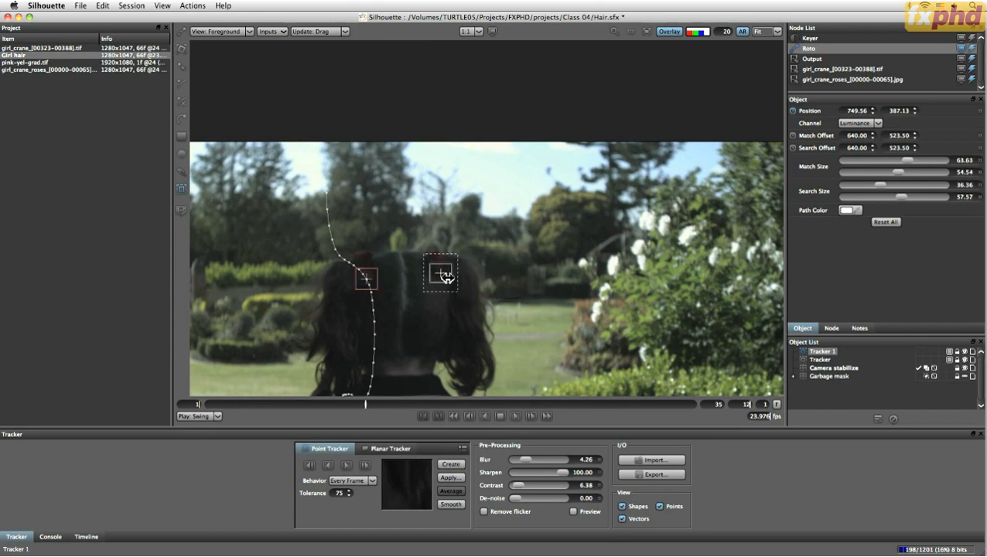
Set the second tracker to the Red channel with a match area of about 45 by 64 and track it forward.
left_click(861, 123)
left_click(860, 160)
left_click_drag(441, 279, 440, 286)
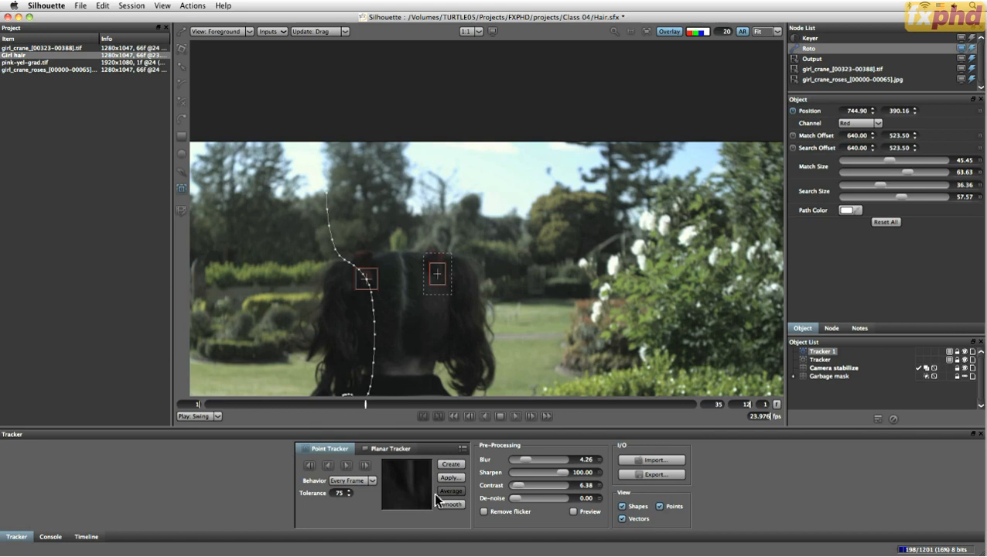
left_click(367, 465)
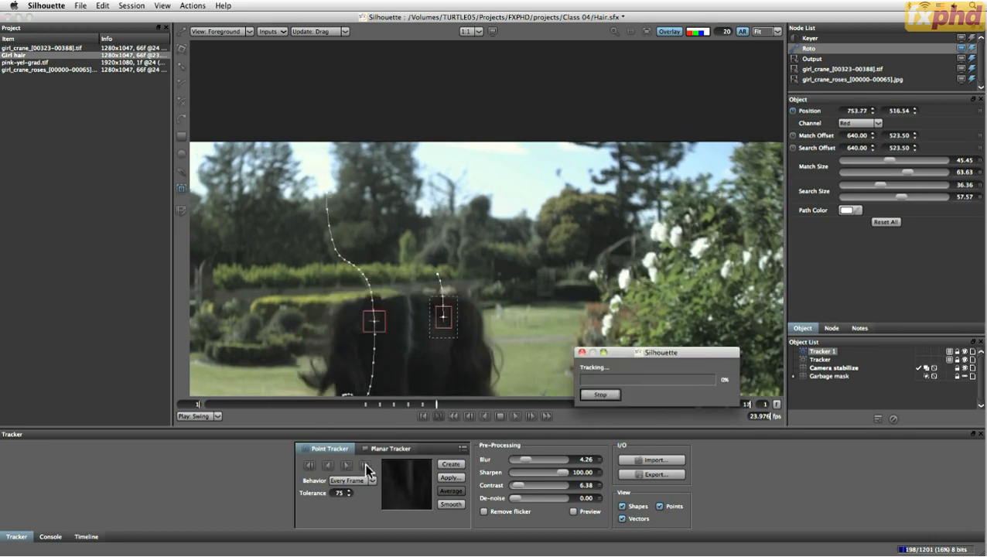
Track Tracker 1 on the girl's hair forward to the last frame and backward to frame 1, and scrub through the track.
left_click(347, 464)
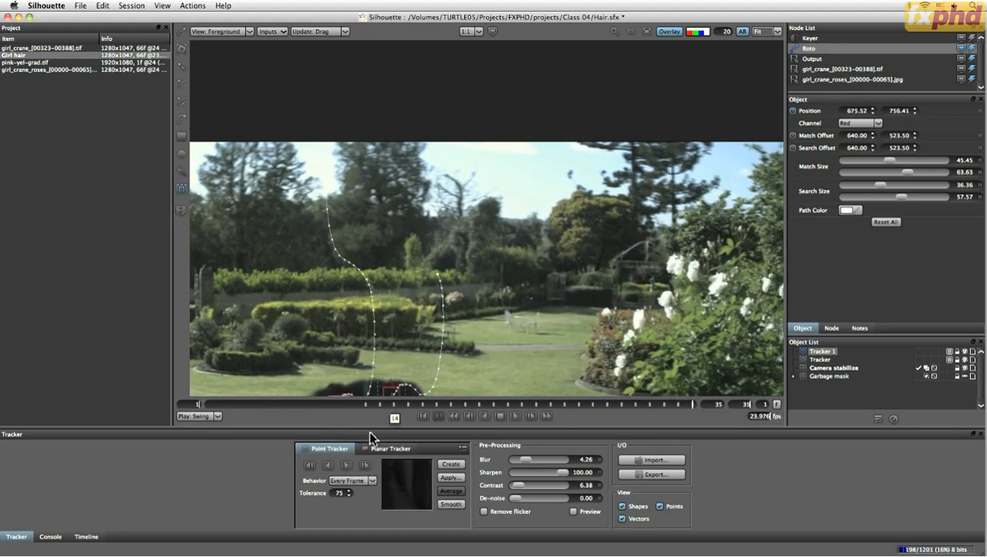
left_click_drag(509, 351, 550, 271)
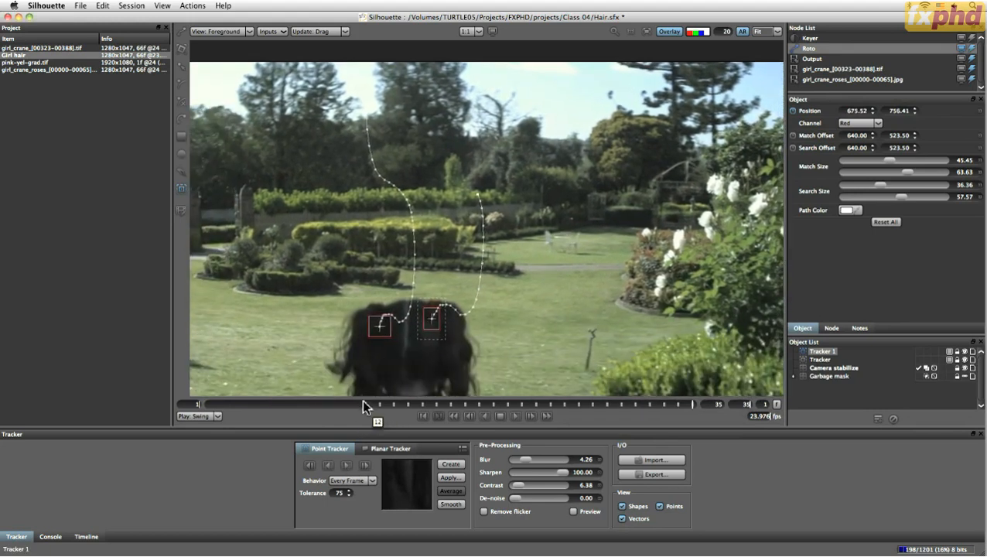
left_click(368, 405)
left_click(328, 466)
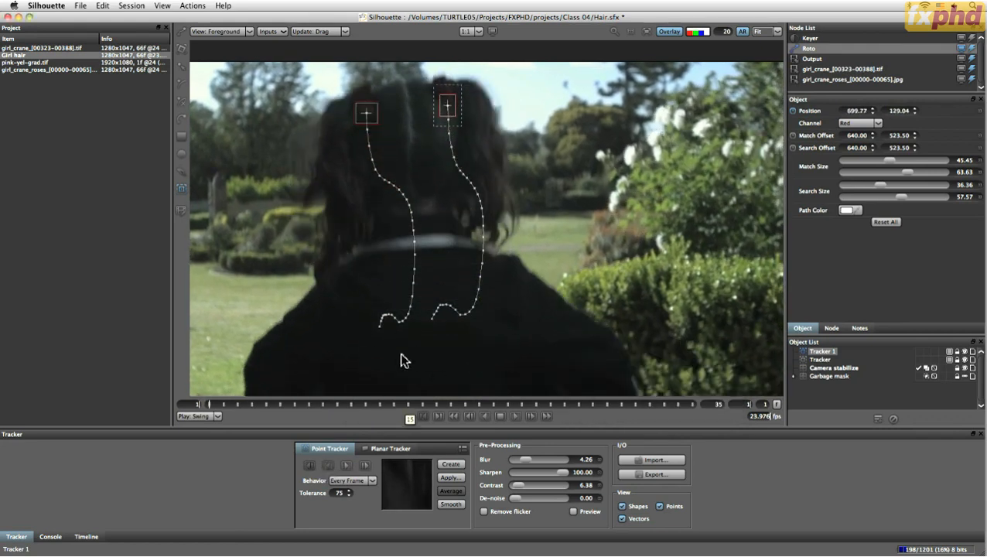
left_click_drag(204, 408, 408, 403)
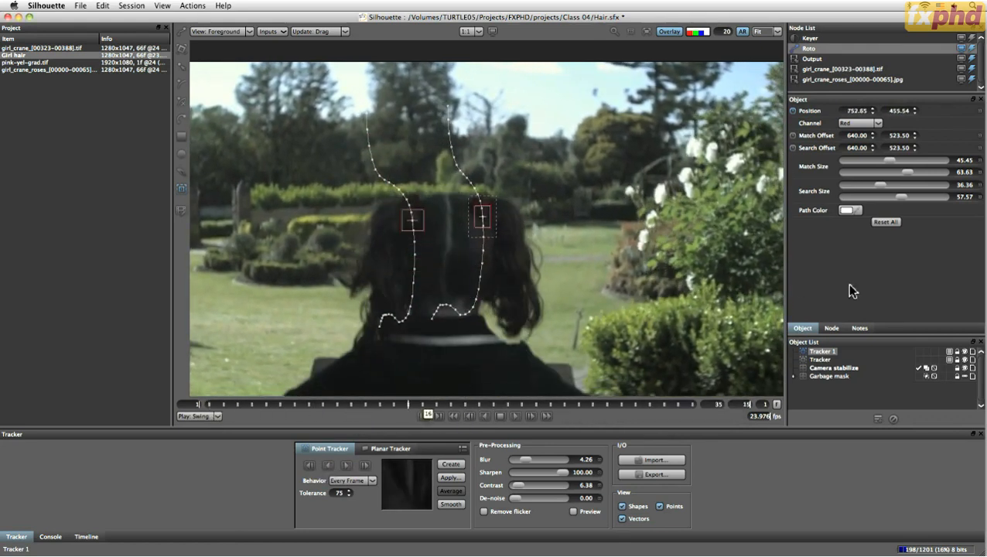
Rename Tracker 1 as "Tracker right hairband" and the other tracker as "Tracker left hairband".
double_click(825, 353)
type("Tracker right")
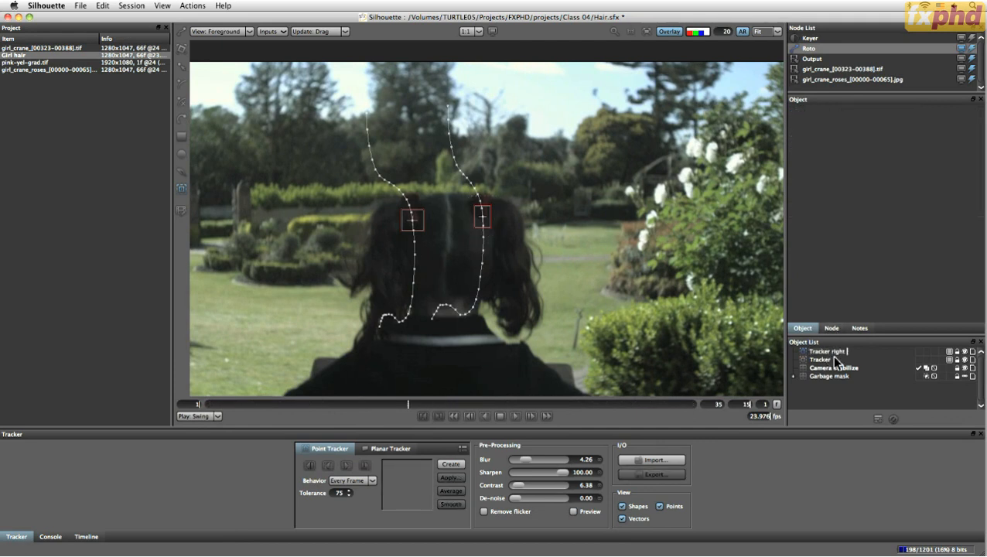
type(" hairband")
left_click(835, 360)
type("left hairband")
key("Return")
Apply both hairband trackers to the Camera stabilize layer as a match-move with position, scaling and rotation.
left_click_drag(834, 353, 831, 369)
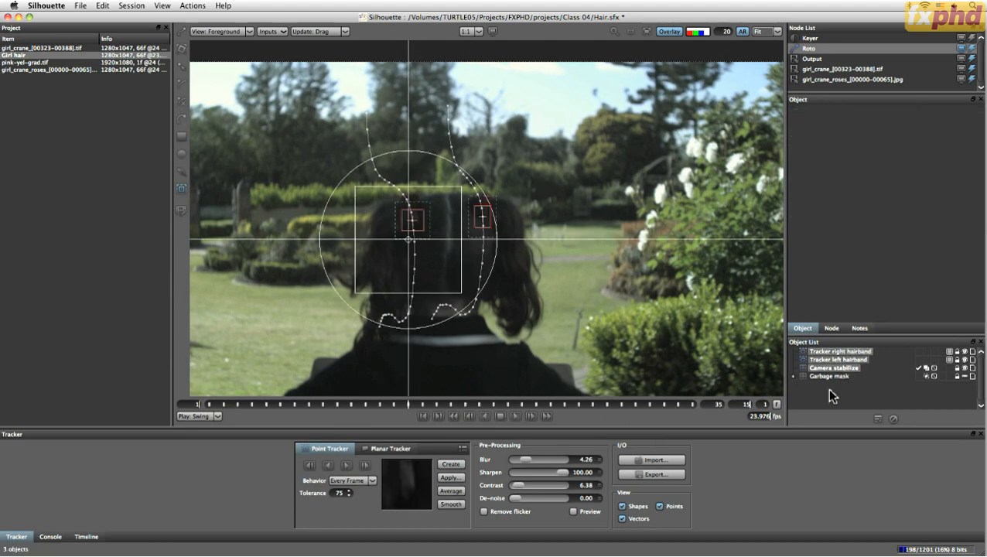
left_click(458, 478)
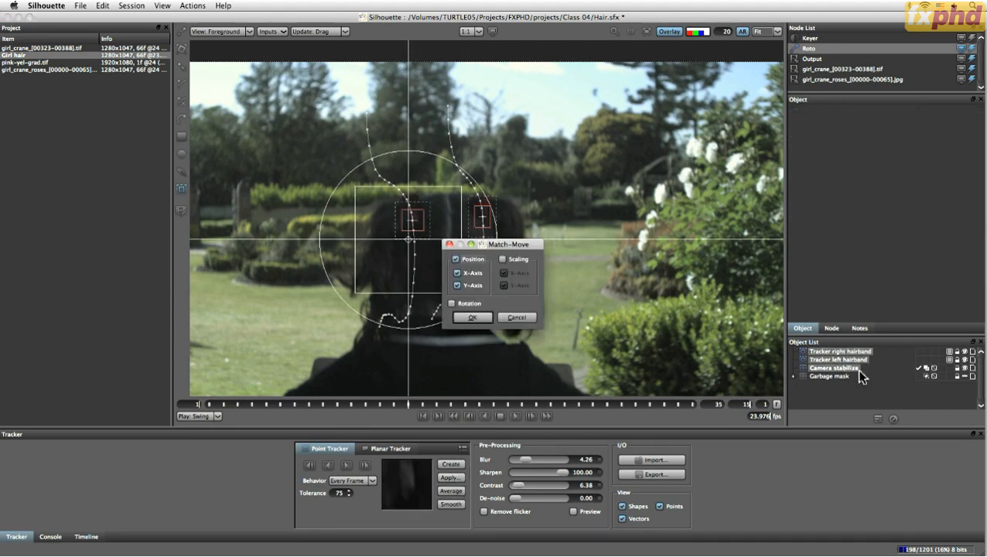
left_click(503, 259)
left_click(453, 303)
left_click(472, 316)
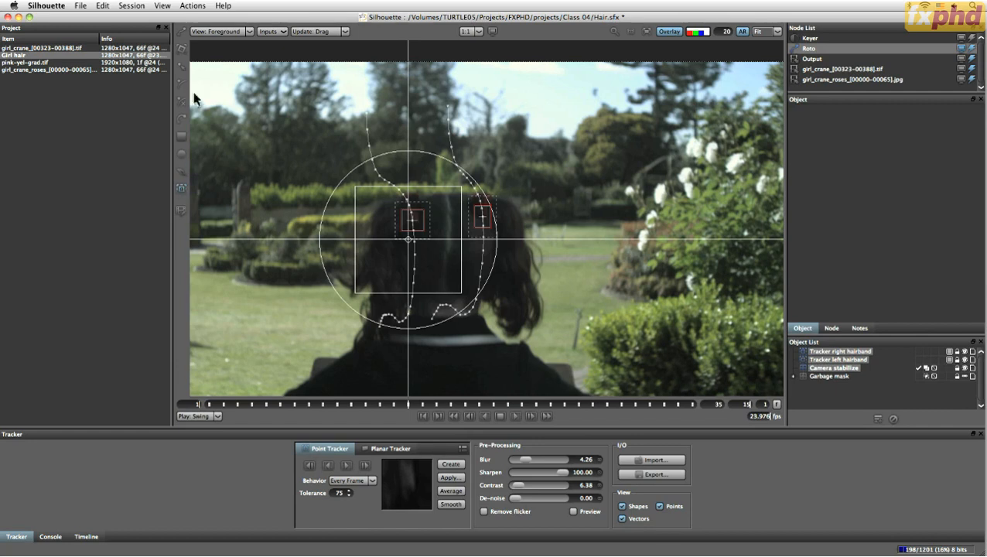
Turn on the stabilized view and play the shot to check how steadily the head holds in place.
left_click(182, 50)
left_click(648, 32)
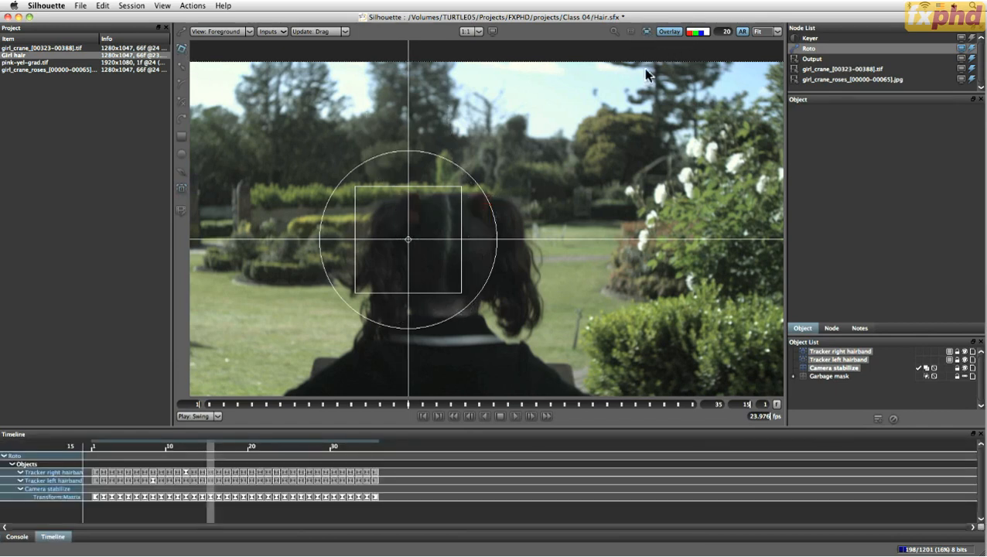
left_click(514, 418)
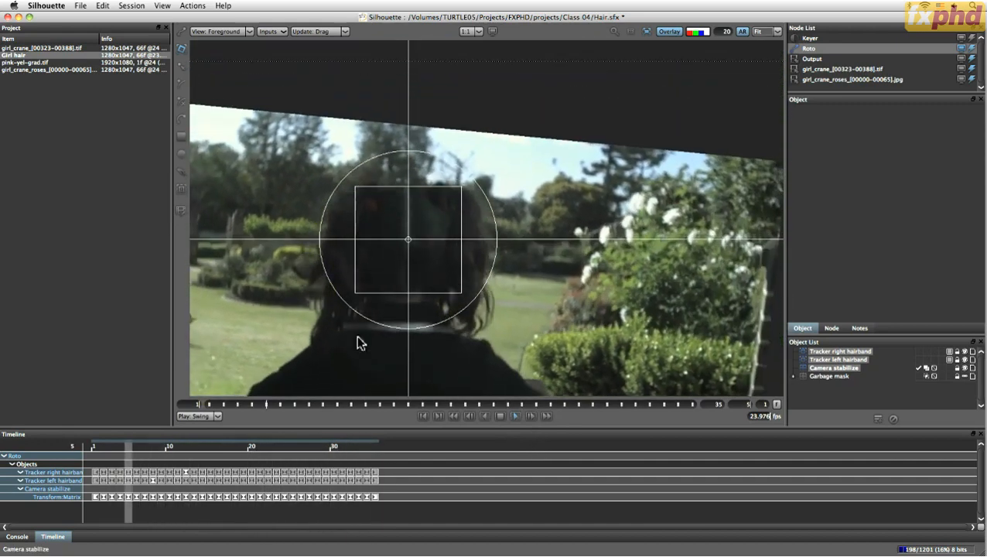
key("k")
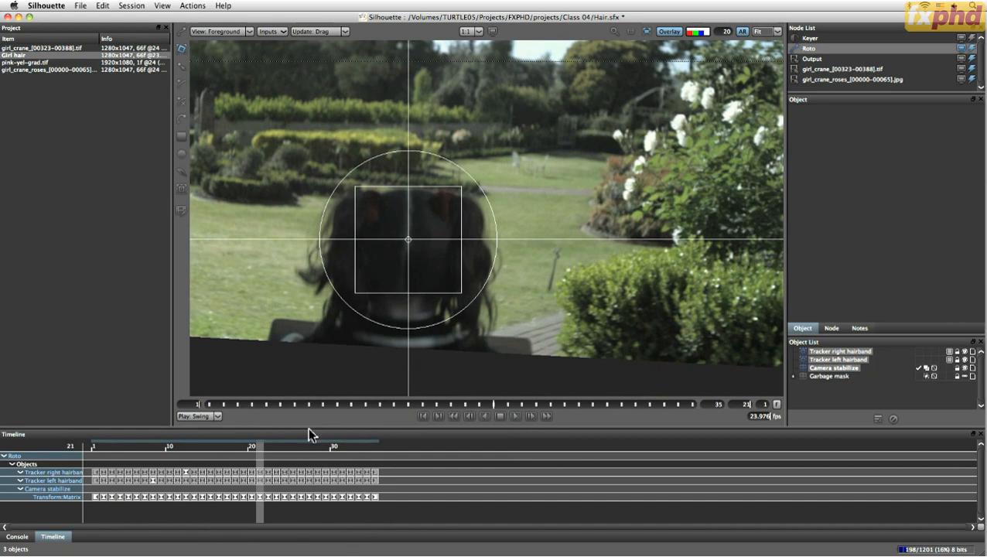
key("j")
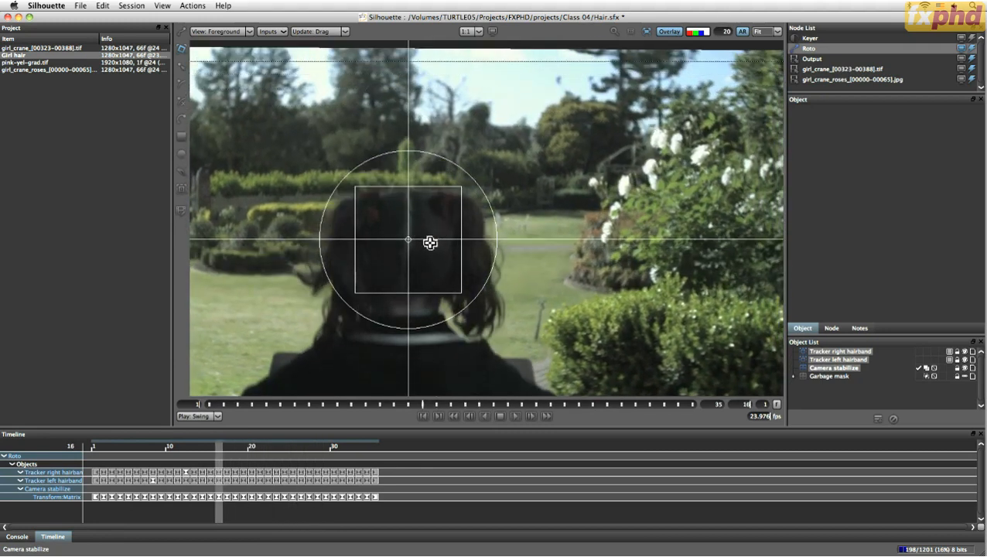
Add a Rotate keyframe to the Camera stabilize layer at frame 16.
left_click(841, 369)
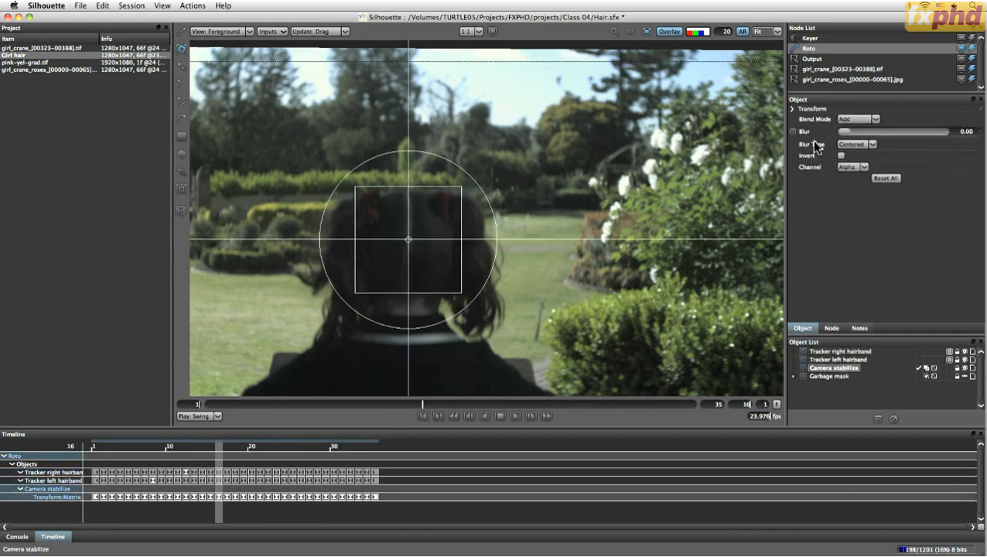
left_click(792, 109)
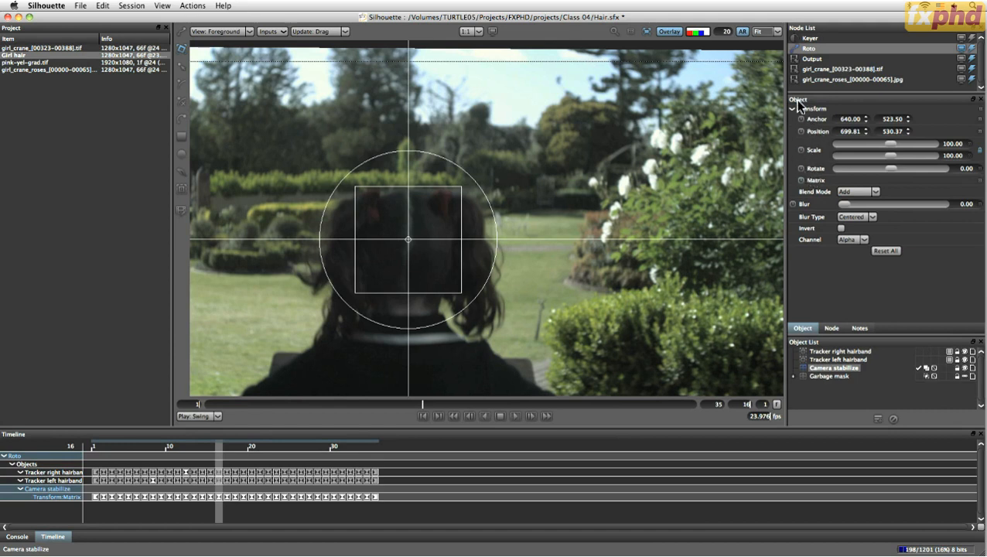
left_click(801, 168)
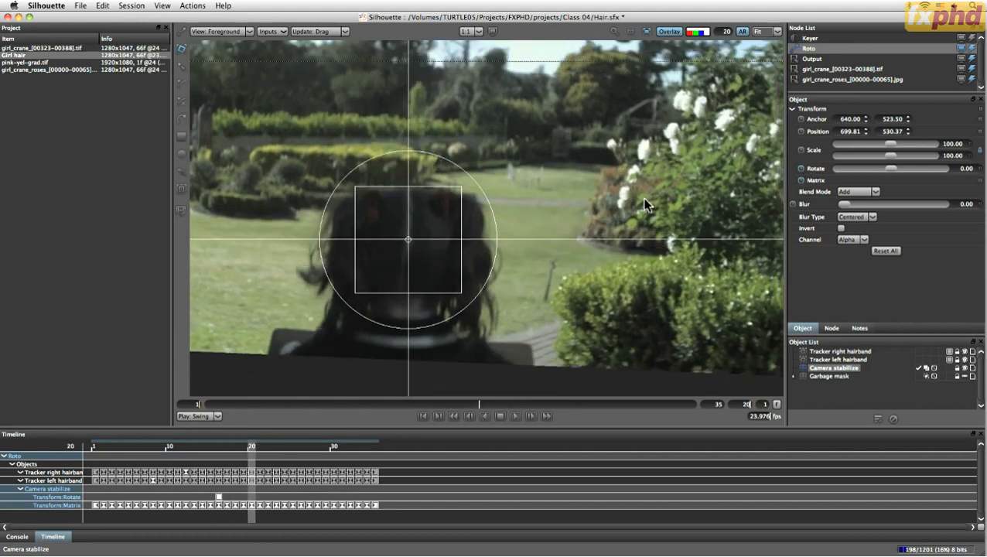
Rotate the Camera stabilize layer to about 1.86 at frame 20 in the unstabilized view and restore the stabilized view.
left_click_drag(490, 204, 571, 193)
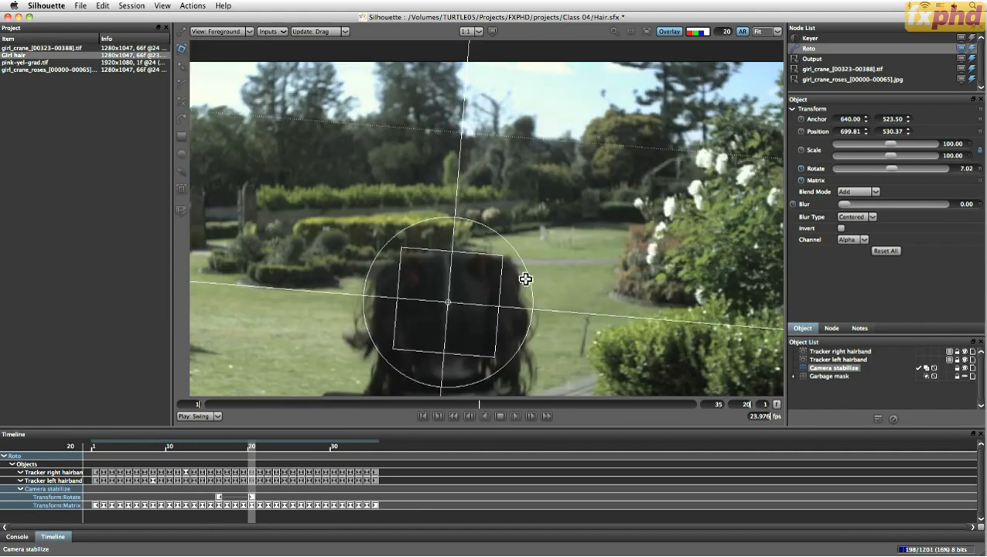
left_click_drag(524, 269, 526, 265)
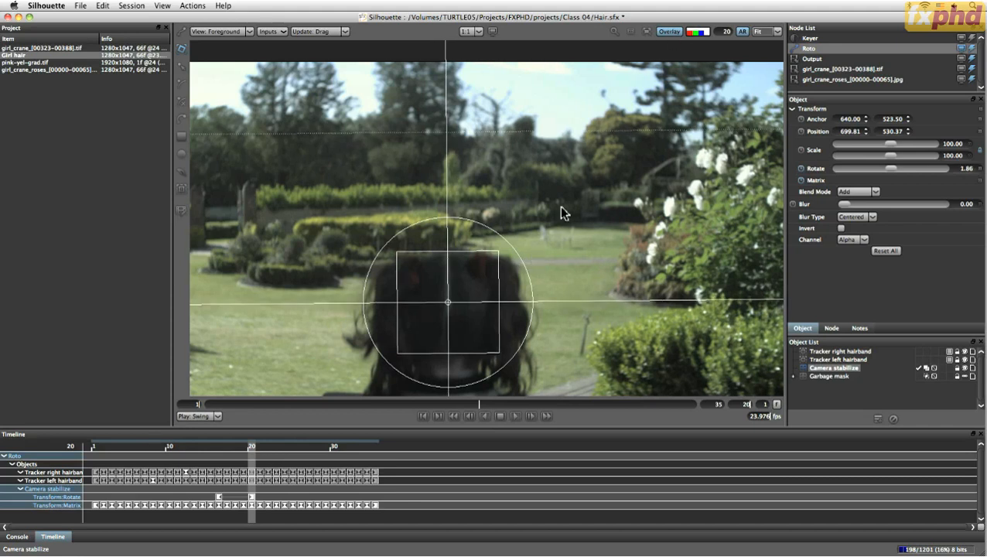
left_click(648, 33)
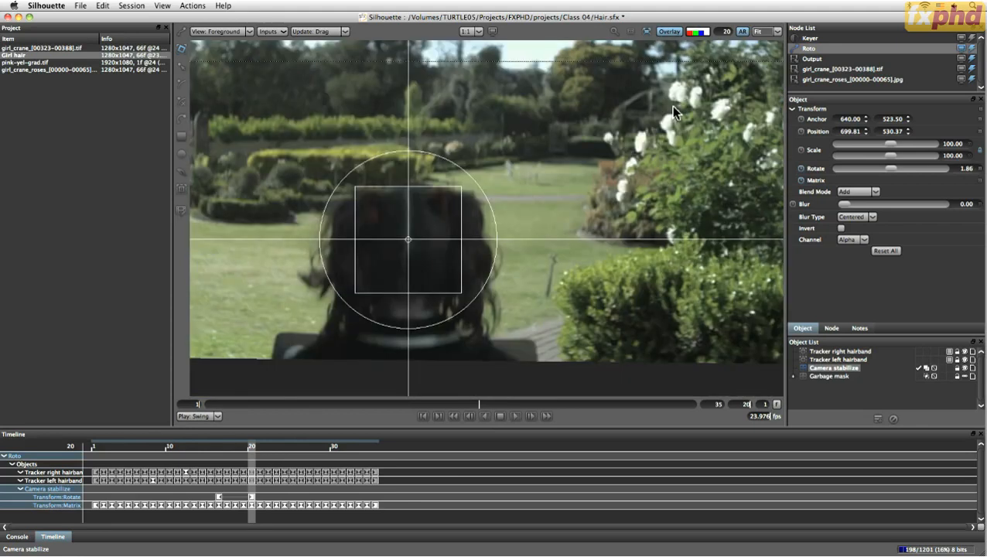
Step through the stabilized frames around frame 20 and on to frame 31 to examine the remaining head tilt.
key("Left")
key("Left")
key("Left")
key("Left")
key("Left")
key("Right")
key("Right")
key("Right")
key("Right")
key("Right")
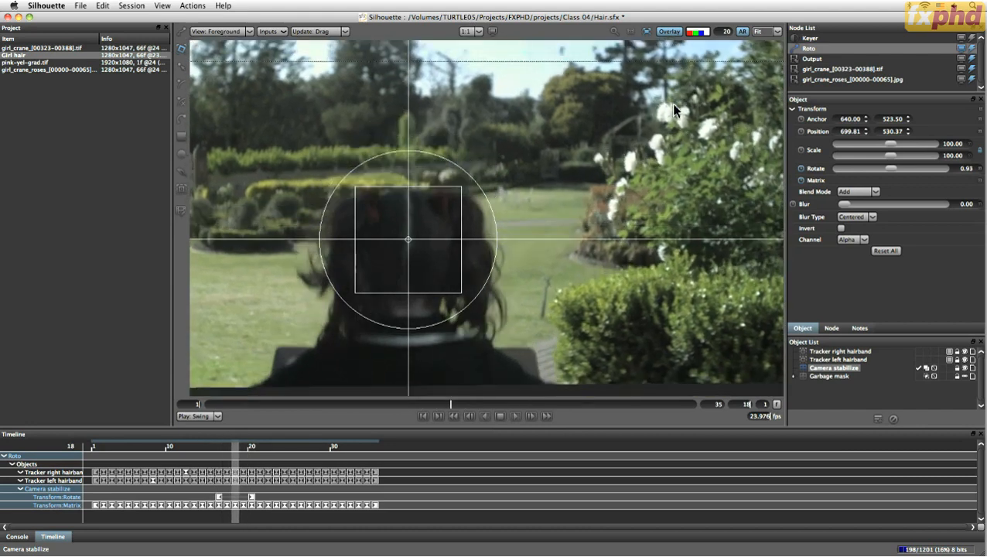
key("Right")
key("Right")
key("Right")
key("Right")
key("Right")
key("Right")
key("Right")
key("Right")
key("Right")
key("Right")
key("Right")
key("Right")
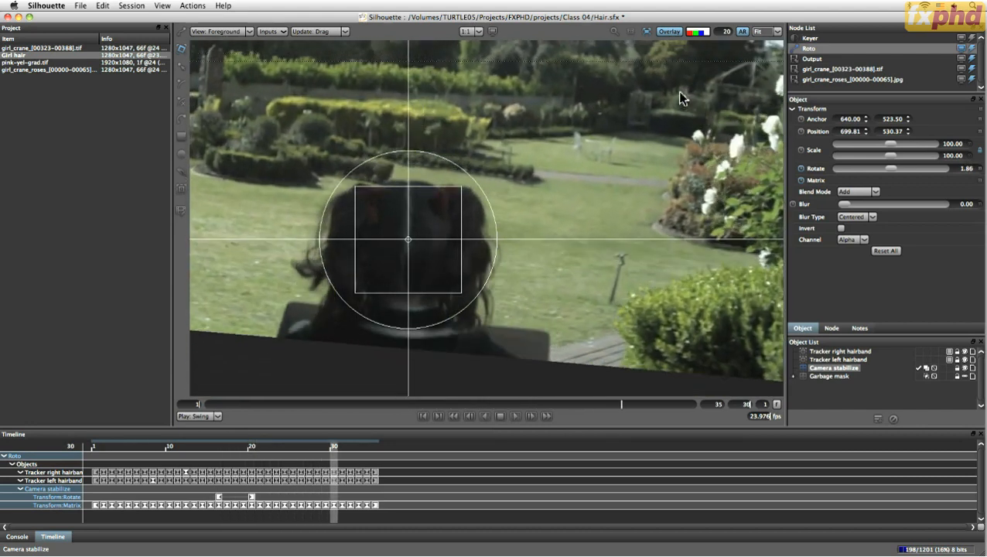
key("Right")
key("Left")
key("Left")
key("Left")
key("Right")
key("Right")
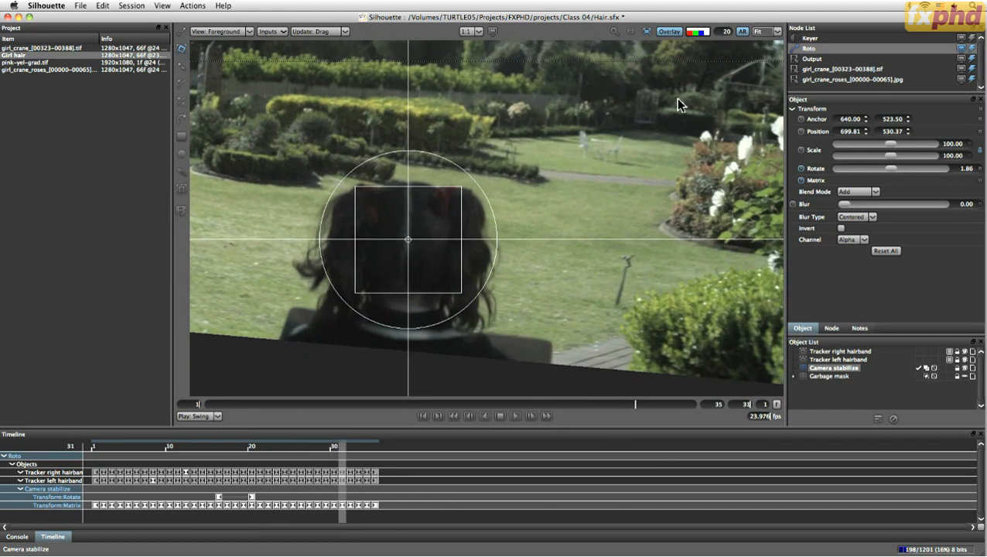
key("Left")
Rotate the Camera stabilize layer to about 3.64 at frame 31 and return to the stabilized view.
left_click(649, 31)
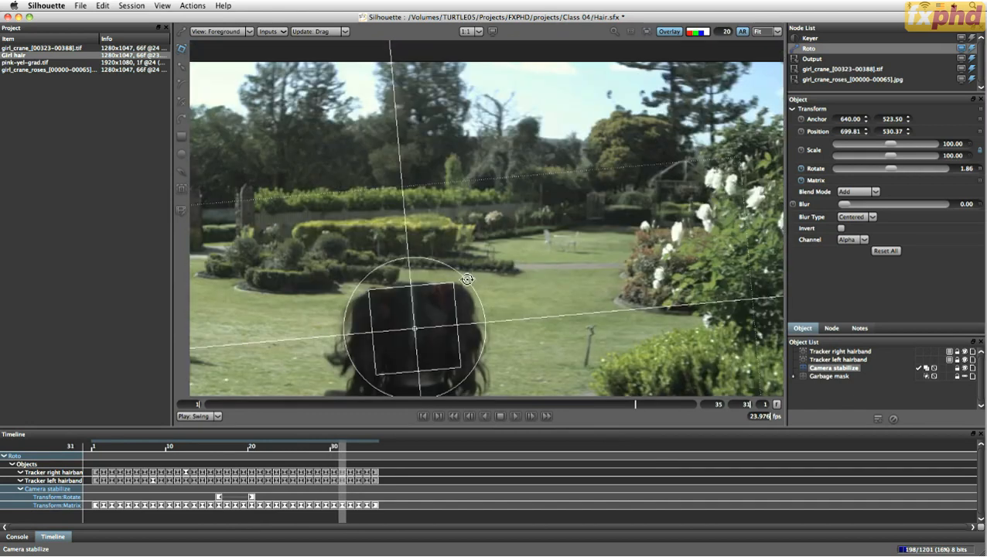
left_click_drag(468, 280, 469, 283)
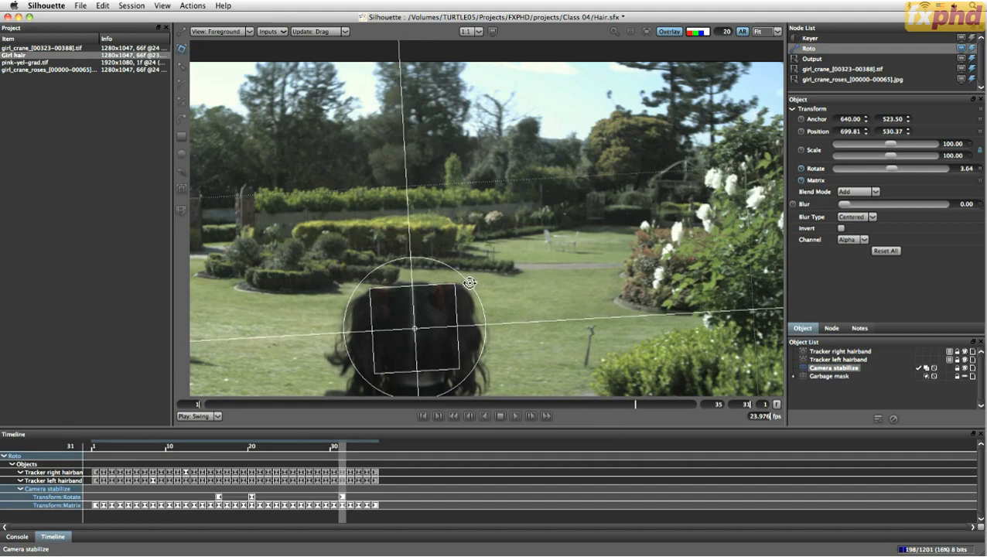
left_click(647, 32)
Step on toward the end of the shot and back to frame 1 to examine the corrected rotation.
key("Right")
key("Right")
key("Right")
key("Right")
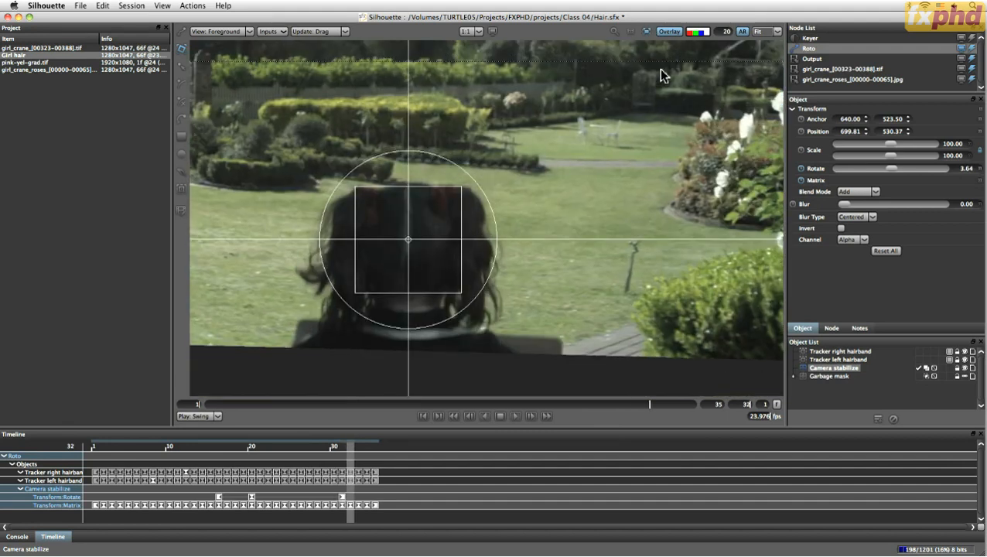
key("Left")
key("Left")
key("Left")
key("Left")
key("Left")
key("Left")
key("Left")
key("Left")
key("Left")
key("Left")
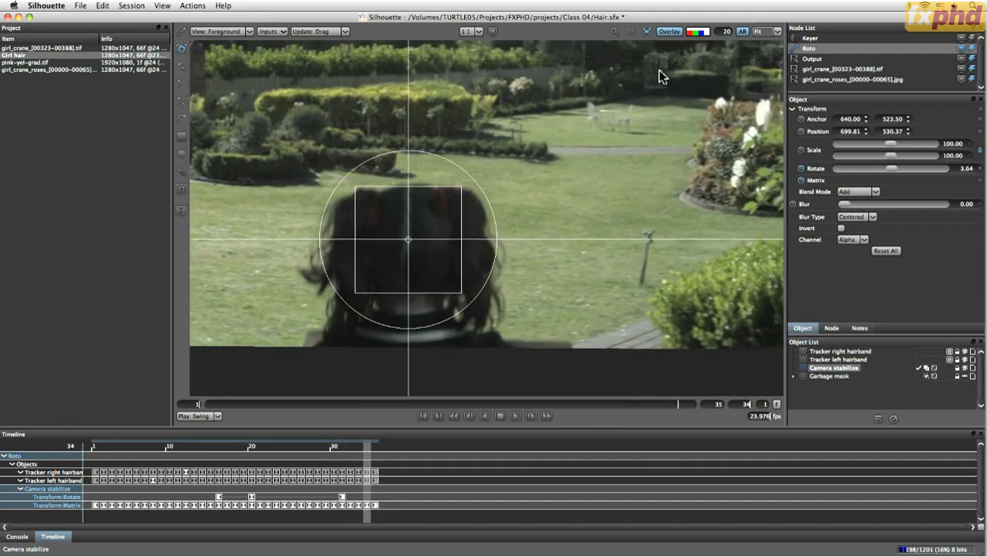
key("Left")
key("Left")
key("Left")
key("Left")
key("Left")
key("Left")
key("Left")
key("Left")
key("Left")
key("Left")
key("Left")
key("Left")
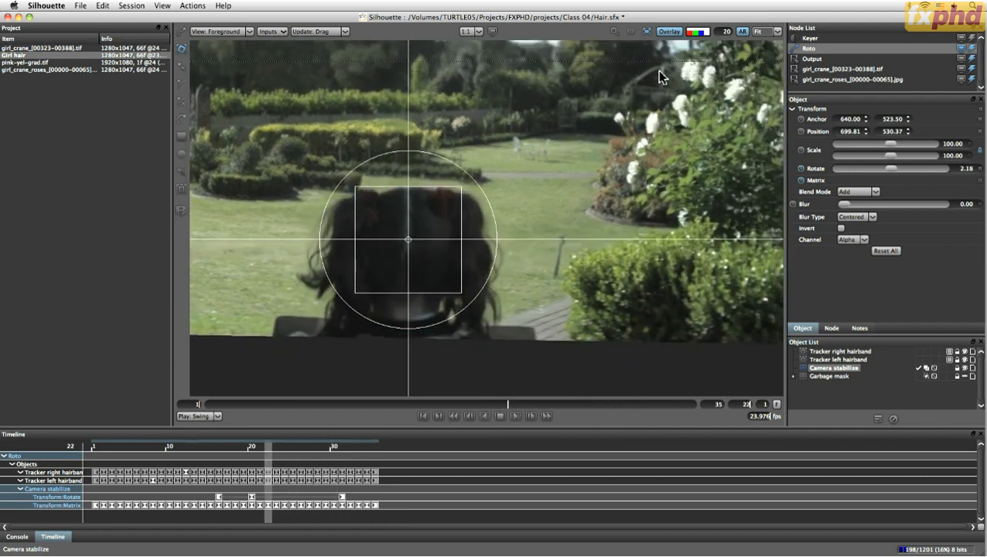
key("Left")
key("Left")
key("Left")
key("Left")
key("Left")
key("Left")
key("Left")
key("Left")
key("Left")
key("Left")
key("Left")
key("Left")
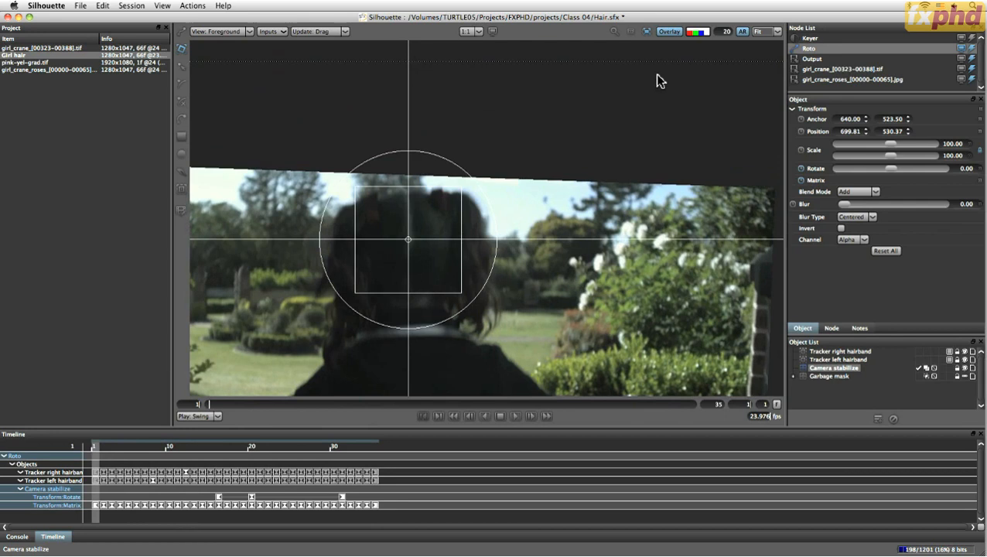
Add a Rotate keyframe to the Camera stabilize layer at frame 3.
key("Right")
key("Right")
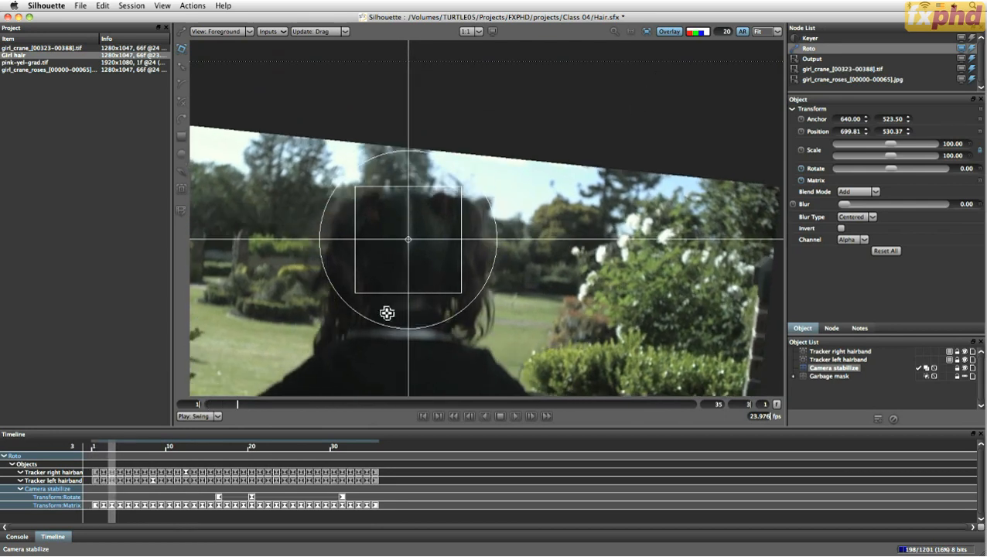
right_click(112, 503)
left_click(136, 449)
Rotate the Camera stabilize layer to about -0.66 at frame 1, undoing the first adjustment made in the stabilized view.
key("Left")
key("Left")
left_click_drag(476, 183, 480, 180)
key("super+z")
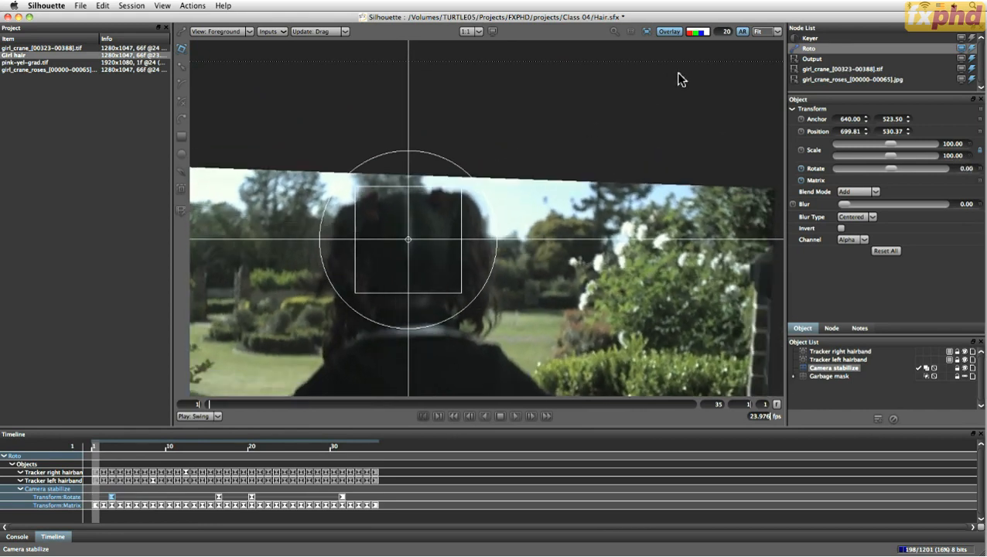
left_click(649, 32)
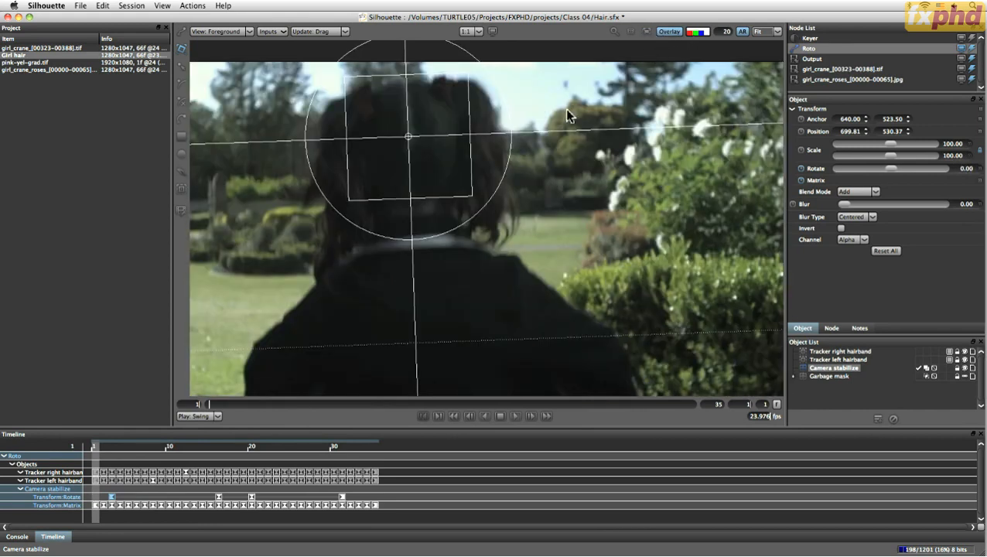
left_click_drag(501, 105, 501, 103)
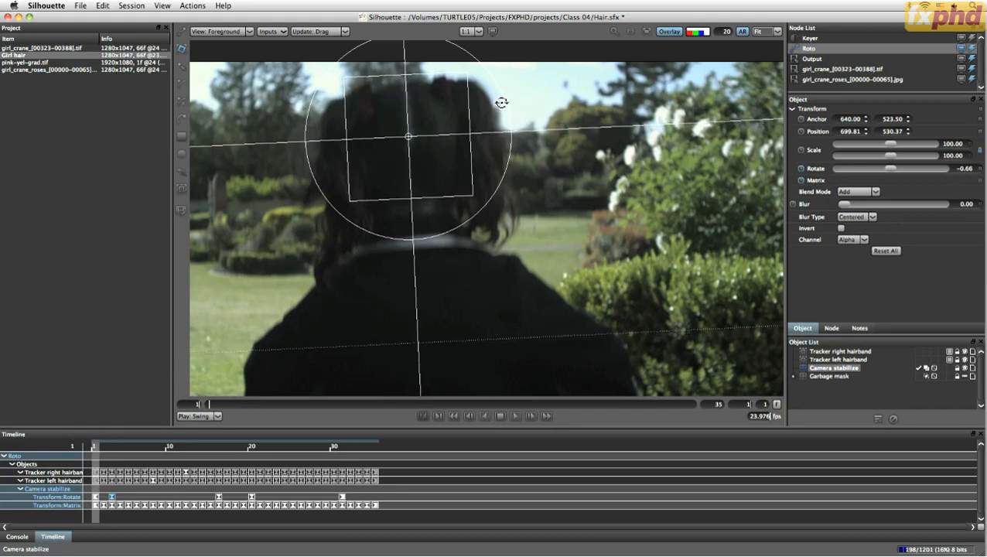
Step and play through the stabilized shot to check the rotation corrections, and stop playback.
key("Right")
key("Right")
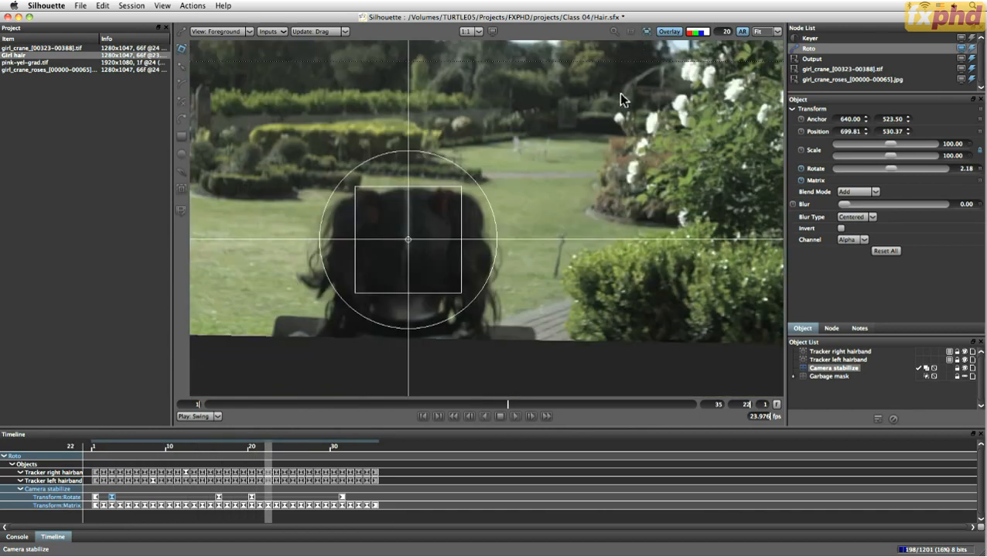
left_click(518, 416)
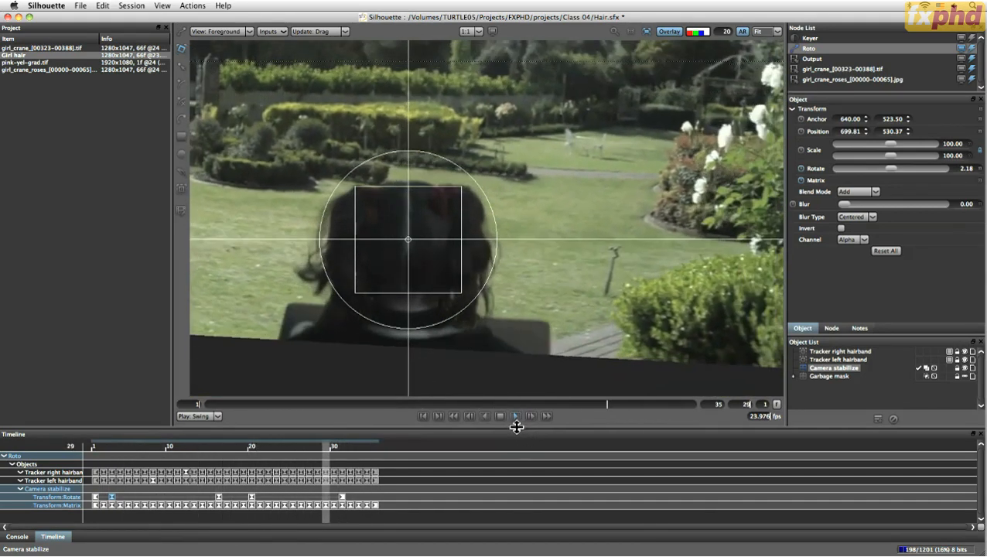
left_click(501, 417)
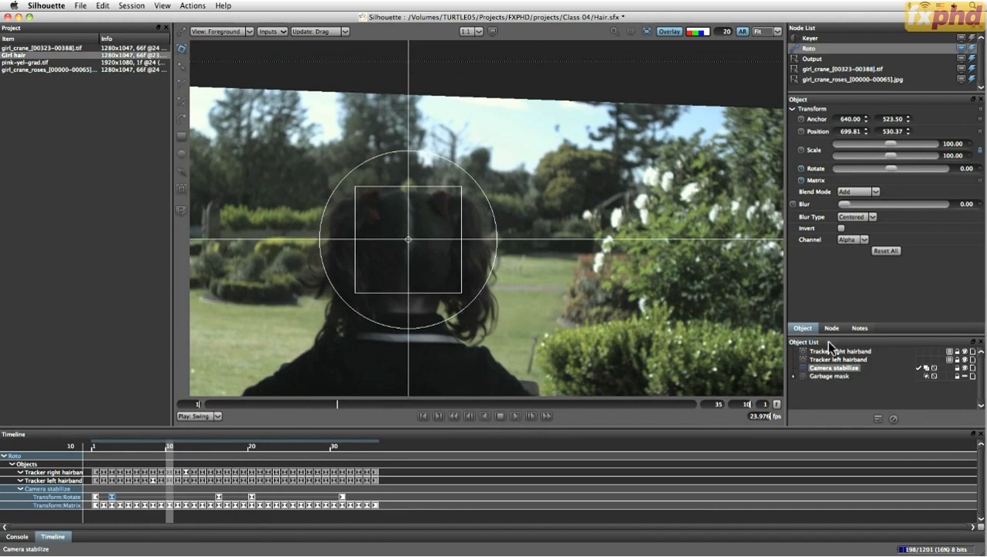
Reorder the object list so that the Camera stabilize layer and both hairband trackers sit below the Garbage mask.
left_click_drag(828, 370, 833, 392)
left_click_drag(834, 354, 839, 379)
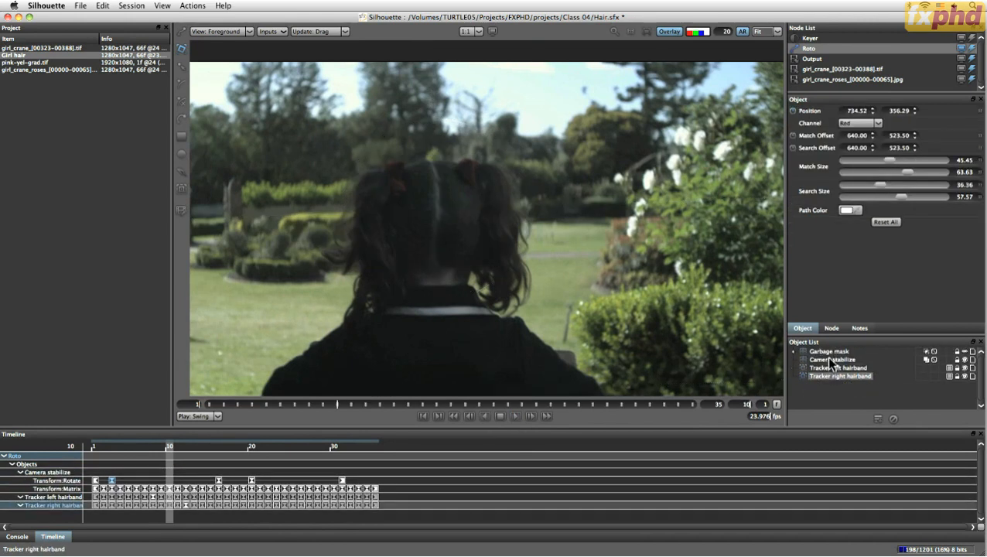
Duplicate the Camera stabilize layer and move the copy above the Garbage mask in the object list.
left_click(826, 358)
key("super+v")
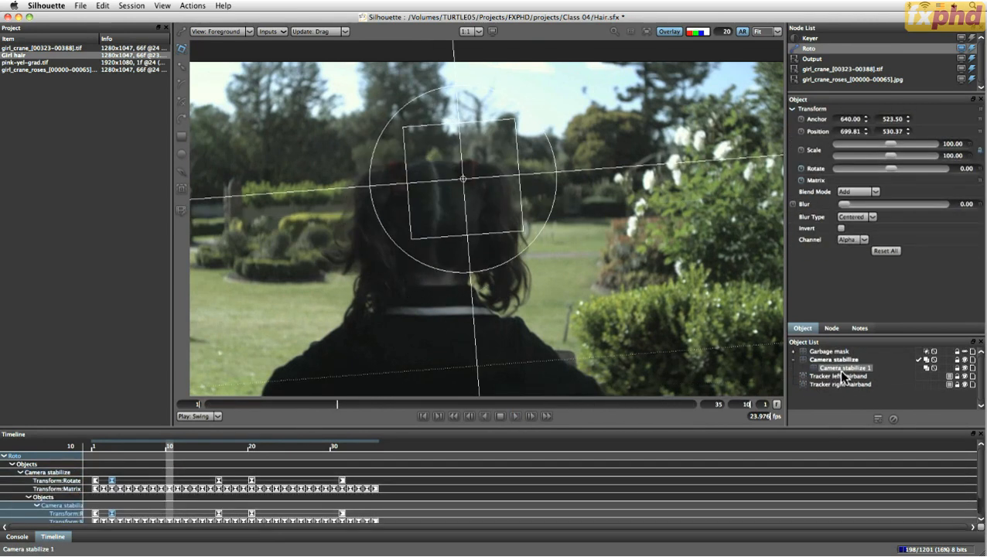
mouse_move(834, 370)
left_mouse_down()
mouse_move(833, 348)
mouse_move(842, 352)
left_mouse_up()
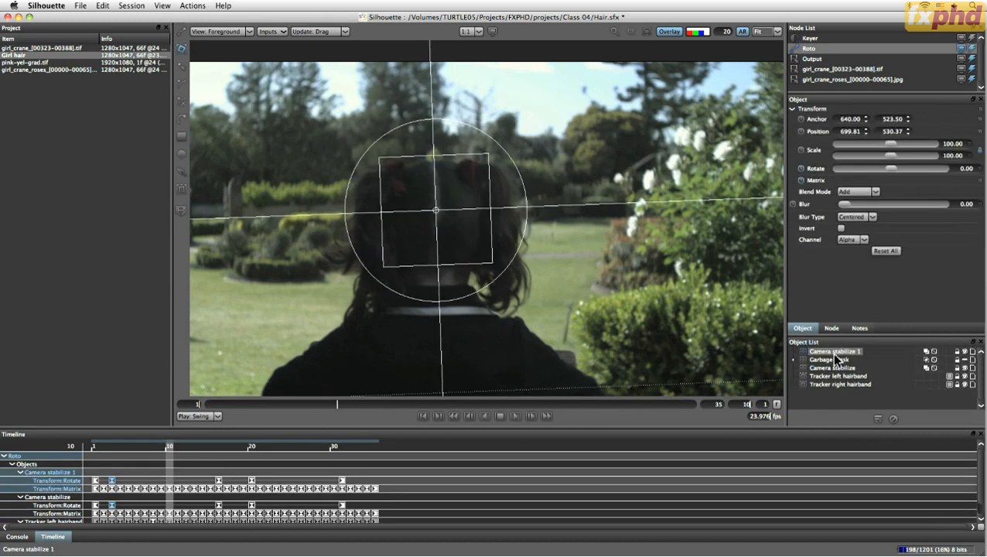
Rename the copied stabilize layer Girl hair.
double_click(835, 352)
type("C")
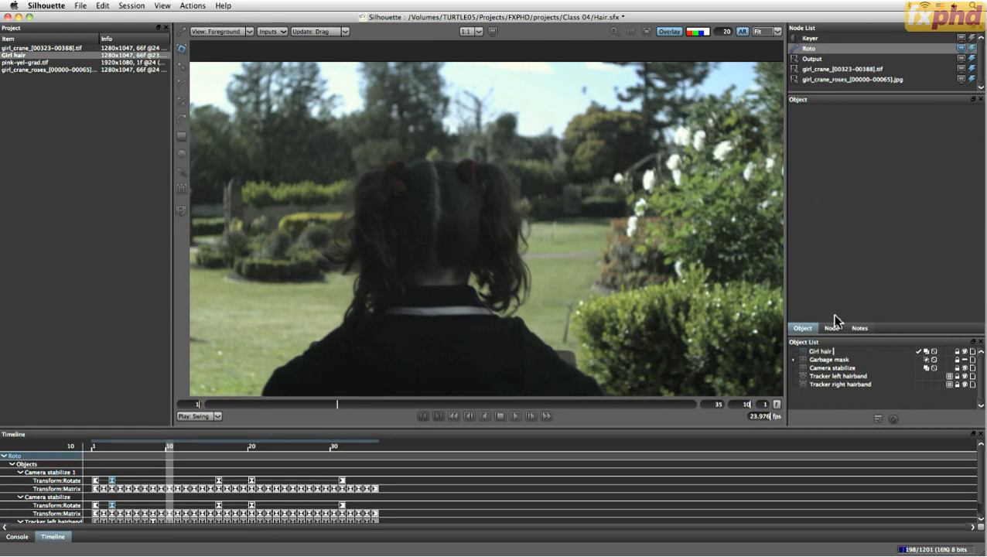
key("Return")
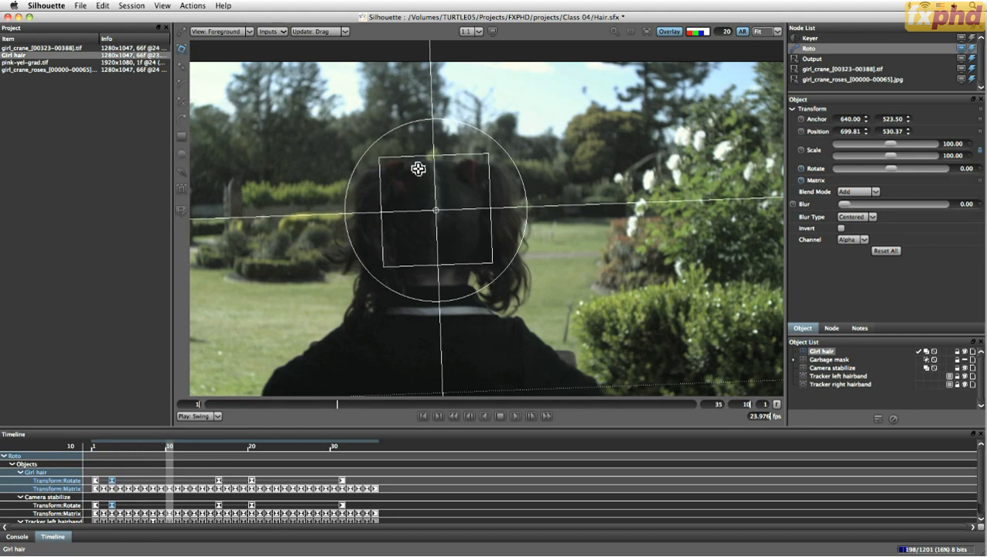
Draw a closed X-spline around the girl's skull between the pigtails inside the Girl hair layer at frame 7.
left_click(182, 102)
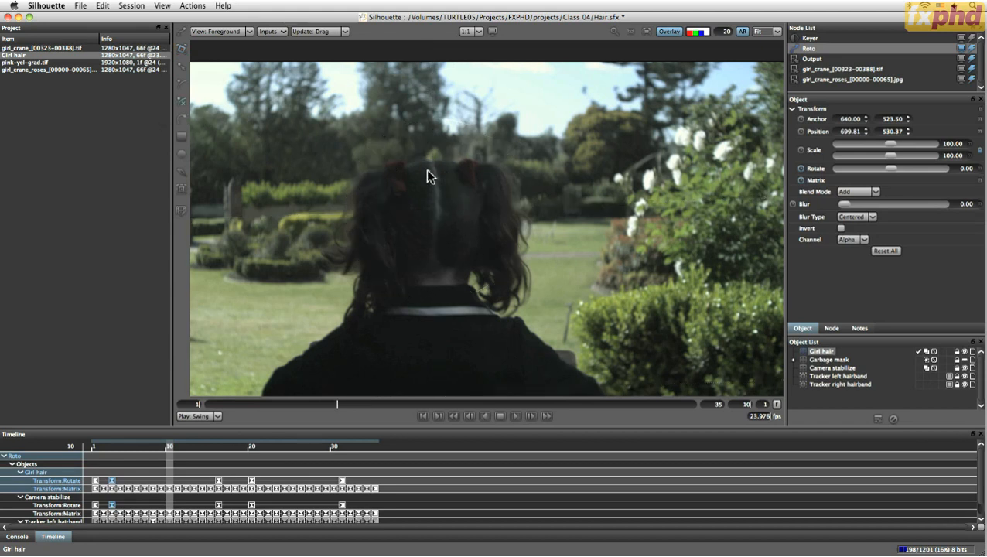
mouse_move(334, 403)
left_mouse_down()
mouse_move(270, 402)
mouse_move(312, 405)
left_mouse_up()
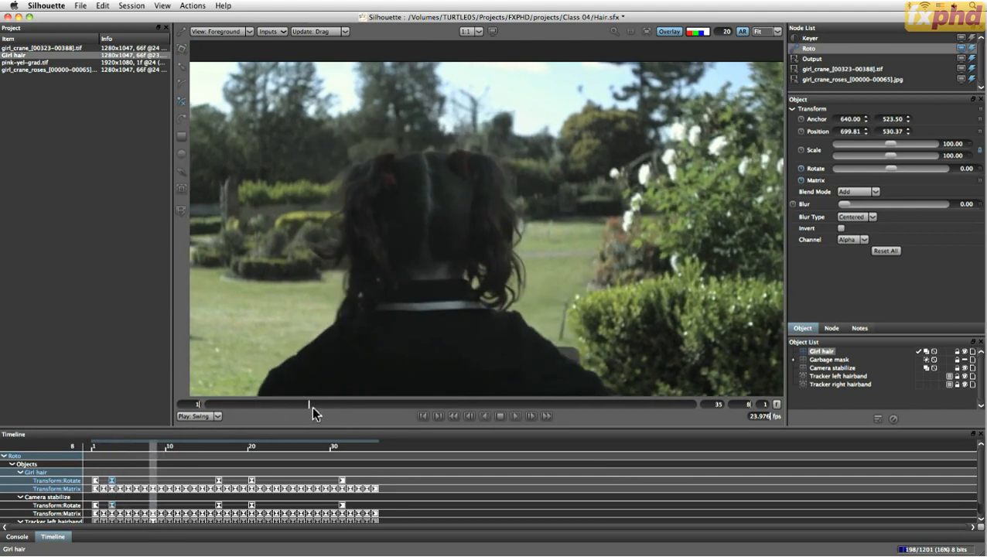
mouse_move(312, 405)
left_mouse_down()
mouse_move(236, 403)
mouse_move(302, 402)
mouse_move(294, 400)
left_mouse_up()
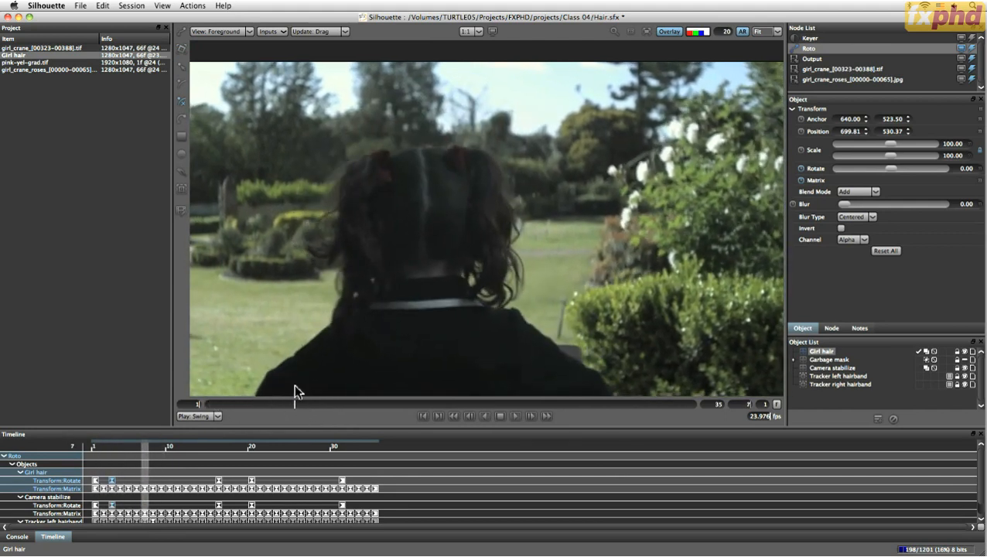
left_click(412, 148)
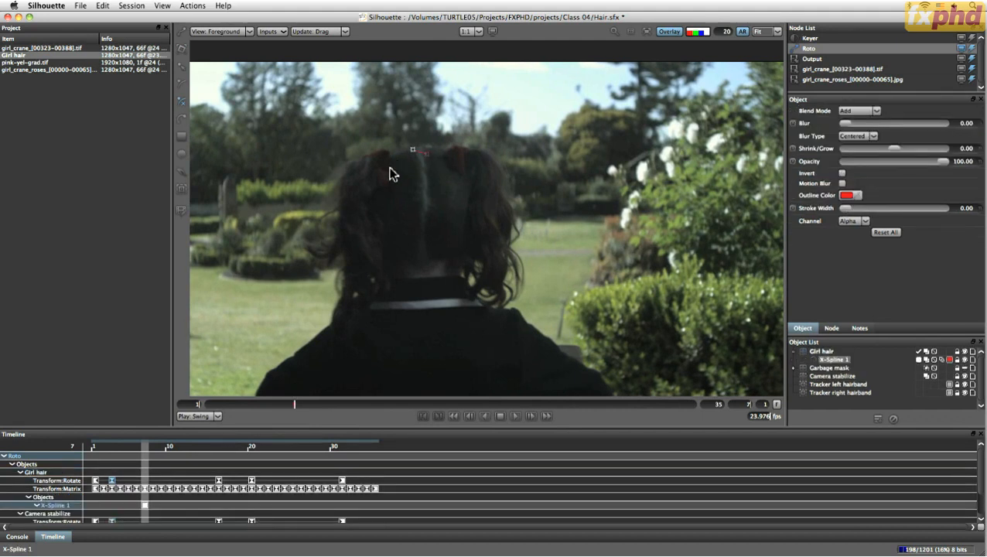
left_click(388, 159)
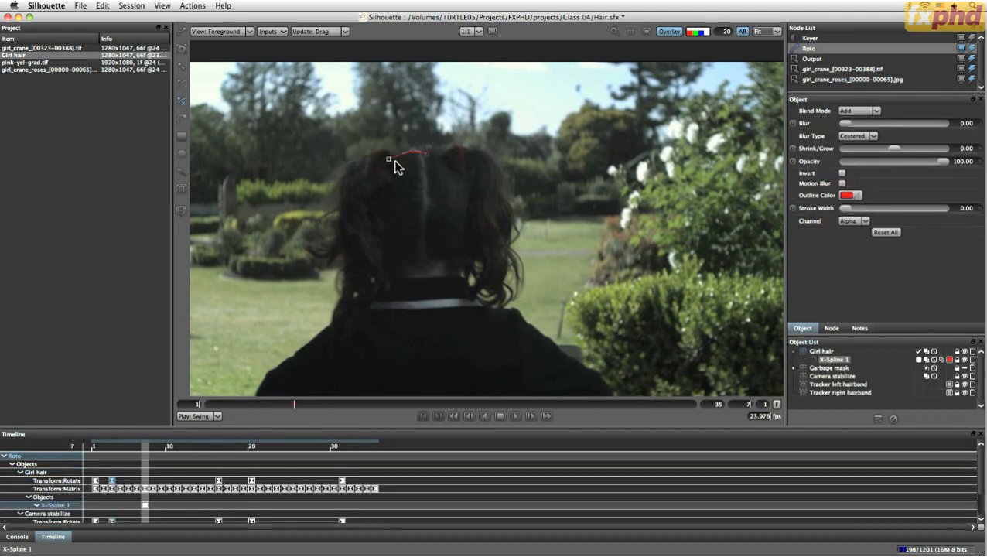
left_click(363, 199)
left_click(374, 243)
left_click(387, 276)
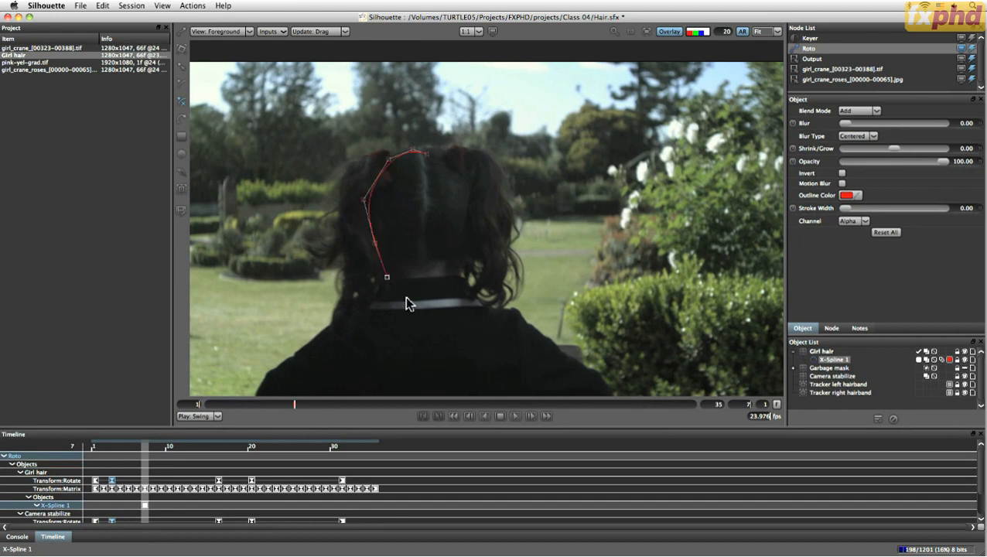
left_click(390, 292)
left_click(459, 290)
left_click(469, 222)
left_click(473, 165)
left_click(425, 153)
left_click(426, 153)
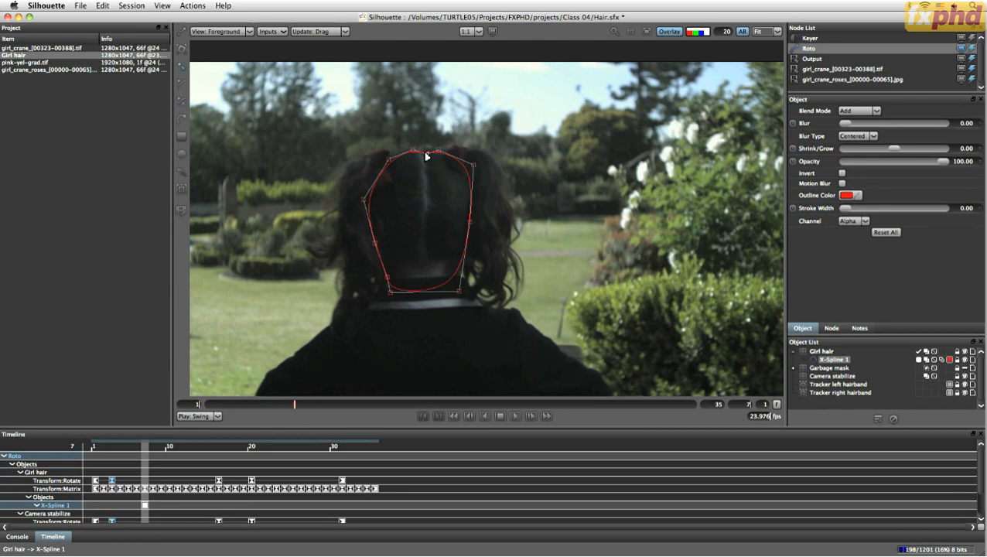
Reshape the skull spline by moving its top and side points outward to fit the head between the pigtails.
left_click_drag(426, 153, 417, 152)
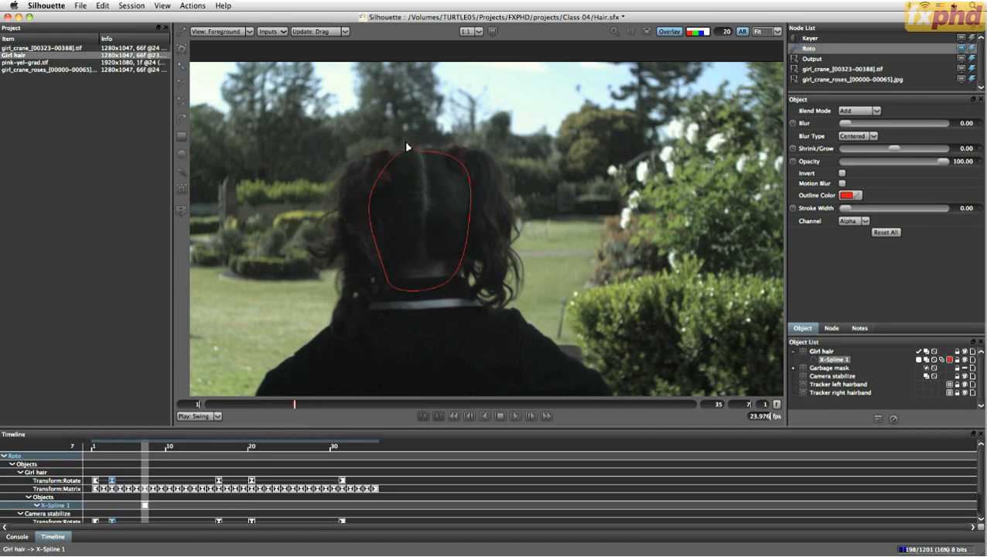
mouse_move(473, 167)
left_mouse_down()
mouse_move(489, 154)
mouse_move(476, 162)
left_mouse_up()
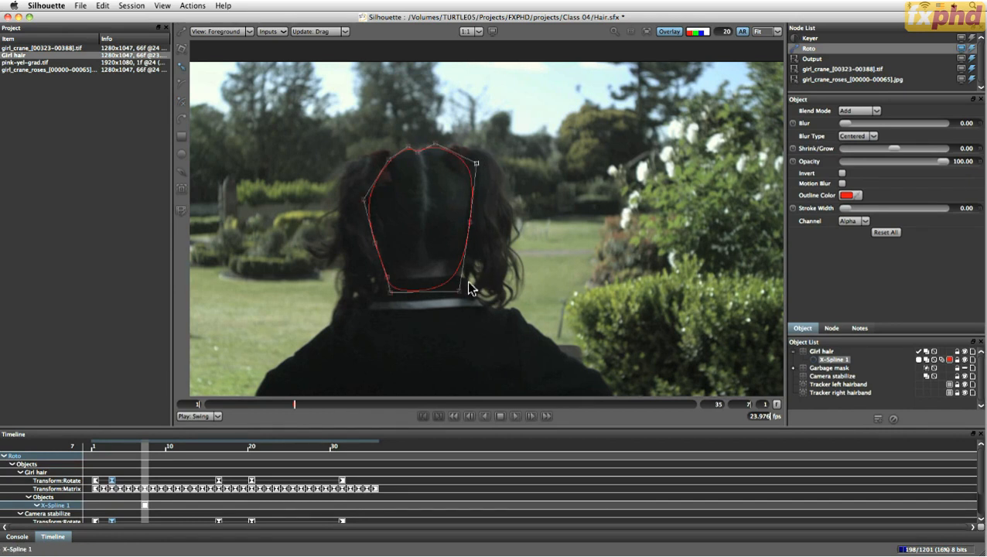
left_click_drag(473, 219, 474, 229)
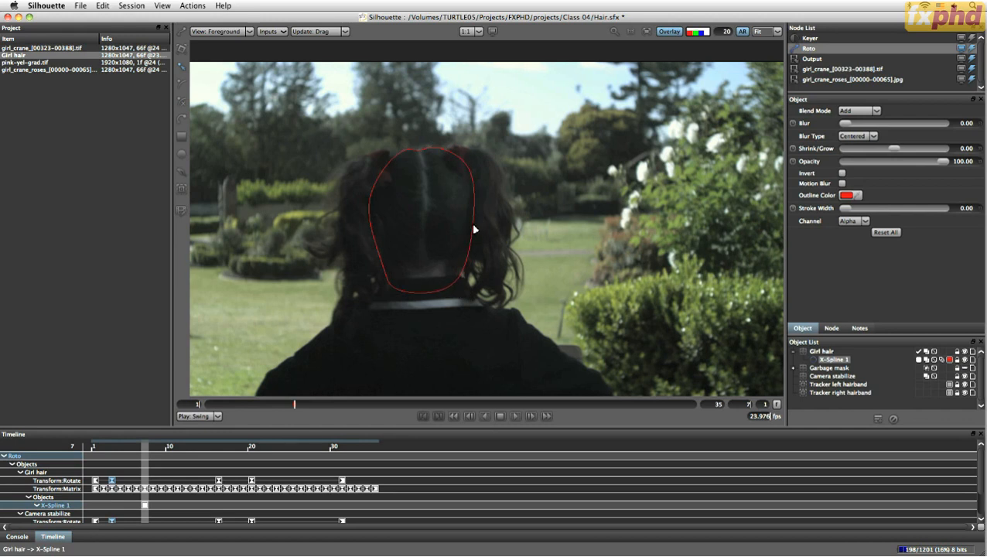
mouse_move(387, 283)
left_mouse_down()
mouse_move(363, 289)
mouse_move(381, 286)
left_mouse_up()
left_click_drag(374, 247, 367, 247)
left_click_drag(368, 204, 362, 201)
left_click_drag(388, 160, 368, 170)
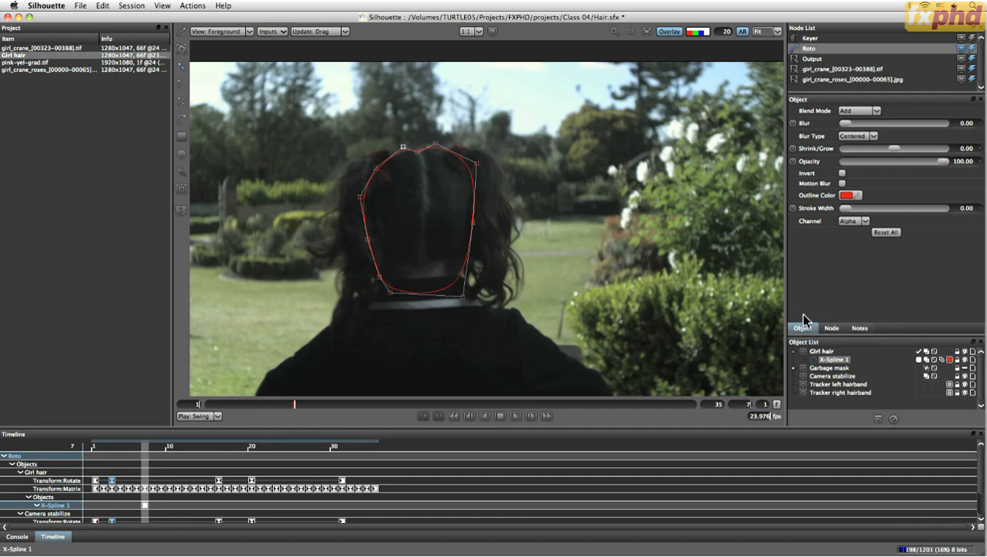
Rename the new X-spline main skull.
left_click(840, 361)
type("main skull")
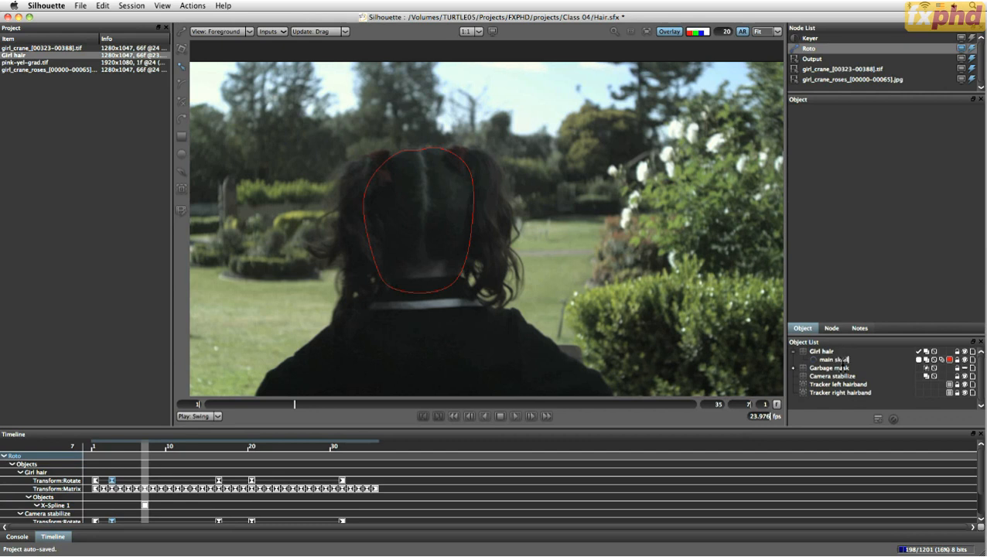
key("Return")
Scrub through the stabilized shot from frame 1 and add a main skull keyframe at frame 19.
left_click_drag(295, 412, 190, 405)
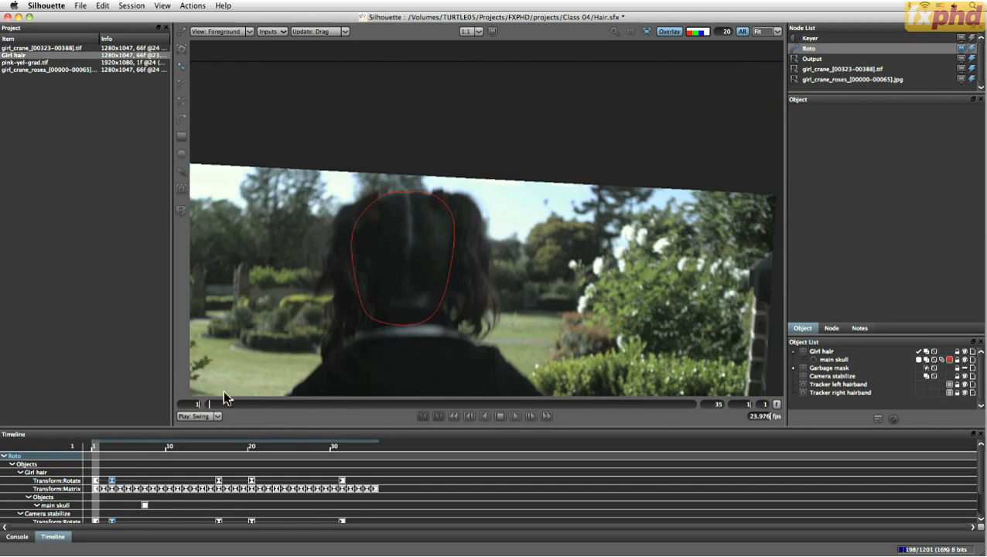
left_click_drag(206, 404, 471, 433)
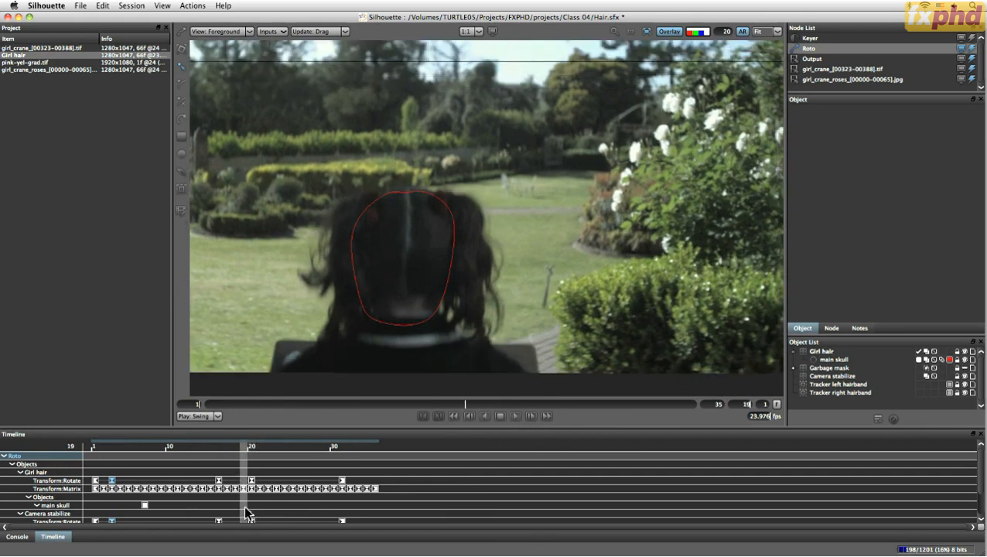
right_click(248, 512)
left_click(293, 462)
Compare the frames after 19 and shift the main skull shape slightly upward at frame 23 to match the head.
key("Right")
key("Right")
key("Right")
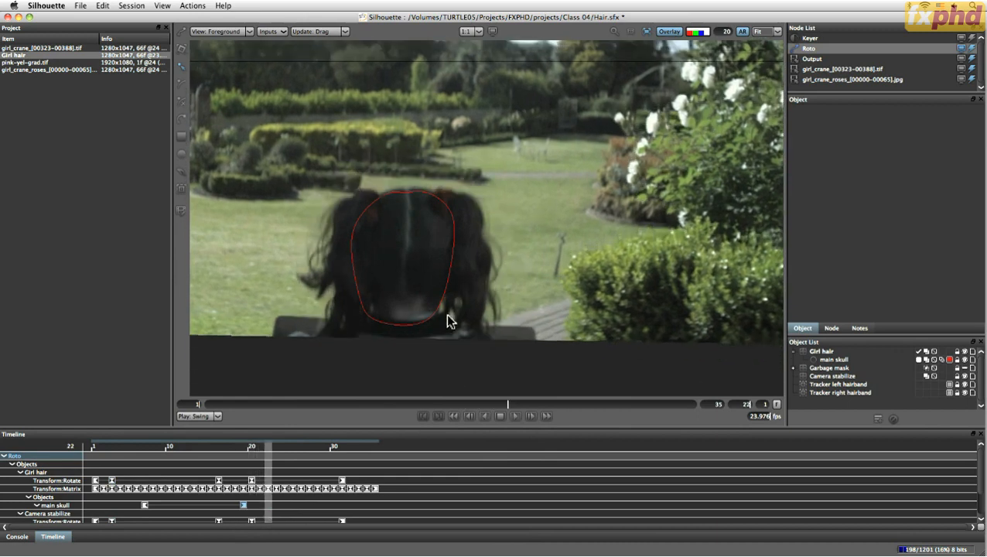
key("Left")
key("Left")
key("Right")
key("Right")
key("Right")
key("Right")
key("Left")
key("Left")
key("Right")
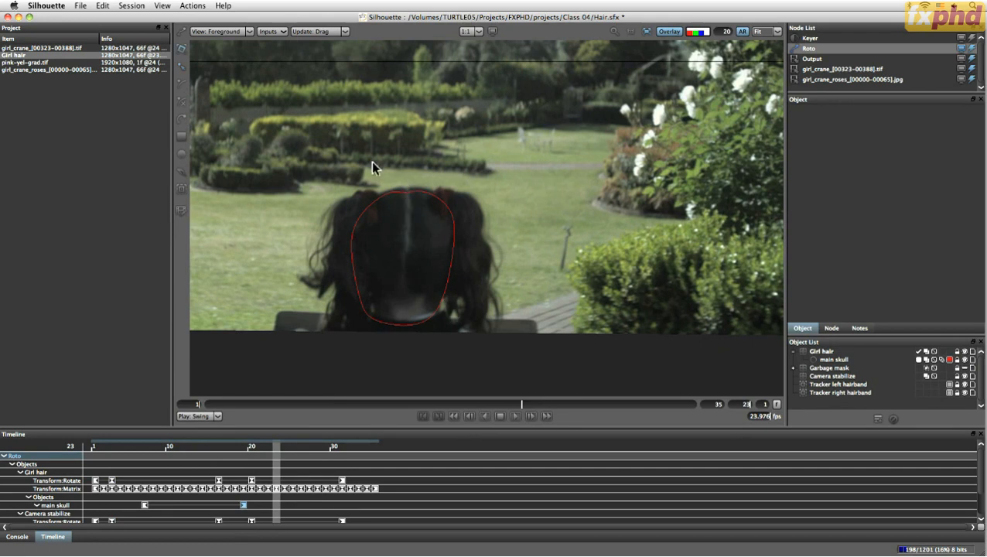
left_click(402, 190)
left_click_drag(423, 194, 425, 189)
left_click_drag(425, 189, 426, 192)
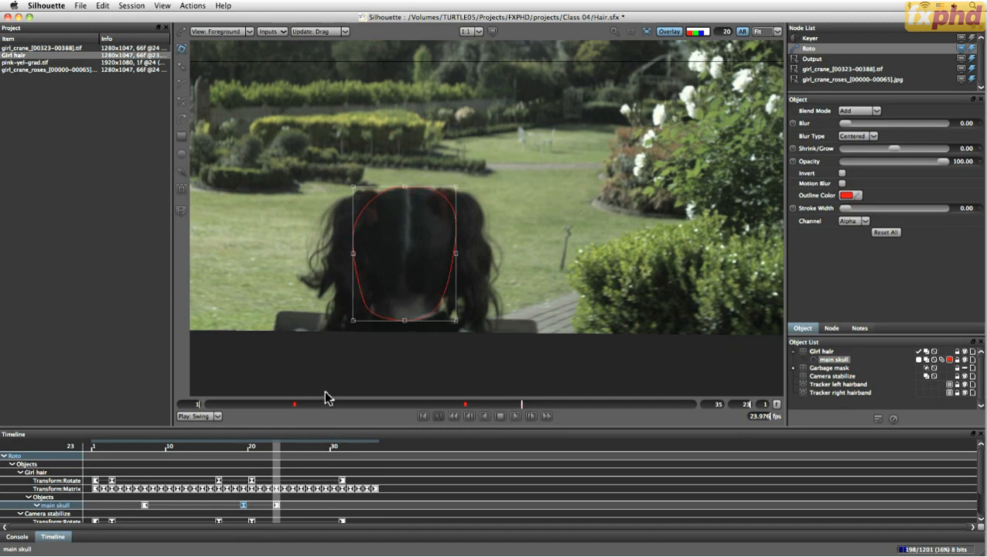
Step back and forth through the frames to examine how the main skull outline follows the head.
key("z")
key("z")
key("z")
key("z")
key("z")
key("z")
key("z")
key("z")
key("z")
key("z")
key("z")
key("z")
key("z")
key("z")
key("z")
key("x")
key("x")
key("x")
key("x")
key("x")
key("x")
key("x")
key("x")
key("z")
key("z")
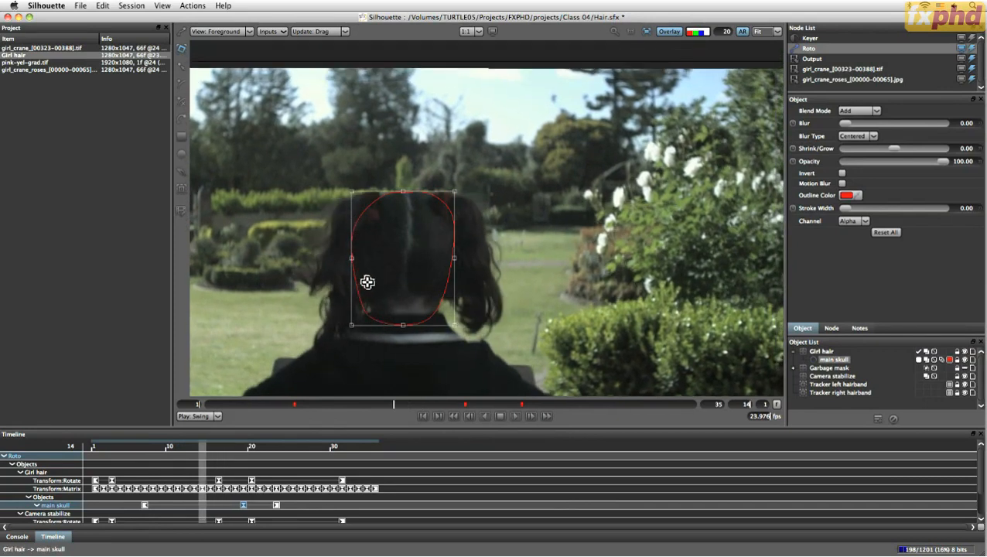
key("x")
key("x")
key("x")
key("x")
key("x")
key("x")
key("z")
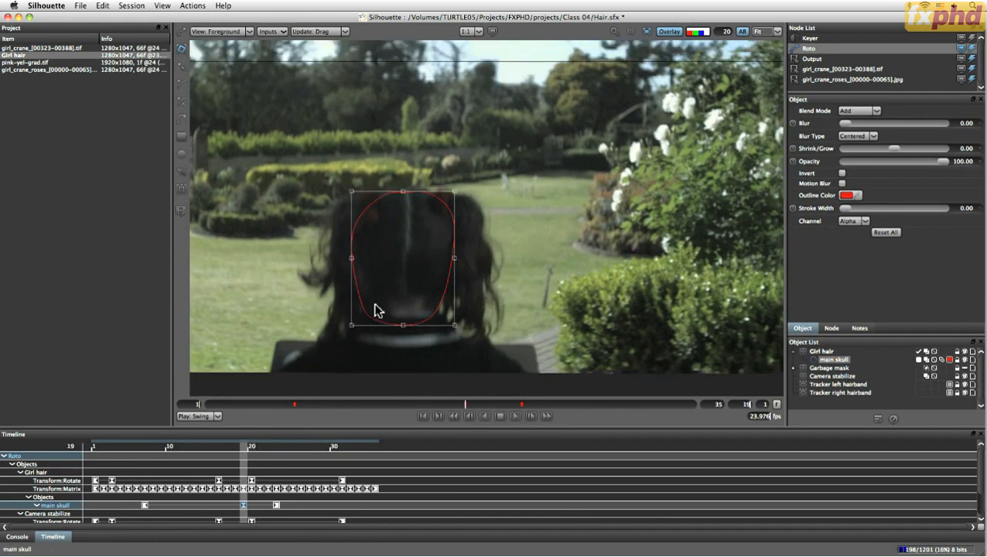
Enable multi-frame editing and reshape the main skull spline by raising its lower edge and widening its right side.
left_click(181, 209)
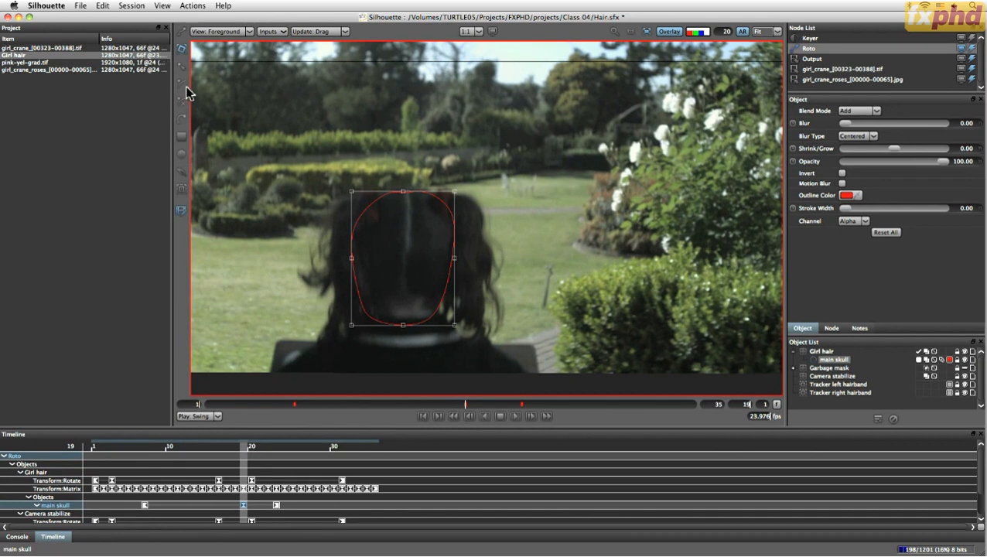
left_click(183, 68)
left_click_drag(361, 306, 375, 324)
mouse_move(441, 334)
left_mouse_down()
mouse_move(426, 326)
mouse_move(432, 331)
left_mouse_up()
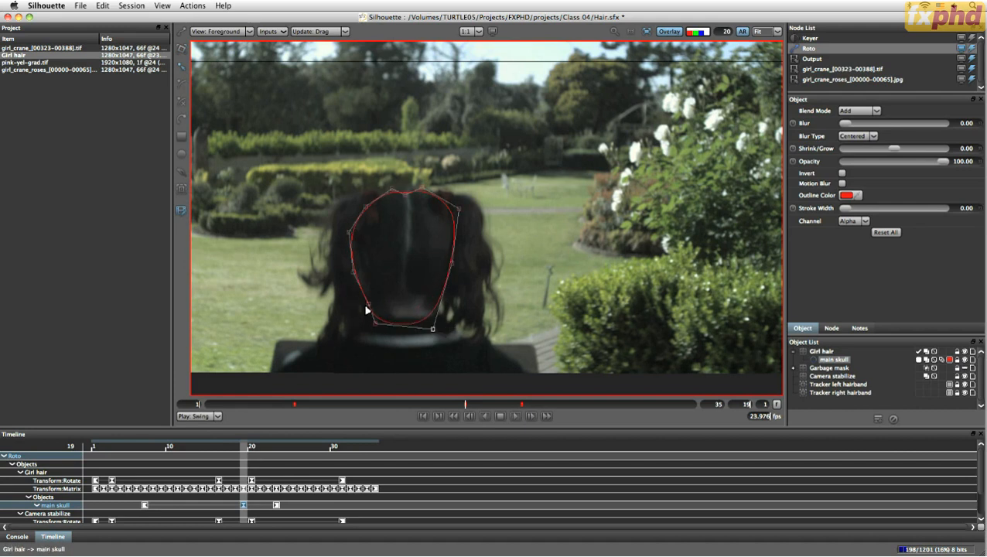
mouse_move(352, 274)
left_mouse_down()
mouse_move(363, 269)
mouse_move(351, 272)
left_mouse_up()
left_click_drag(374, 325, 389, 306)
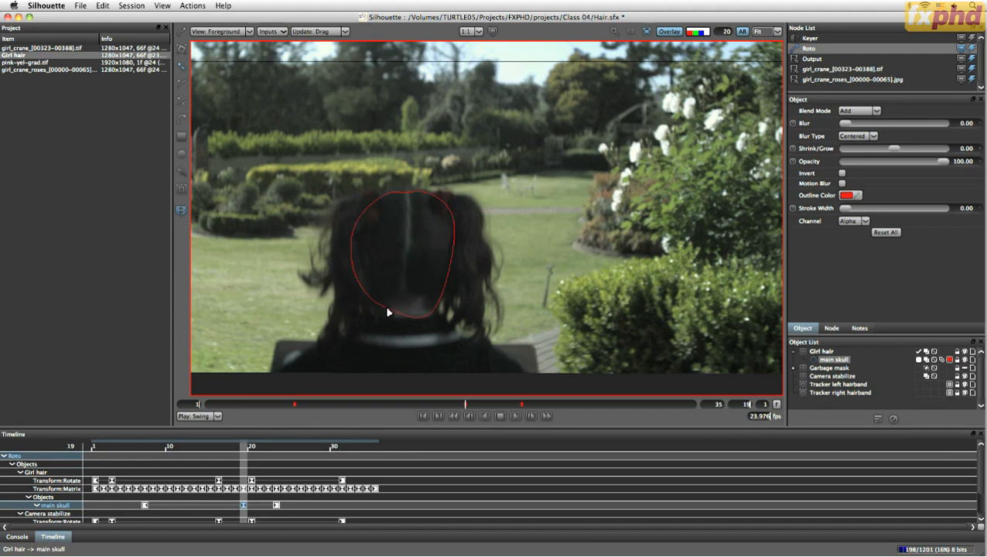
left_click_drag(429, 320, 381, 314)
left_click_drag(453, 264, 457, 263)
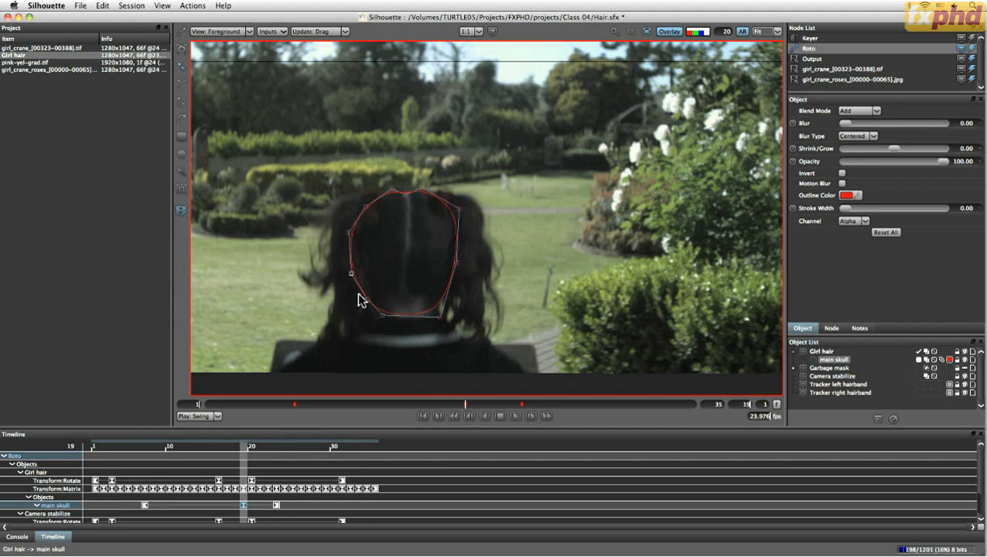
Smooth the main skull spline's left side and lower-left corner across all keyframes, and turn off multi-frame editing.
left_click(341, 258)
left_click(346, 255)
left_click_drag(367, 208, 358, 212)
left_click_drag(383, 315, 397, 309)
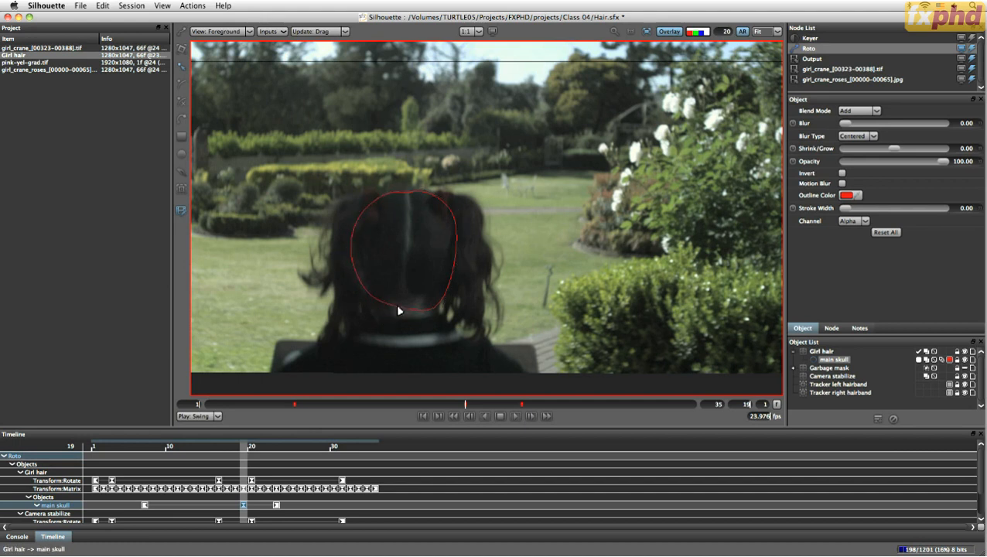
left_click(359, 275)
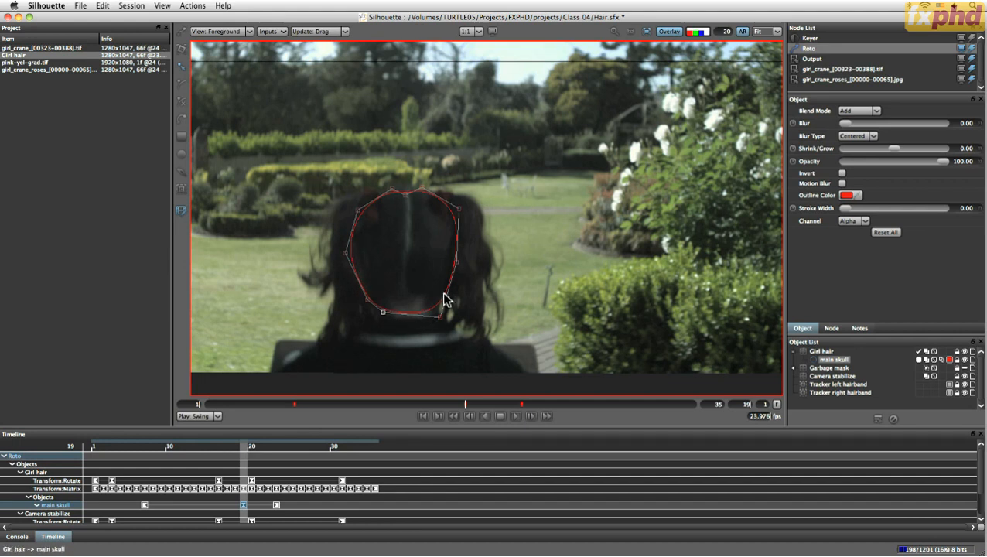
left_click(180, 210)
Nudge the whole main skull shape slightly upward at frame 26 to match the head.
mouse_move(474, 406)
left_mouse_down()
mouse_move(197, 405)
mouse_move(564, 393)
mouse_move(511, 403)
mouse_move(568, 410)
left_mouse_up()
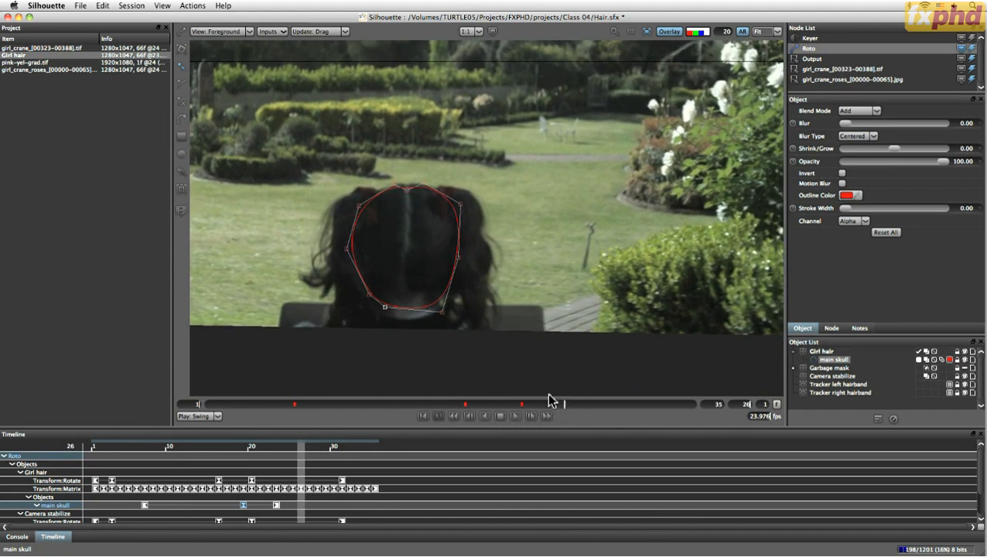
key("z")
key("z")
key("x")
key("x")
key("x")
key("z")
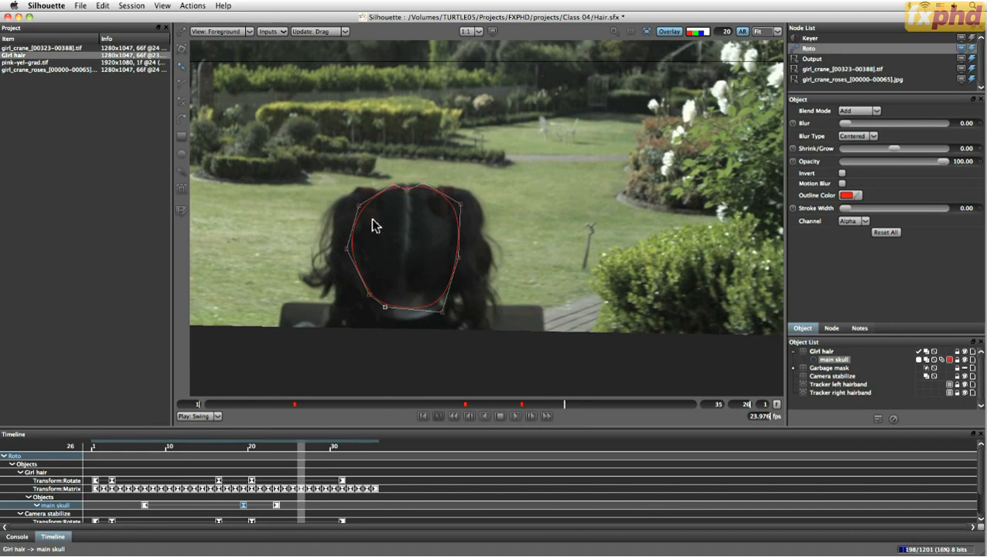
key("t")
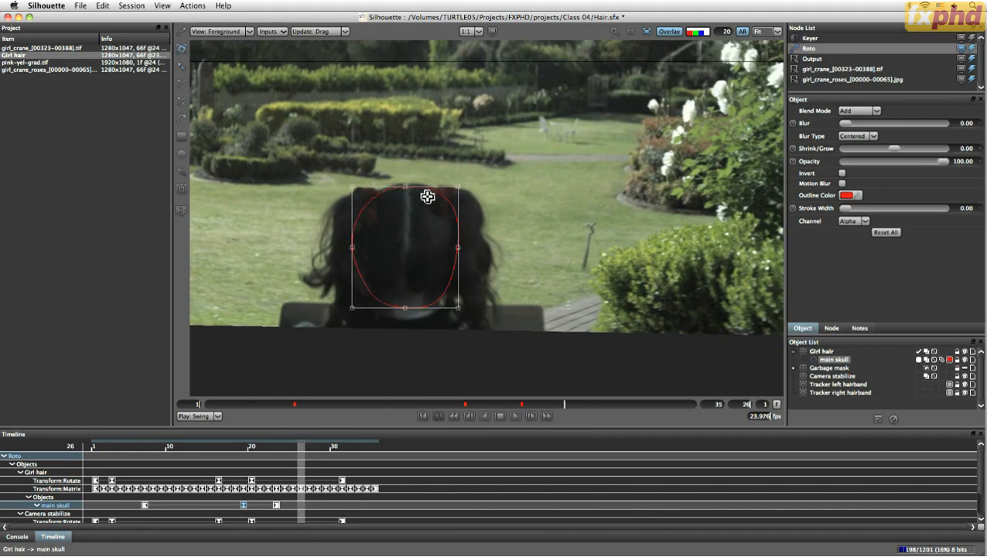
key("shift+Up")
key("Down")
key("Down")
key("Down")
key("Down")
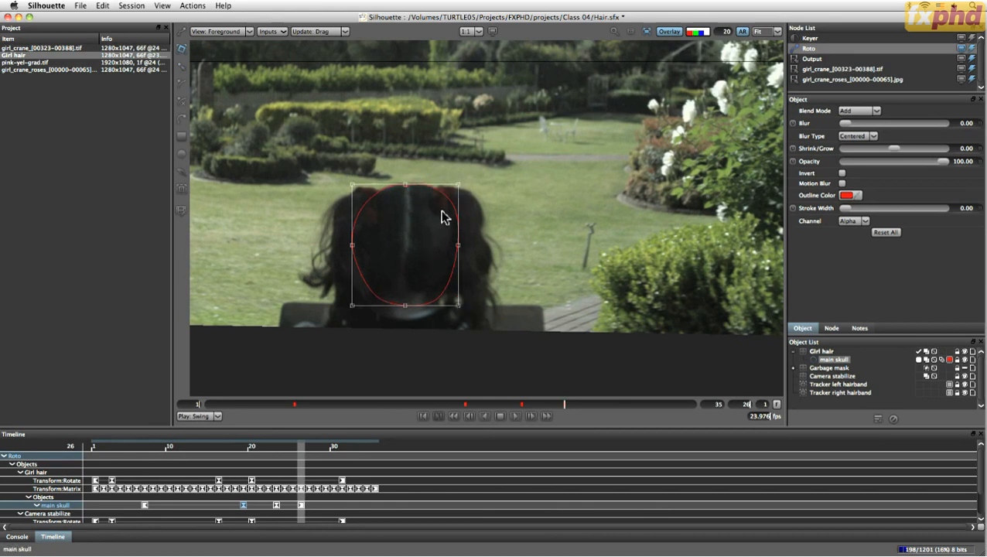
key("Up")
key("Down")
Step back and forth through the frames up to about frame 30 to examine how the main skull outline follows the head.
key("x")
key("x")
key("x")
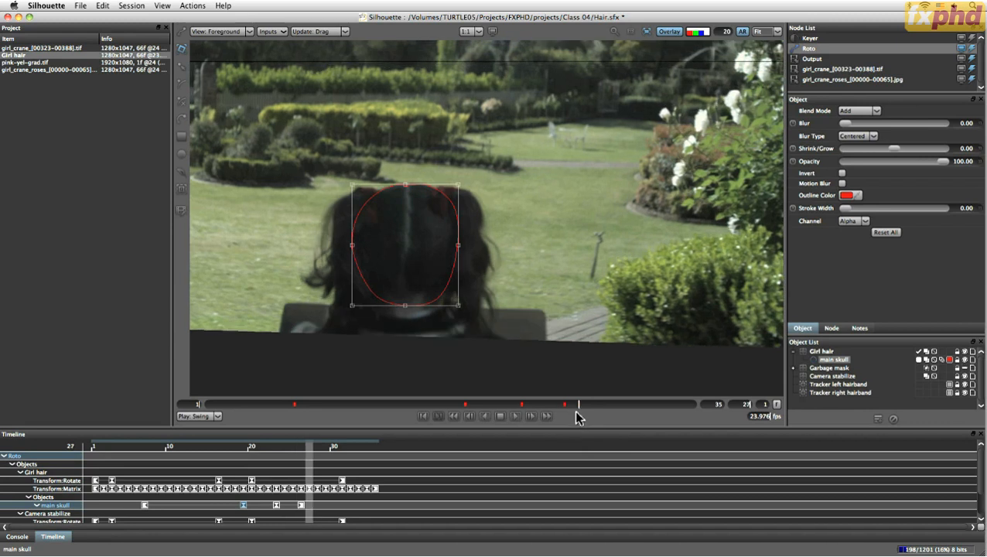
key("x")
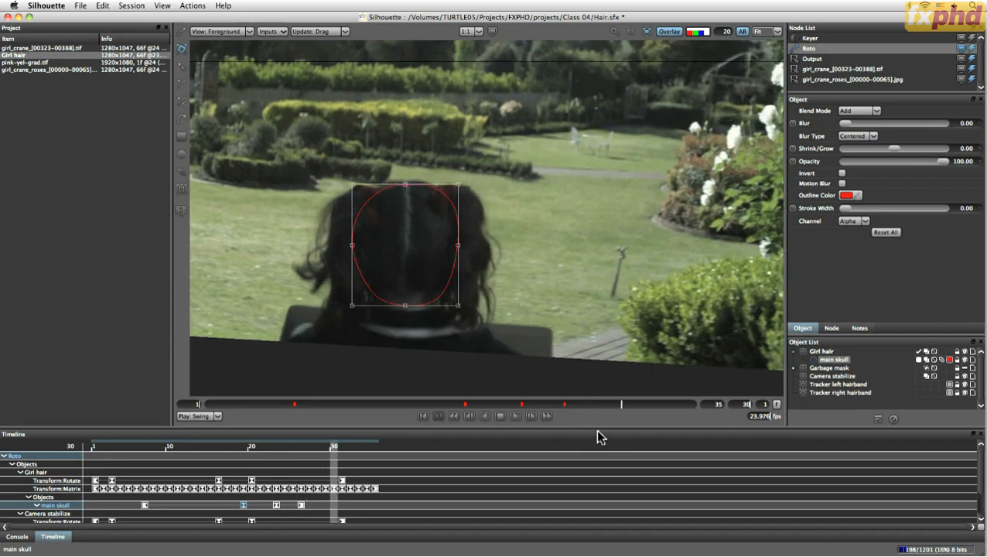
key("z")
key("z")
key("z")
key("z")
key("z")
key("z")
key("z")
key("z")
key("x")
key("x")
key("x")
key("x")
key("x")
key("x")
key("x")
key("x")
Raise the top edge of the main skull spline and pull its right side slightly inward at frame 30.
key("z")
key("z")
key("x")
key("x")
key("x")
key("z")
left_click_drag(406, 183, 456, 180)
left_click_drag(353, 179, 353, 179)
Lower the top edge of the main skull spline and bring its left side slightly inward at frame 33.
key("x")
key("x")
key("x")
key("x")
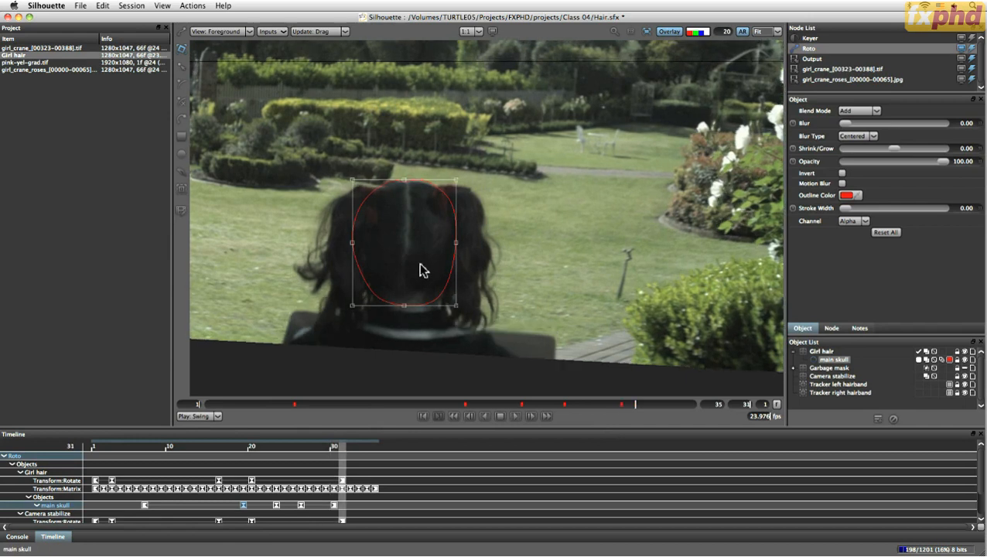
key("z")
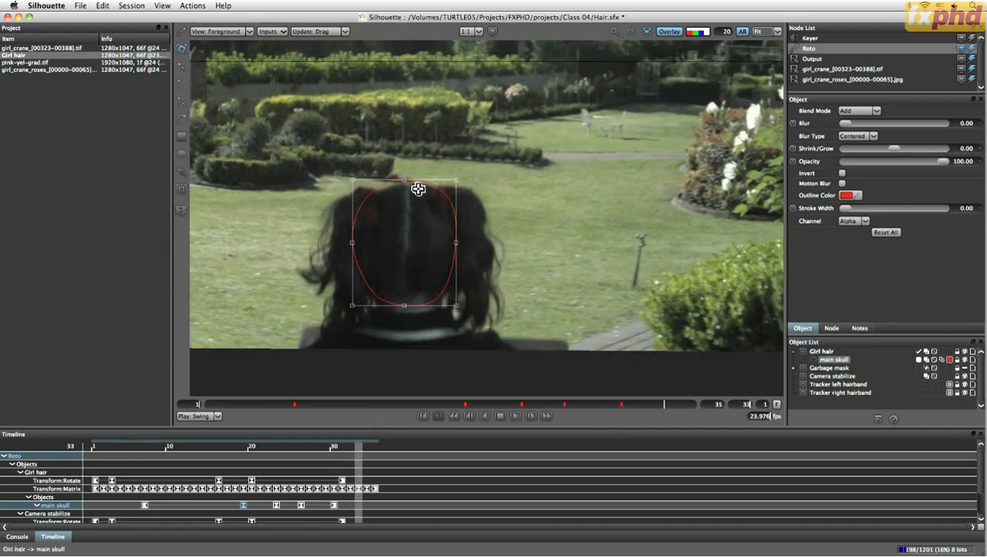
left_click_drag(403, 178, 403, 183)
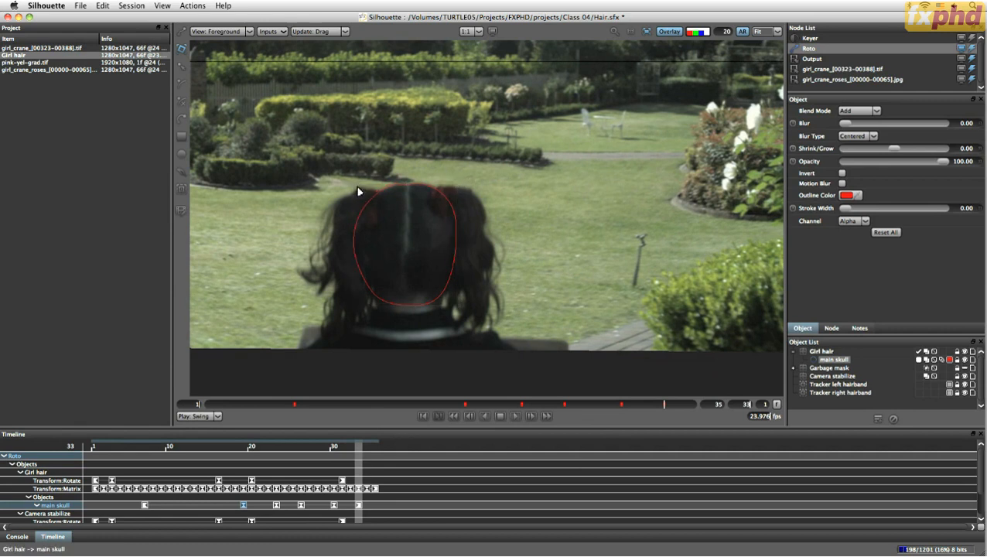
Adjust the upper corners of the main skull spline at frame 35 to fit the head.
key("x")
key("x")
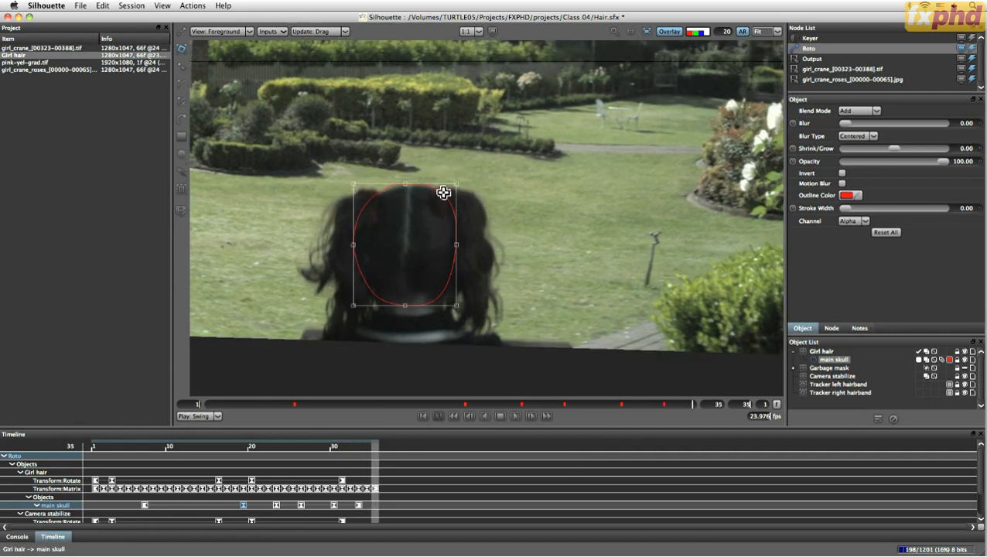
left_click_drag(403, 184, 457, 187)
left_click_drag(355, 185, 357, 184)
Step backward from frame 35 toward the start of the shot to check the main skull outline on every frame.
key("z")
key("z")
key("z")
key("z")
key("z")
key("z")
key("z")
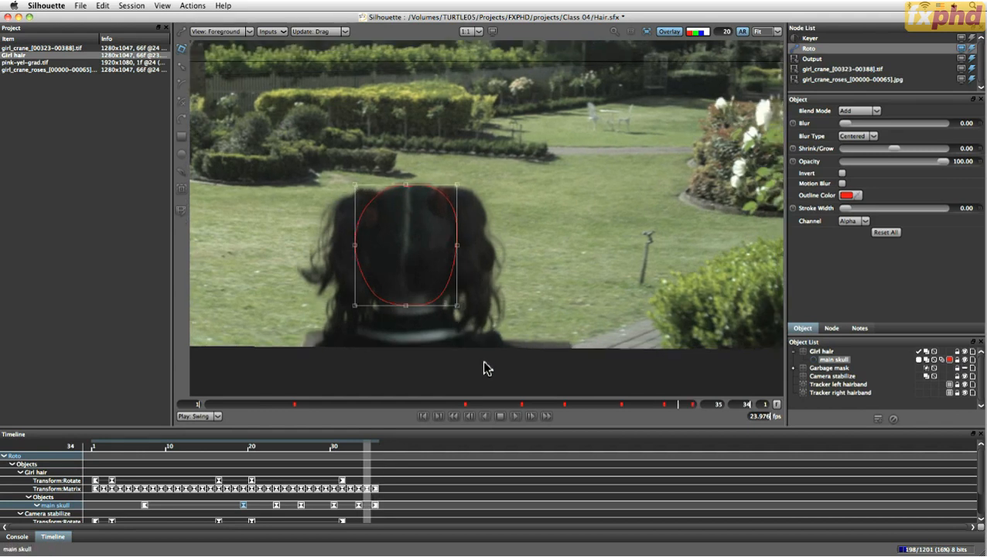
key("z")
key("z")
key("z")
key("z")
key("z")
key("z")
key("z")
key("z")
key("z")
key("z")
key("z")
key("z")
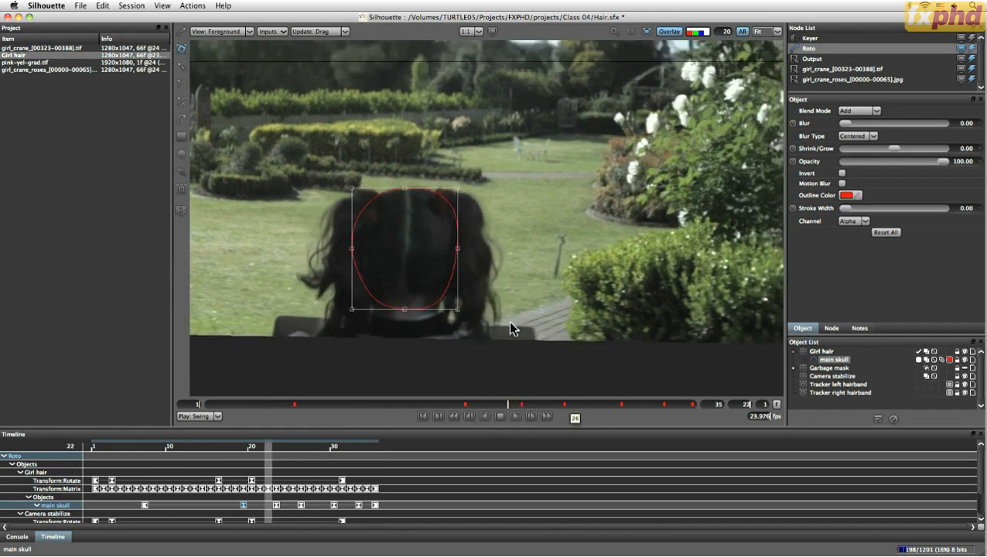
key("z")
key("z")
key("z")
key("z")
key("z")
key("z")
key("z")
key("z")
key("z")
key("z")
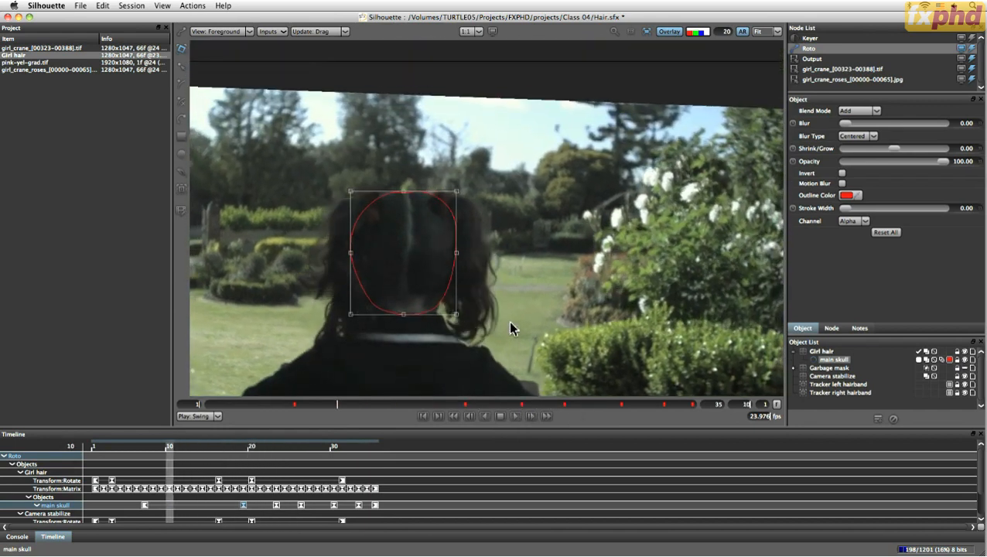
Show the roto output with the matte tinted over the image and hide the spline overlay.
key("a")
key("a")
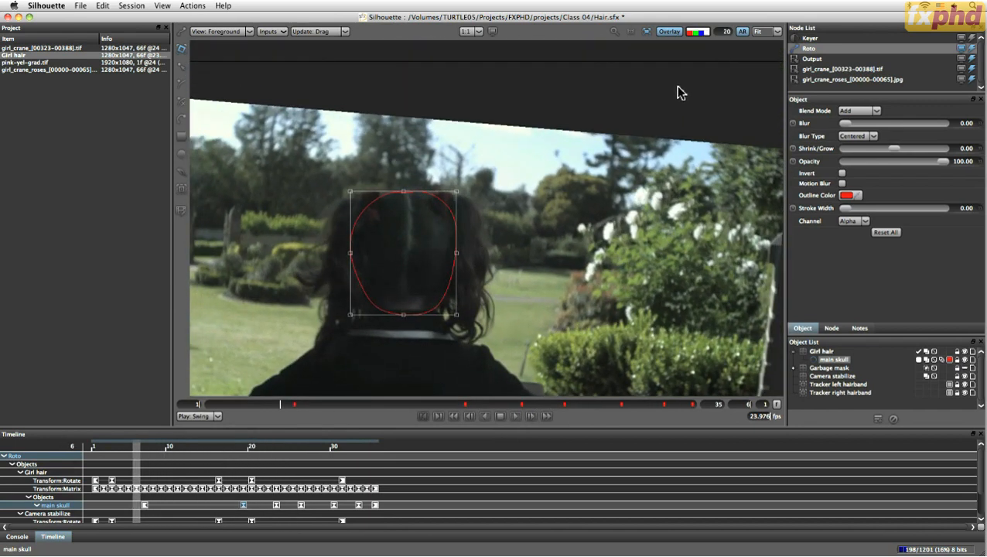
key("a")
key("a")
key("a")
key("3")
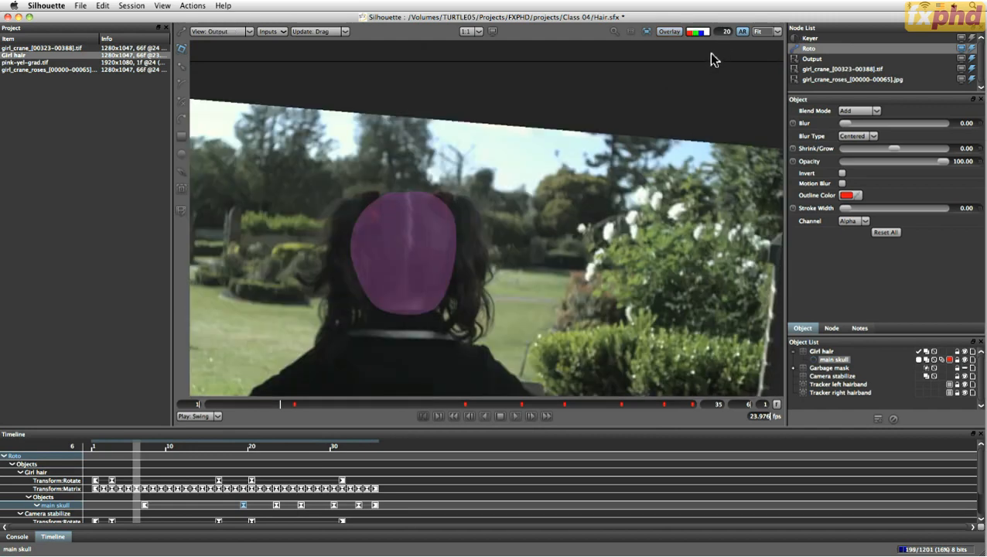
Step back and forth through the early frames to examine how the tinted skull matte covers the head.
key("z")
key("z")
key("z")
key("z")
key("z")
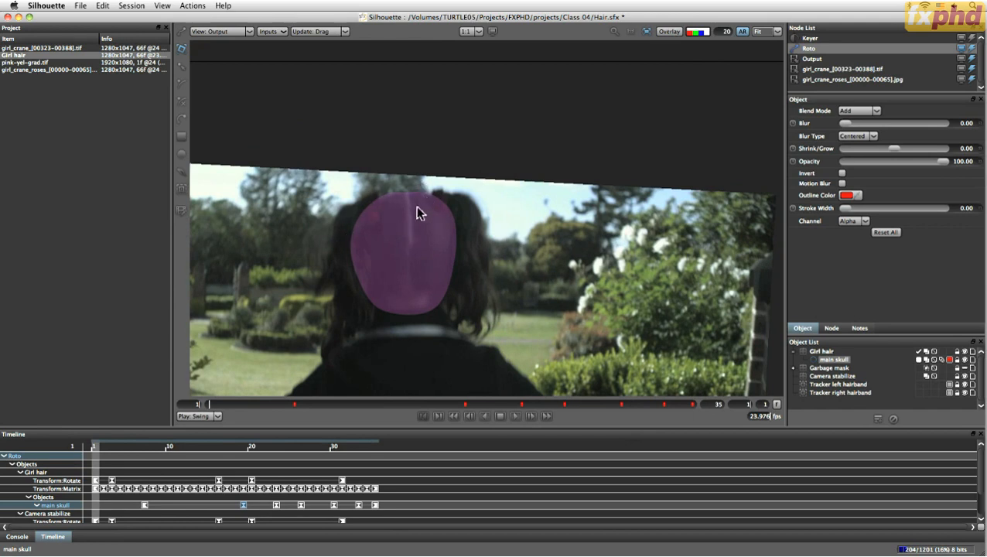
key("x")
key("x")
key("x")
key("x")
key("x")
key("x")
key("x")
key("x")
key("x")
key("x")
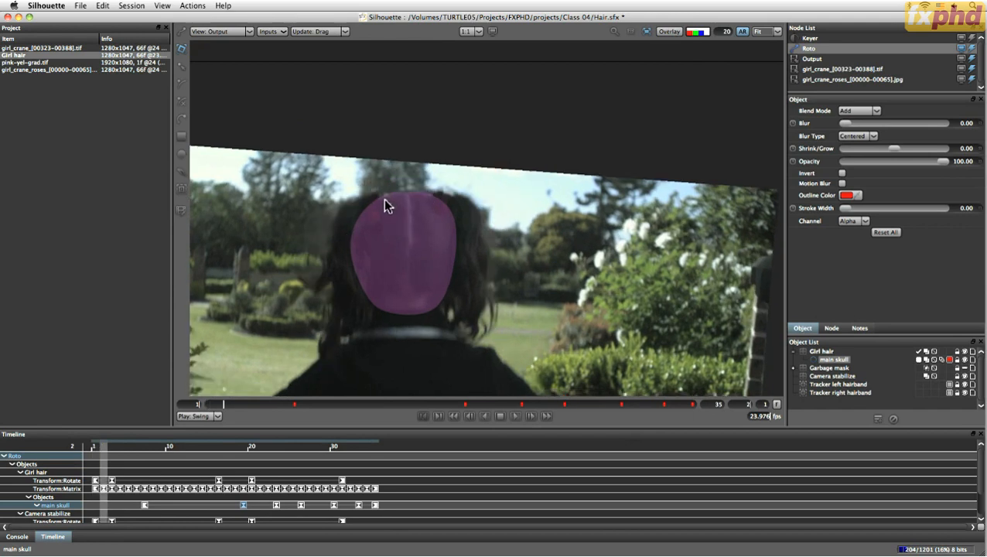
key("x")
key("x")
key("x")
key("z")
key("z")
key("z")
key("z")
key("z")
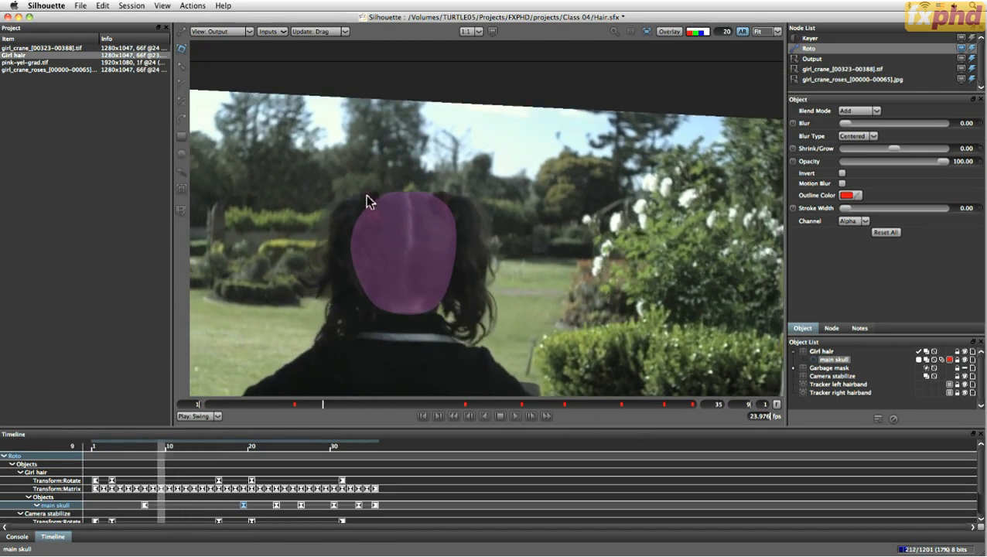
key("x")
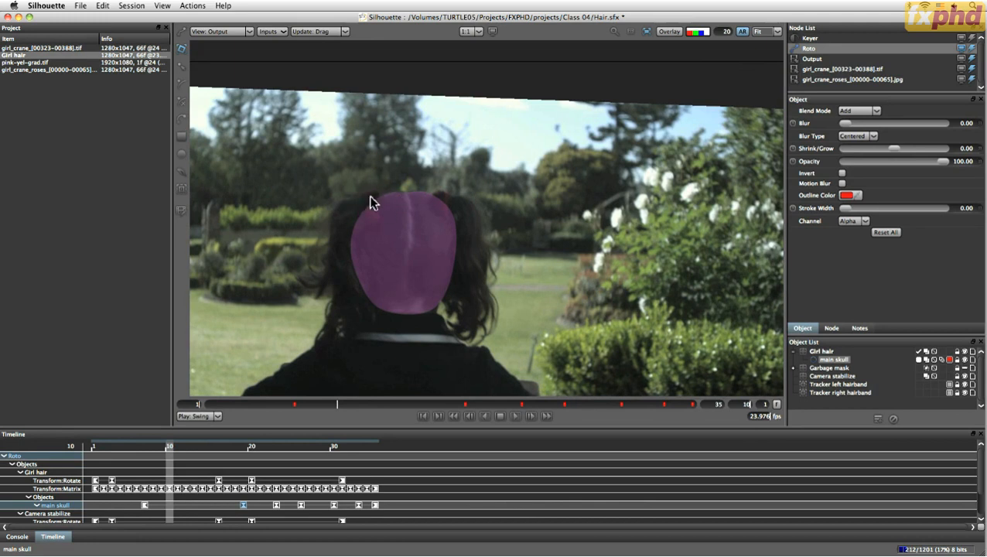
Examine the upper edge of the skull matte and the uncovered hairband areas closely across the shot.
key("i")
left_click_drag(386, 321, 568, 350)
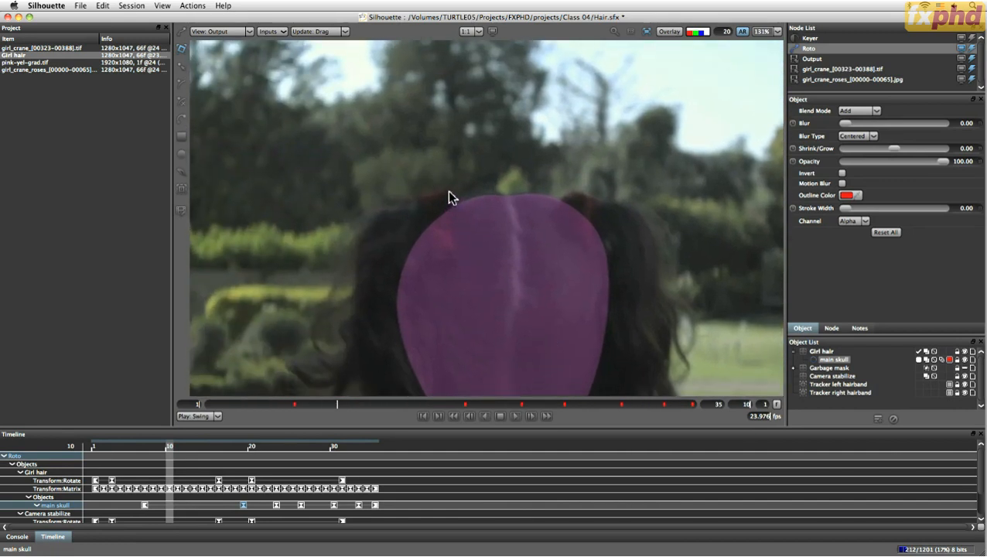
key("z")
key("z")
key("z")
key("z")
key("z")
key("z")
key("z")
key("z")
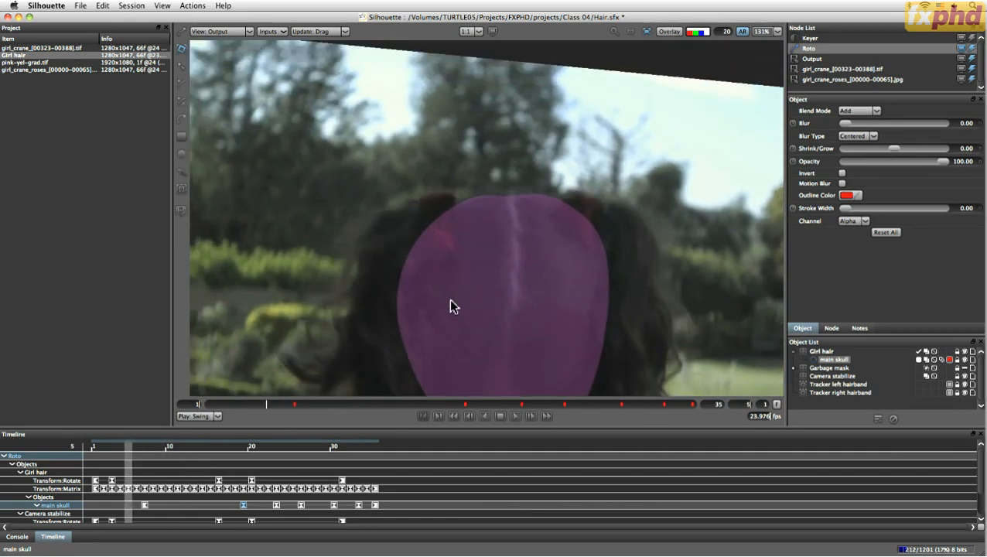
key("z")
key("x")
key("x")
key("x")
key("x")
key("x")
key("x")
key("x")
key("x")
key("x")
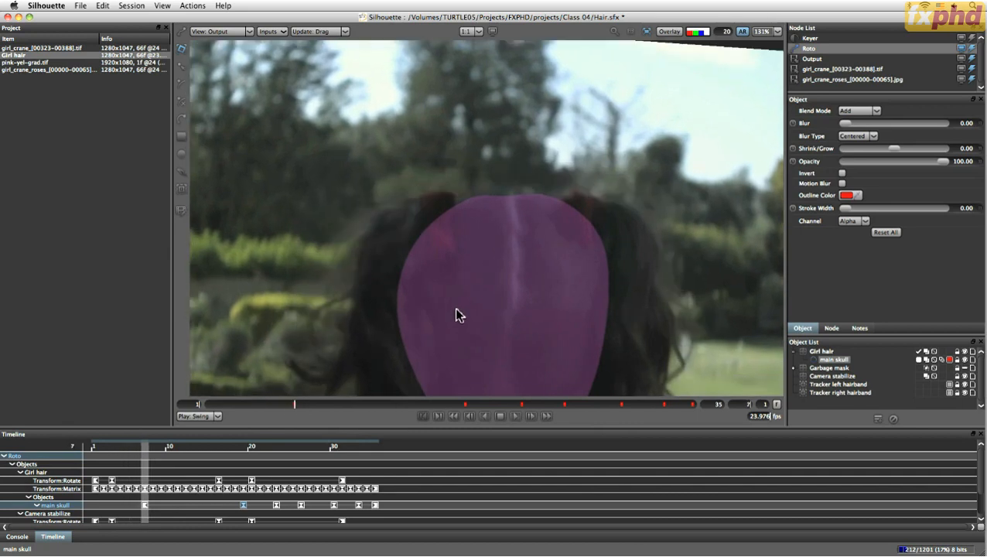
key("x")
key("x")
key("x")
key("x")
key("x")
key("x")
key("x")
key("x")
key("x")
key("x")
key("x")
key("x")
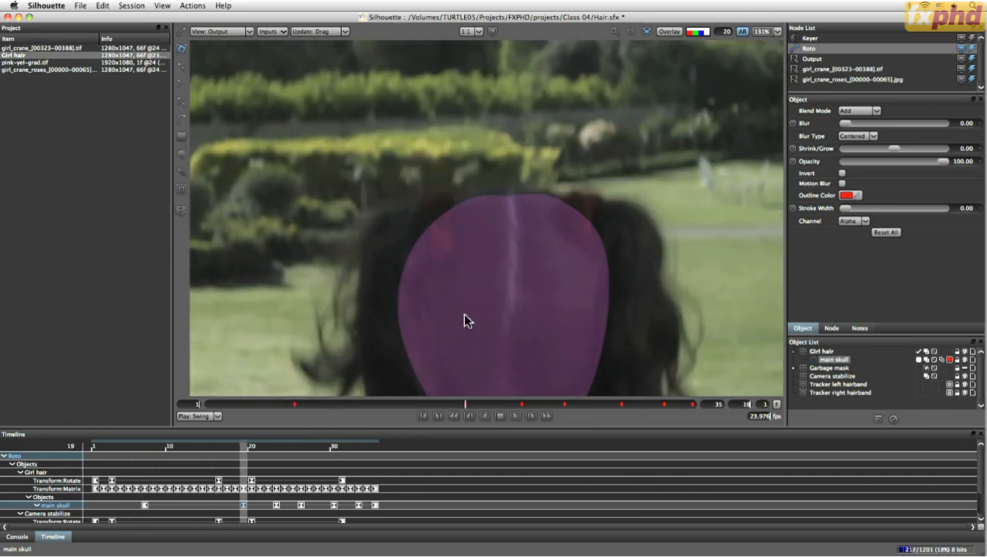
key("x")
key("x")
key("x")
key("x")
key("x")
key("x")
key("x")
key("x")
key("x")
key("x")
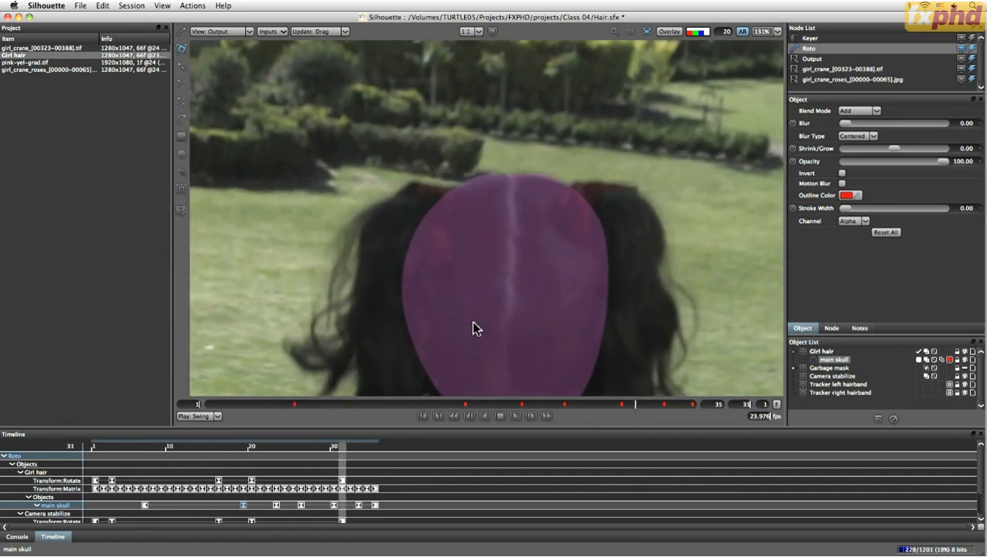
key("z")
key("z")
key("z")
key("z")
key("z")
key("z")
key("z")
key("z")
key("z")
key("z")
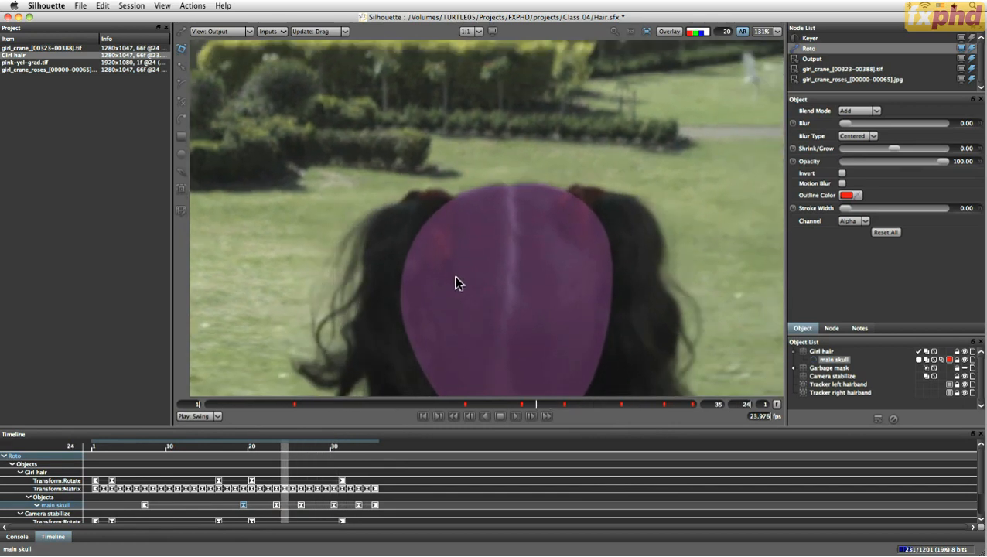
key("z")
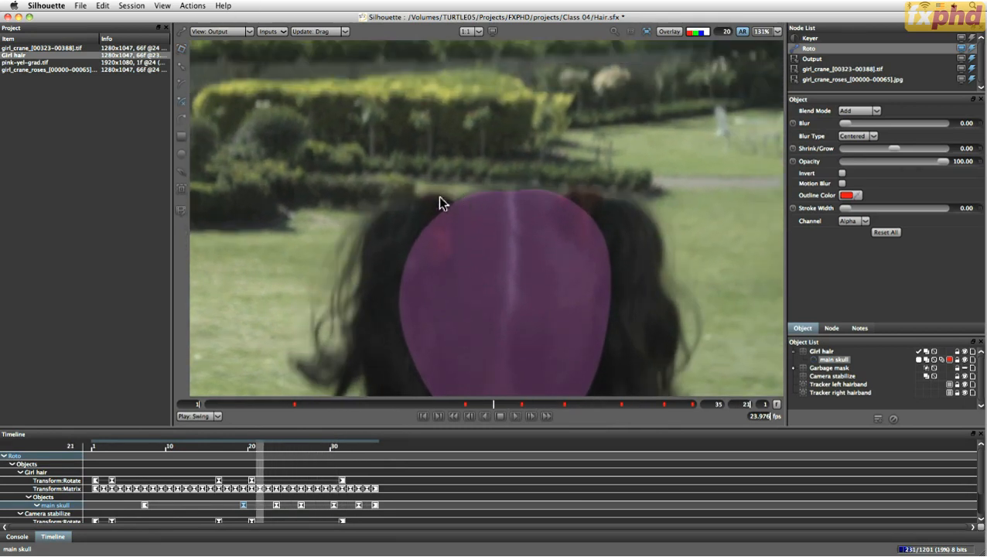
Show the spline overlay again, then lock and deselect the main skull shape.
left_click(669, 32)
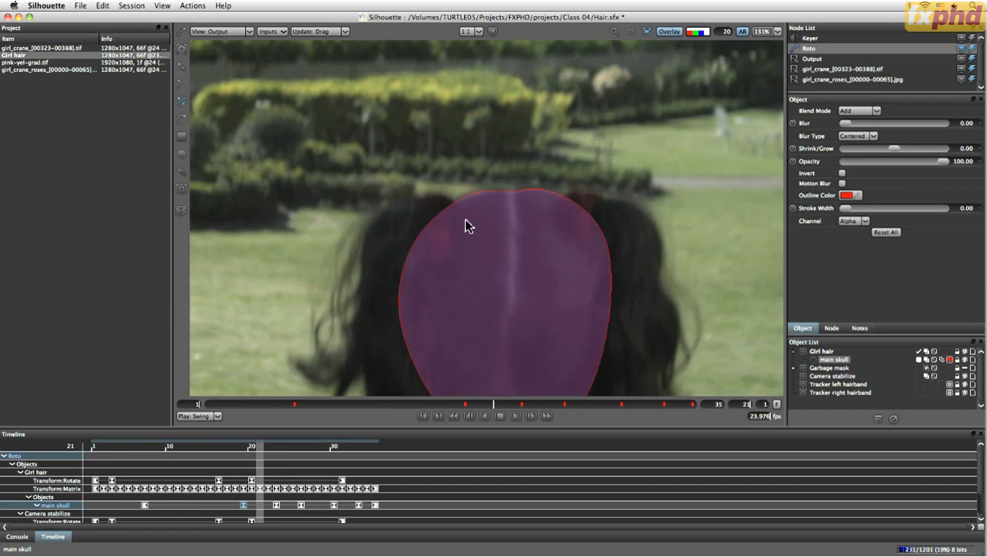
left_click(958, 361)
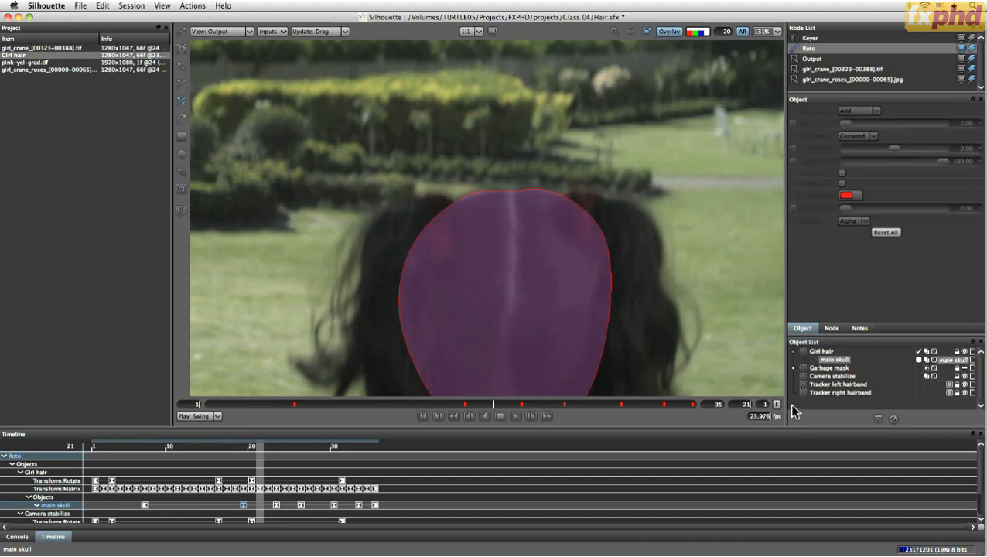
left_click(850, 408)
Draw a small closed four-point X-Spline around the left hairband, overlapping the main skull edge, at frame 21.
left_click(459, 210)
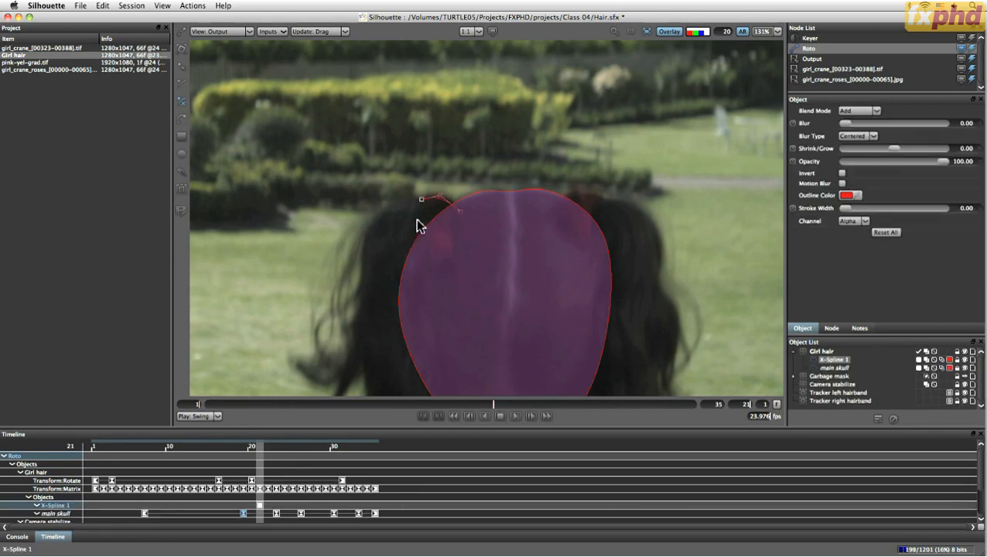
left_click(460, 211)
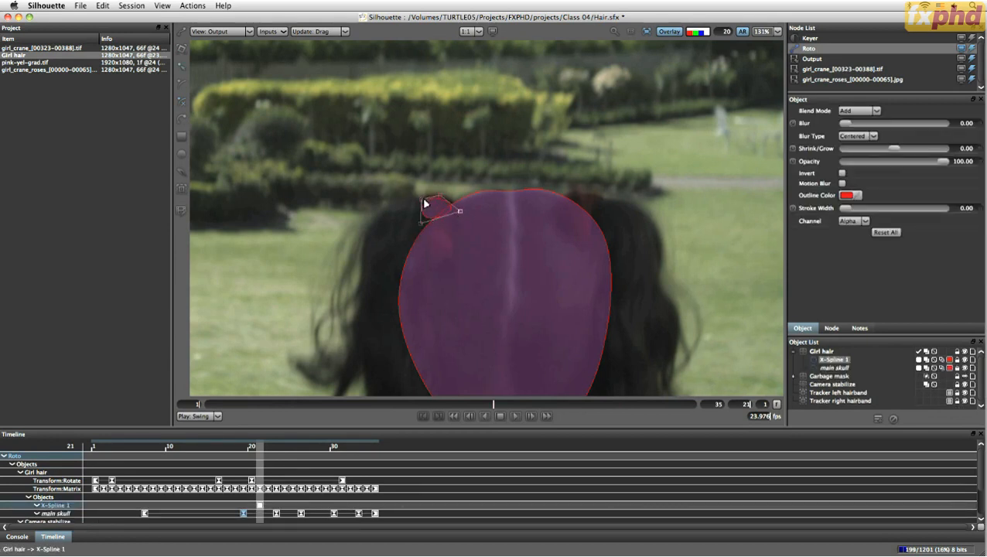
Adjust the control points of the new X-Spline so it rounds out over the left hairband at frame 21.
left_click(420, 189)
left_click(451, 189)
key("c")
left_click_drag(420, 228, 420, 230)
left_click(442, 219)
Keyframe the hairband spline at frame 10, transforming it and moving its points to fit the left hairband.
key("z")
key("z")
key("z")
key("z")
key("z")
key("z")
key("z")
key("z")
key("z")
key("z")
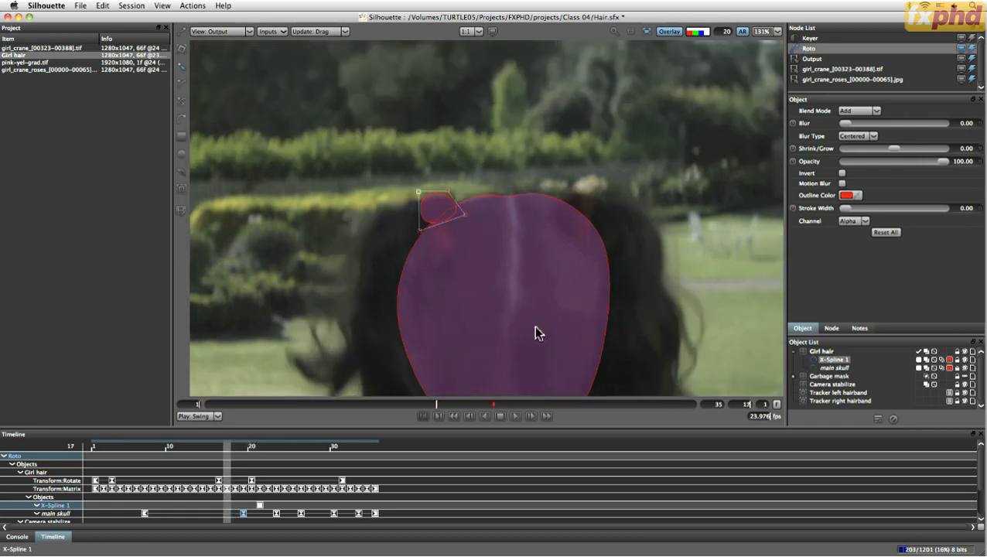
key("z")
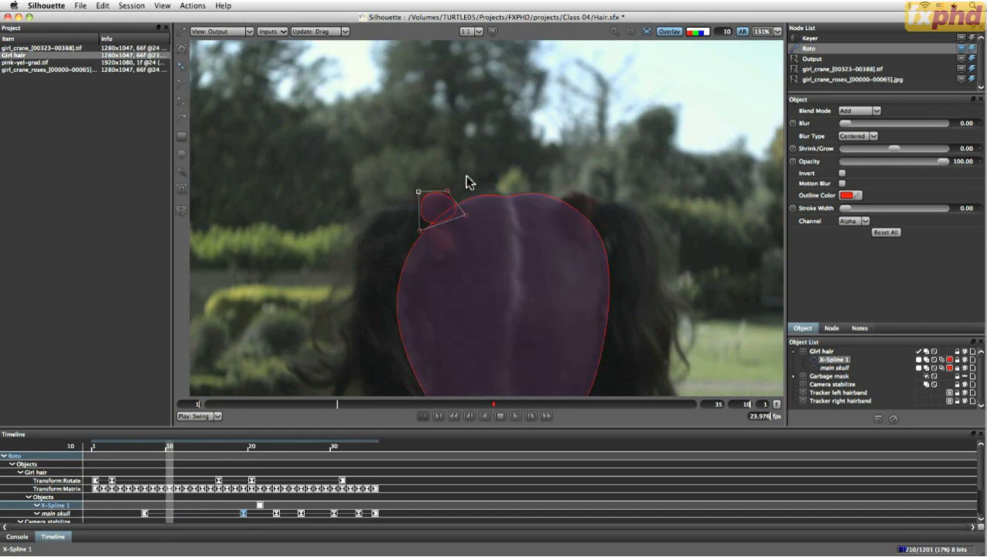
left_click_drag(420, 230, 421, 239)
key("super+z")
key("t")
left_click_drag(437, 192, 463, 186)
left_click_drag(446, 219, 456, 189)
left_click(466, 207)
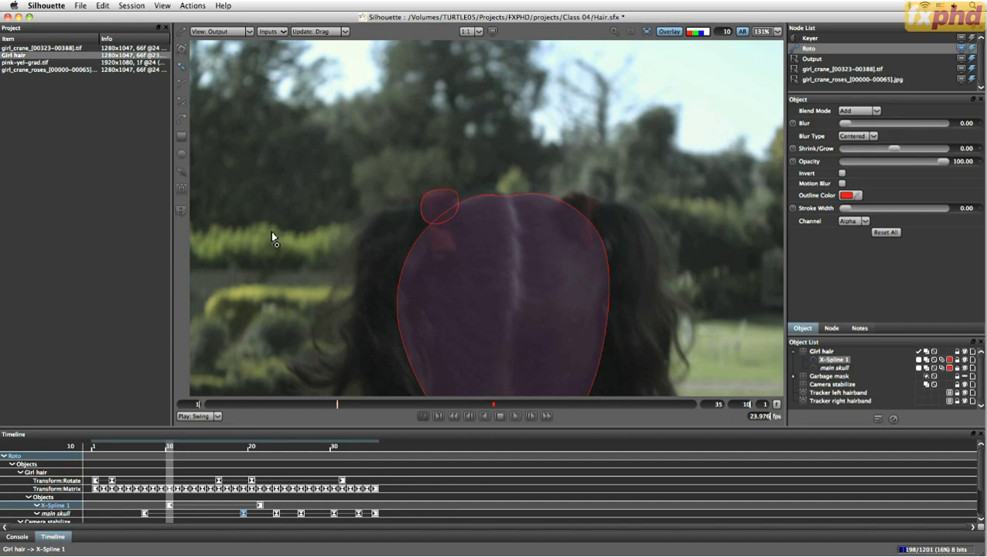
left_click_drag(456, 190, 308, 250)
left_click(418, 201)
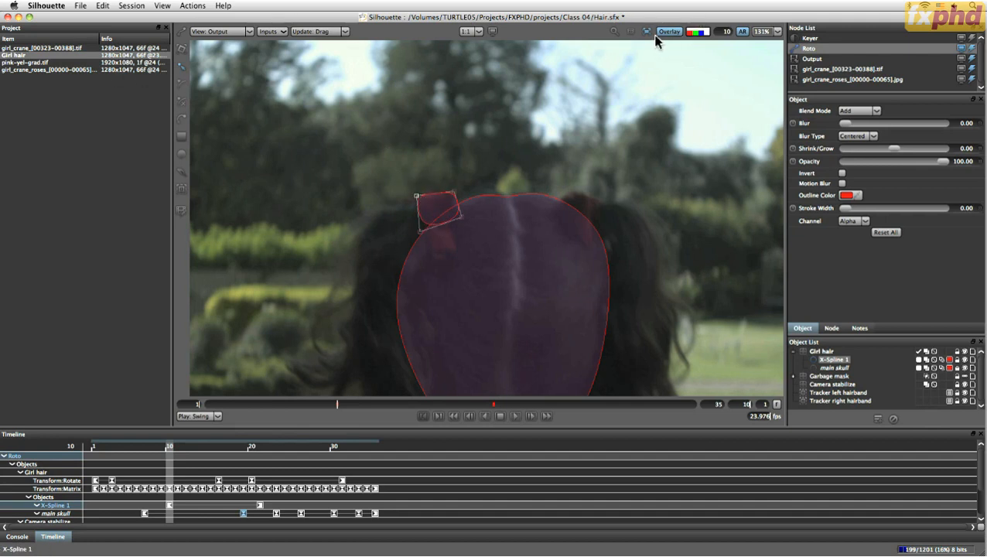
Check the tinted hairband matte without the spline overlay, and switch the viewer to the Foreground view with the overlay shown.
left_click(677, 31)
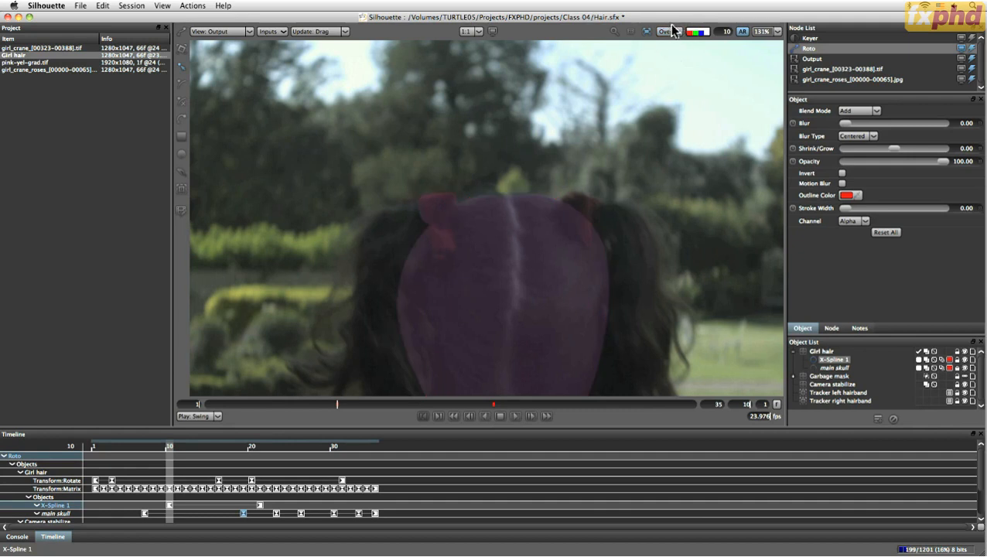
left_click(666, 32)
key("f")
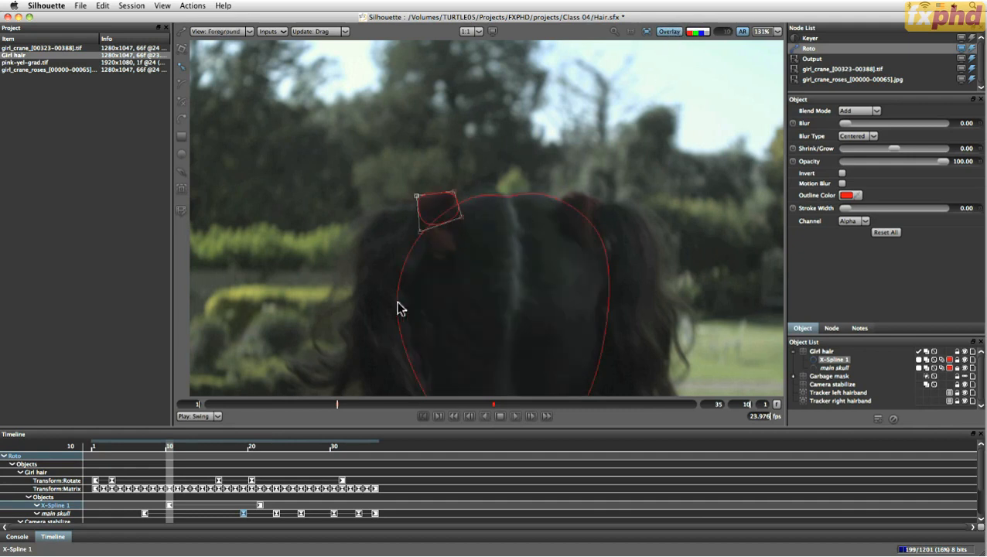
Keyframe the hairband spline at frames 1 and 4, reshaping it to fit the left hairband.
left_click_drag(341, 403, 142, 414)
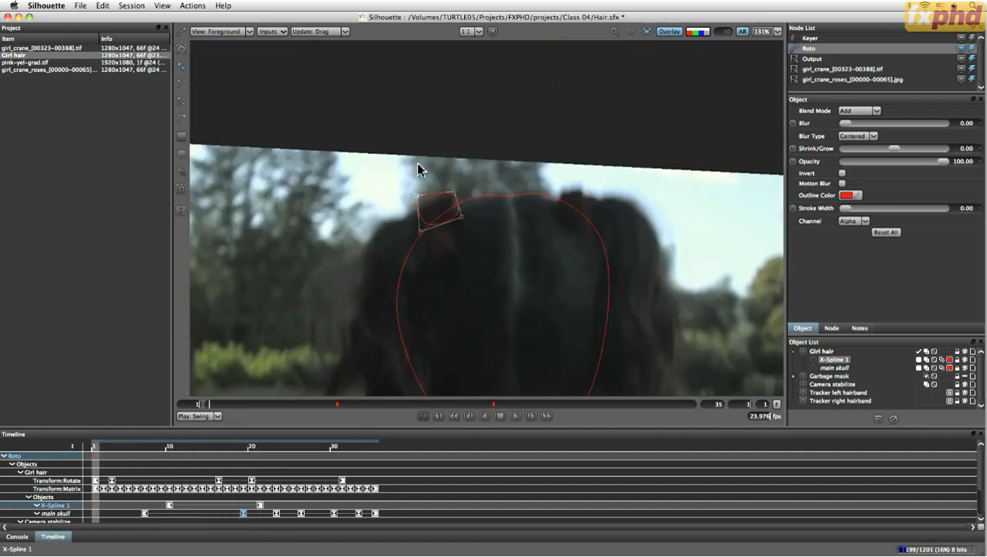
left_click_drag(416, 196, 453, 221)
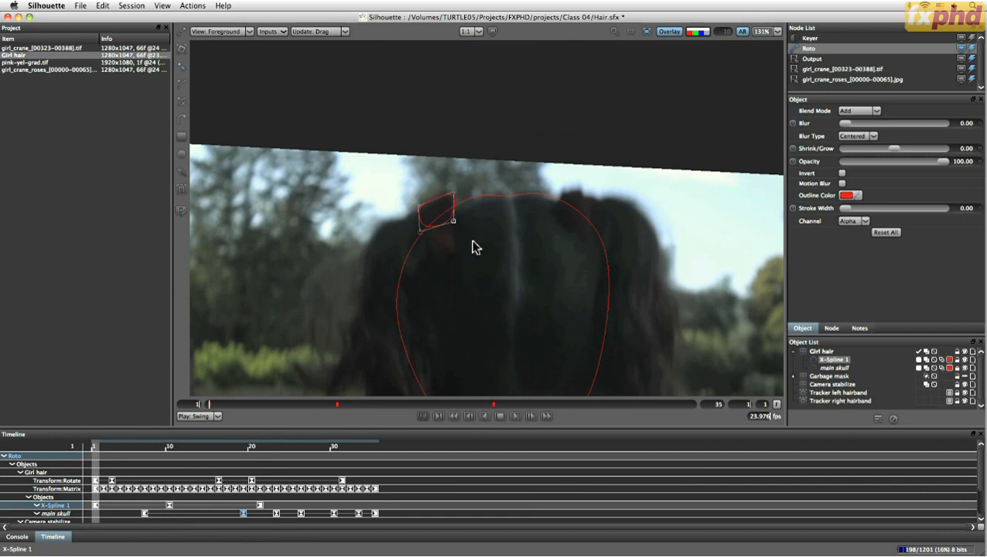
key("Right")
key("Right")
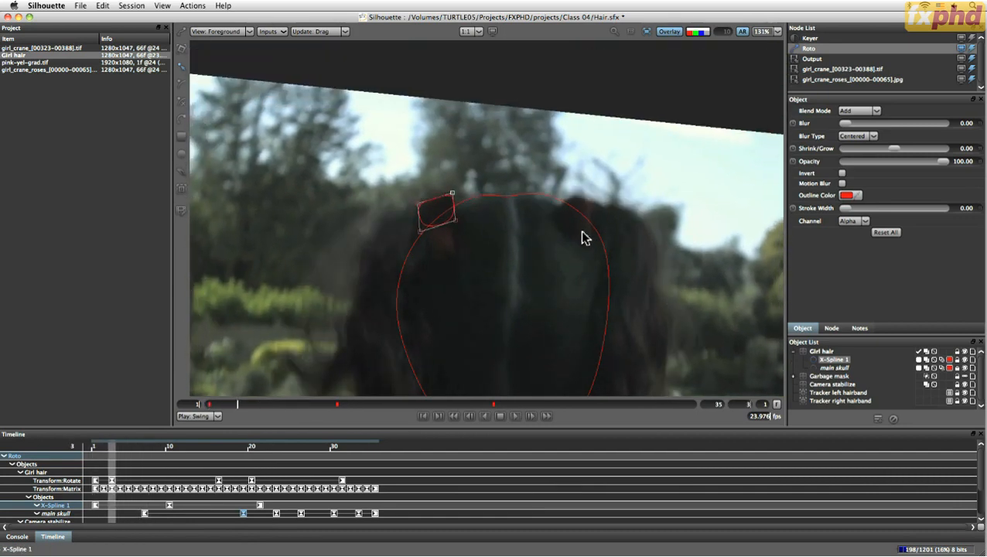
key("Right")
key("t")
left_click_drag(419, 191, 466, 188)
Delete the hairband spline's keyframe at frame 21 and resize the shape's bounds to set a new one there.
key("Right")
key("Right")
key("Right")
key("Right")
key("Right")
key("Right")
key("Right")
key("Right")
key("Right")
key("Right")
key("Right")
key("Right")
key("Right")
key("Right")
key("Right")
key("Right")
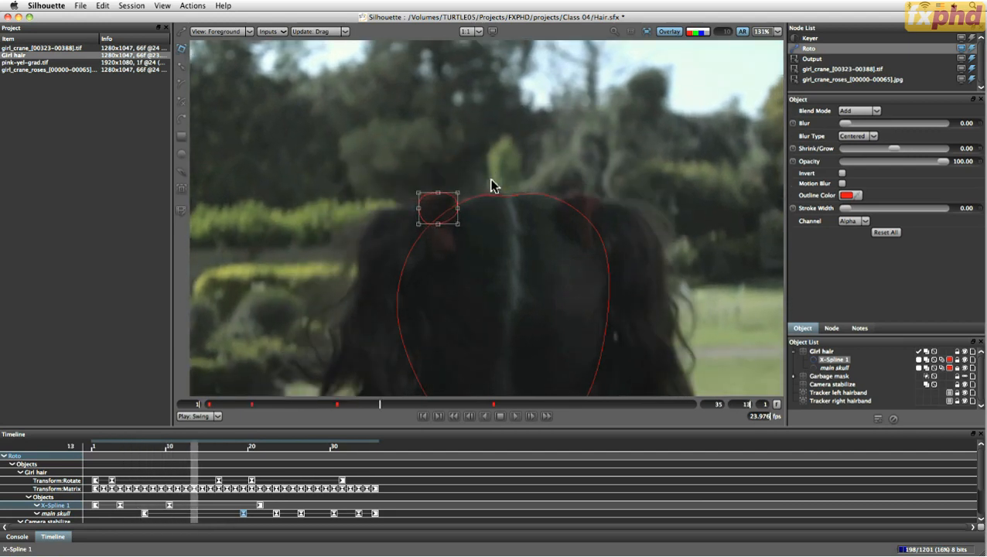
key("Right")
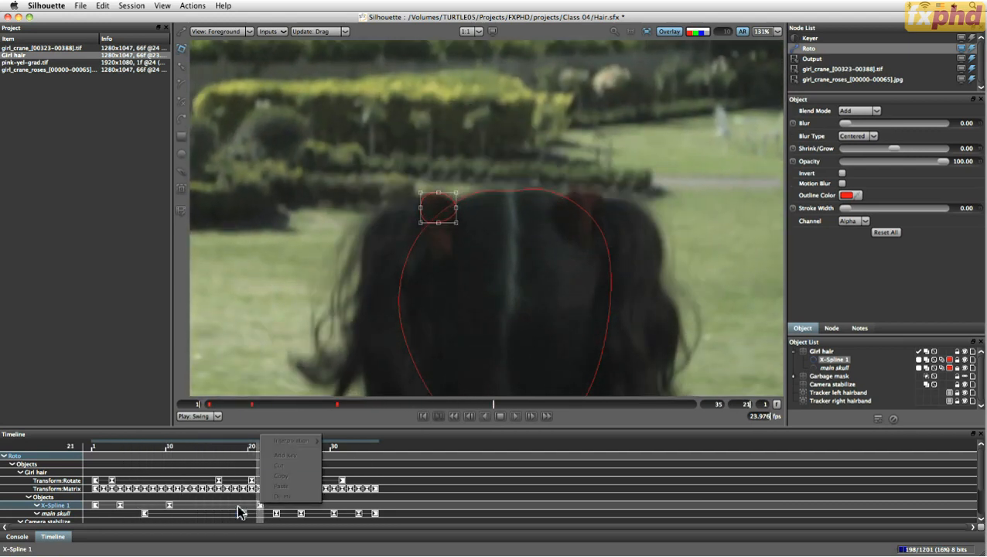
right_click(260, 508)
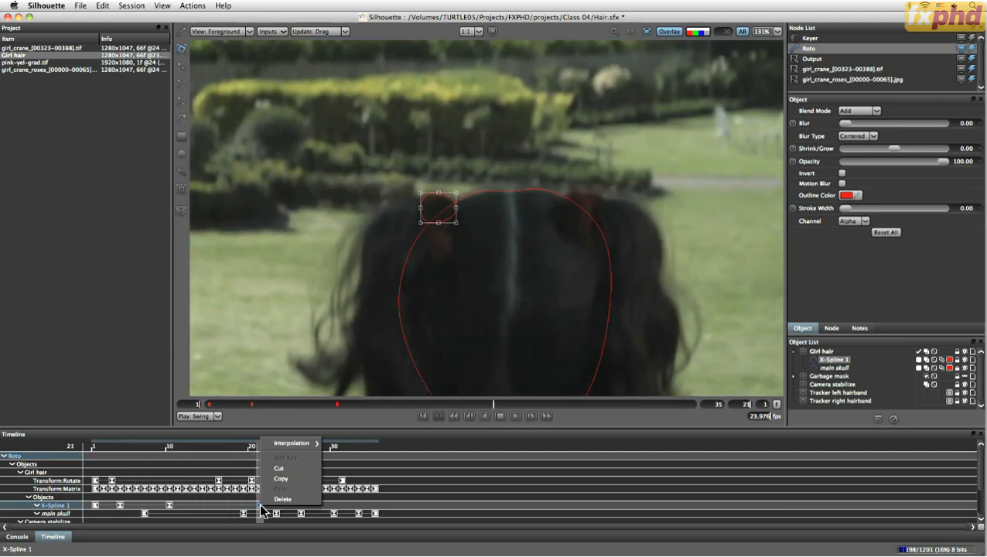
left_click(280, 502)
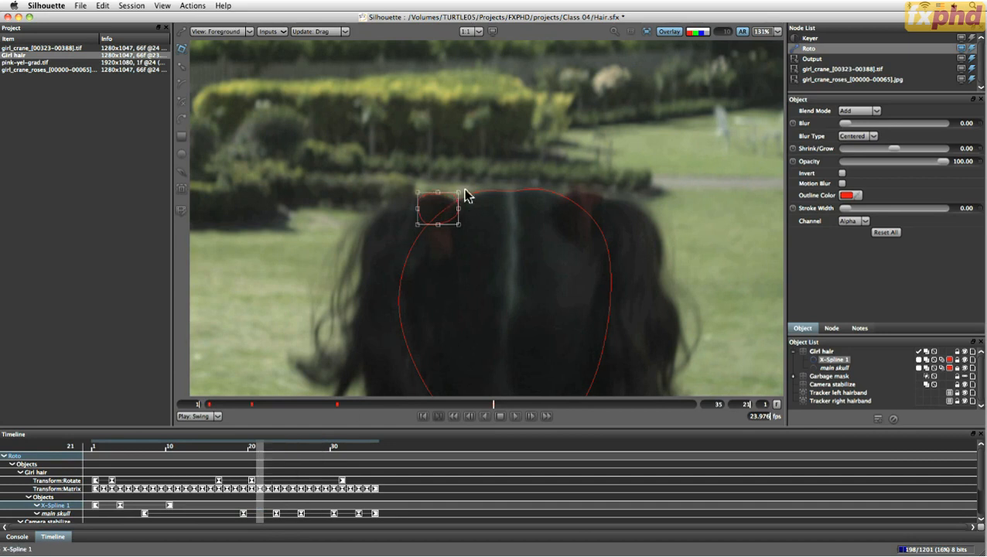
mouse_move(458, 192)
left_mouse_down()
mouse_move(419, 187)
mouse_move(459, 194)
left_mouse_up()
Transform the hairband spline to fit the left hairband at frame 26.
key("Right")
key("Right")
key("Right")
key("Right")
key("Right")
key("Right")
key("Right")
key("Right")
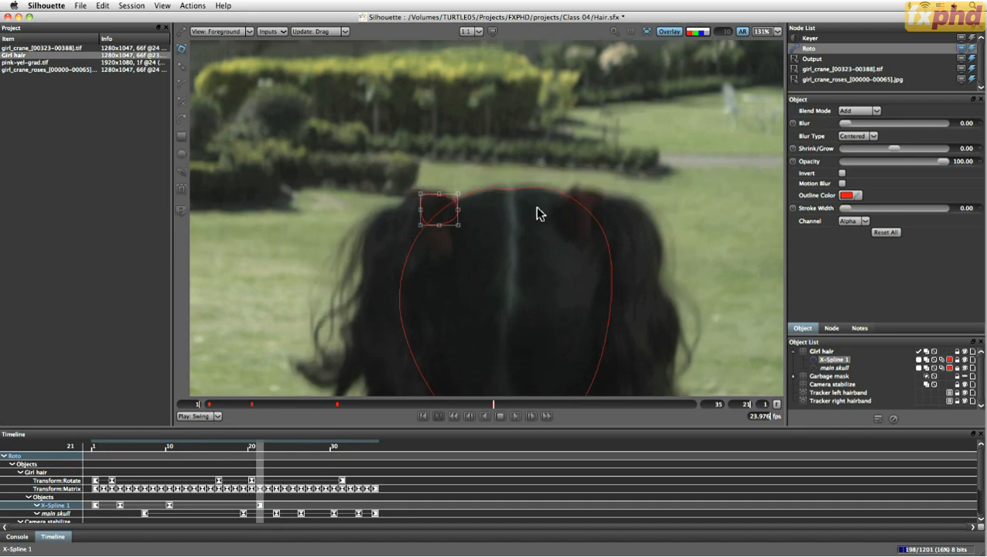
key("Left")
key("Left")
key("Left")
mouse_move(441, 198)
left_mouse_down()
mouse_move(437, 186)
mouse_move(456, 186)
left_mouse_up()
Keyframe the hairband spline's size and position at frames 31 and 35 to match the left hairband.
key("Right")
key("Right")
key("Right")
key("Right")
key("Right")
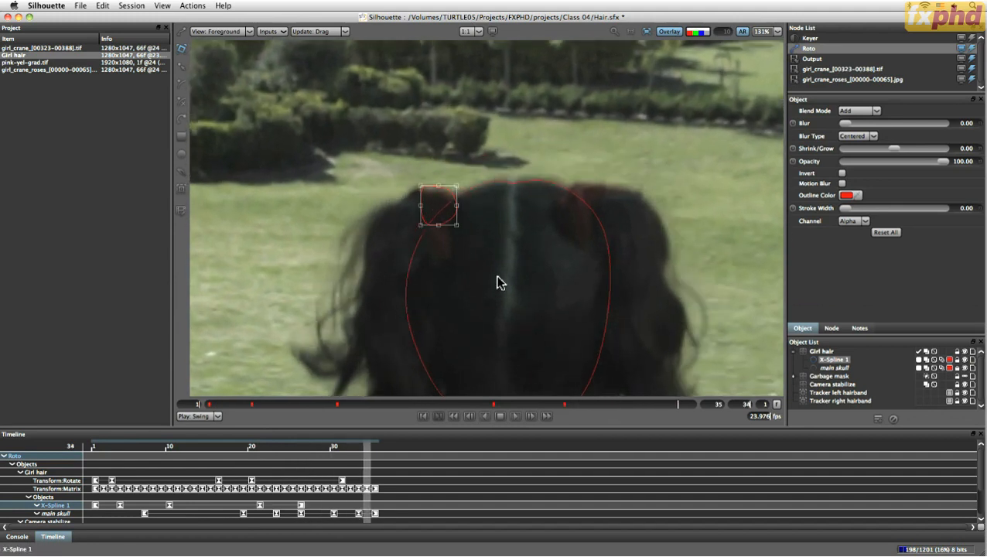
key("Right")
key("Right")
key("Right")
key("Right")
left_click_drag(439, 188, 425, 191)
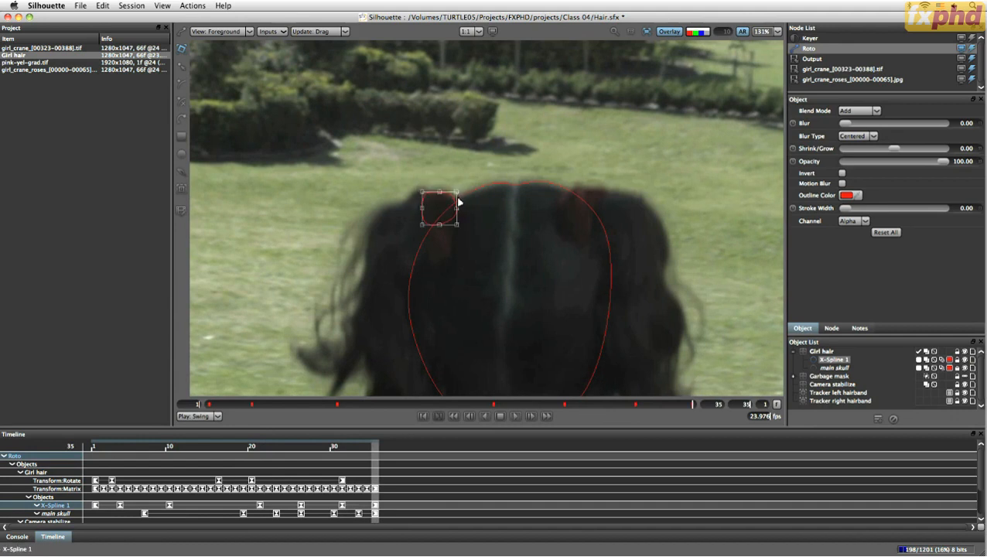
Step back through the shot to examine how closely the keyframed spline follows the left hairband.
key("Left")
key("Left")
key("Left")
key("Left")
key("Left")
key("Left")
key("Left")
key("Left")
key("Left")
key("Left")
key("Left")
key("Left")
key("Left")
key("Left")
key("Left")
key("Left")
key("Left")
key("Left")
key("Left")
key("Left")
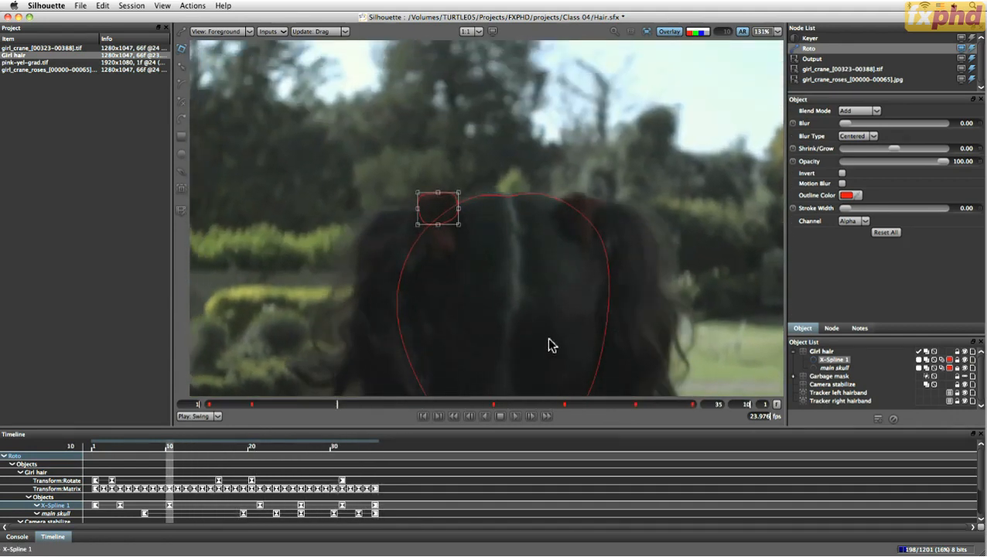
key("Left")
key("Left")
key("Left")
key("Left")
key("Left")
key("Left")
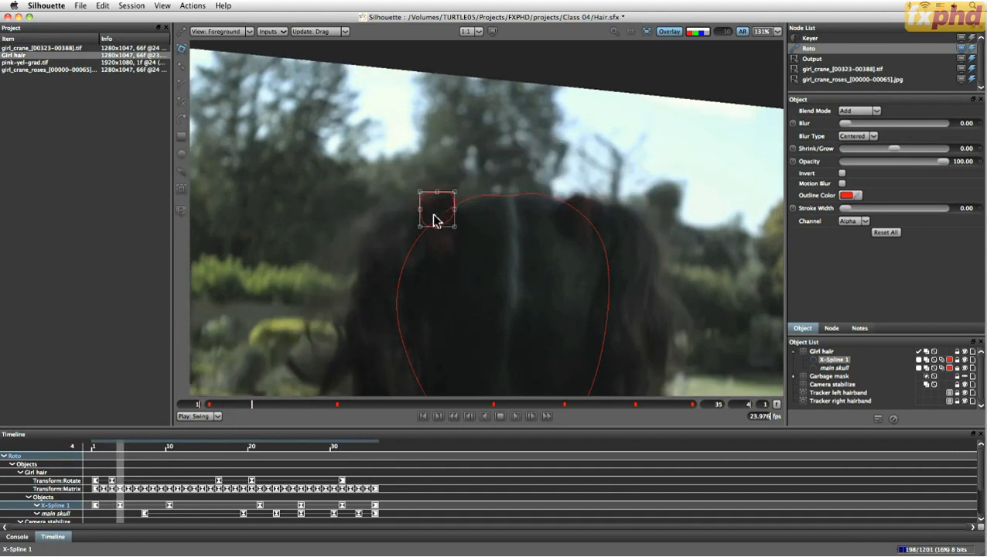
key("Right")
key("Right")
key("Right")
key("Right")
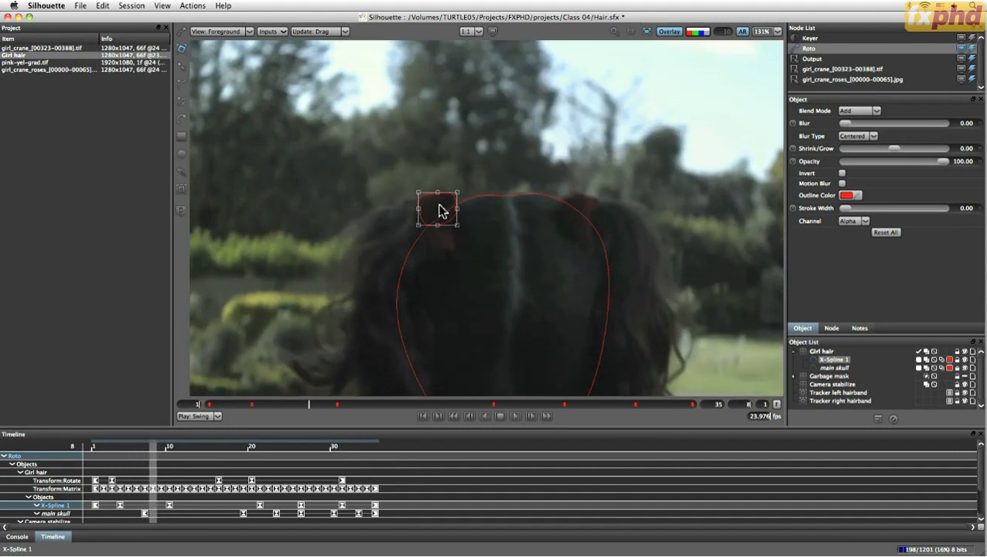
Rename the hairband spline as "R bunch" and return to frame 8.
left_click(857, 362)
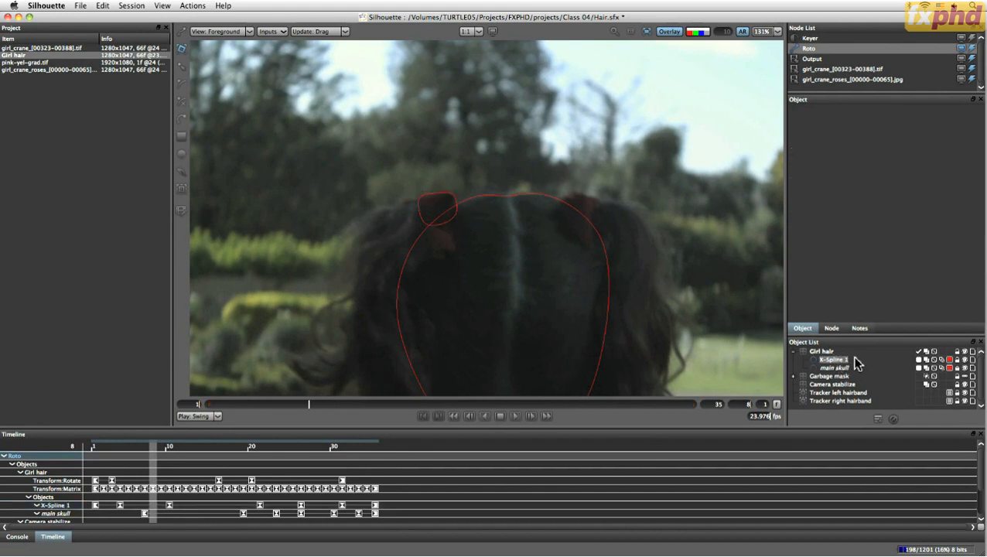
type("R bunch")
mouse_move(308, 403)
left_mouse_down()
mouse_move(236, 404)
mouse_move(322, 404)
left_mouse_up()
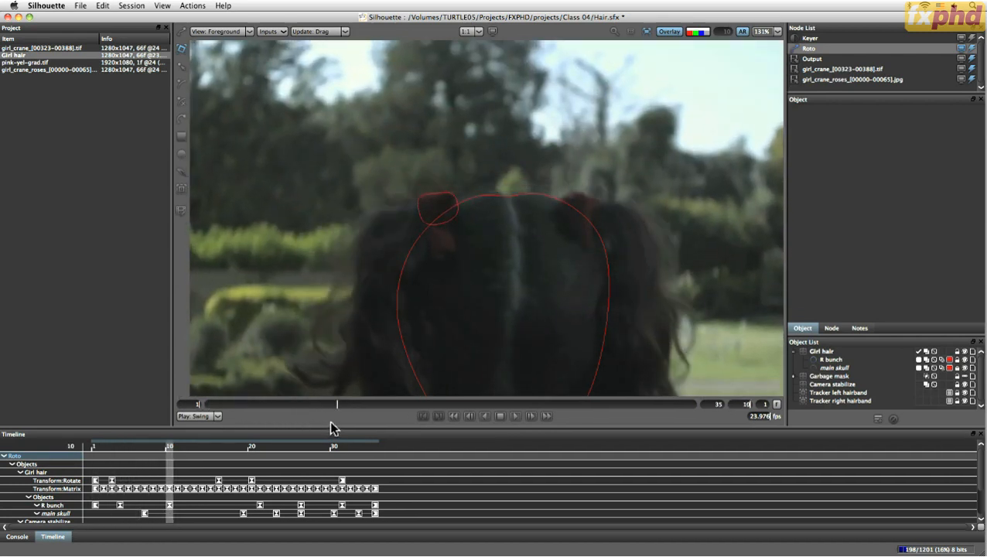
left_click_drag(326, 419, 309, 403)
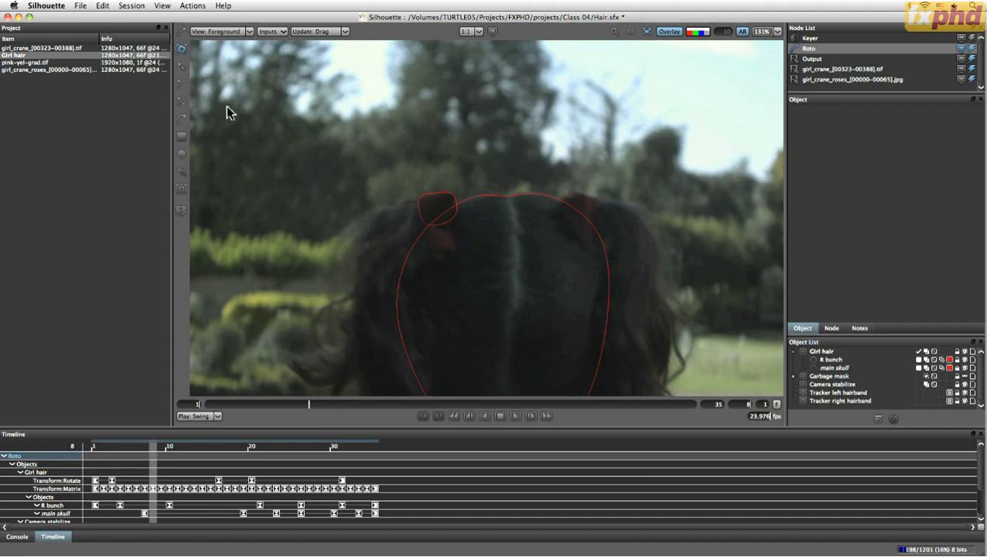
Draw a closed six-point X-Spline around the upper part of the left hair bunch, overlapping the skull edge, at frame 8.
left_click(455, 231)
left_click(409, 205)
left_click(393, 212)
left_click(362, 241)
left_click(359, 277)
left_click(399, 305)
left_click(455, 230)
Adjust the outer control points of the hair bunch spline to follow the bunch's upper and outer edge.
left_click_drag(361, 239, 354, 235)
mouse_move(400, 204)
left_mouse_down()
mouse_move(380, 180)
mouse_move(394, 203)
mouse_move(408, 178)
mouse_move(419, 205)
mouse_move(403, 211)
mouse_move(412, 203)
left_mouse_up()
left_click_drag(359, 276, 356, 285)
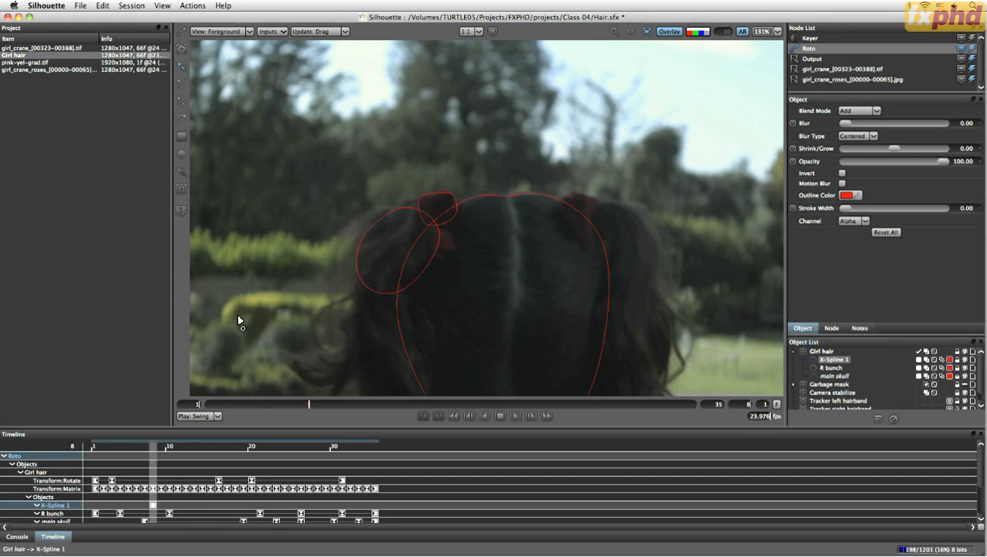
key("x")
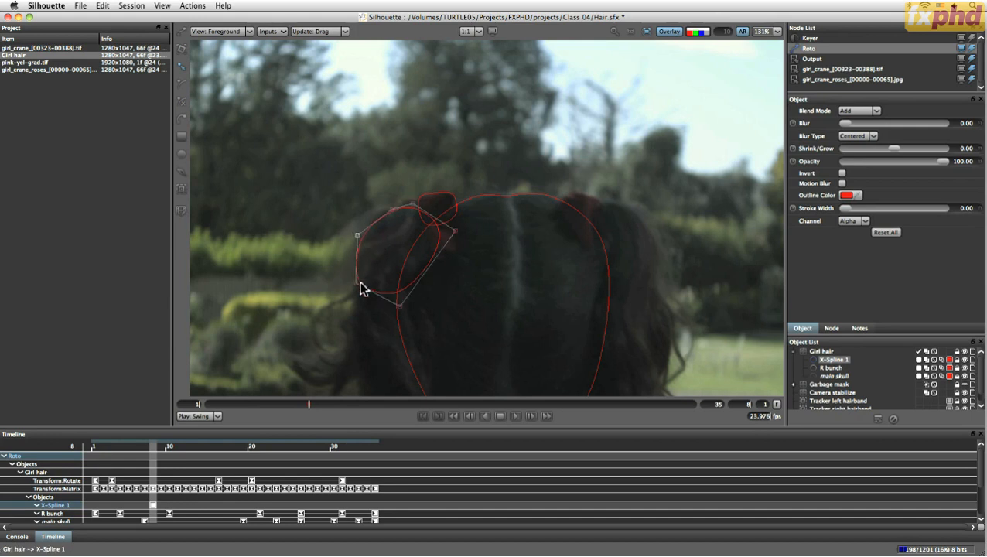
left_click(370, 245)
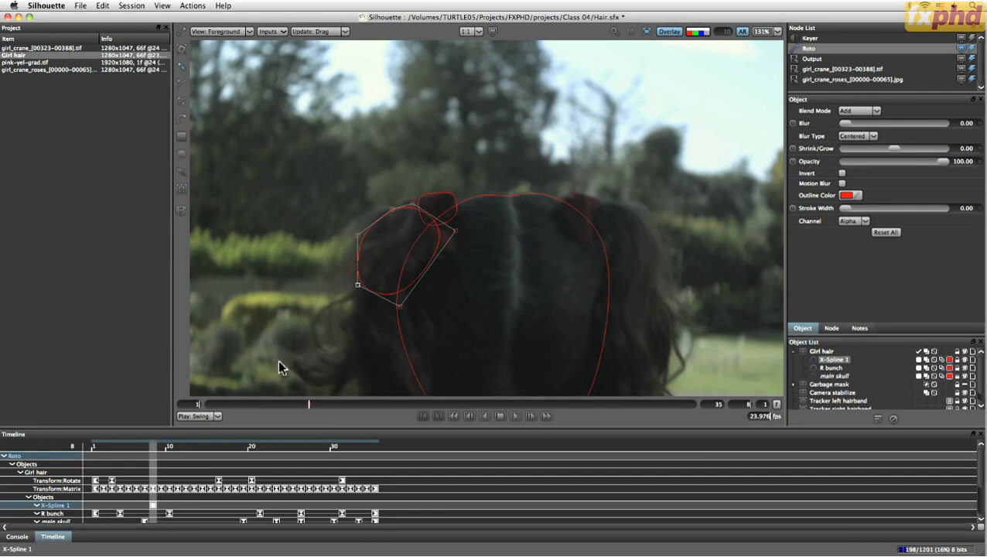
Step through the shot from frame 1 to examine how the left hair bunch moves against its new spline.
left_click_drag(309, 405, 200, 406)
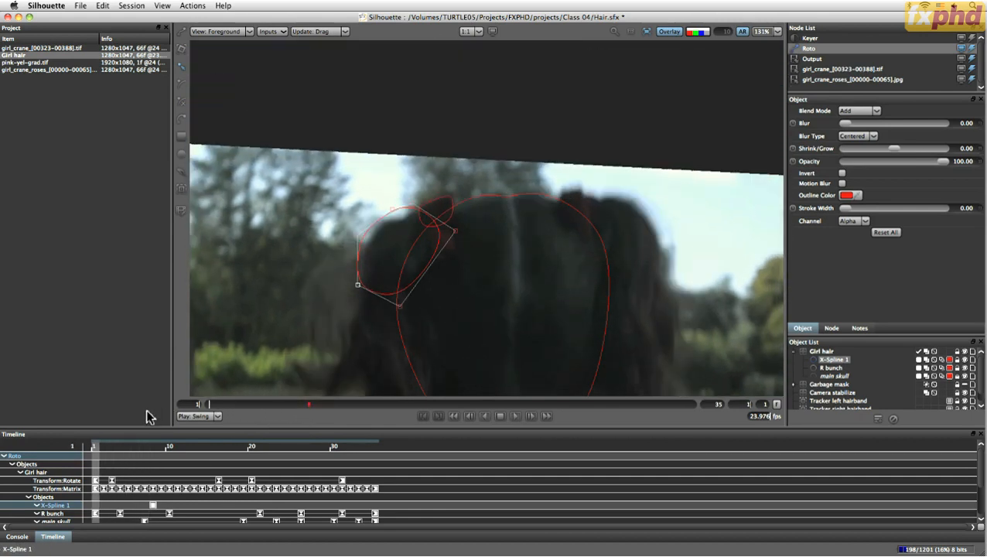
key("Right")
key("Right")
key("Right")
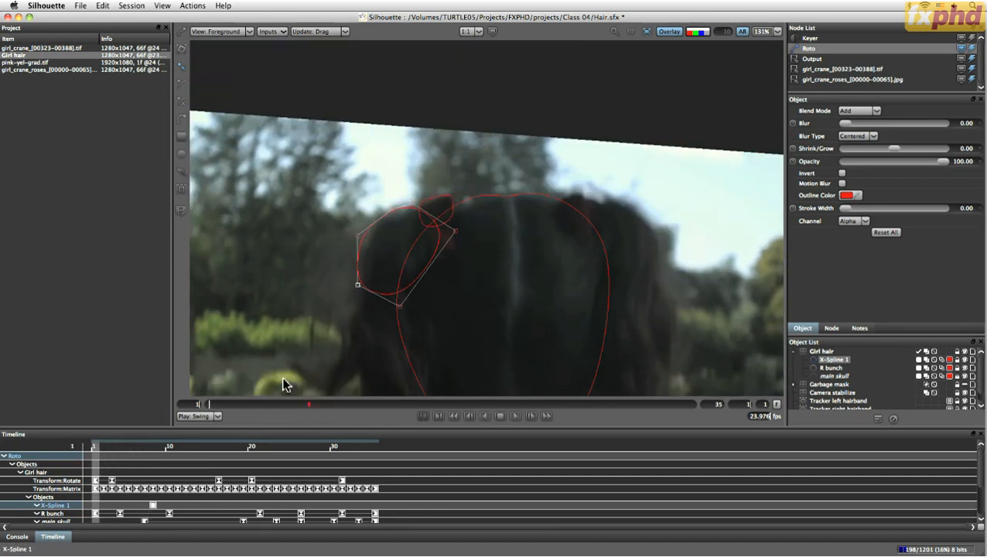
key("Left")
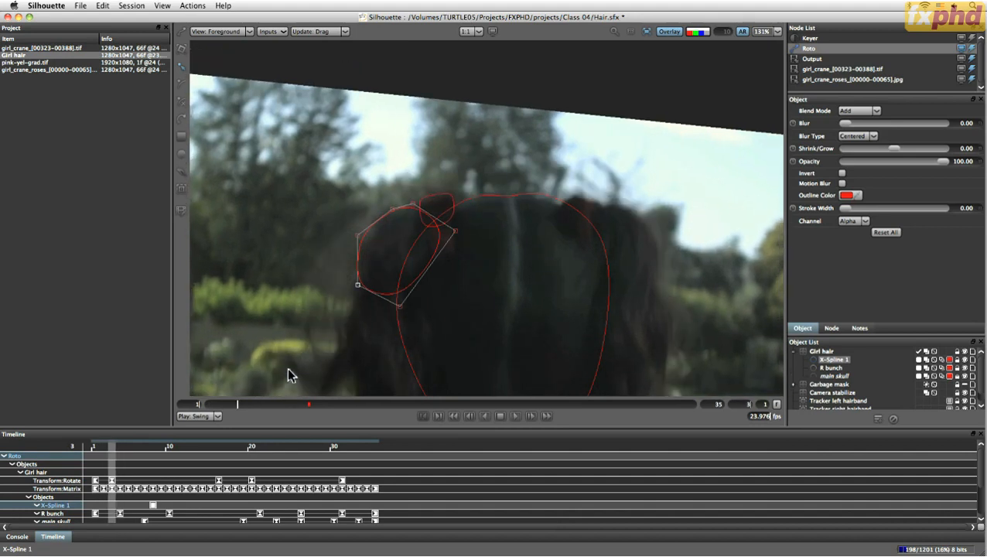
key("Right")
key("Right")
key("Left")
key("Left")
key("Right")
key("Right")
key("Right")
key("Right")
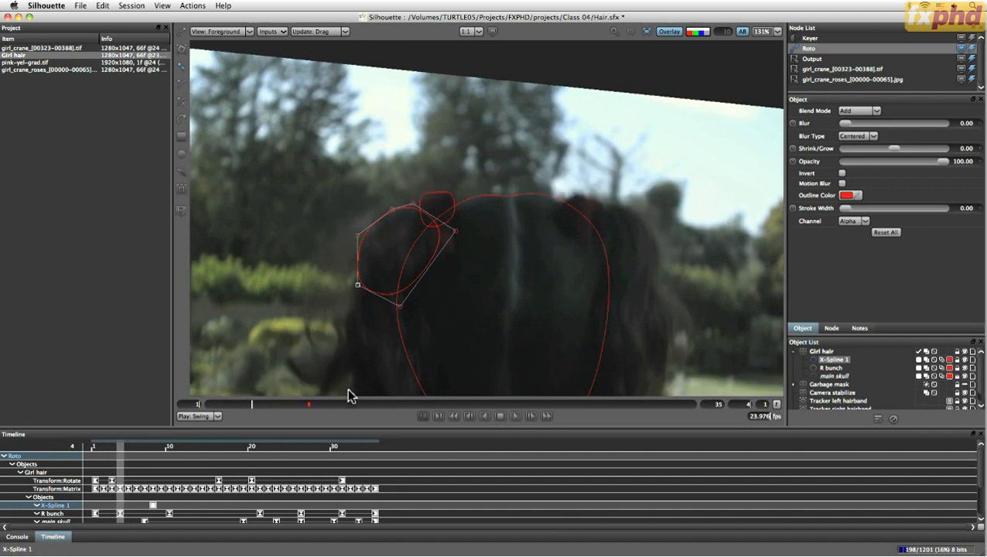
key("Right")
key("Right")
key("Right")
key("Right")
key("Right")
key("Right")
key("Right")
key("Right")
key("Right")
key("Right")
key("Right")
key("Right")
key("Right")
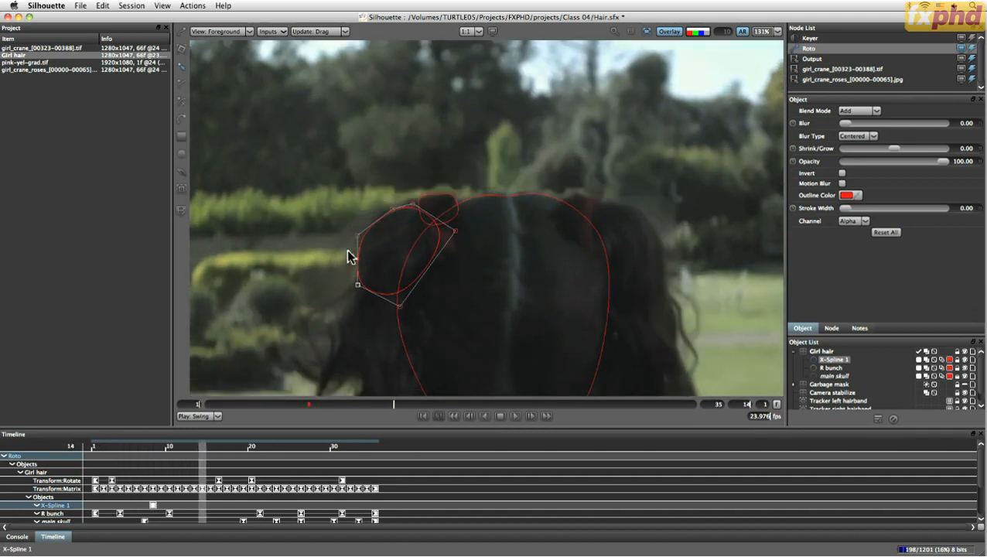
Examine the footage without the spline overlay, and compare it with the tinted Output matte at the frame 8 keyframe.
left_click(665, 33)
left_click(707, 34)
left_click(708, 35)
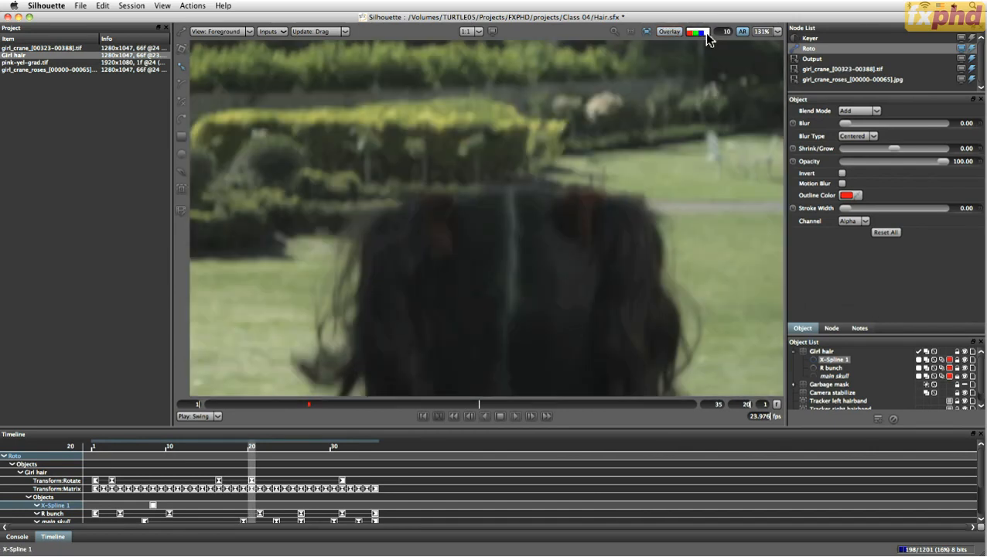
key("shift+z")
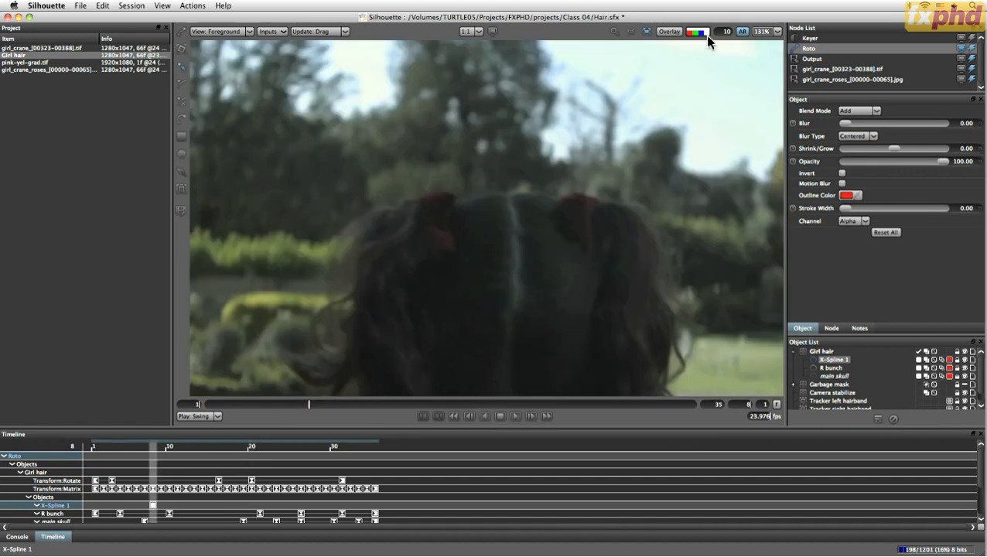
left_click(669, 32)
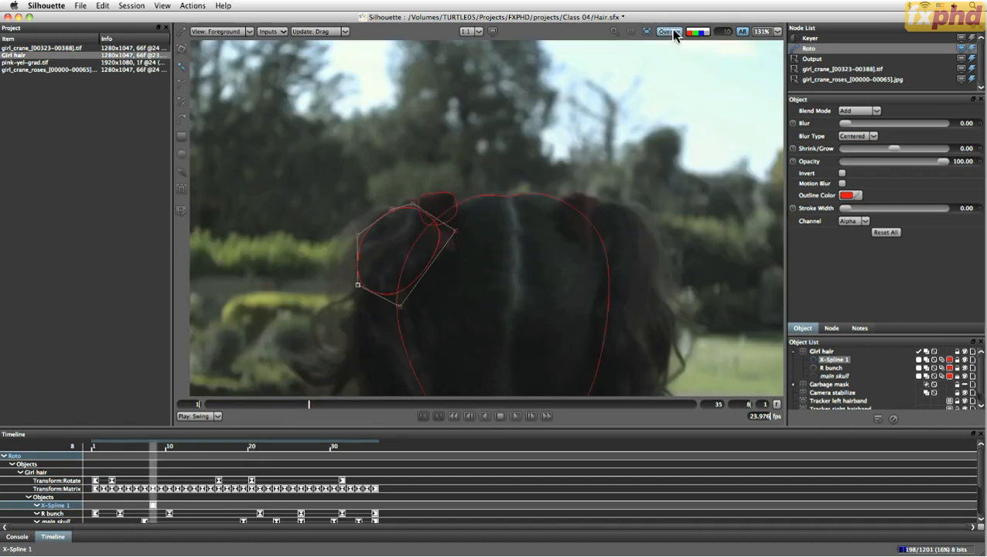
key("3")
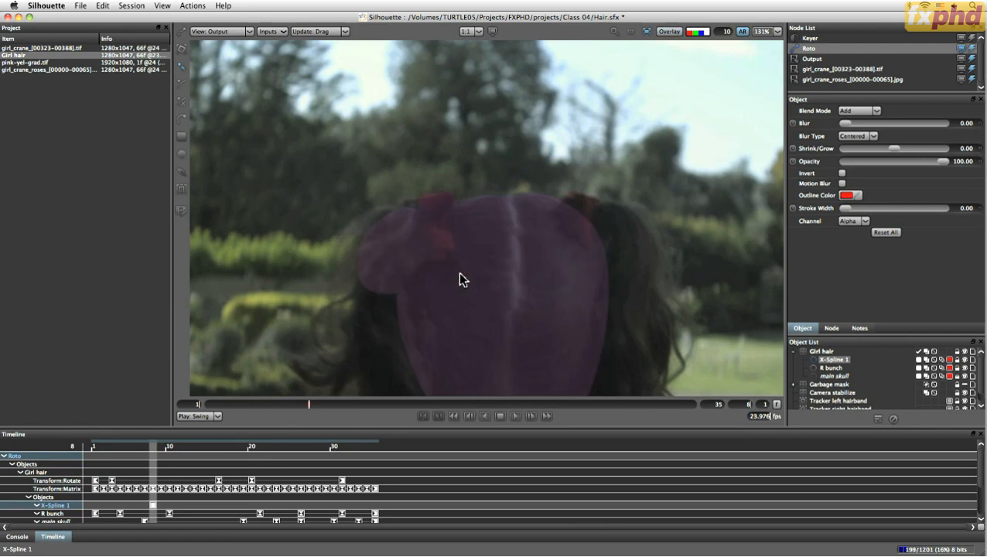
Compare the plain footage with the tinted Output matte at frame 8, and nudge the hair bunch spline's outer control point outward.
key("1")
key("3")
key("1")
key("3")
key("1")
key("3")
key("1")
left_click_drag(358, 238, 352, 233)
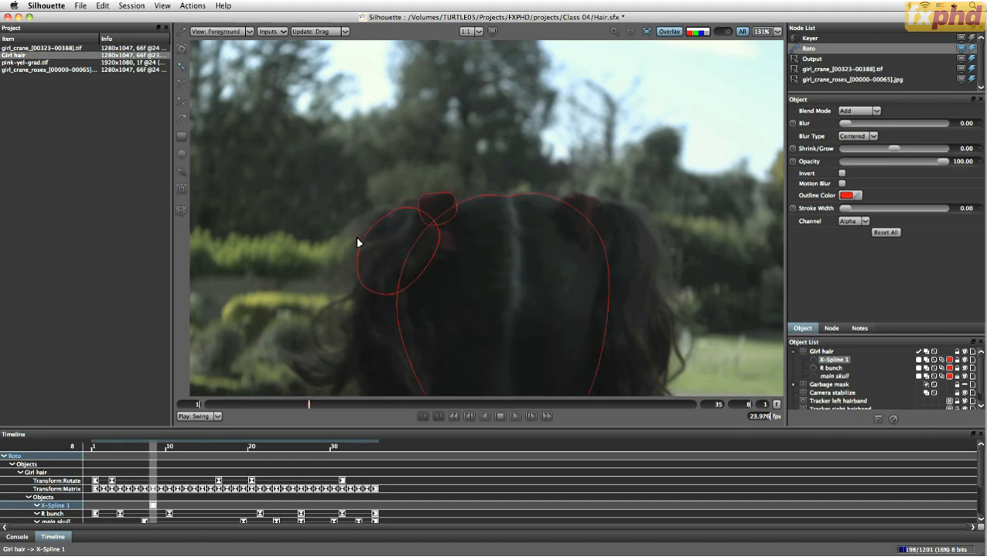
Transform the left hair bunch spline at frame 4, pulling its upper inner and lower outer corners to fit the hair.
left_click_drag(310, 403, 154, 425)
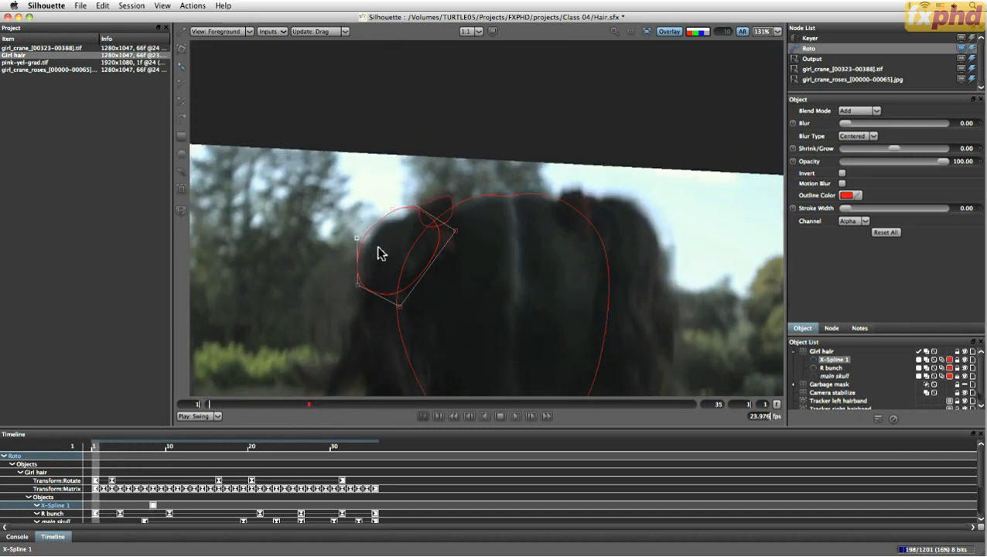
key("t")
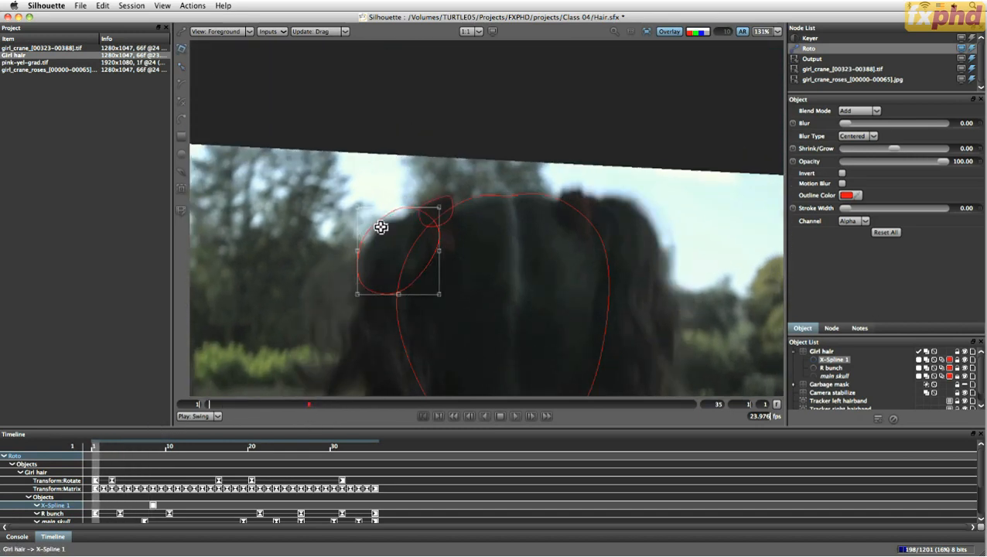
left_click(353, 220)
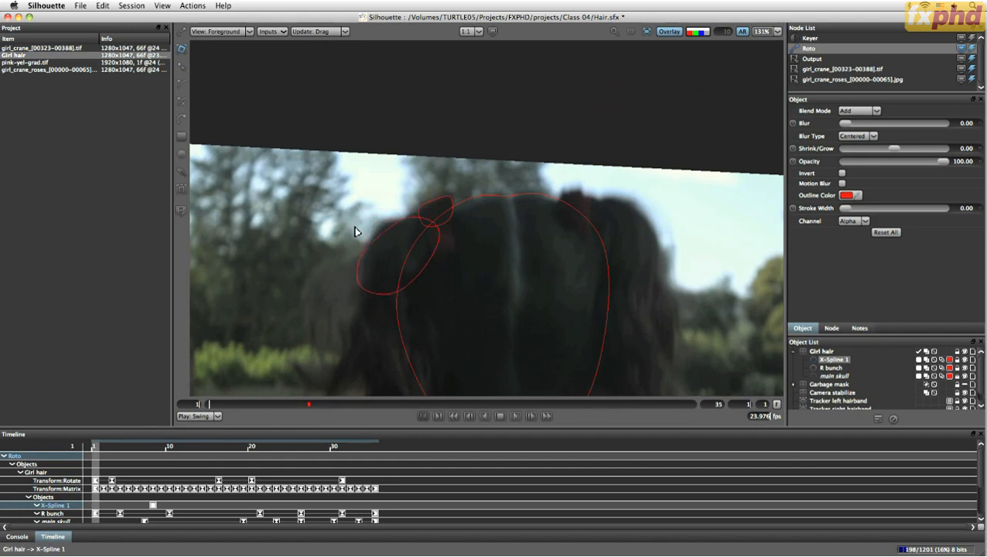
left_click(375, 249)
key("Right")
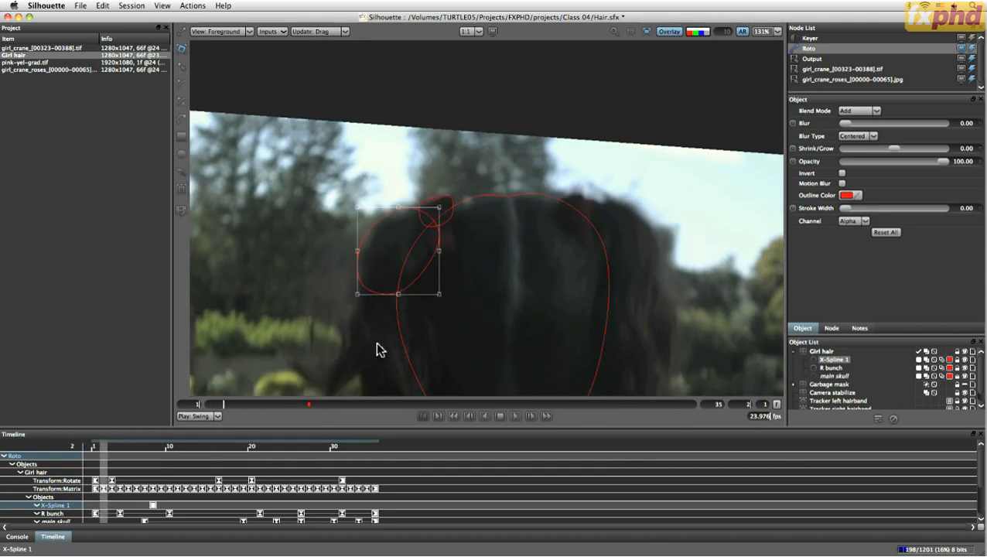
key("Right")
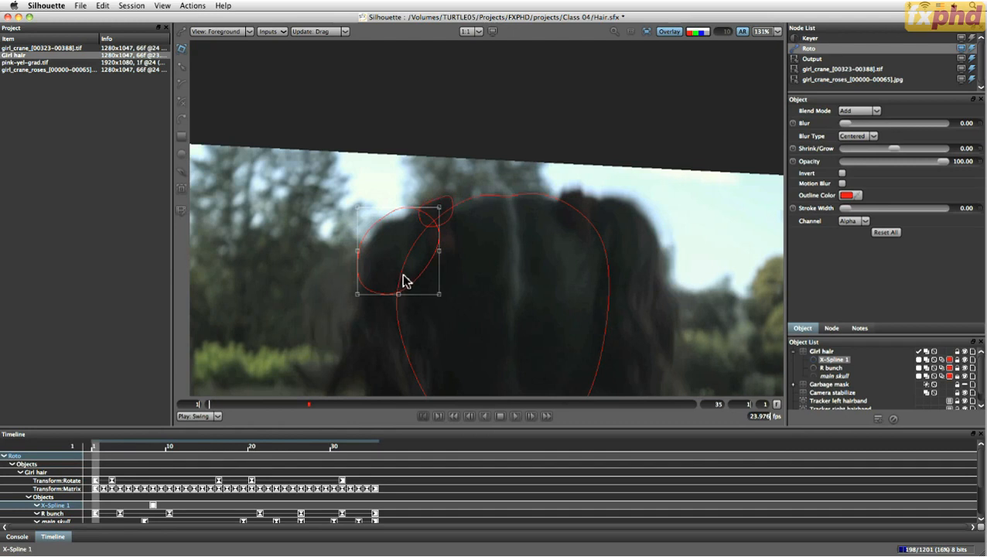
key("Right")
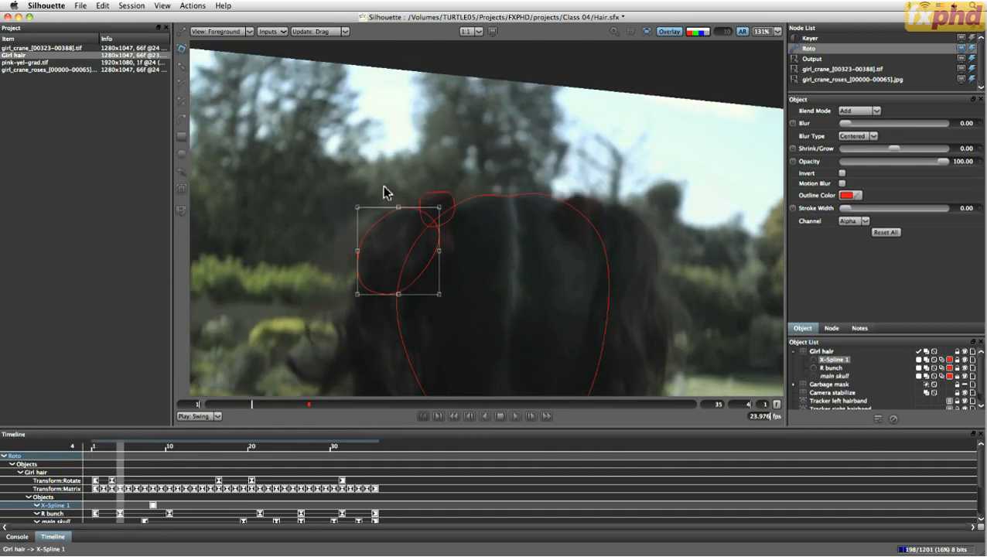
left_click_drag(438, 208, 435, 207)
left_click_drag(357, 296, 361, 301)
Keyframe the left hair bunch spline at frame 1 by stretching its bottom downward and lowering its top edge onto the hair.
key("z")
key("z")
key("z")
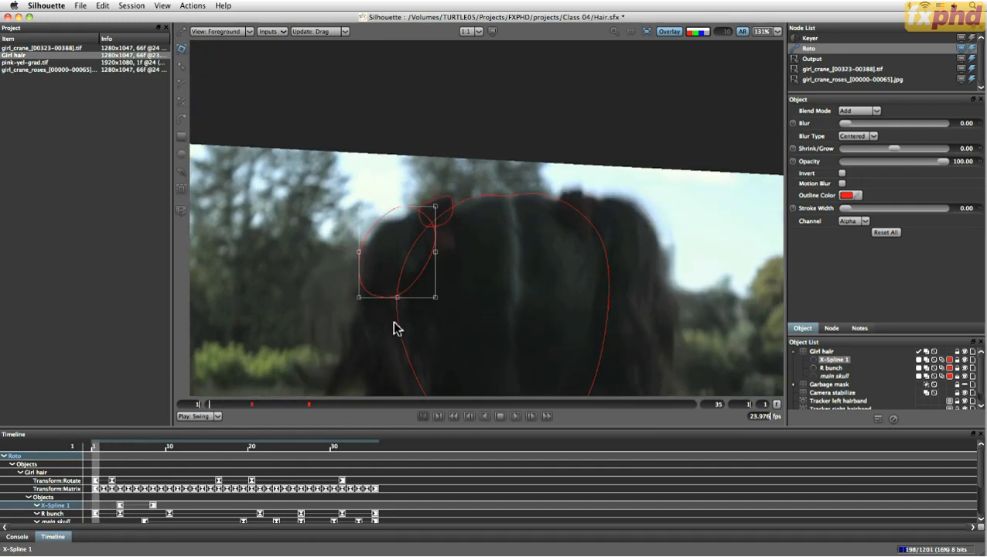
left_click_drag(359, 297, 362, 311)
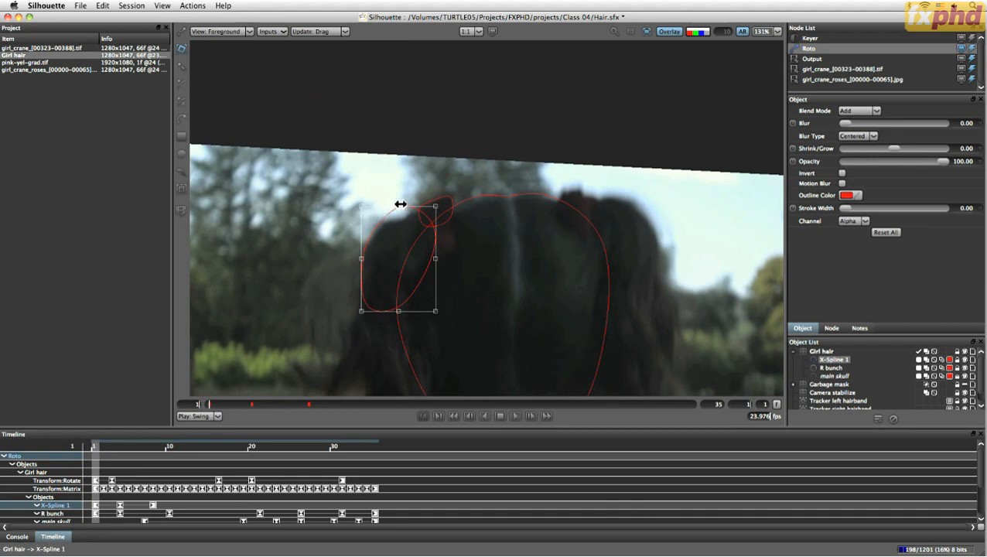
left_click_drag(401, 205, 397, 215)
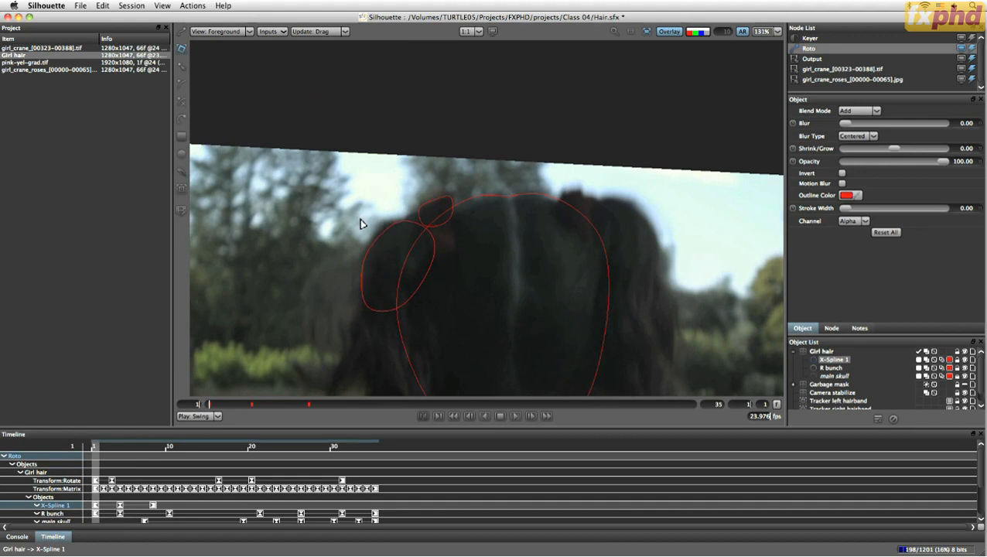
left_click_drag(435, 220, 438, 220)
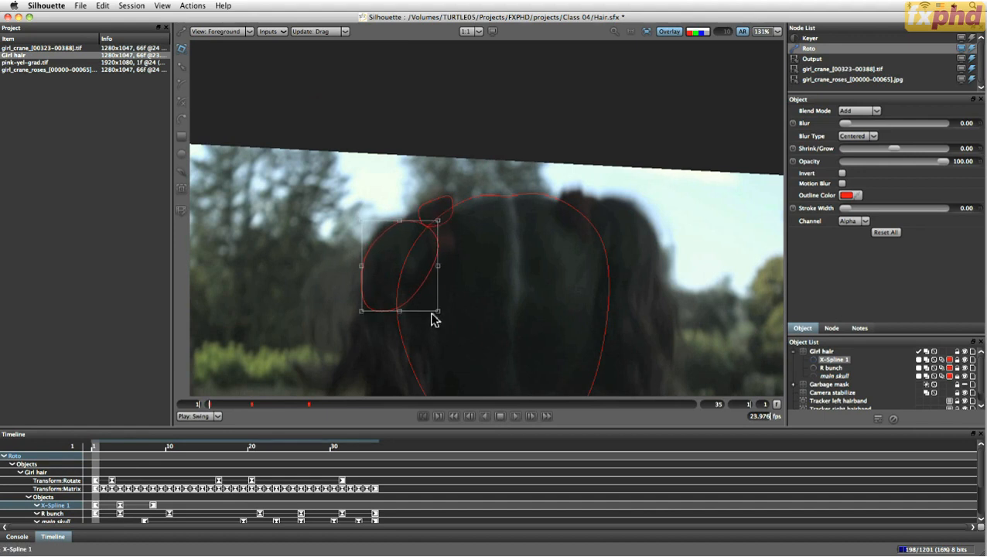
left_click_drag(438, 311, 439, 311)
Reshape individual upper and outer control points of the hair bunch spline at frame 1 to follow the hair edge.
key("r")
mouse_move(377, 219)
left_mouse_down()
mouse_move(407, 214)
mouse_move(376, 213)
left_mouse_up()
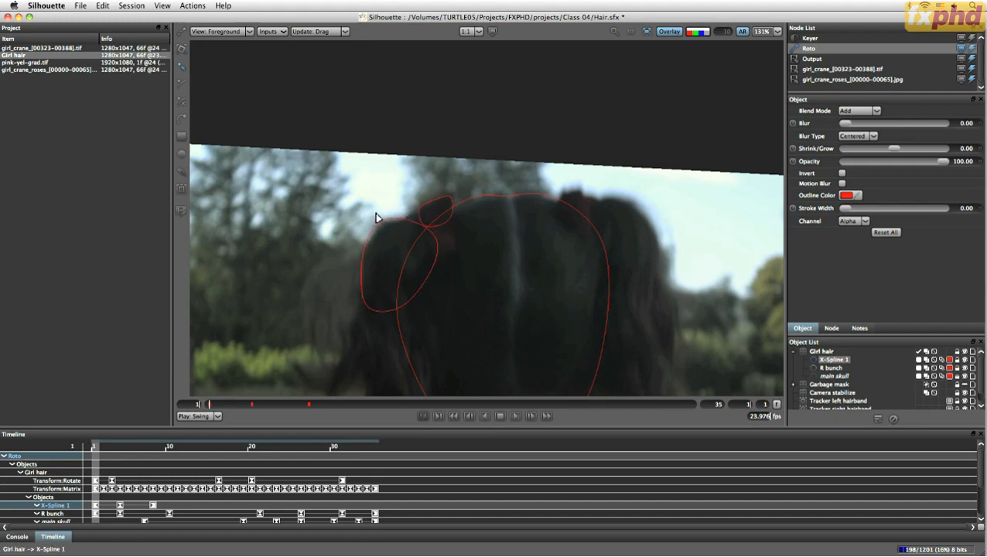
left_click_drag(366, 269, 376, 264)
left_click(359, 263)
Transform the left hair bunch spline slightly at its outer corners to set a keyframe at frame 16.
key("t")
key("x")
key("x")
key("x")
key("x")
key("x")
key("x")
key("x")
key("x")
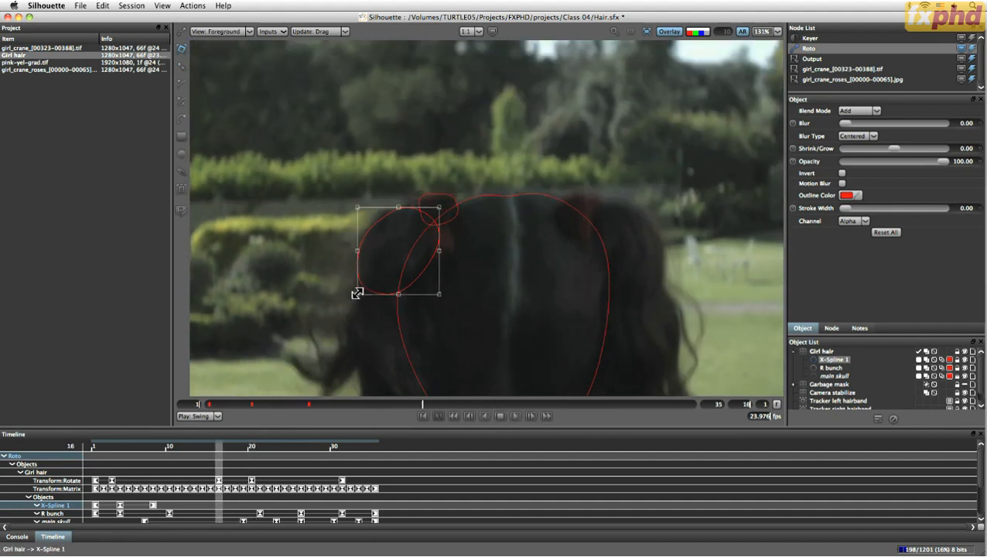
left_click_drag(358, 294, 360, 295)
left_click_drag(357, 208, 357, 208)
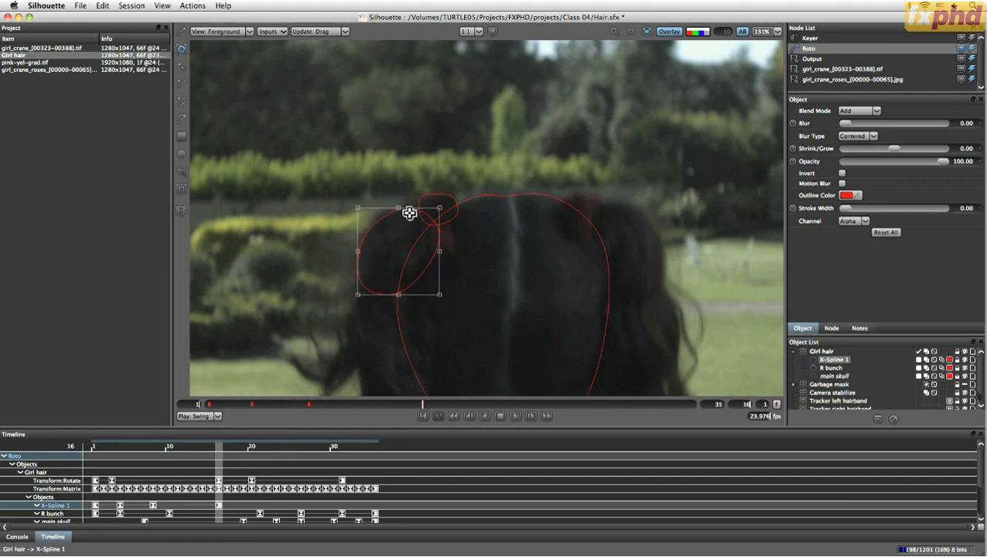
Find where the left hair bunch drifts after frame 16, and keyframe its spline at frame 22 by adjusting the upper and outer edges.
key("Right")
key("Right")
key("Right")
key("Right")
key("Right")
key("Right")
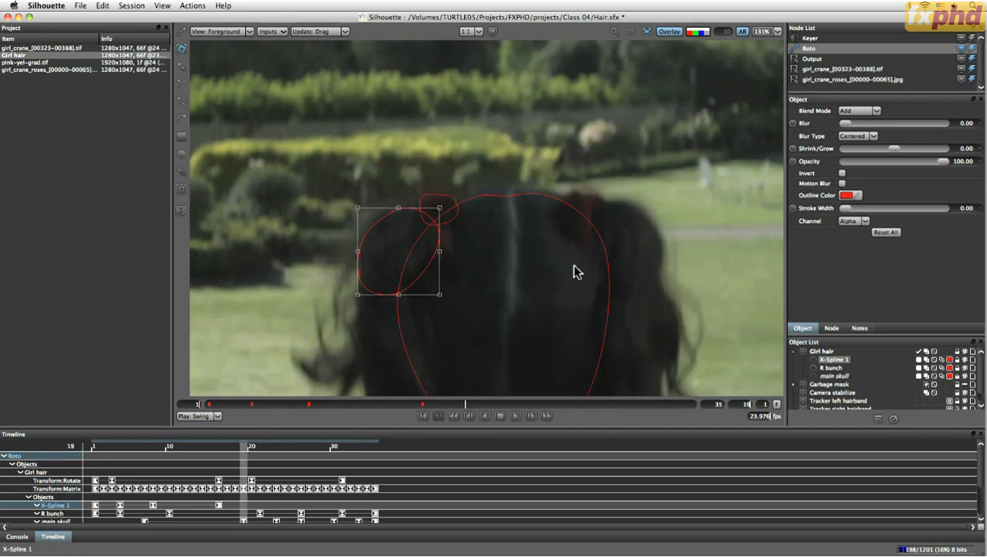
key("Right")
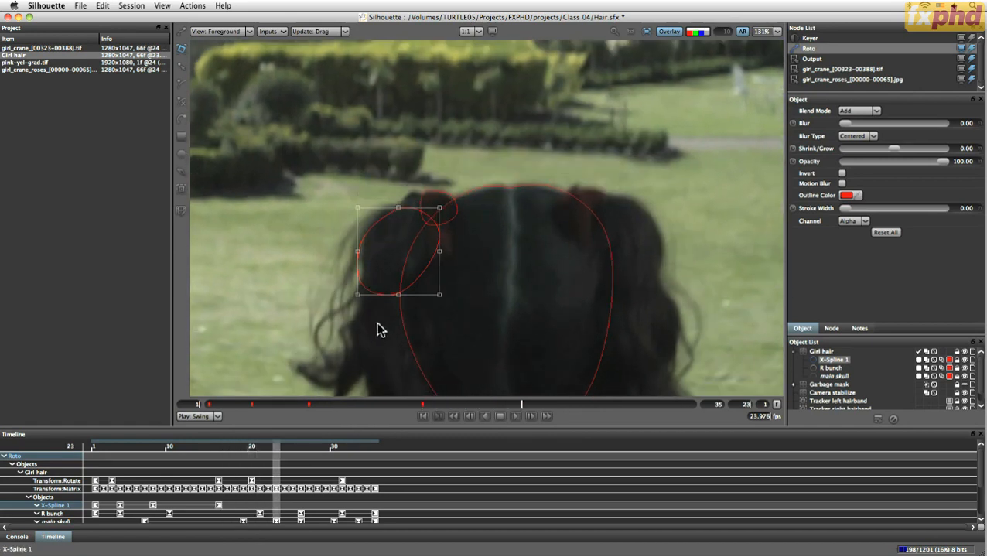
key("Left")
key("Left")
key("Left")
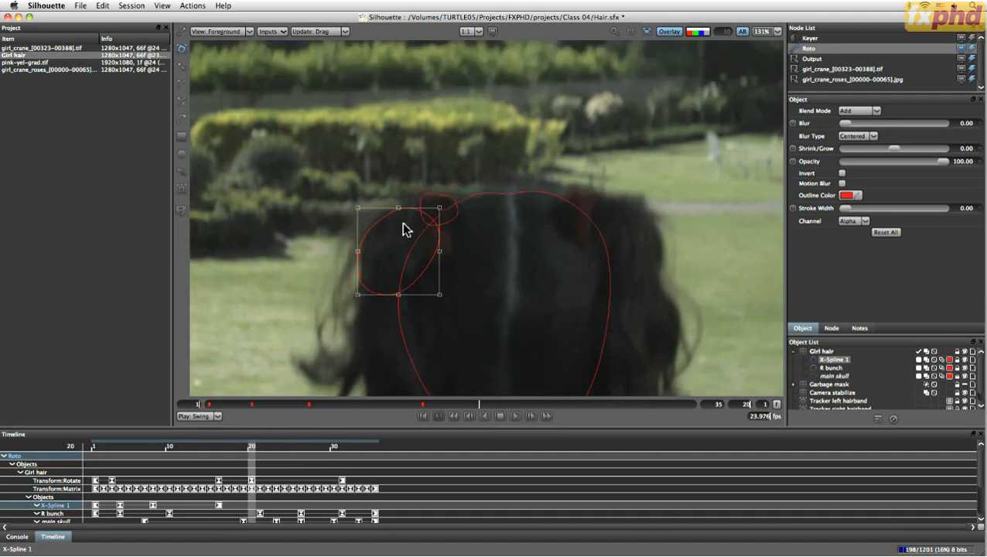
key("Right")
key("Right")
key("Right")
key("Left")
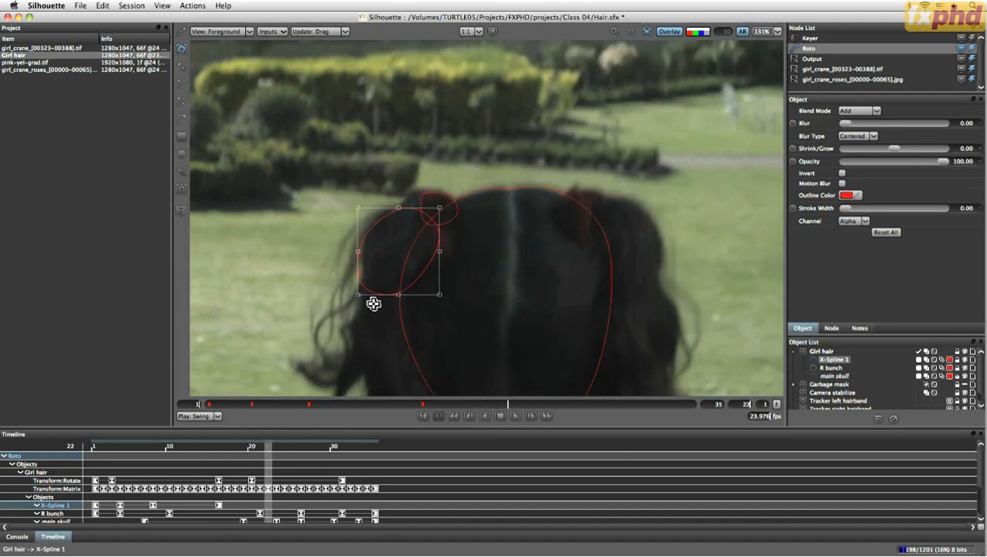
left_click_drag(358, 295, 366, 294)
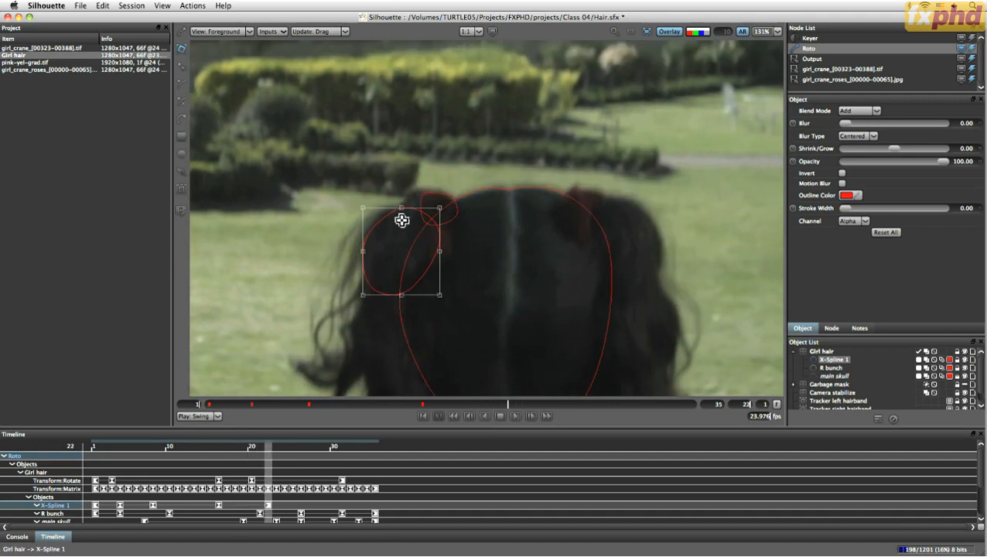
left_click_drag(361, 207, 396, 206)
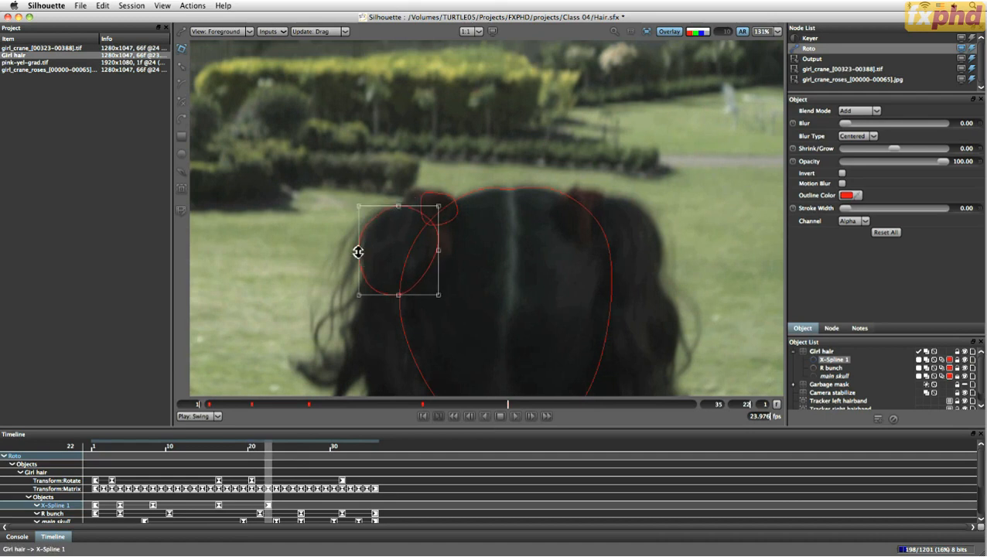
left_click_drag(358, 252, 362, 250)
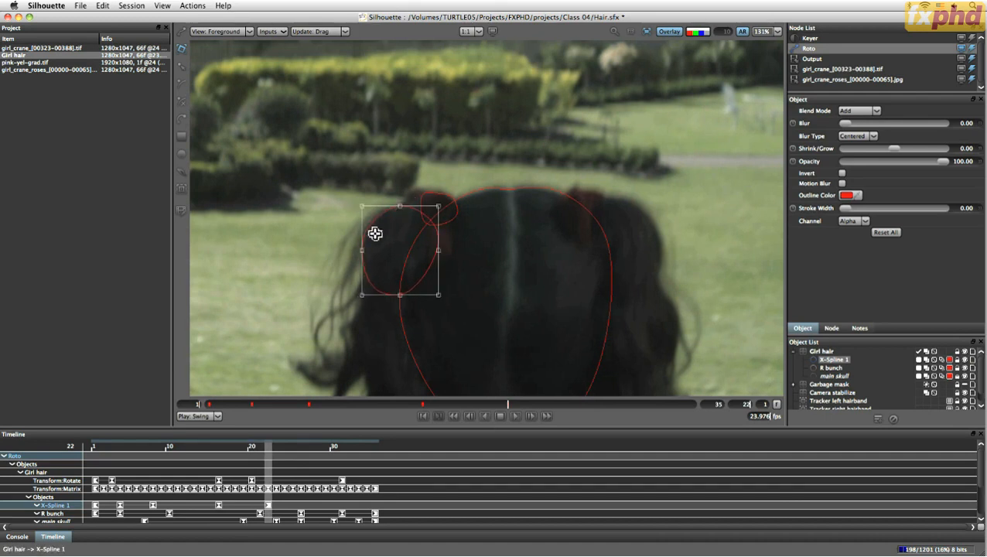
Keyframe the left hair bunch spline at frame 29 by pulling its upper outer corner up and outward.
key("Right")
key("Right")
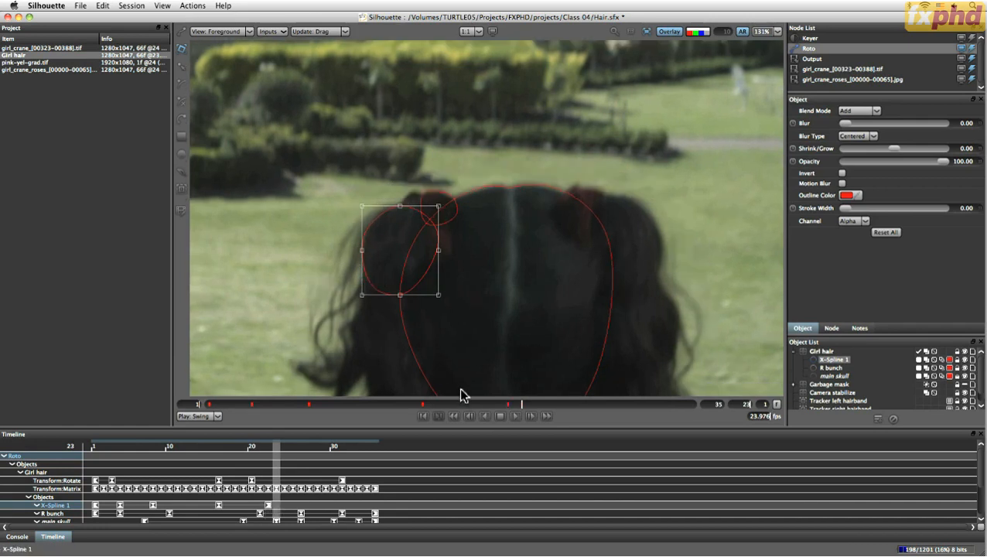
key("Right")
key("Right")
key("Right")
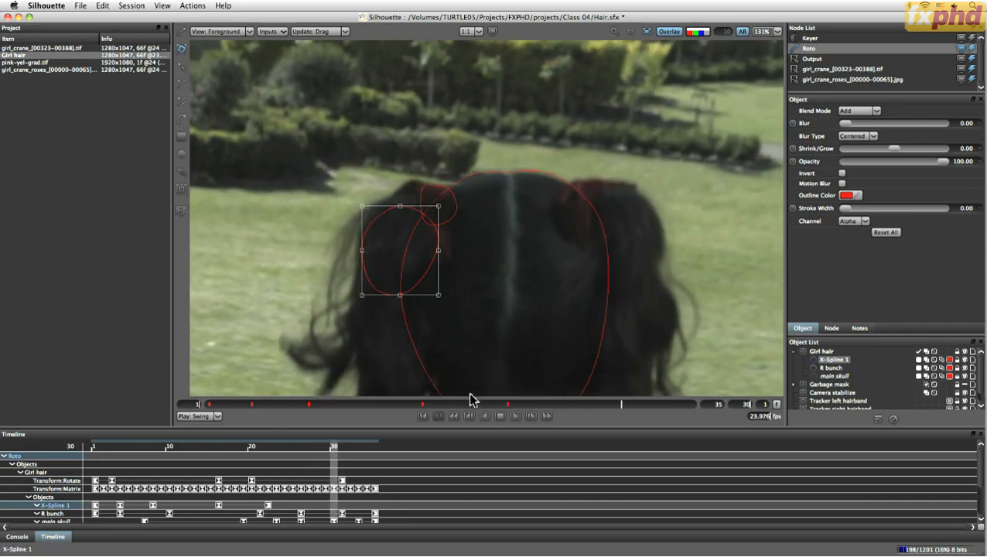
key("Right")
key("Right")
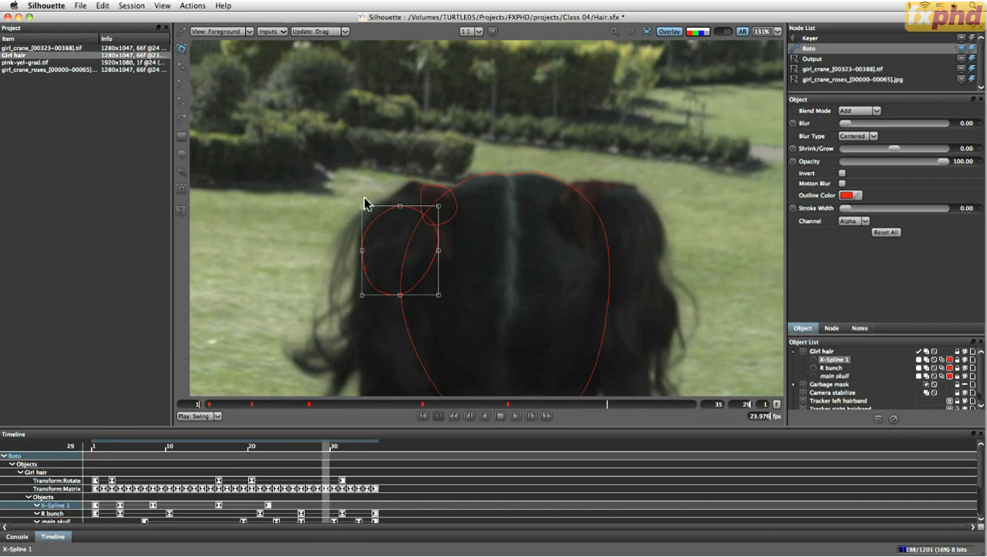
left_click_drag(362, 207, 355, 193)
Check the frames before 29, and keyframe the hair bunch spline at frame 27 by moving its outer edge inward.
key("Left")
key("Left")
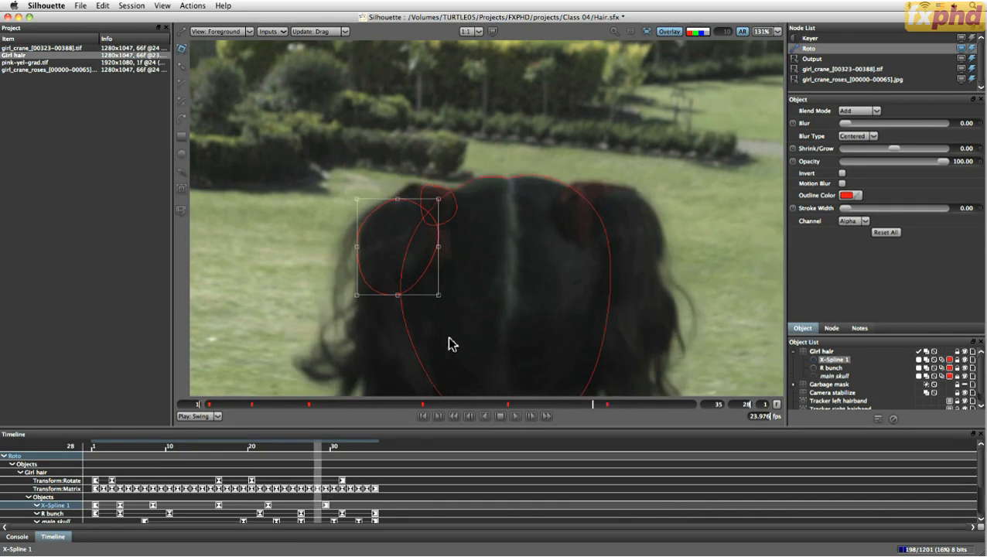
key("Left")
key("Left")
key("Left")
key("Right")
key("Right")
key("Right")
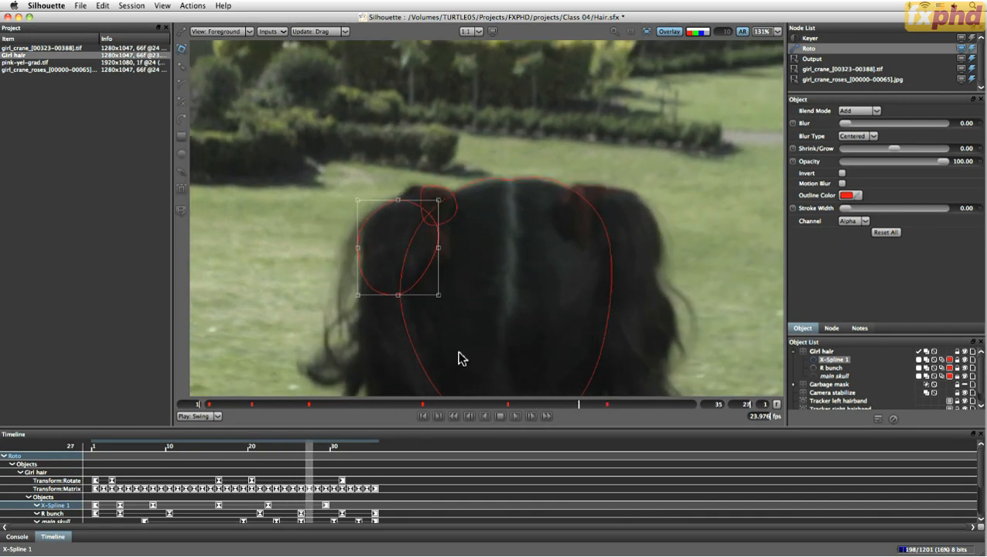
left_click_drag(356, 248, 364, 248)
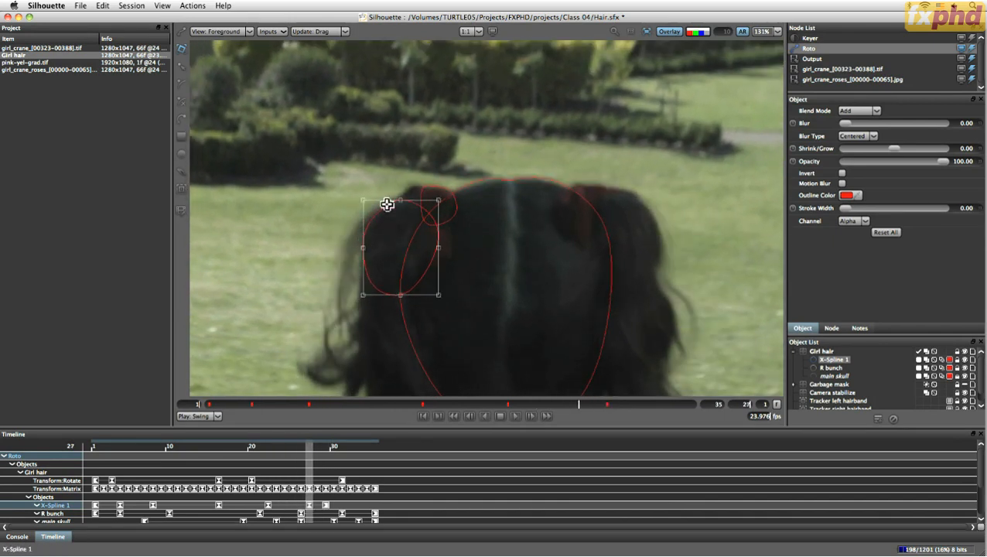
left_click_drag(365, 205, 362, 205)
Step back through the shot to frame 1 to examine how the left hair bunch spline follows the hair.
key("Right")
key("Right")
key("Right")
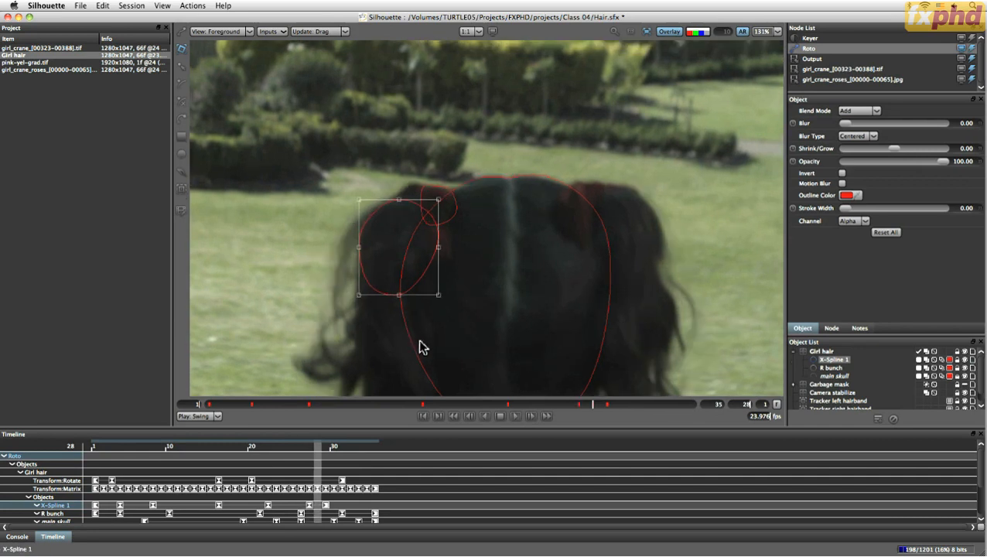
key("Left")
key("Left")
key("Left")
key("Left")
key("Left")
key("Left")
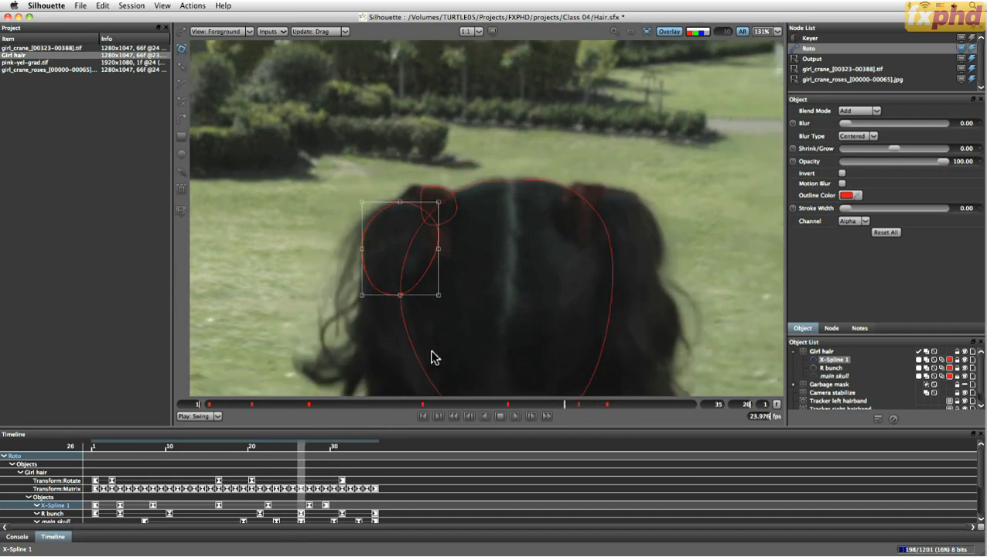
key("Left")
key("Left")
key("Left")
key("Left")
key("Left")
key("Left")
key("Left")
key("Left")
key("Left")
key("Left")
key("Left")
key("Left")
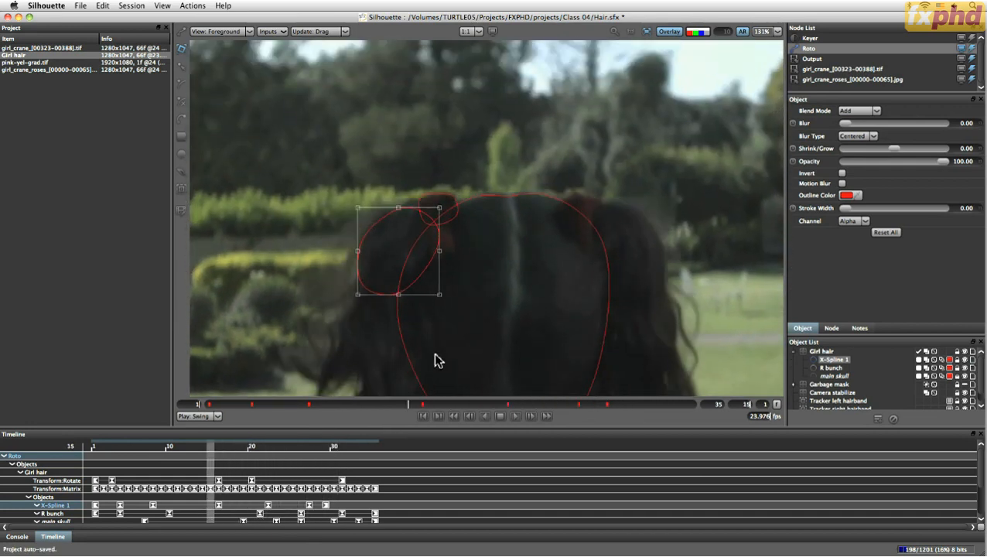
key("Left")
key("Left")
key("Left")
key("Left")
key("Left")
key("Left")
key("Left")
key("Left")
key("Left")
key("Left")
key("Left")
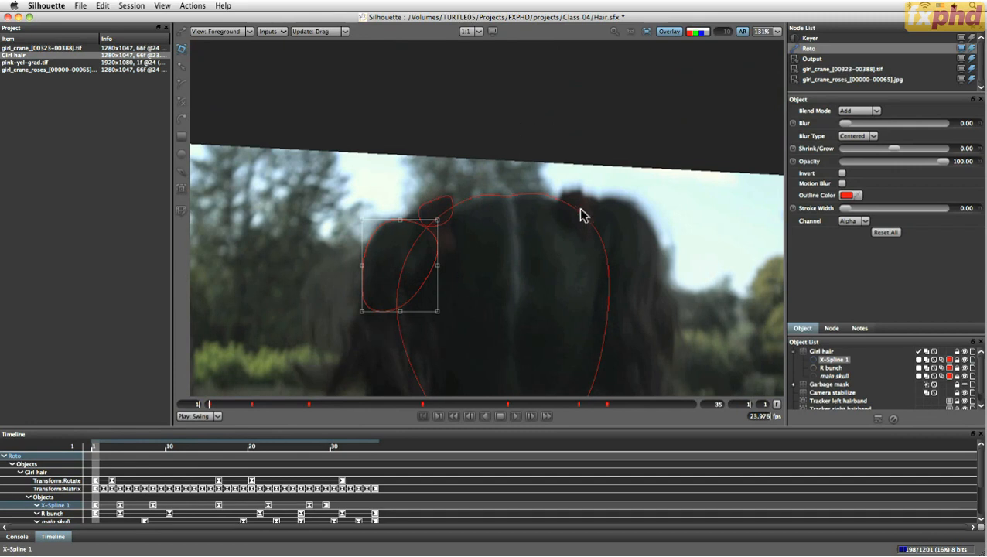
Play the shot from frame 1 with the tinted Output matte, and set the playback range to end at frame 29.
key("3")
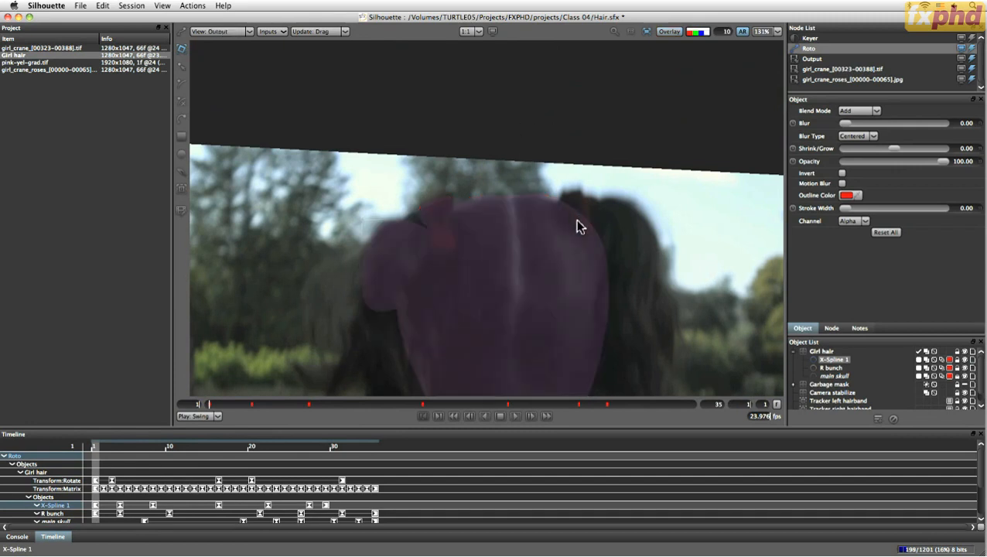
left_click(516, 416)
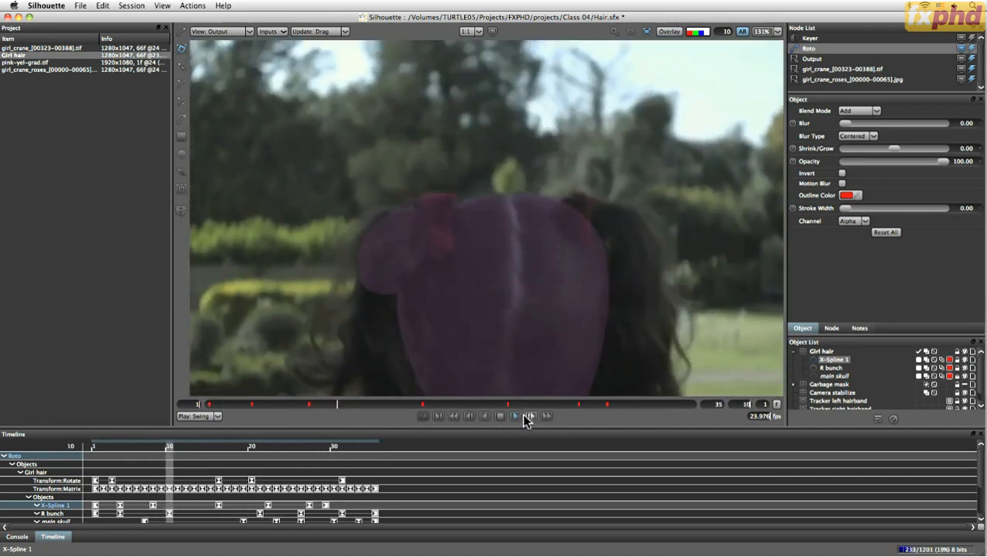
left_click(526, 417)
left_click_drag(564, 404, 608, 405)
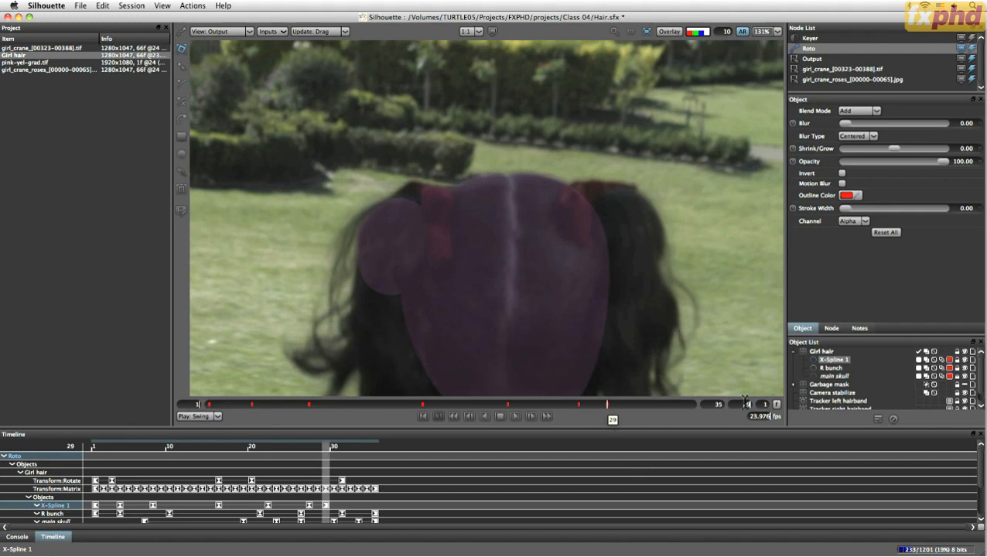
type("29")
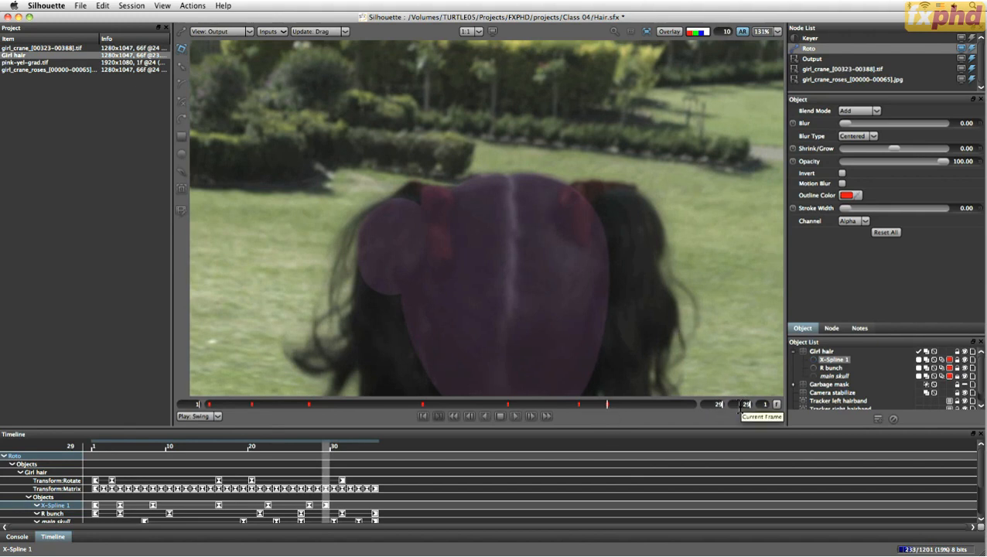
Apply the playback range ending at frame 29, play the stabilized shot with the tinted matte, and stop at frame 7.
key("Return")
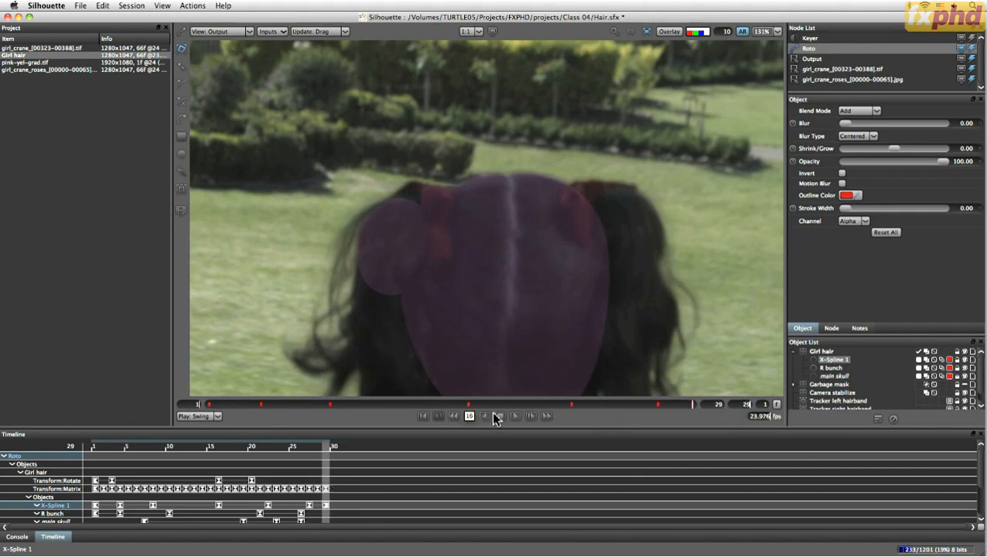
left_click(517, 416)
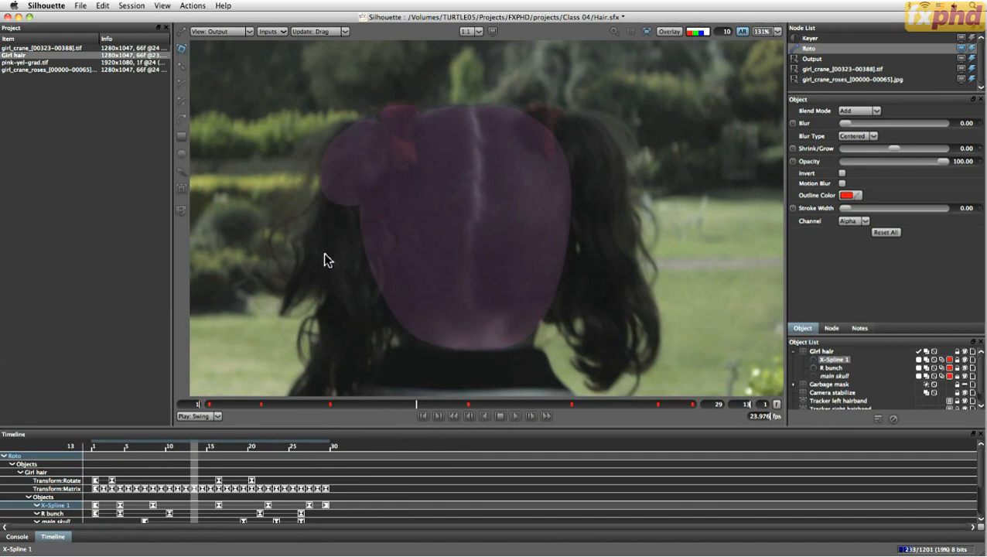
left_click_drag(412, 406, 310, 403)
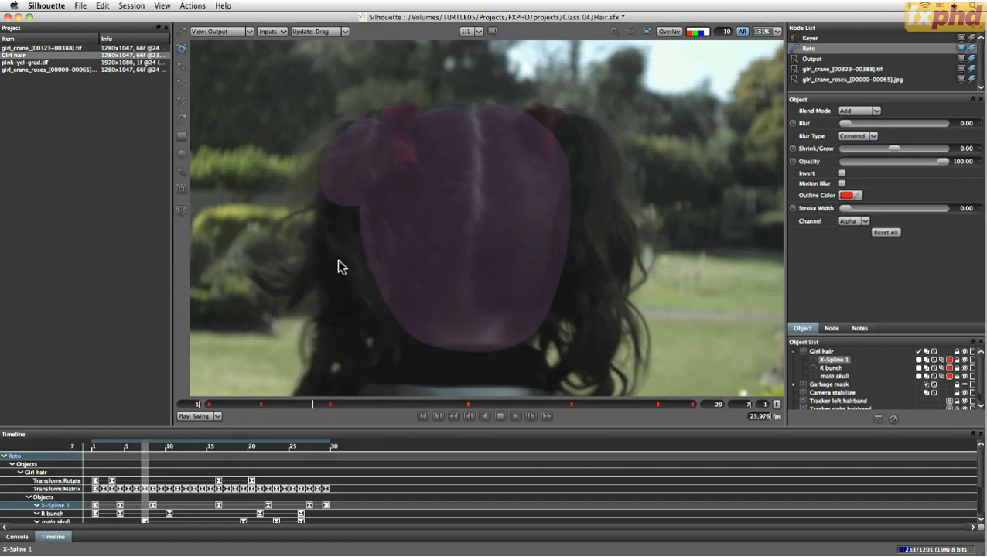
Return to the Foreground view, rename the upper left hair bunch spline as R top, and lock it.
left_click(181, 101)
key("1")
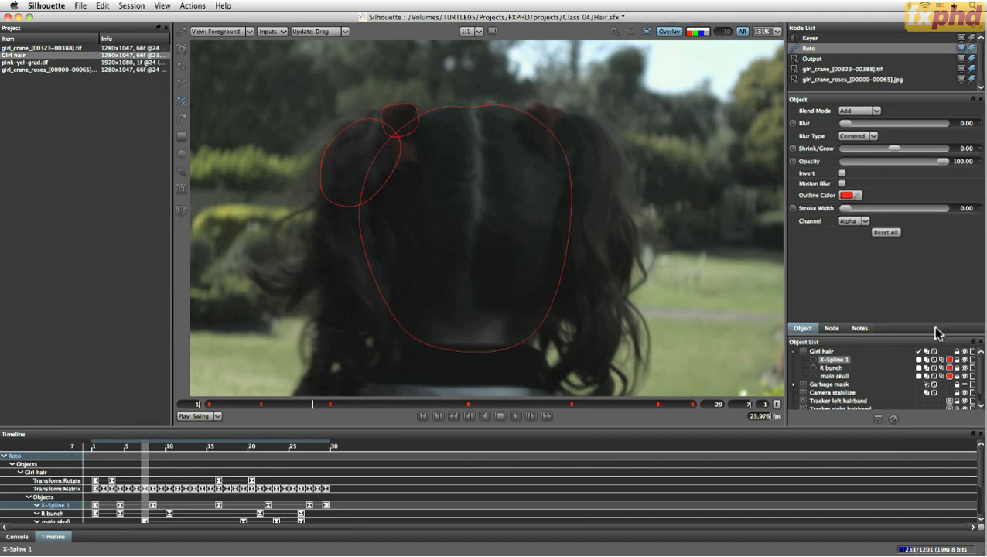
double_click(835, 360)
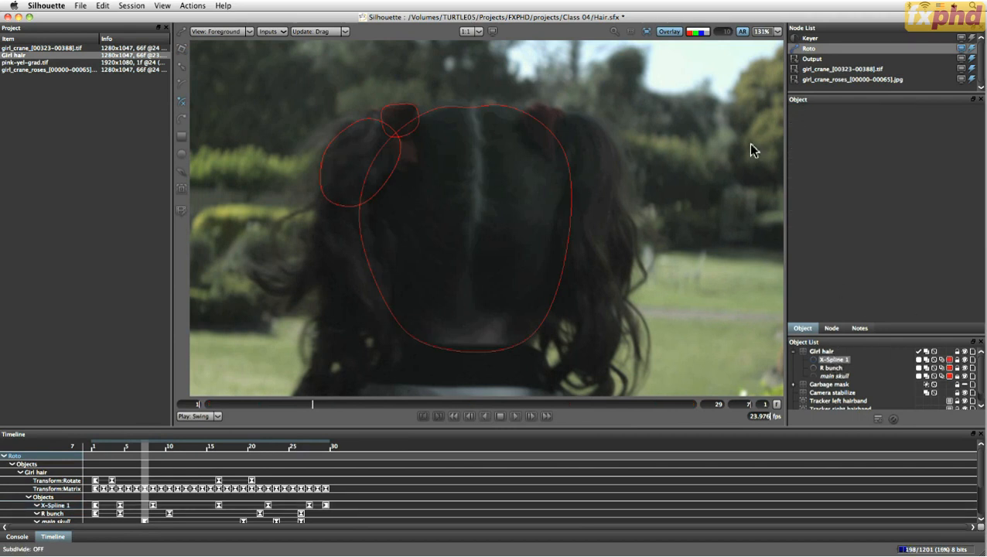
type("X")
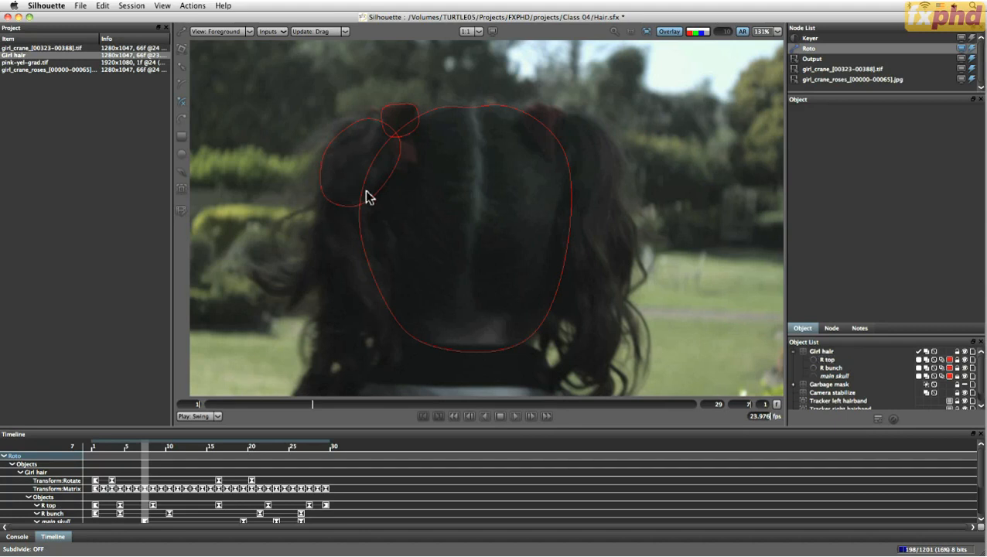
left_click(957, 360)
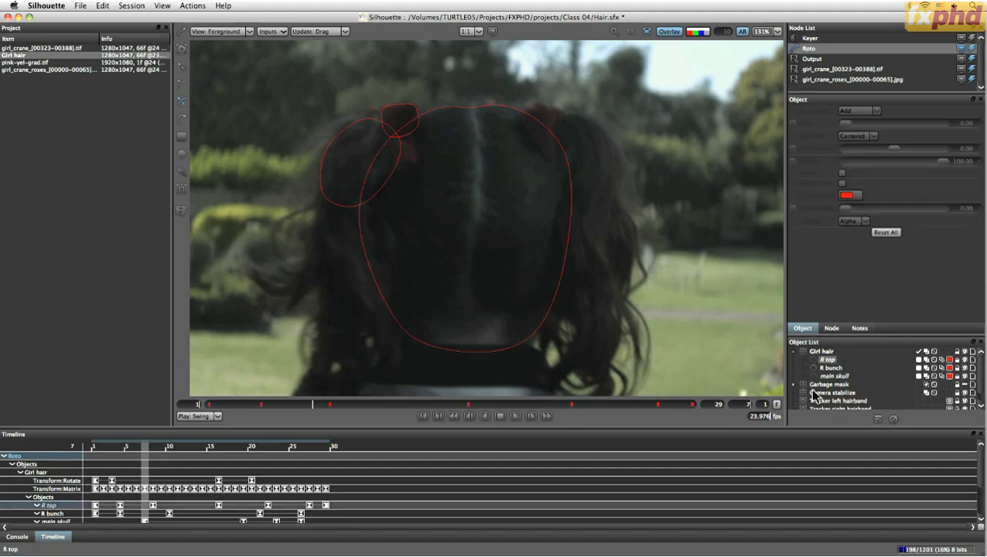
At frame 7, draw a closed X-Spline around the middle of the left hair bunch and adjust its upper and outer points.
left_click(328, 168)
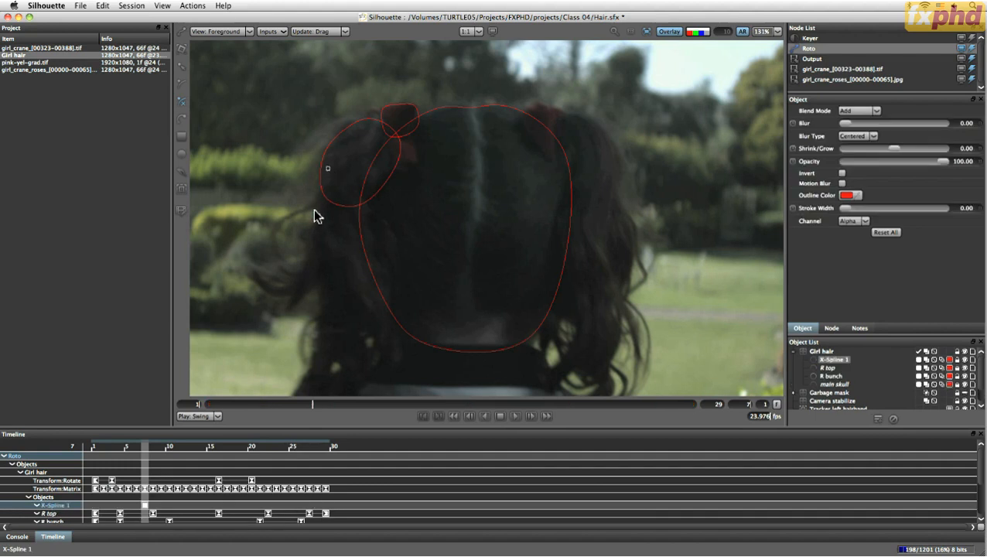
left_click(314, 261)
left_click(334, 294)
left_click(385, 331)
left_click(416, 320)
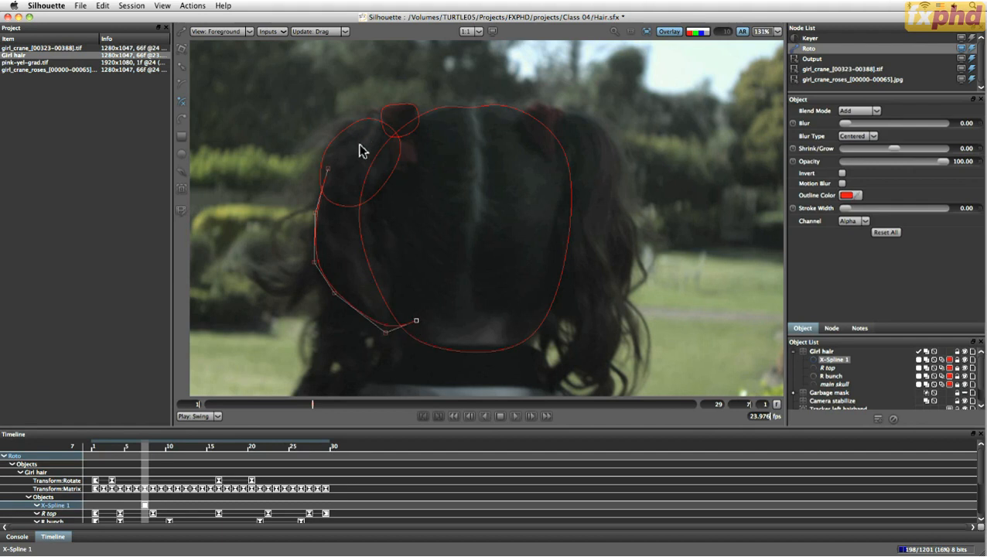
left_click(328, 170)
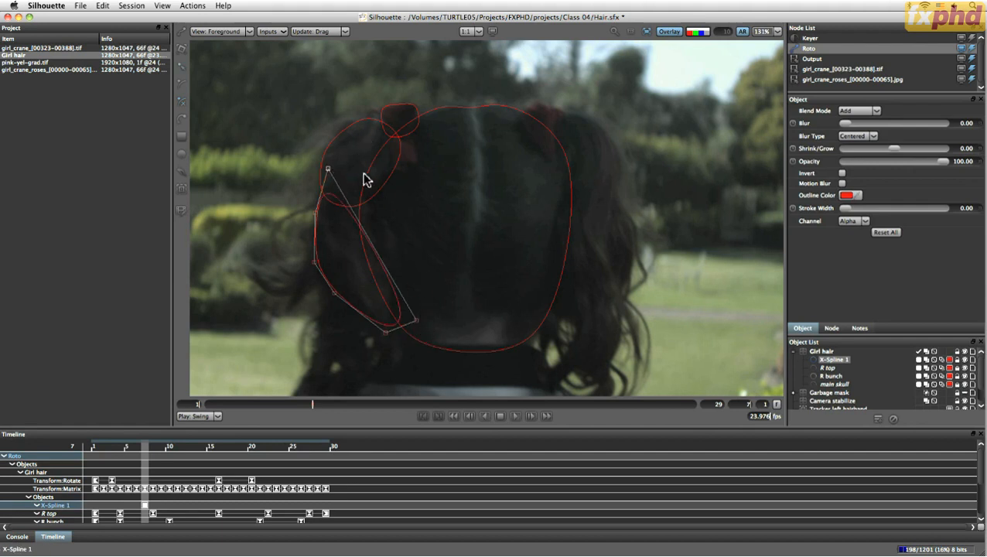
mouse_move(312, 405)
left_mouse_down()
mouse_move(198, 406)
mouse_move(314, 418)
mouse_move(249, 405)
mouse_move(280, 406)
mouse_move(226, 407)
mouse_move(306, 416)
left_mouse_up()
left_click(304, 174)
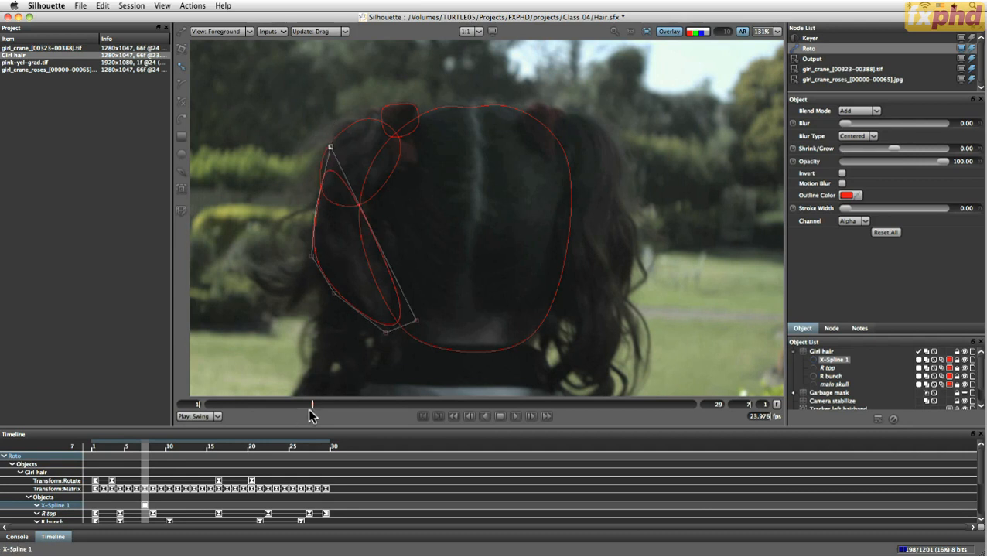
Keyframe the middle hair bunch spline at frames 1, 4, 9, 15 and 19 by transforming it to fit the hair.
left_click_drag(312, 403, 266, 403)
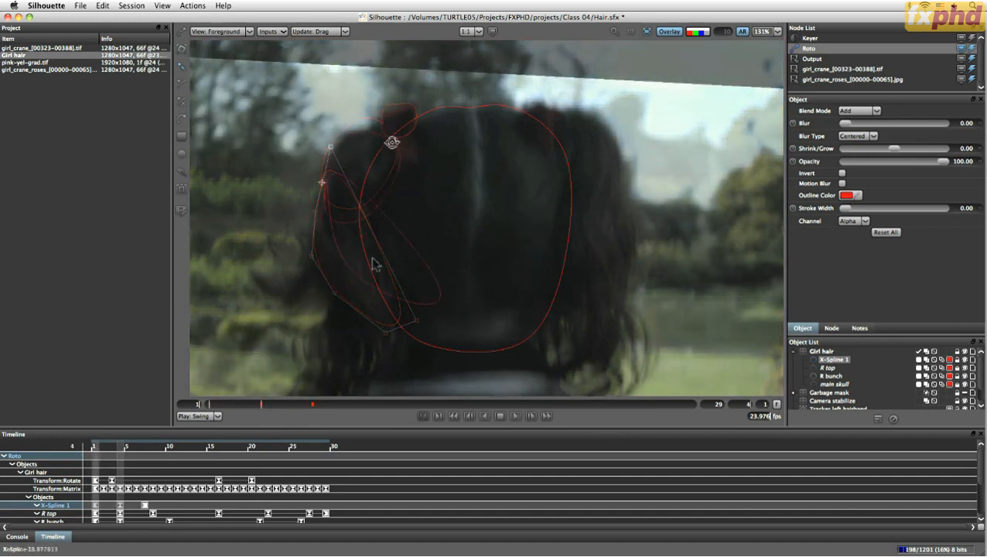
left_click_drag(232, 407, 347, 408)
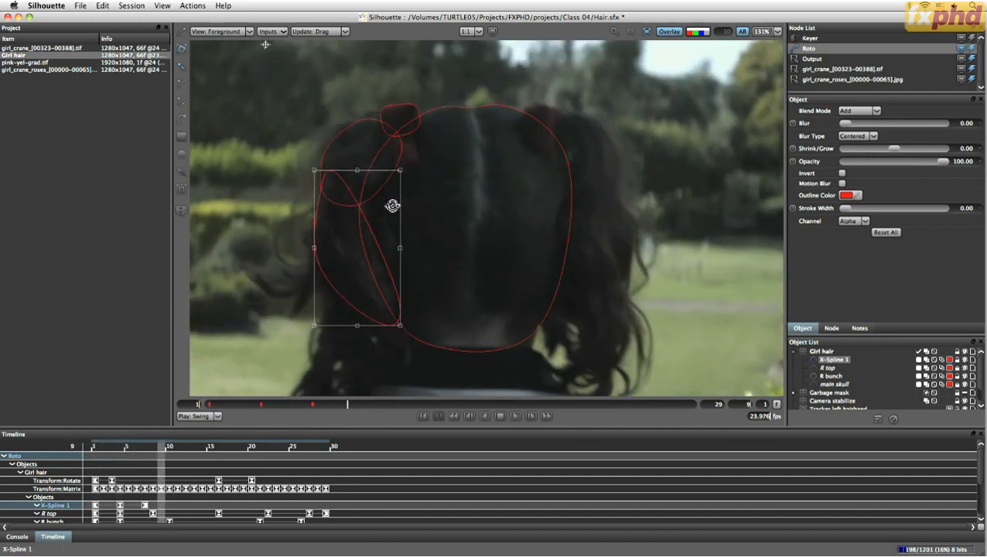
left_click(327, 195)
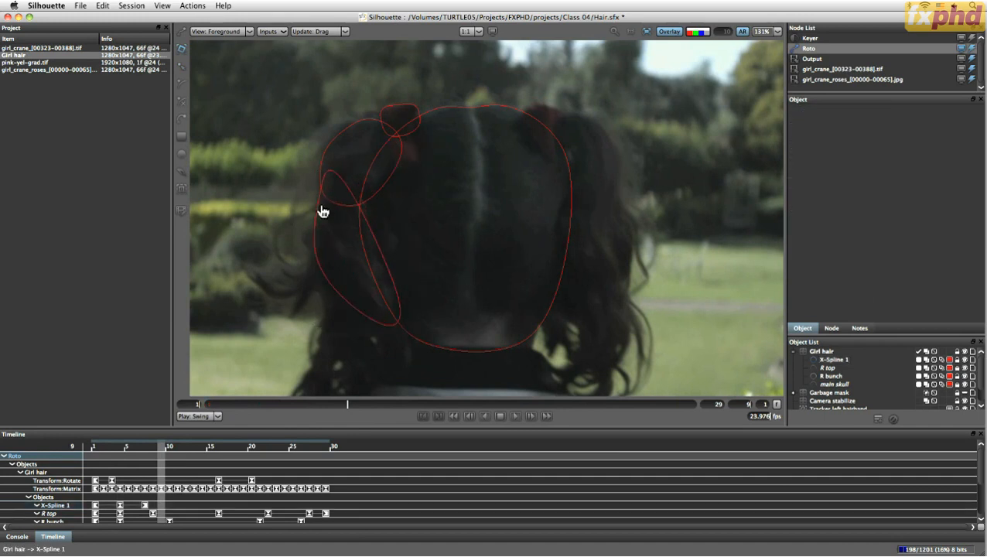
left_click(348, 255)
mouse_move(414, 161)
left_mouse_down()
mouse_move(427, 169)
mouse_move(413, 153)
left_mouse_up()
left_click_drag(264, 407, 519, 404)
Keyframe the middle hair bunch spline at frames 24, 27 and 29 by transforming it to follow the outer hair edge.
left_click_drag(452, 405, 611, 411)
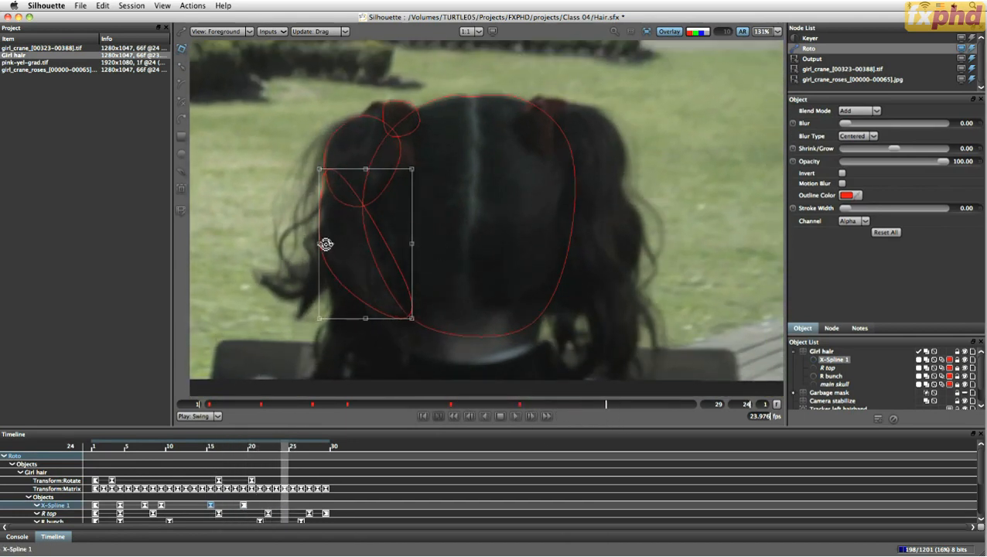
left_click_drag(321, 169, 326, 170)
left_click_drag(610, 405, 657, 406)
left_click_drag(322, 169, 321, 160)
left_click_drag(658, 406, 692, 408)
left_click_drag(380, 228, 378, 227)
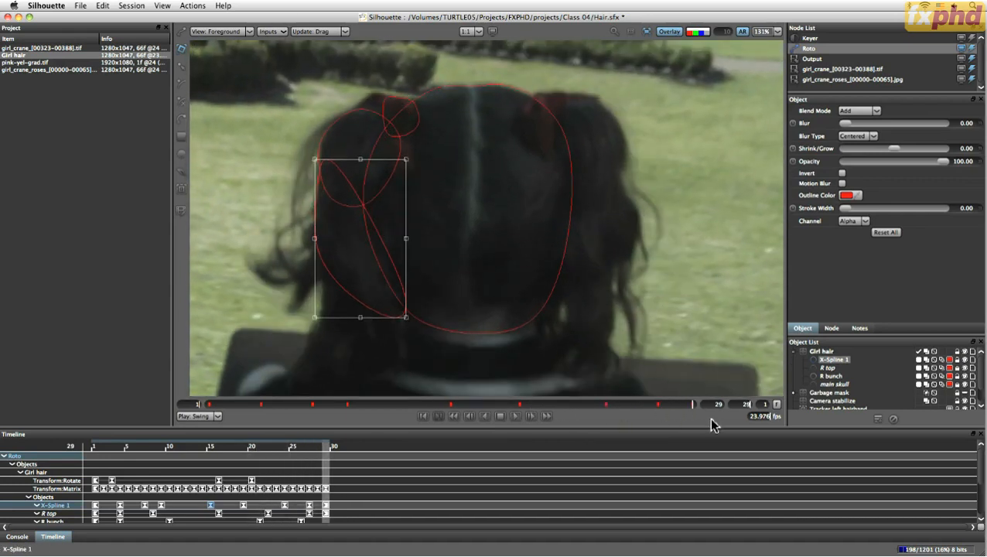
Play the shot from frame 1 with the tinted Output matte to examine how the middle bunch spline follows the hair.
key("l")
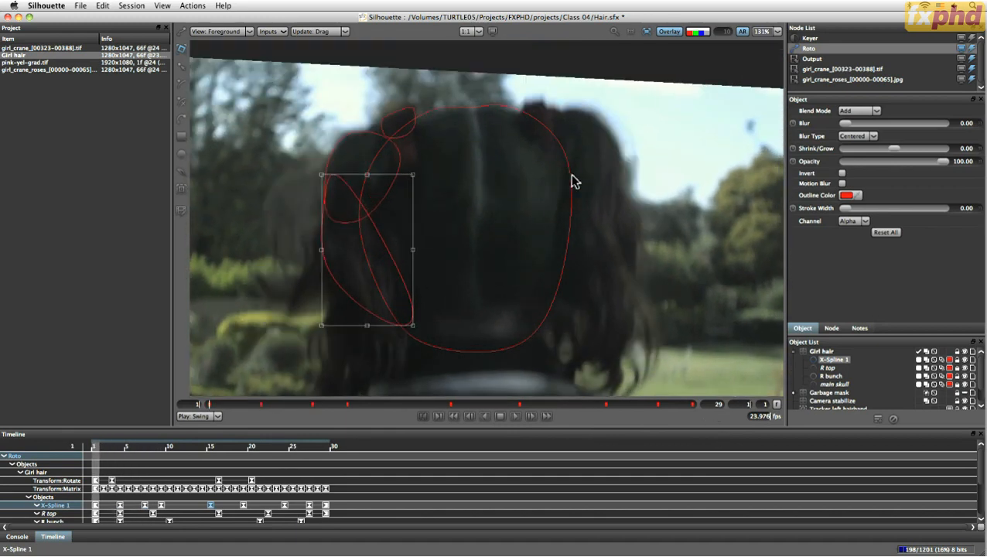
key("3")
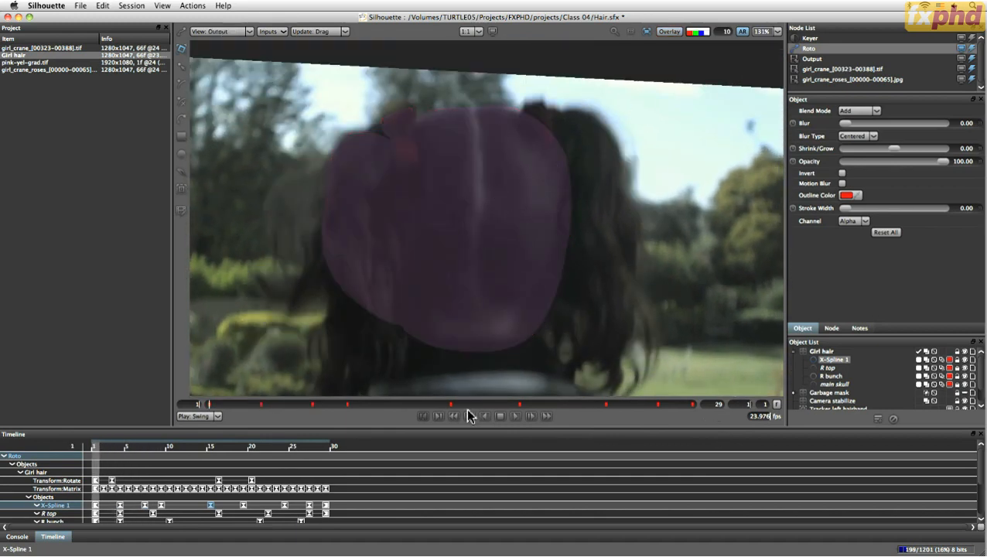
left_click(516, 416)
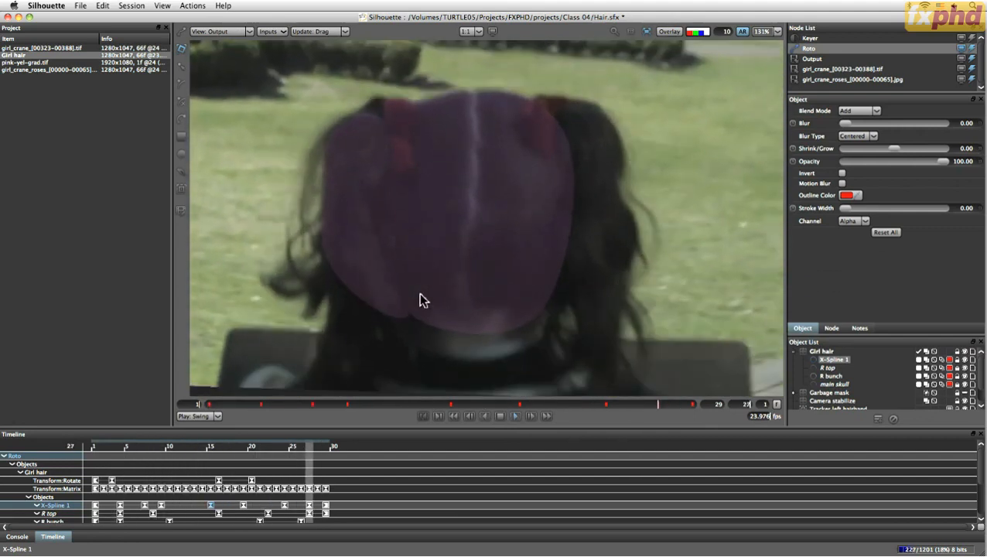
key("space")
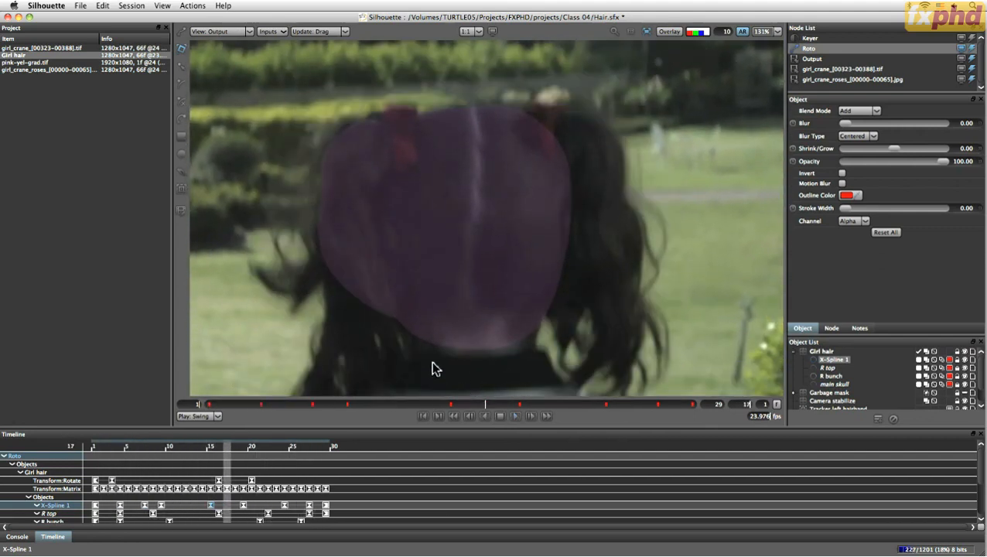
left_click(477, 416)
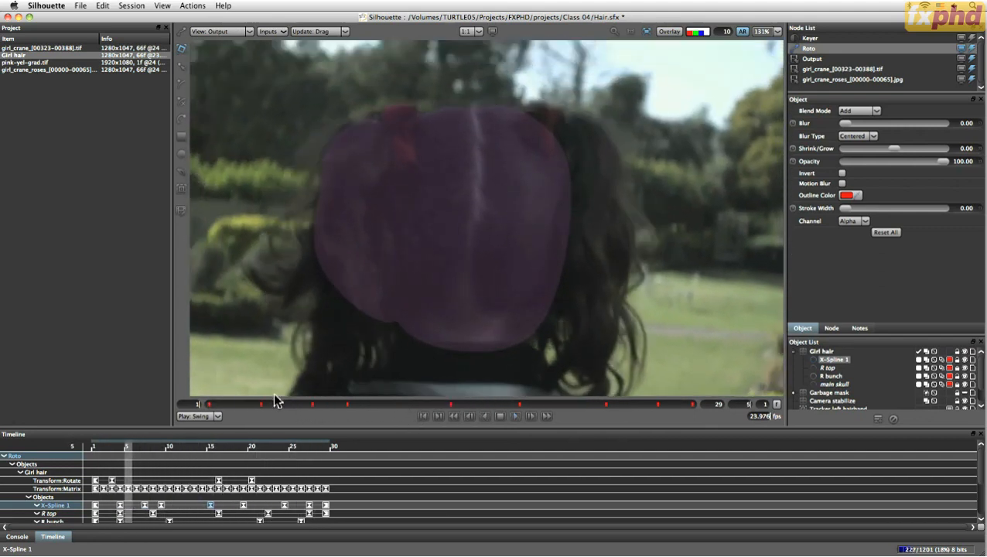
Keyframe the middle bunch spline at frame 22 by moving its outer edge inward, and rename the spline as R mid.
left_click_drag(188, 410, 571, 412)
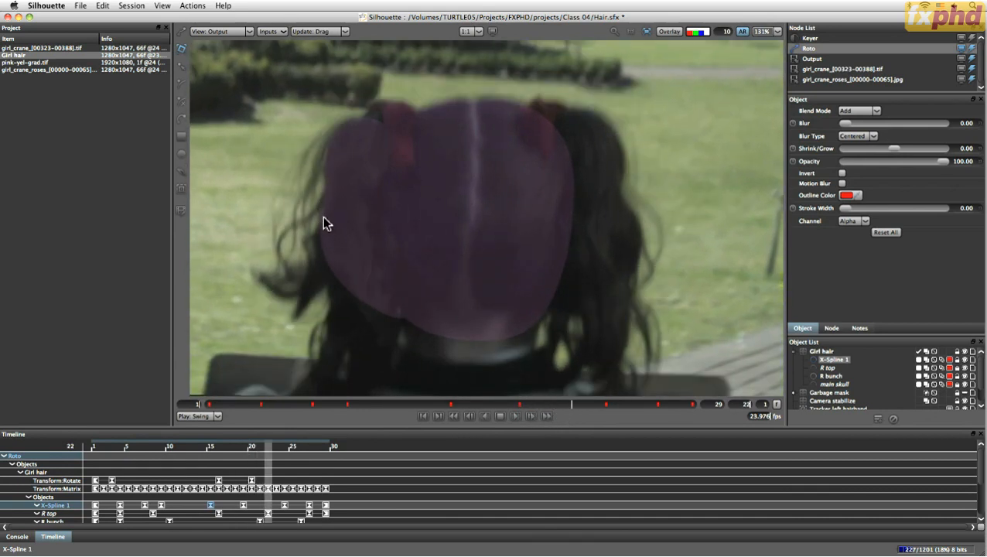
key("1")
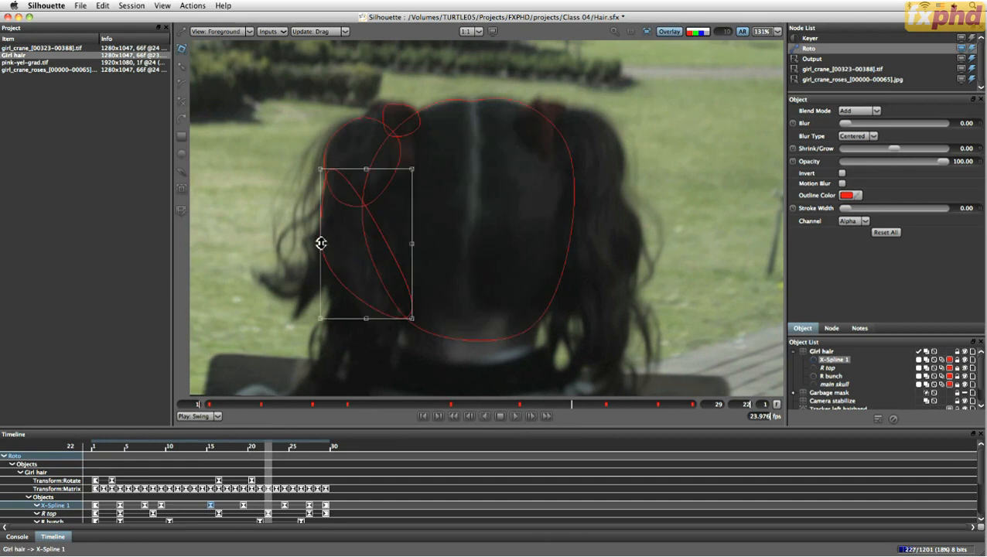
mouse_move(319, 318)
left_mouse_down()
mouse_move(335, 313)
mouse_move(328, 319)
left_mouse_up()
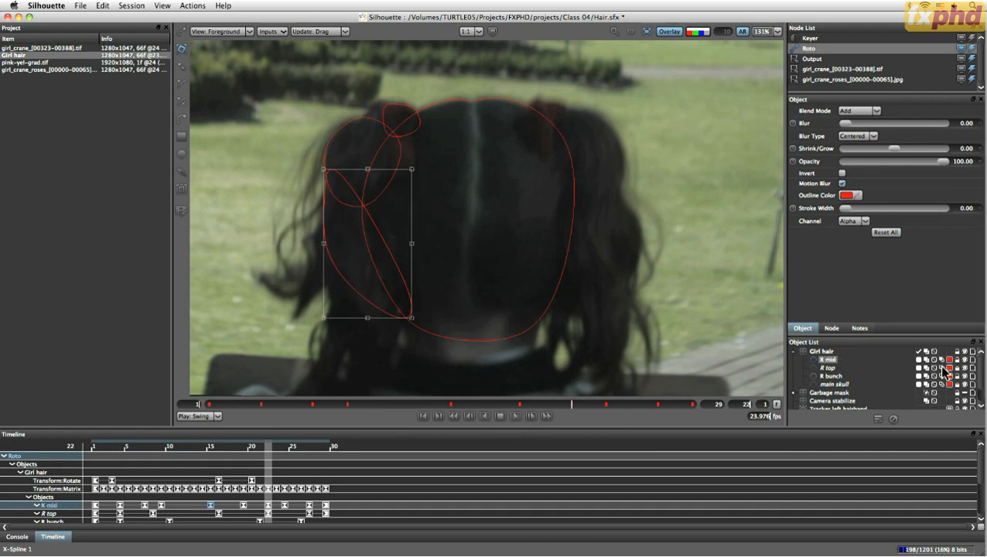
Turn on motion blur for all the hair splines and enable Motion Blur for the Roto node.
left_click_drag(941, 377, 950, 356)
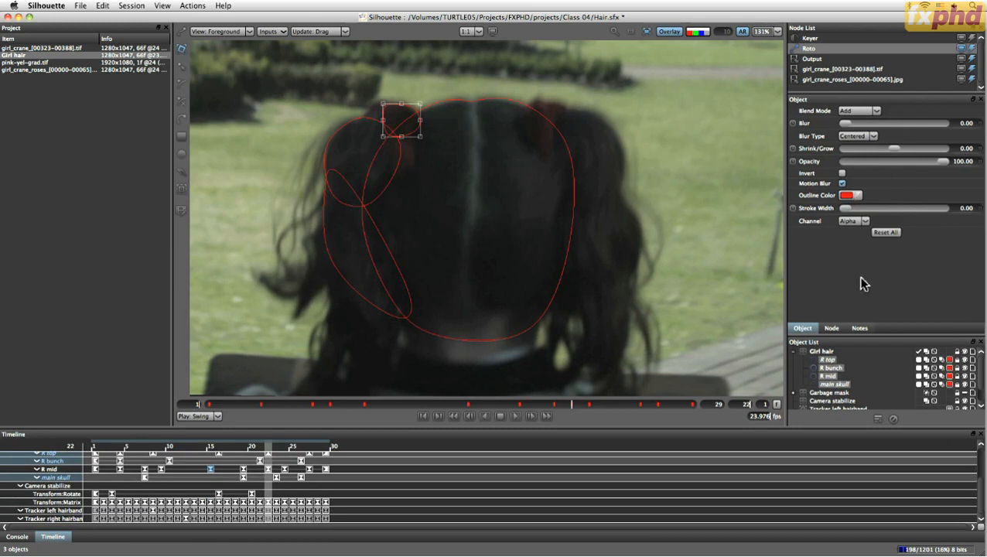
left_click(832, 328)
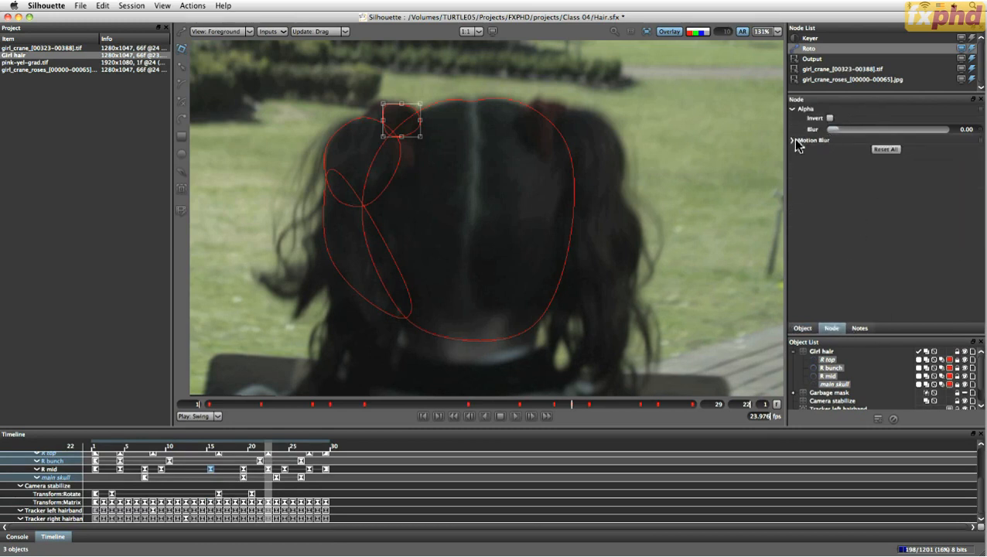
left_click(793, 140)
left_click(851, 150)
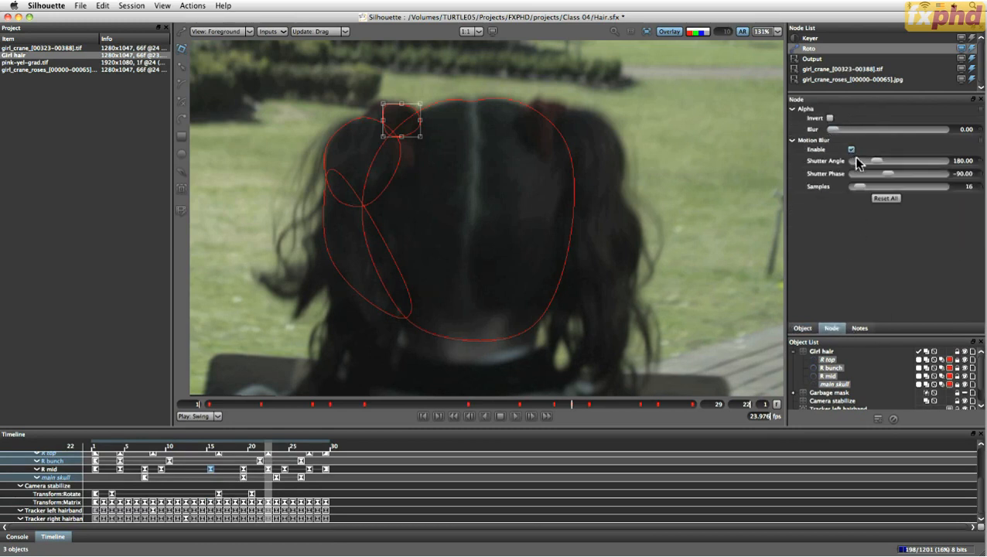
View the Output alpha matte and play through the shot to frame 7 to examine the blurred edges and holes.
key("3")
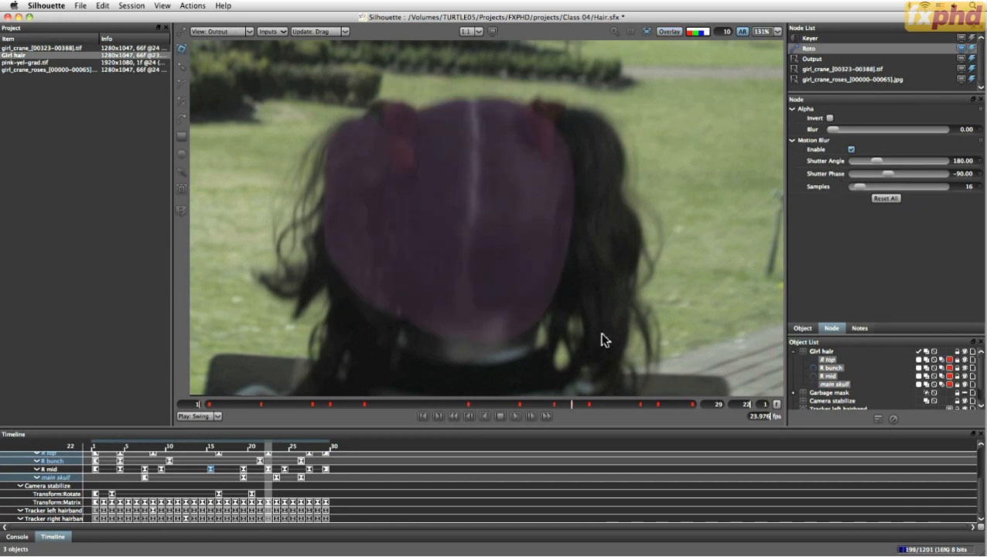
left_click(708, 34)
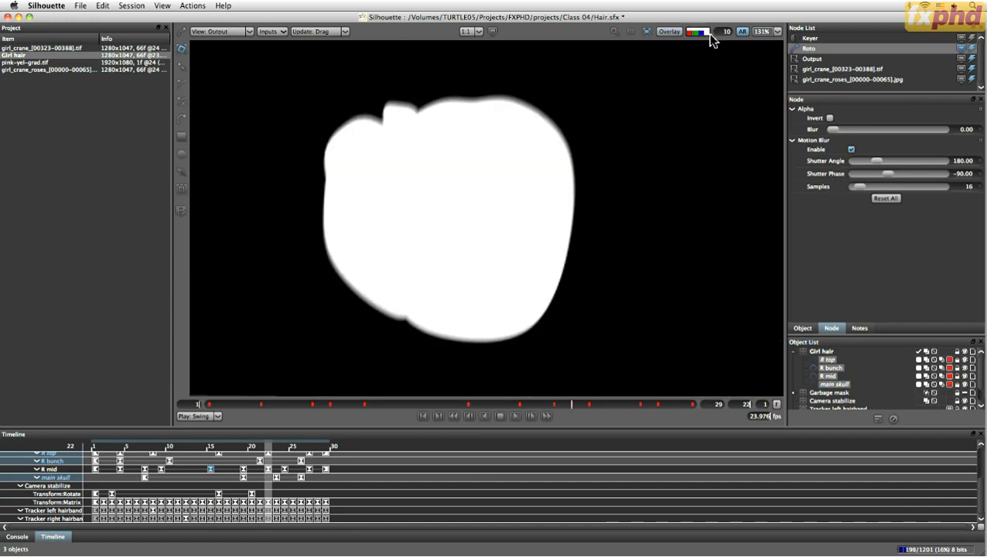
left_click(514, 416)
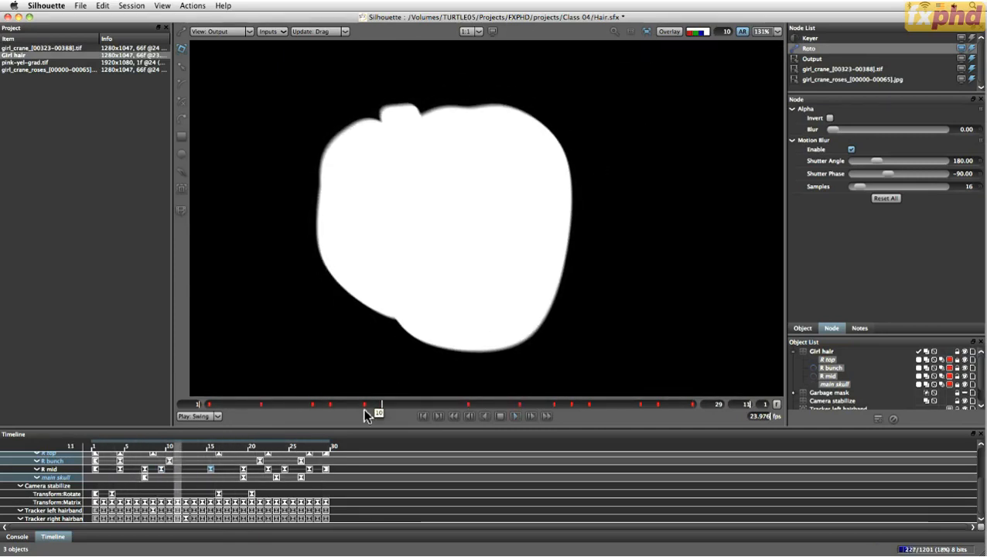
left_click_drag(380, 405, 320, 415)
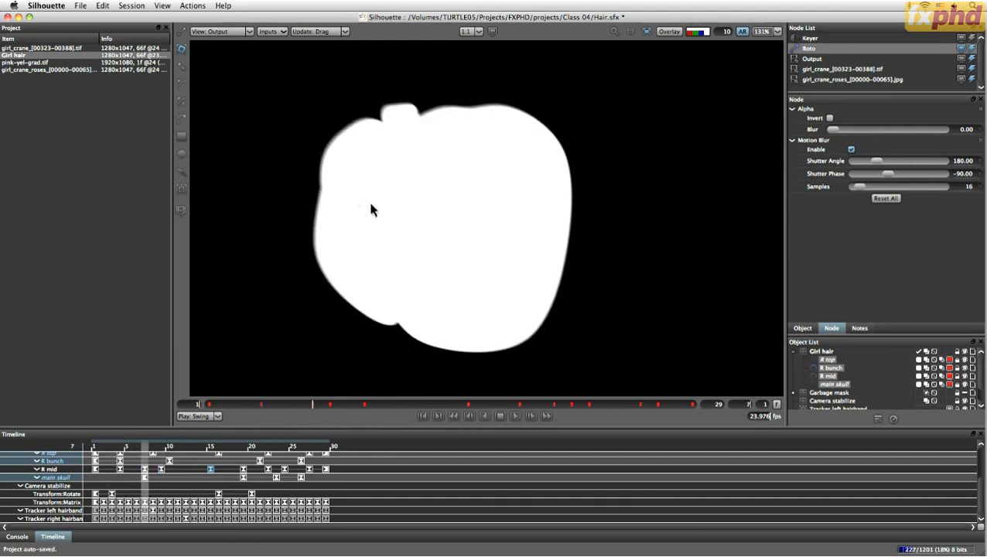
At frame 7, add a point to R mid's inner edge, pull it over the skull shape, and play back the tinted Output matte.
left_click(706, 34)
left_click(706, 34)
key("1")
left_click(369, 225)
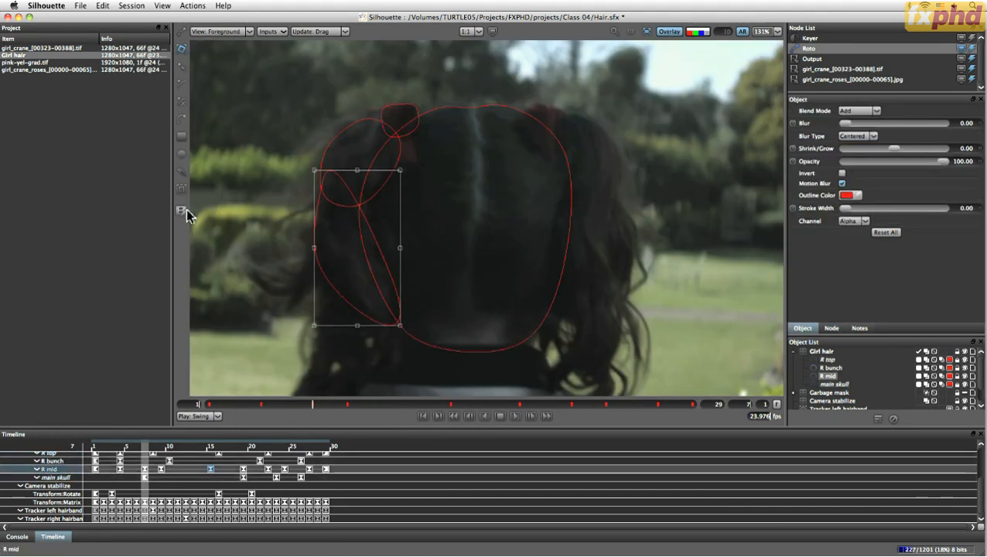
left_click(182, 212)
left_click(368, 210)
left_click(364, 218)
left_click_drag(365, 218, 392, 200)
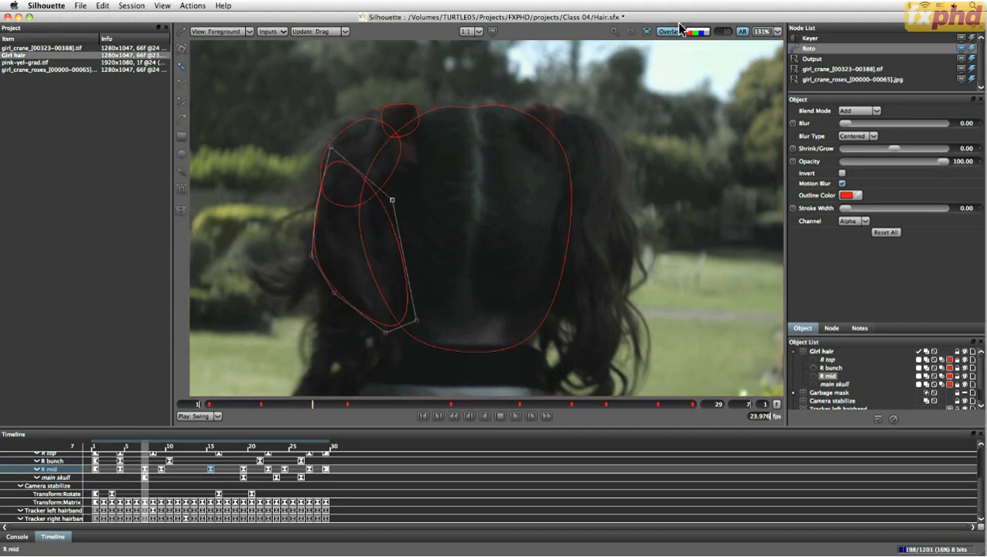
key("3")
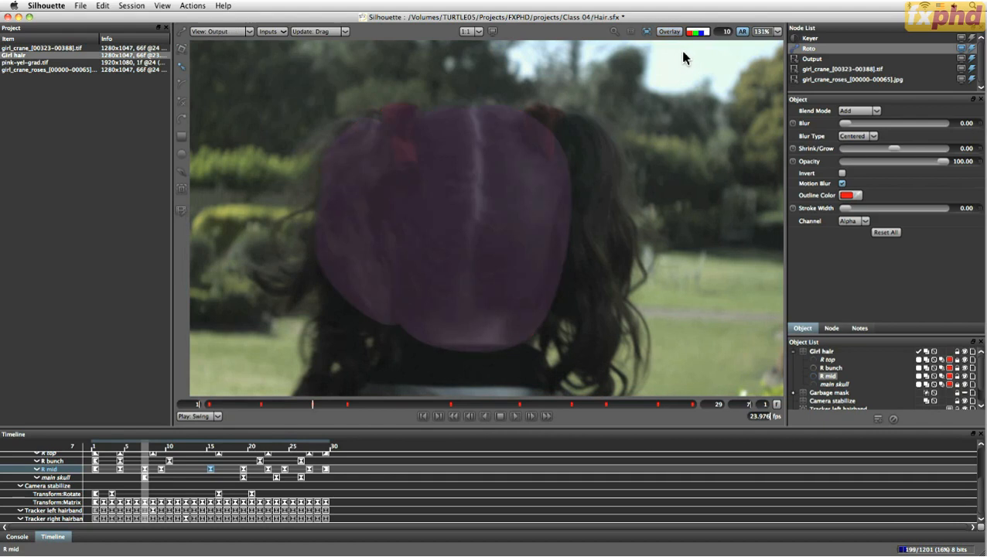
left_click(516, 416)
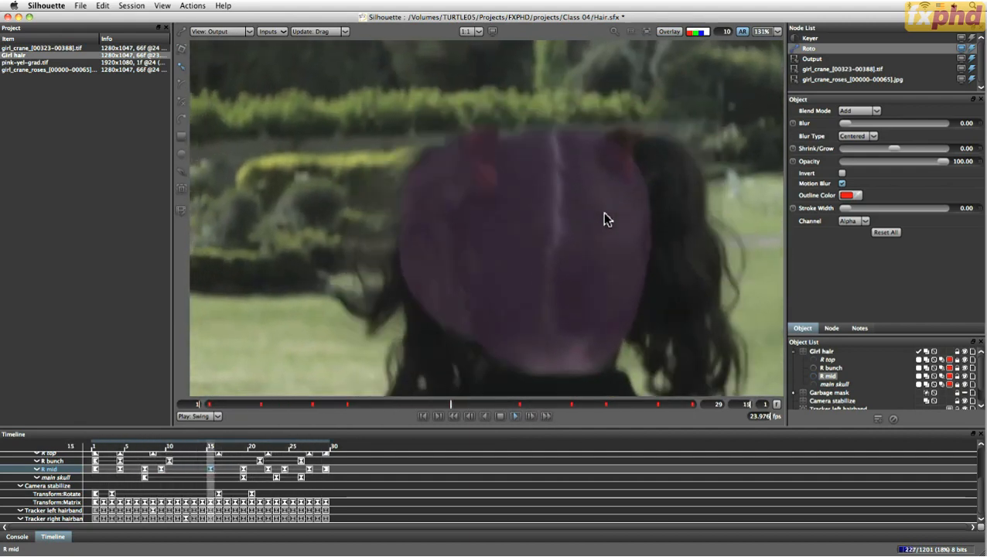
Check the tinted matte between frames 7 and 9, and show the spline overlay on the Foreground view at frame 9.
key("f")
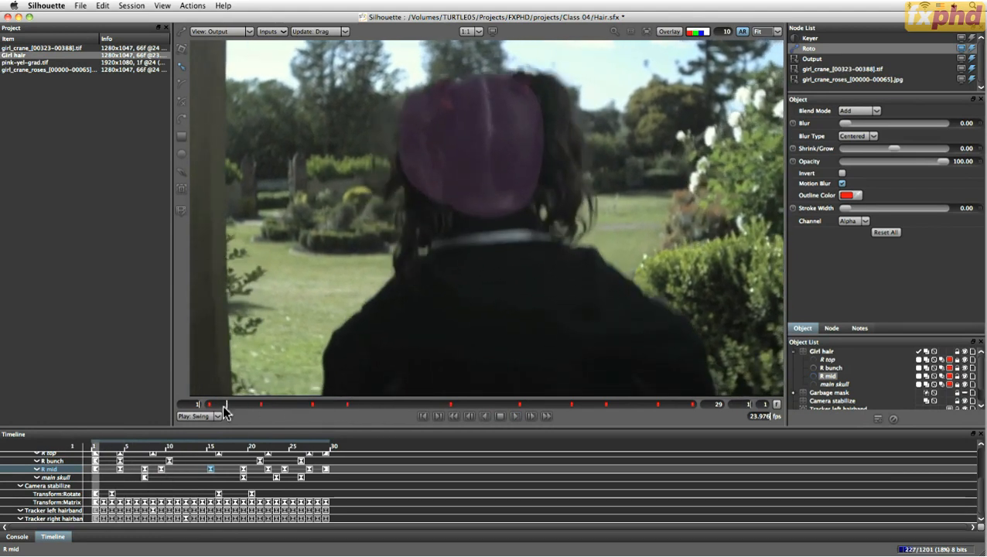
left_click_drag(334, 404, 353, 403)
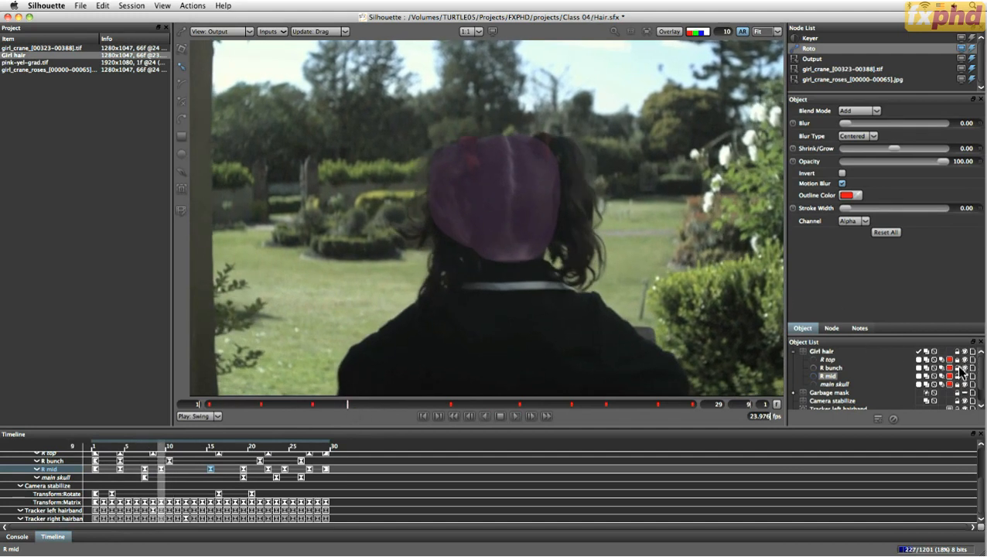
mouse_move(350, 401)
left_mouse_down()
mouse_move(194, 403)
mouse_move(310, 408)
left_mouse_up()
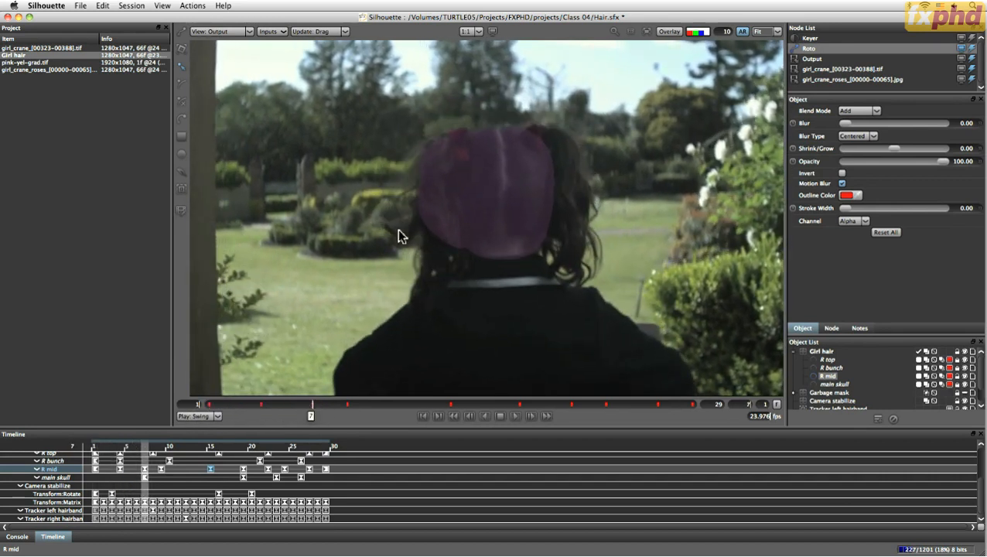
scroll(403, 280, "up", 3)
mouse_move(311, 401)
left_mouse_down()
mouse_move(359, 408)
mouse_move(483, 396)
mouse_move(199, 415)
mouse_move(253, 418)
mouse_move(340, 375)
left_mouse_up()
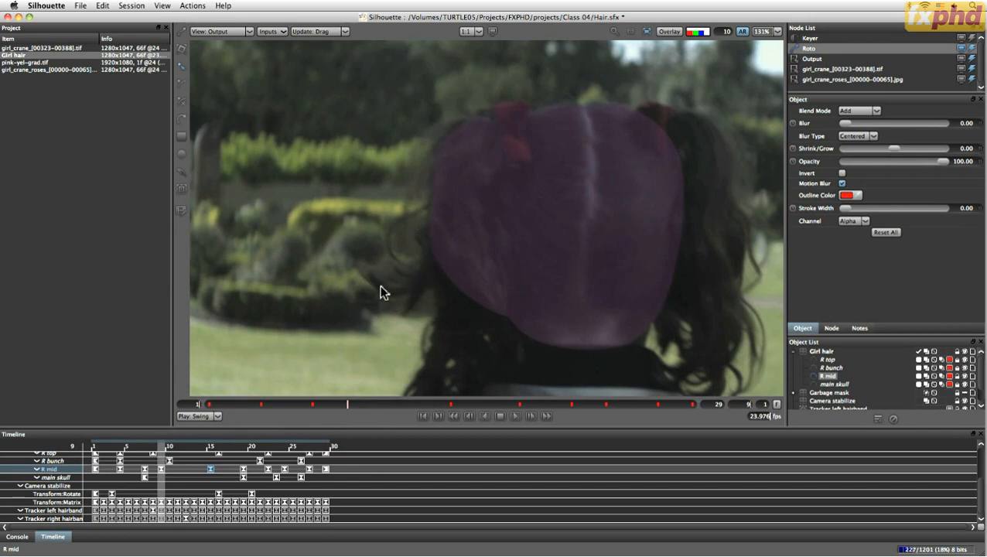
mouse_move(348, 401)
left_mouse_down()
mouse_move(429, 412)
mouse_move(709, 369)
mouse_move(372, 405)
mouse_move(199, 407)
mouse_move(458, 416)
mouse_move(621, 385)
mouse_move(769, 375)
mouse_move(410, 402)
mouse_move(267, 398)
mouse_move(300, 412)
mouse_move(361, 409)
mouse_move(347, 407)
left_mouse_up()
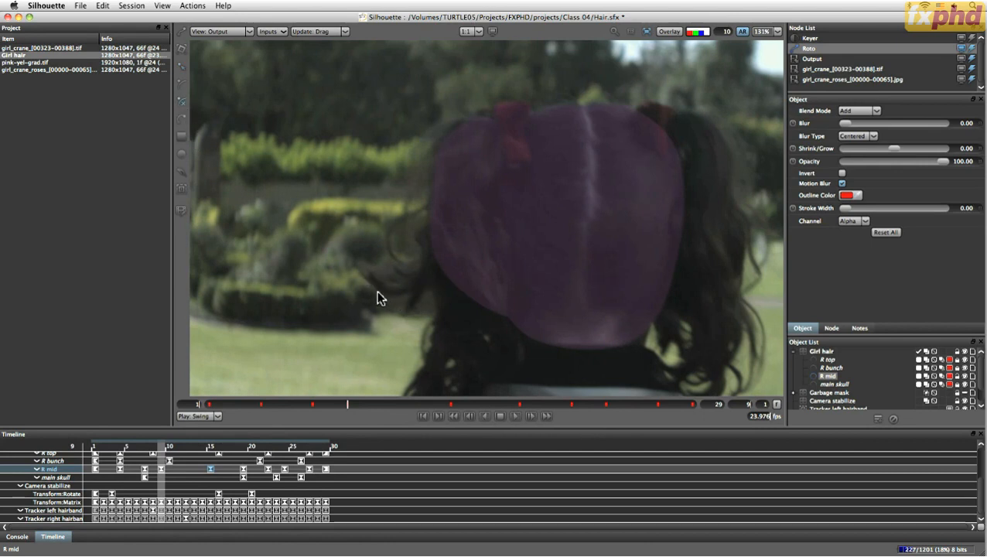
left_click(671, 32)
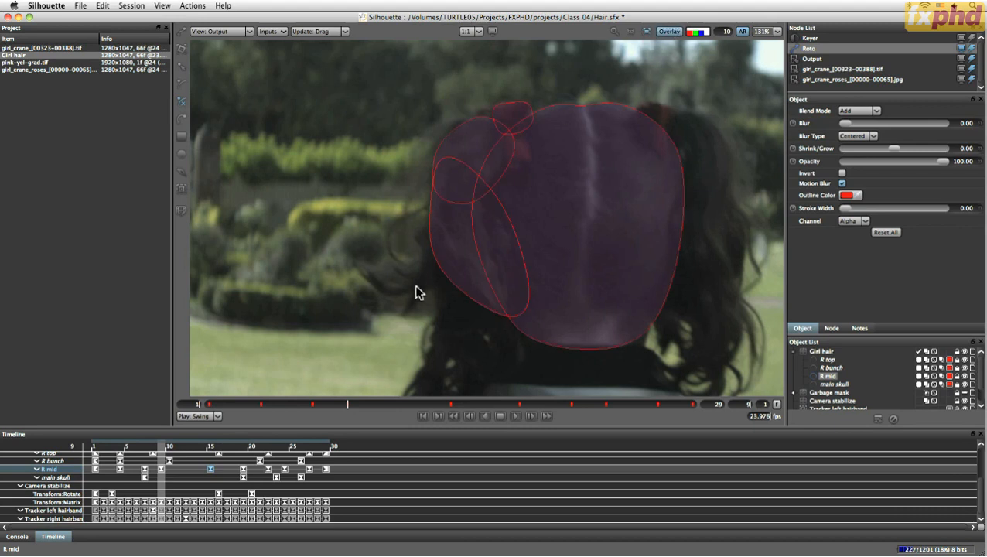
key("1")
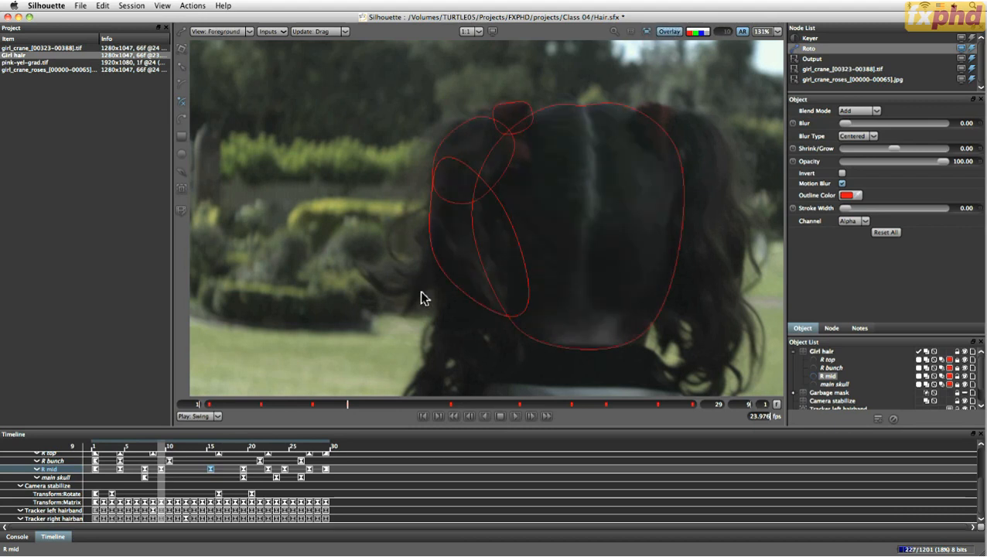
Draw a thin, curved closed X-spline along the loose lock of hair sticking out beside the R mid shape at frame 9.
left_click(365, 270)
left_click(382, 296)
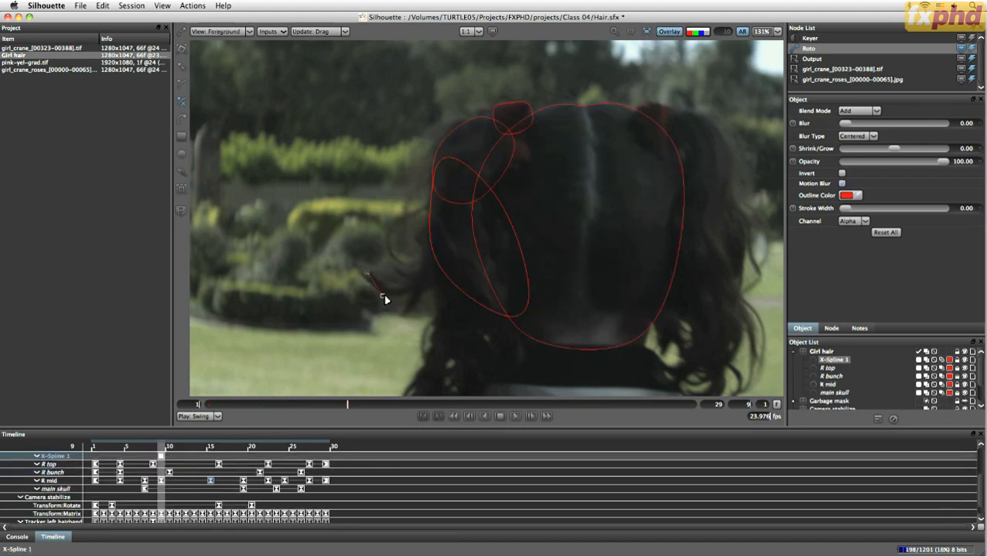
left_click(437, 285)
left_click(470, 249)
left_click_drag(411, 291, 388, 292)
left_click(368, 272)
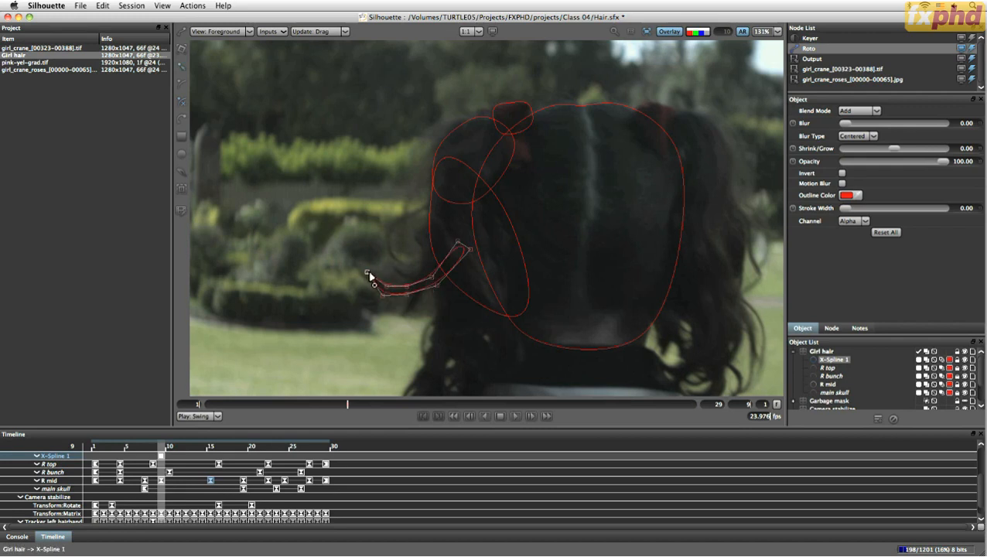
Refine the lock spline's points, extending its outer tip and fitting the curve to the strand.
left_click(369, 269)
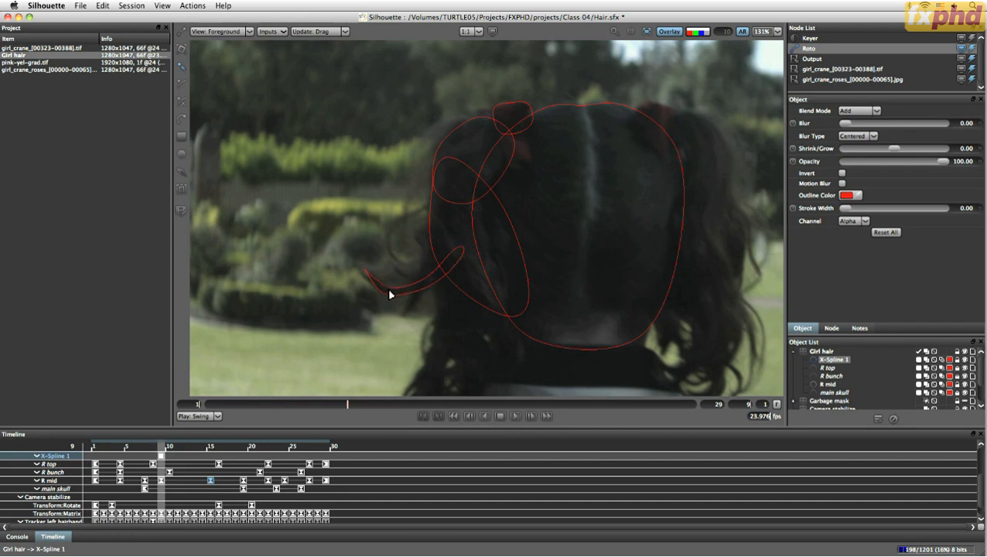
left_click(433, 278)
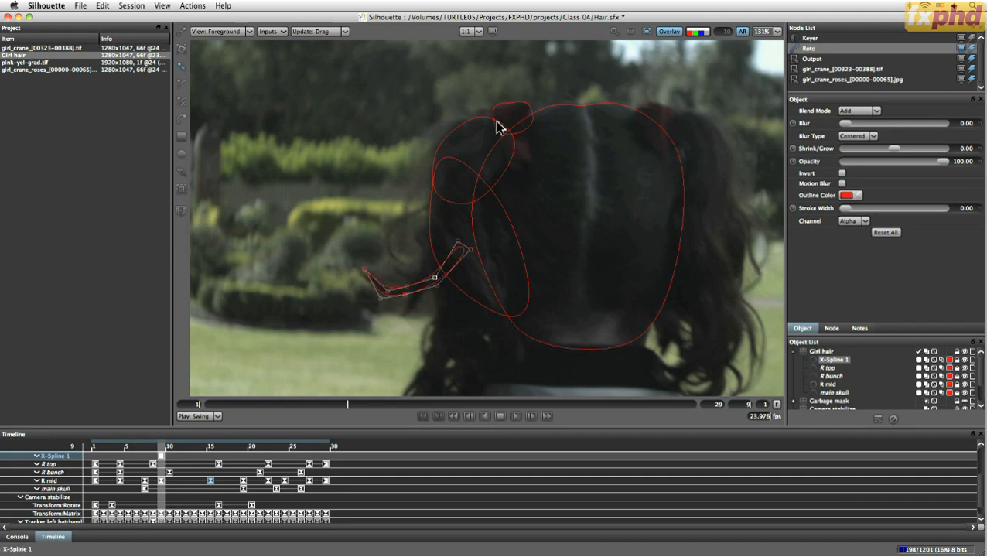
key("3")
key("1")
left_click(387, 293)
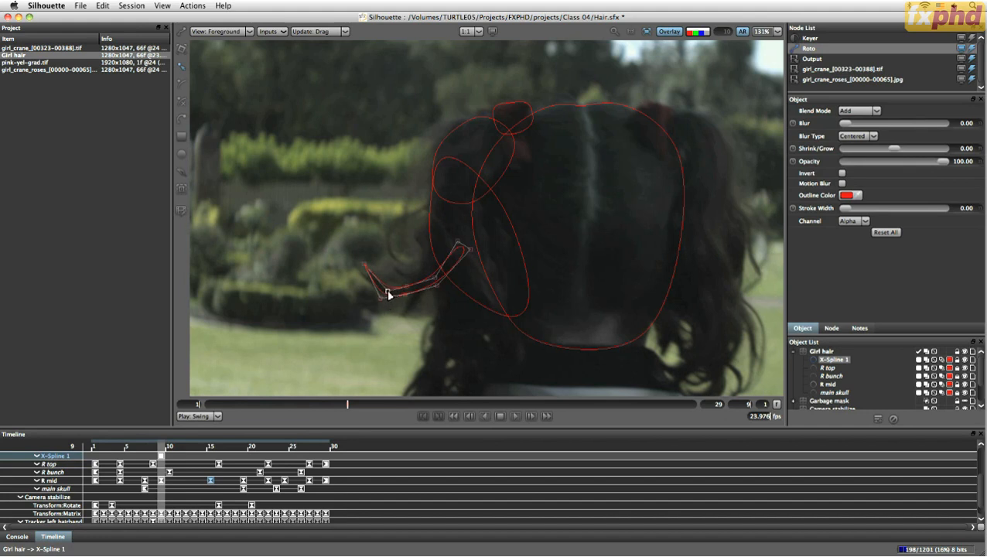
left_click_drag(387, 293, 314, 287)
left_click_drag(388, 293, 398, 294)
left_click_drag(365, 265, 323, 251)
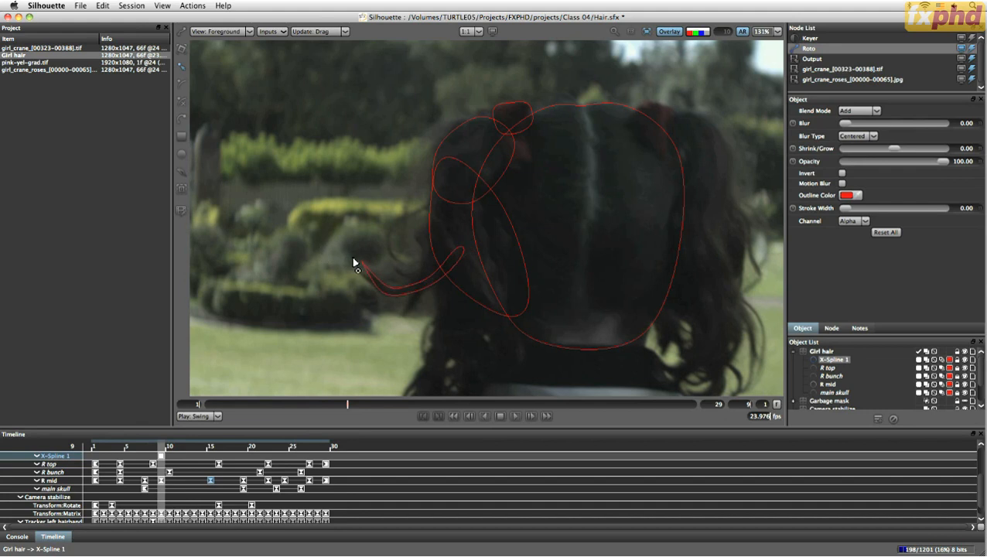
left_click_drag(382, 267, 381, 267)
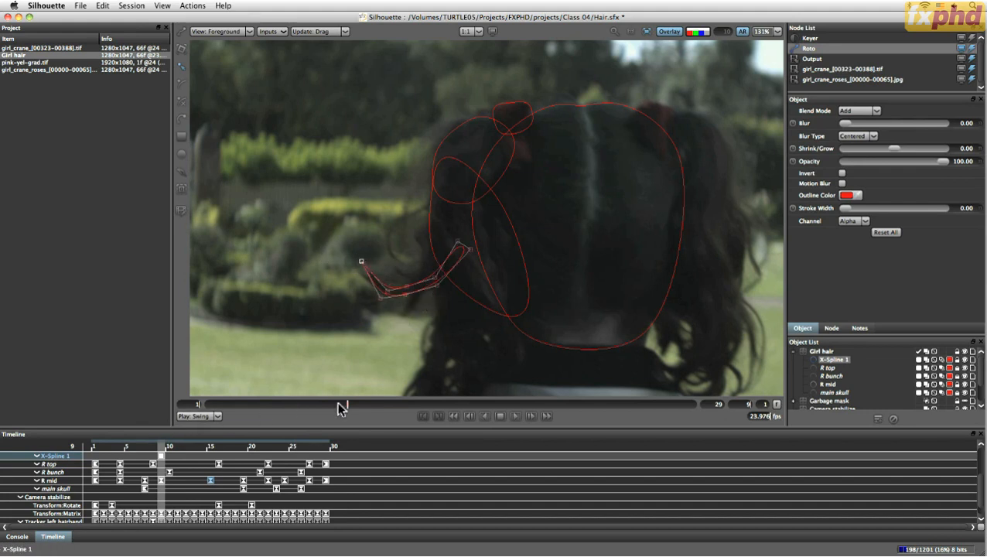
Set the new lock spline's outline color to yellow.
left_click(947, 361)
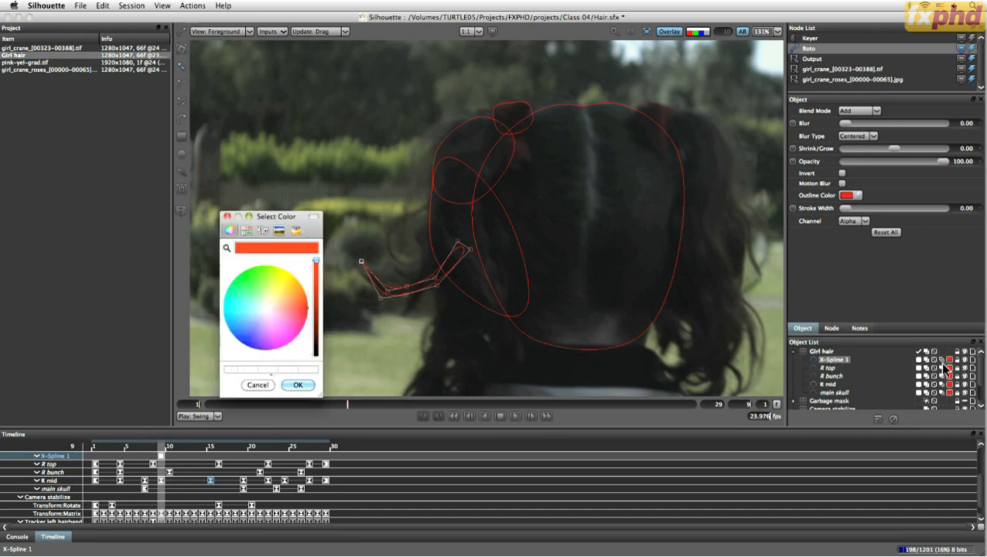
left_click(281, 275)
left_click(297, 385)
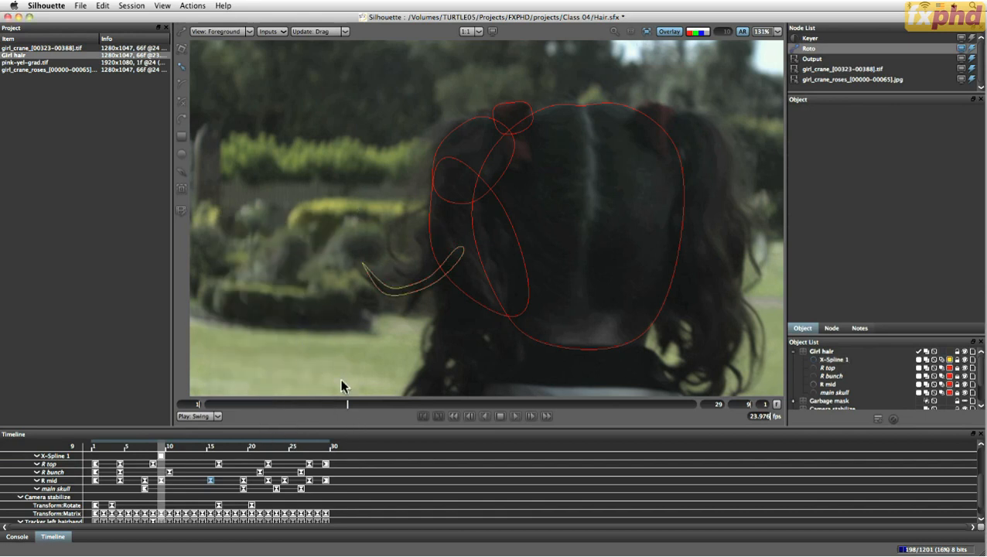
Select the lock spline with the transform box and set keyframes for it at frames 5 and 1.
left_click_drag(349, 405, 276, 405)
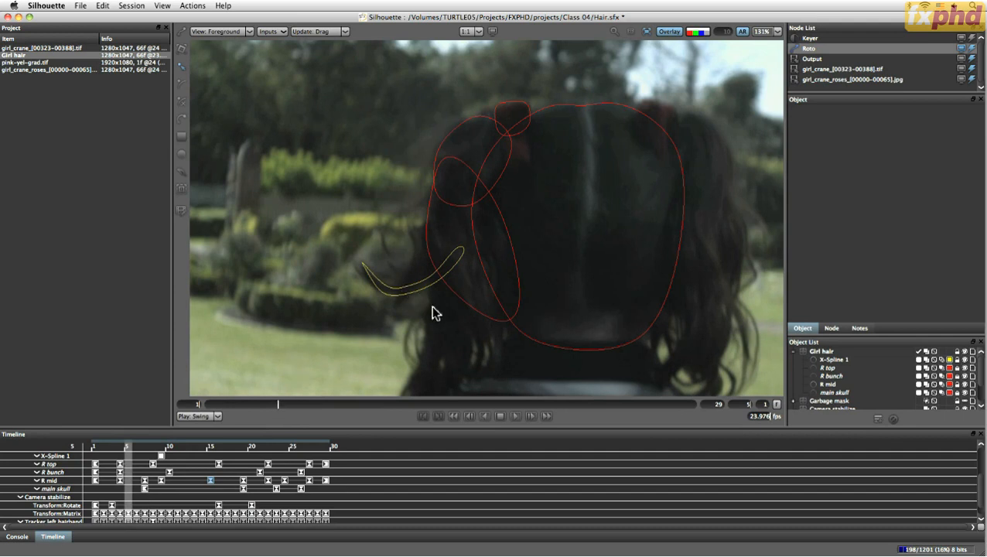
left_click(820, 359)
left_click(821, 352)
left_click(841, 359)
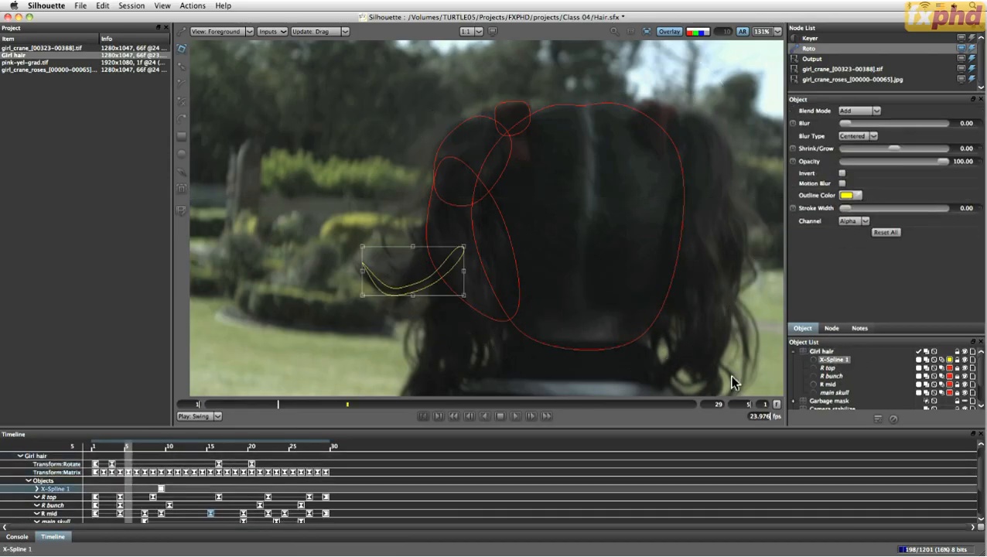
left_click_drag(412, 291, 410, 290)
left_click_drag(276, 405, 169, 407)
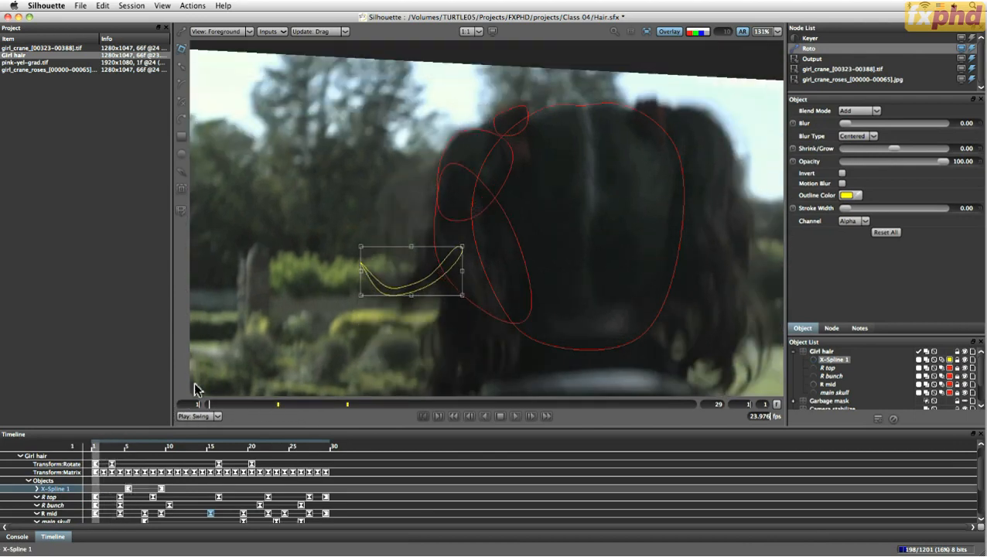
left_click(373, 271)
Keyframe the lock spline at frame 13 by slightly shrinking its transform box from the outer tip side.
left_click_drag(260, 406, 415, 396)
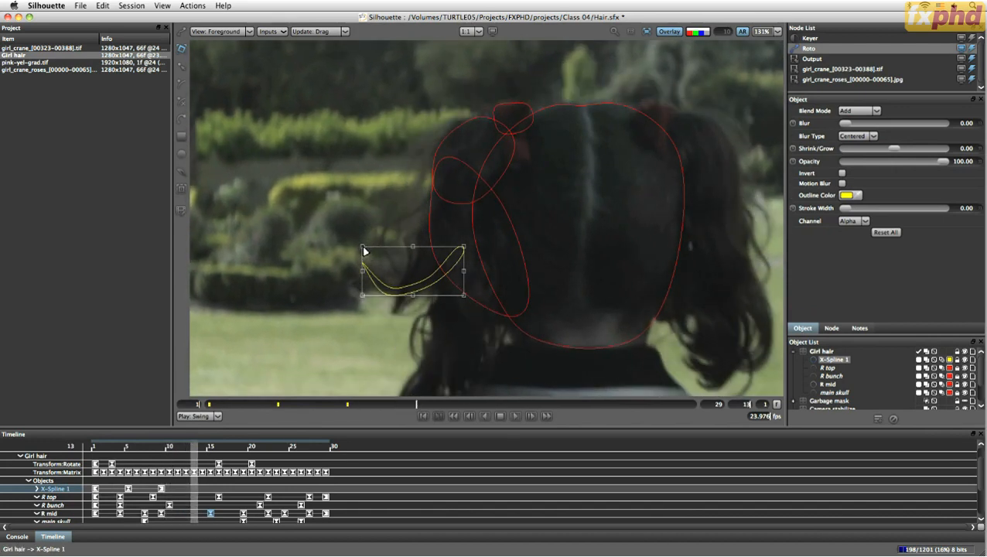
left_click_drag(368, 255, 370, 253)
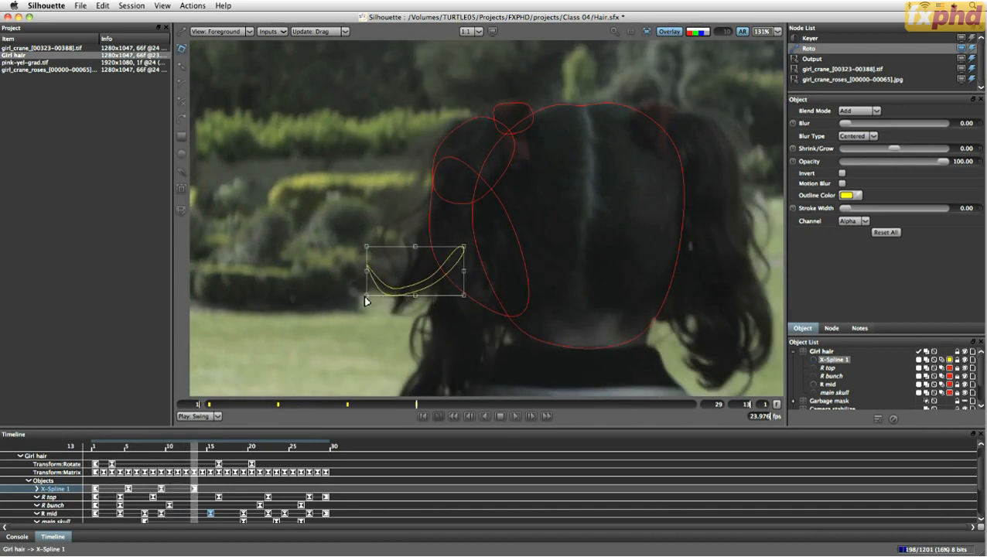
left_click_drag(367, 301, 367, 297)
mouse_move(416, 246)
left_mouse_down()
mouse_move(416, 257)
mouse_move(415, 249)
left_mouse_up()
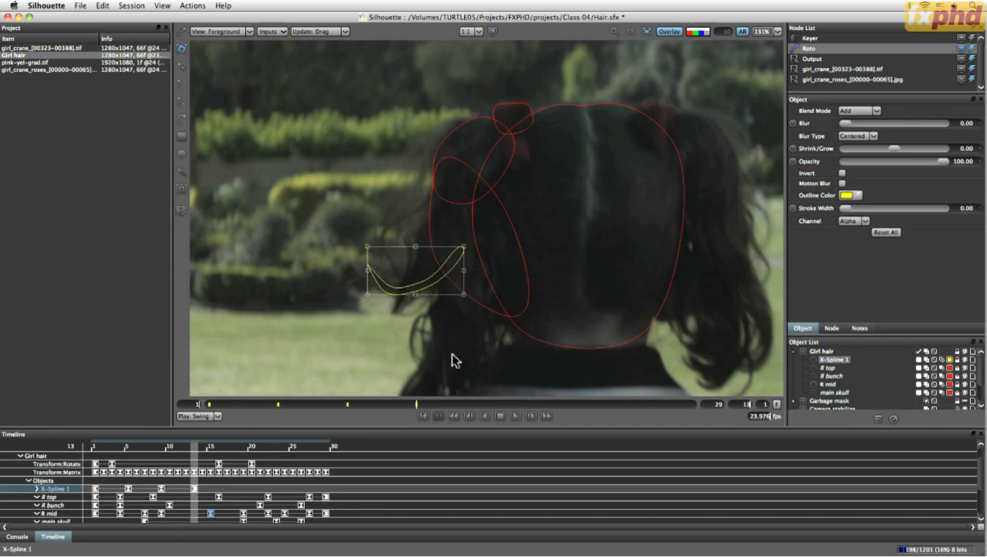
Keyframe the lock spline at frame 19, adjusting its tip and curve to follow the strand.
left_click_drag(417, 399, 524, 403)
mouse_move(366, 271)
left_mouse_down()
mouse_move(379, 272)
mouse_move(369, 290)
left_mouse_up()
left_click(459, 240)
left_click(463, 249)
left_click(430, 286)
Keyframe the lock spline at frames 24 and 27, pulling its outer end inward at frame 27.
left_click_drag(518, 405, 608, 398)
left_click_drag(451, 264, 471, 230)
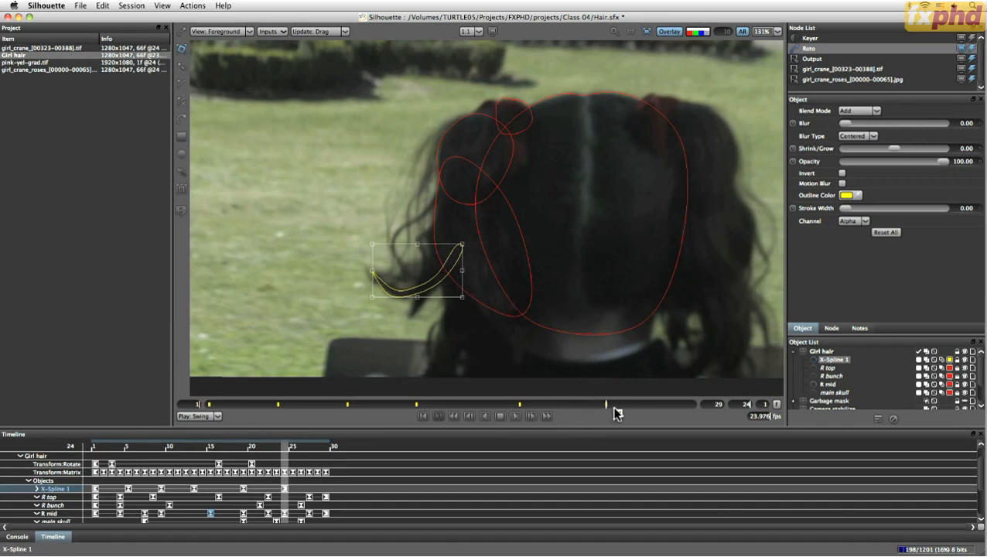
mouse_move(607, 403)
left_mouse_down()
mouse_move(672, 403)
mouse_move(661, 403)
left_mouse_up()
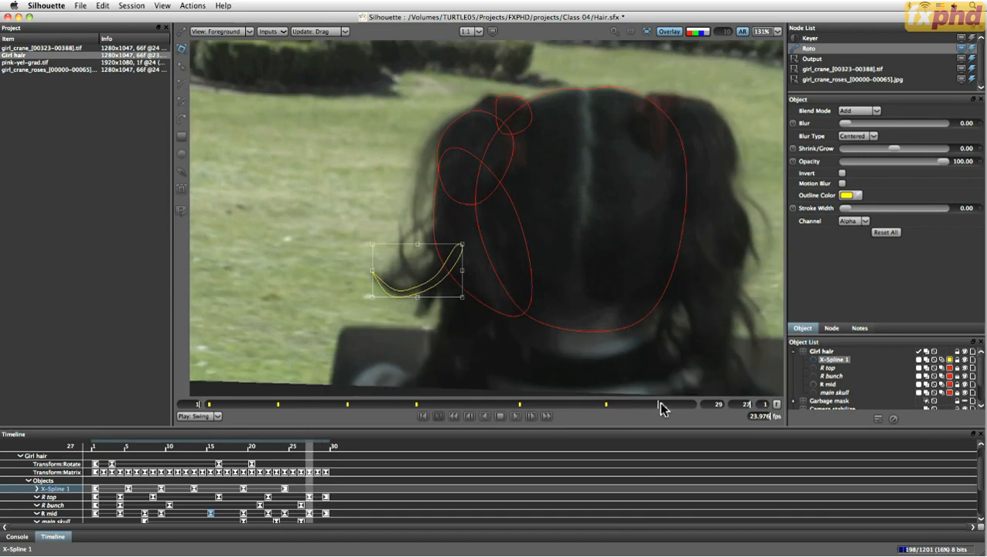
left_click(382, 246)
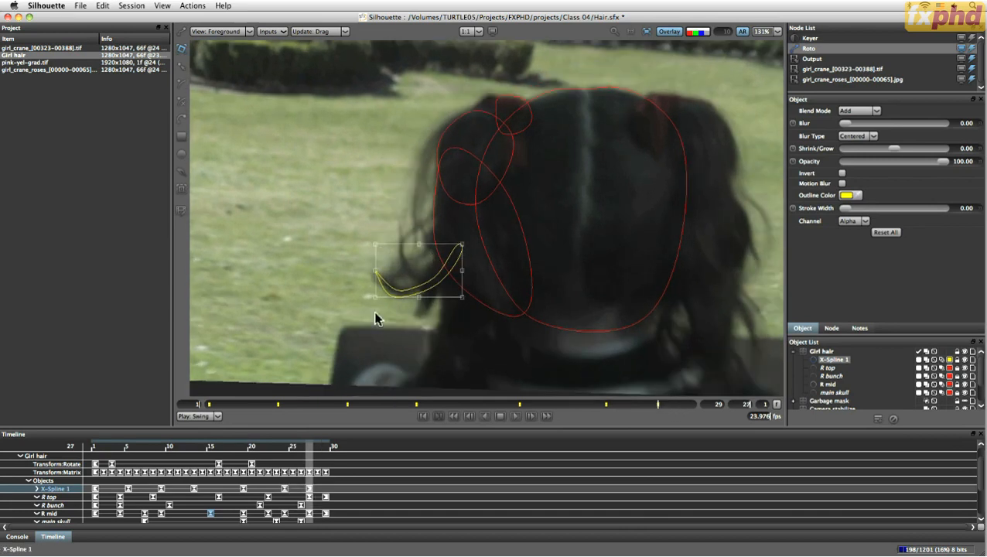
left_click_drag(373, 296, 378, 294)
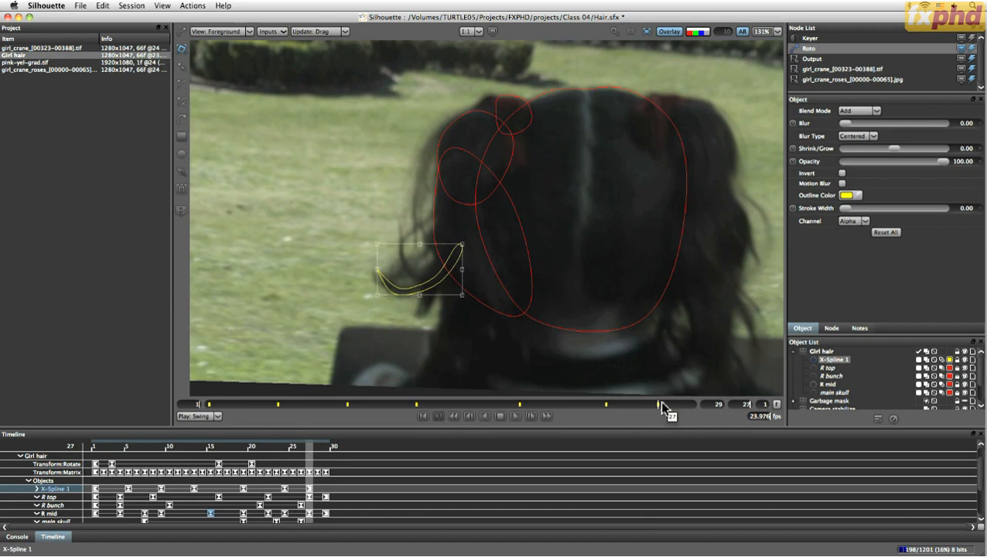
Compare with the neighbouring frames and keyframe the lock spline at frame 29 by moving it up and outward onto the strand.
left_click(691, 405)
key("z")
key("z")
key("z")
key("x")
key("x")
key("z")
key("x")
key("x")
left_click_drag(459, 246, 450, 235)
left_click_drag(366, 285, 358, 281)
left_click_drag(366, 234, 366, 218)
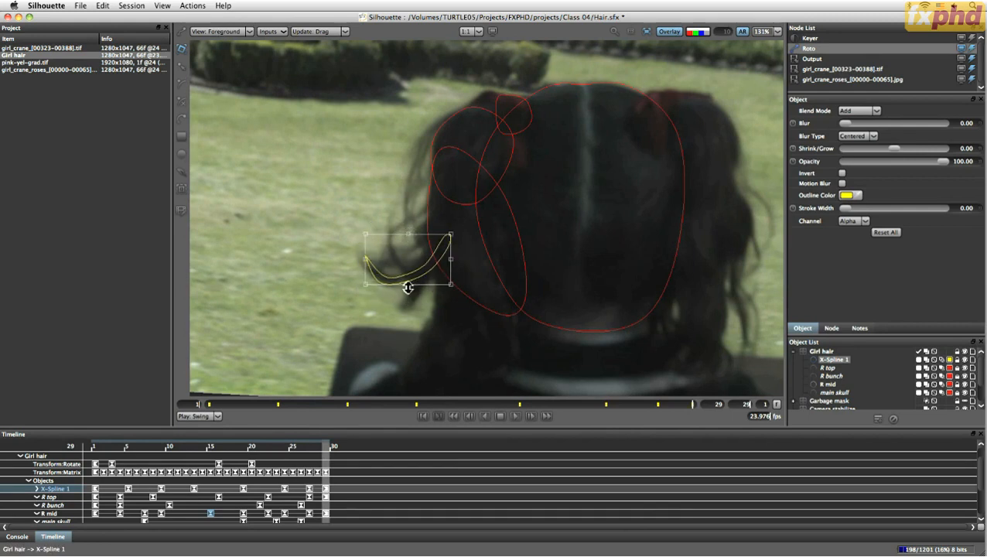
left_click_drag(451, 284, 447, 275)
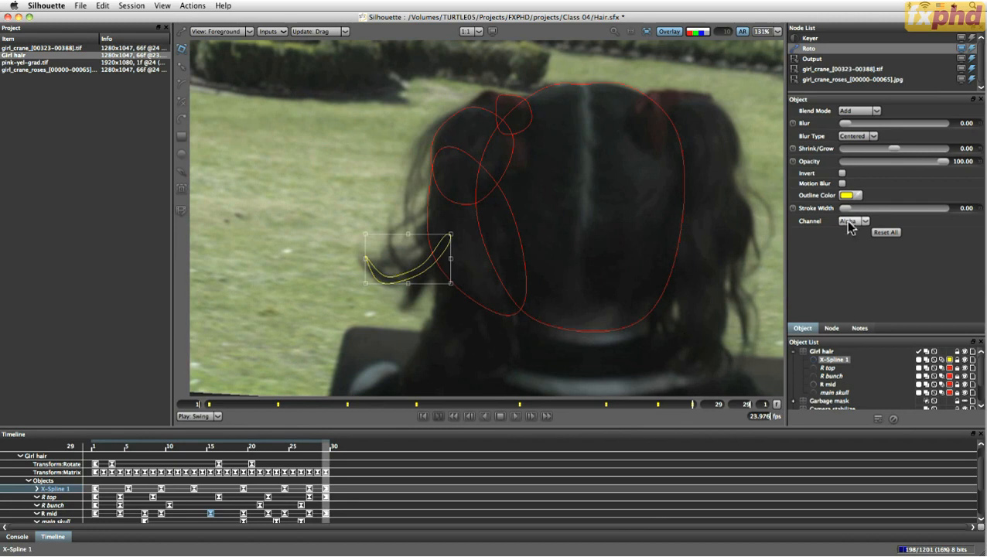
Rename the lock spline as r lock 1 and turn on its motion blur.
left_click(871, 349)
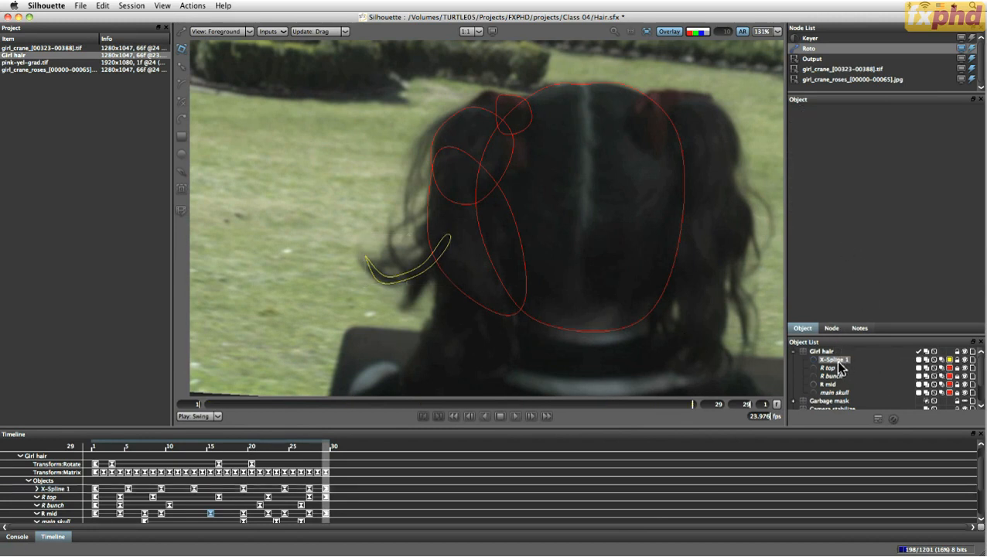
key("BackSpace")
type("lock 1")
key("Return")
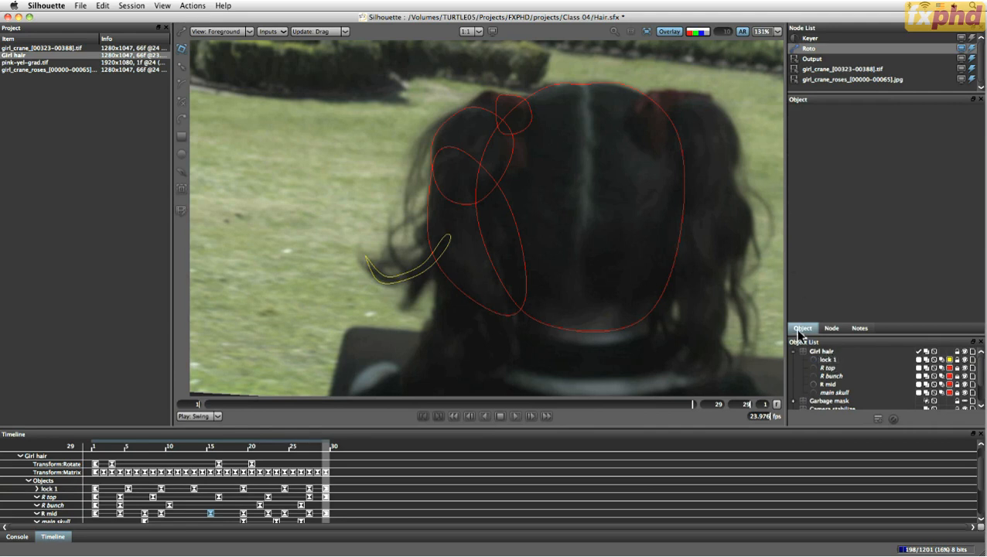
left_click(838, 357)
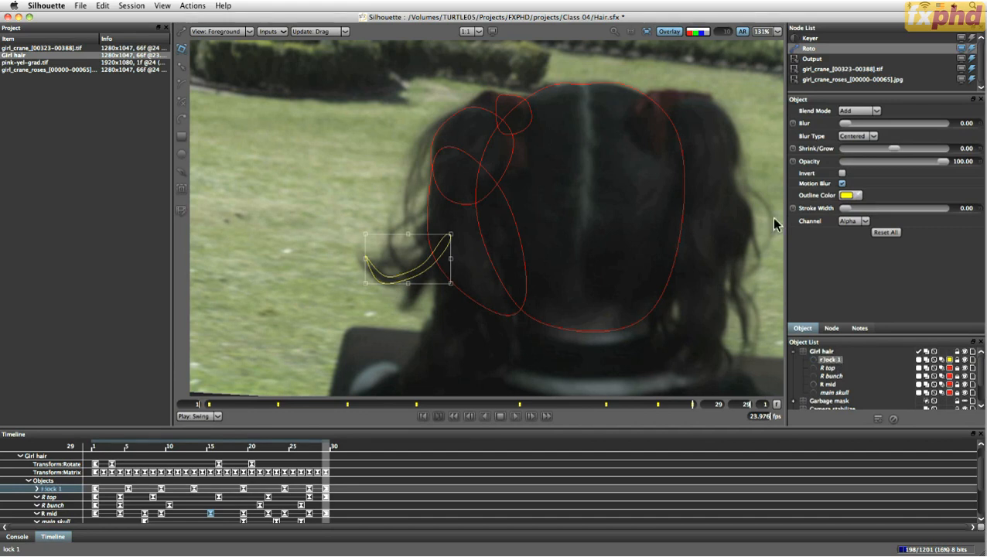
Play back the shot and examine the loose lock close up in the Composite view at frame 10.
left_click(516, 416)
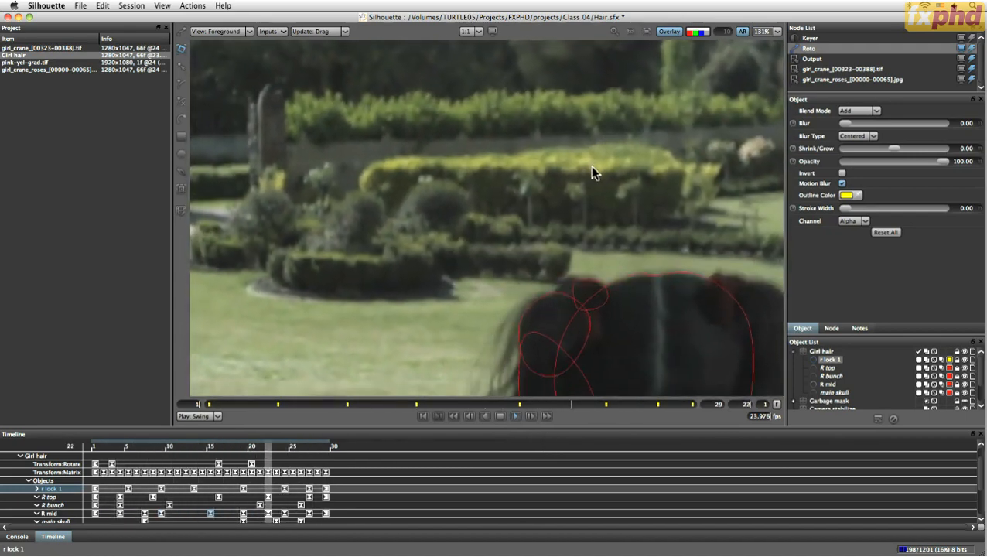
scroll(575, 191, "down", 2)
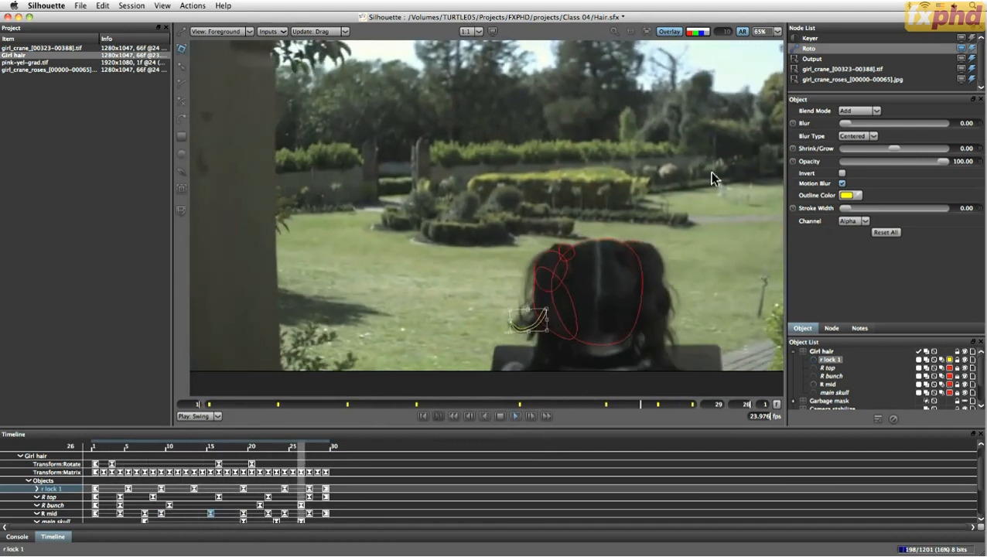
key("3")
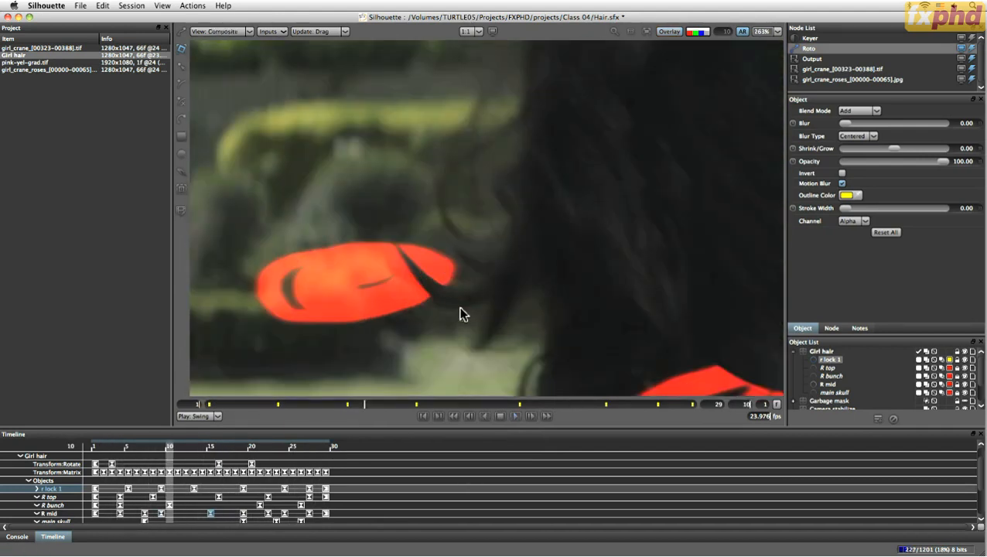
left_click_drag(444, 325, 431, 346)
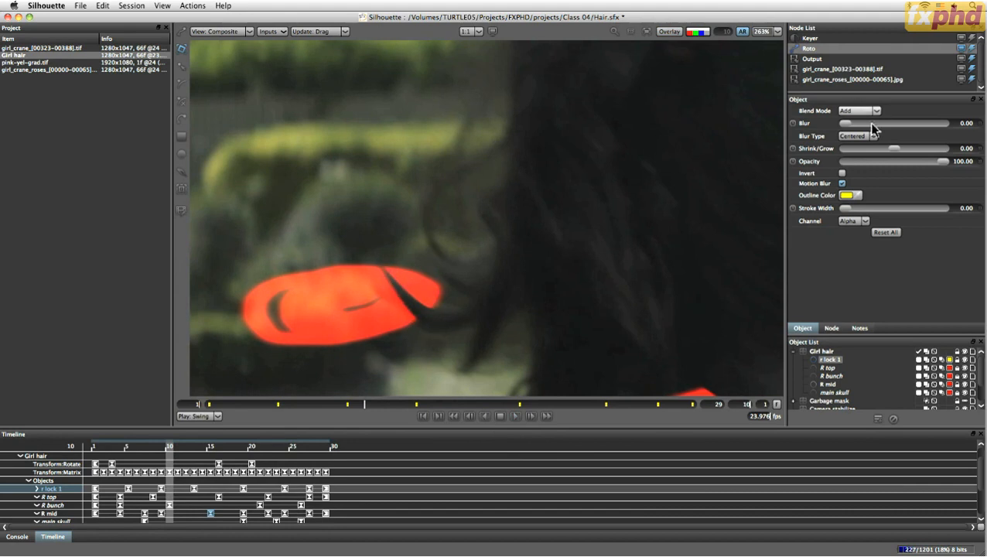
Give r lock 1 a blur of 1.02 and set its blur type to Inner.
left_click_drag(845, 127, 847, 128)
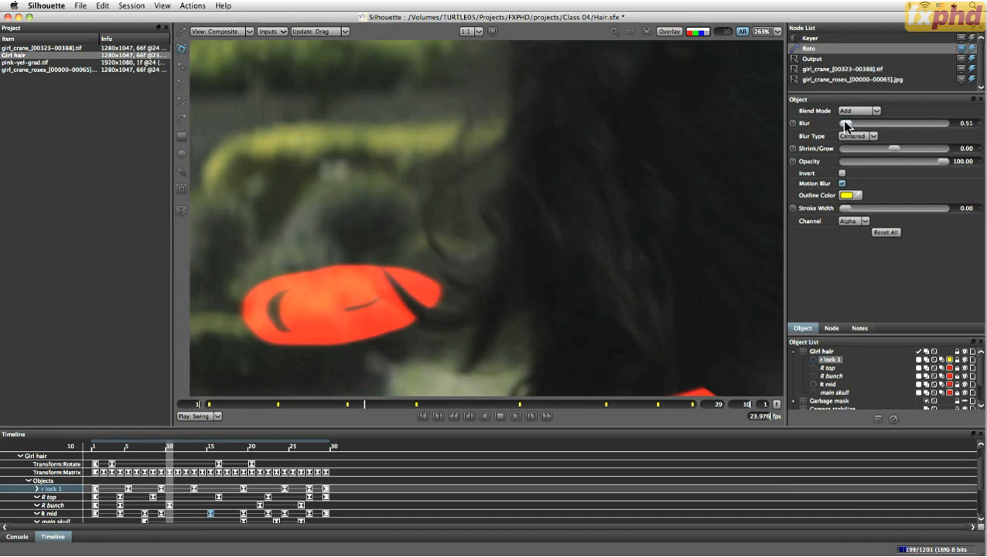
left_click_drag(843, 128, 844, 130)
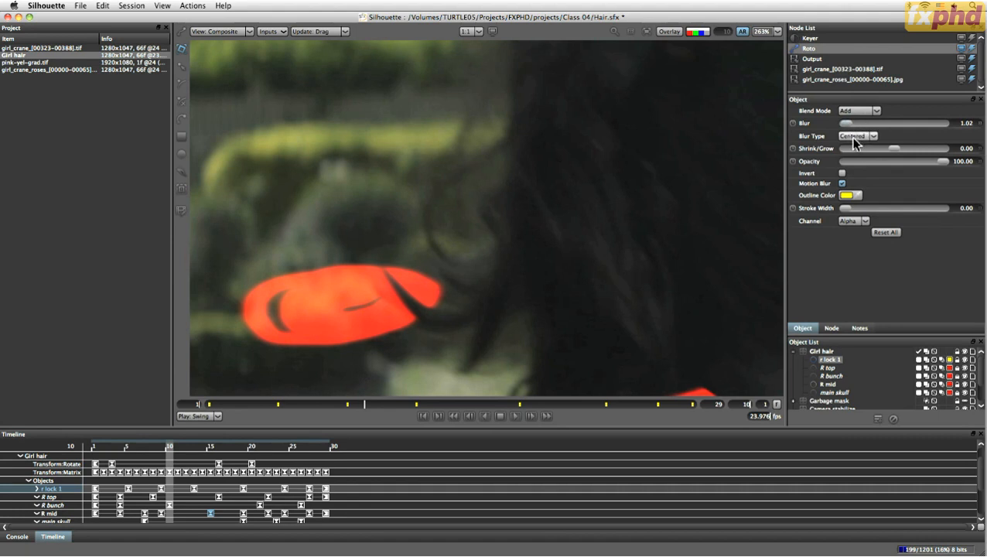
left_click(860, 142)
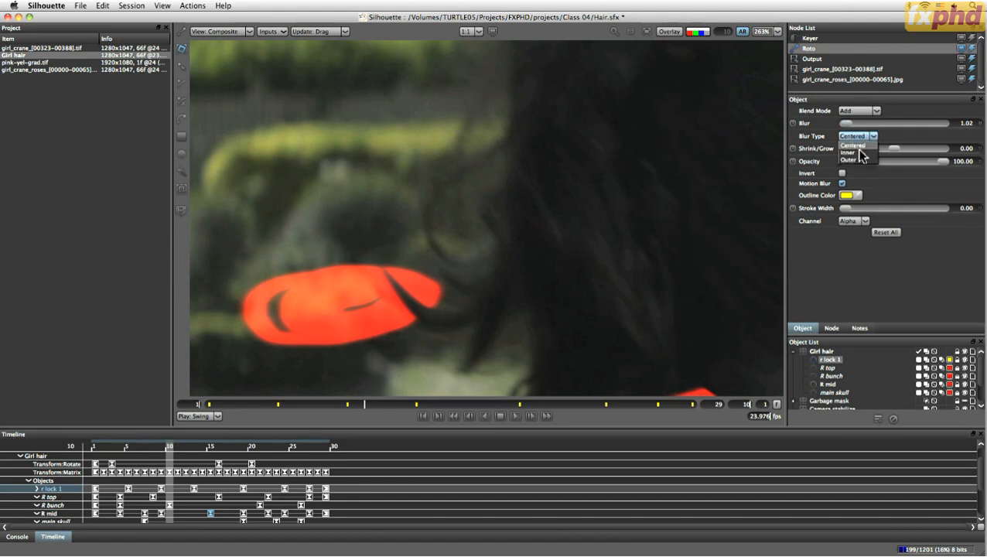
left_click(859, 160)
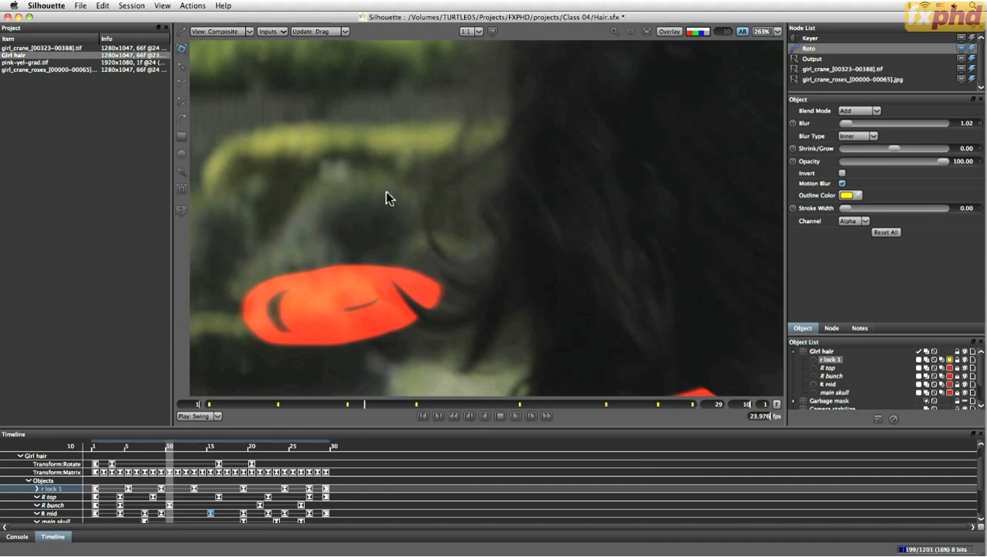
Show the alpha matte in the Output view and set r lock 1's blur type to Centered.
key("1")
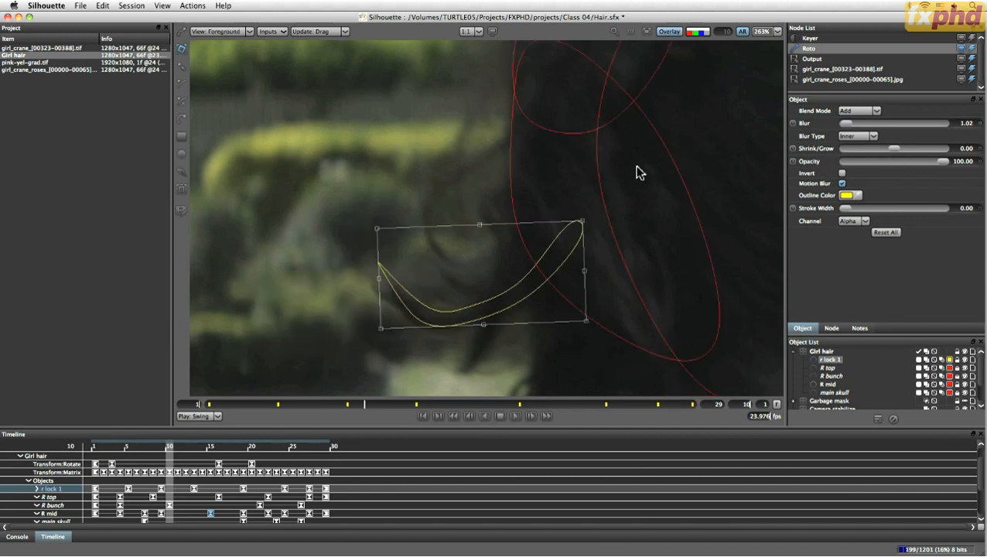
key("2")
left_click(706, 33)
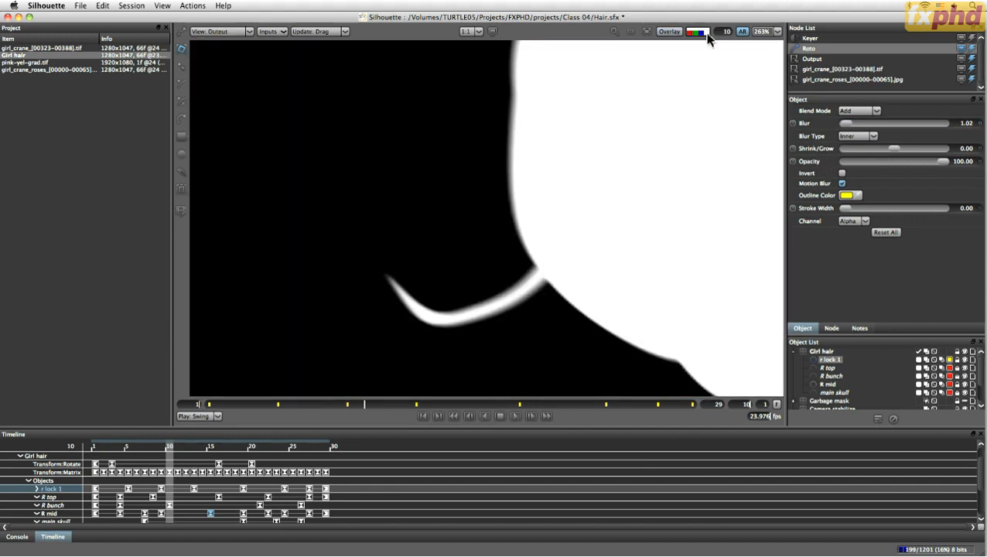
left_click(859, 135)
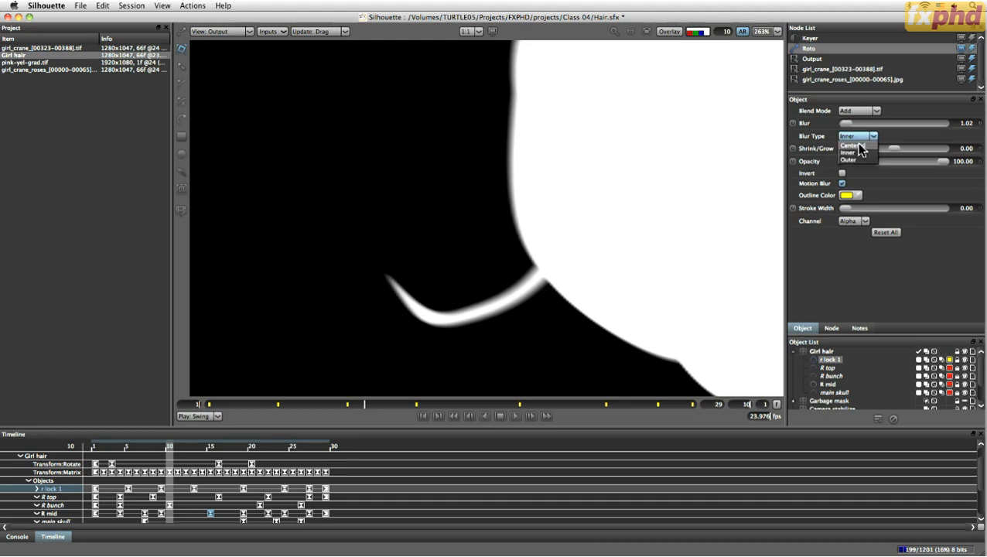
left_click(862, 147)
left_click(859, 135)
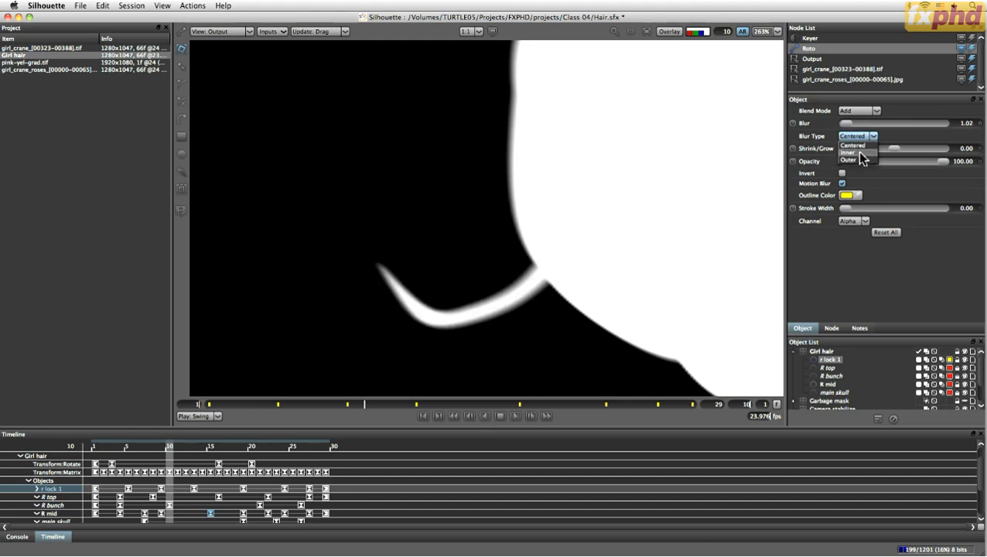
left_click(855, 138)
key("super+z")
Inspect the lock's soft edge in the Output view and in the Composite view with the spline overlay hidden.
left_click(675, 31)
left_click(674, 31)
key("1")
key("3")
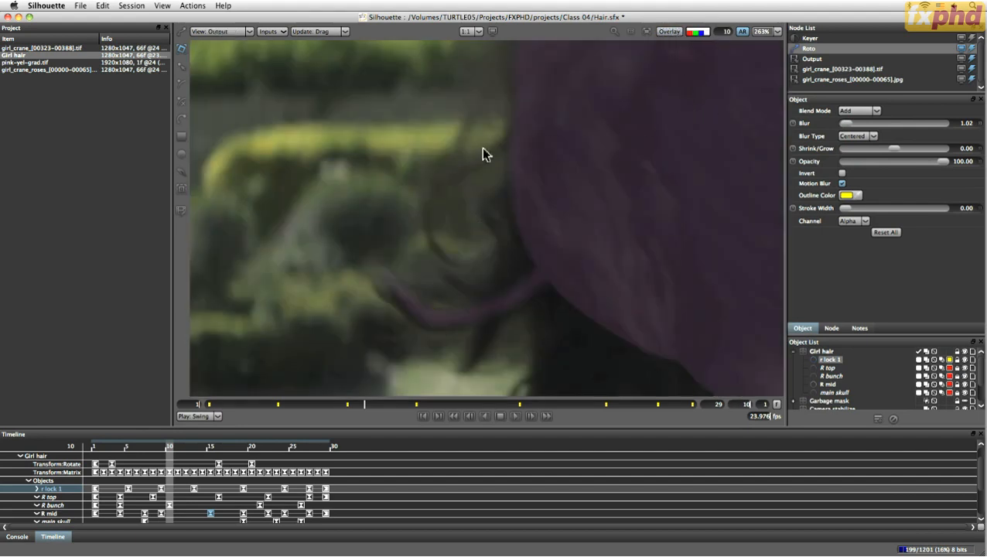
mouse_move(287, 44)
left_click(337, 46)
key("1")
left_click(239, 35)
left_click(237, 62)
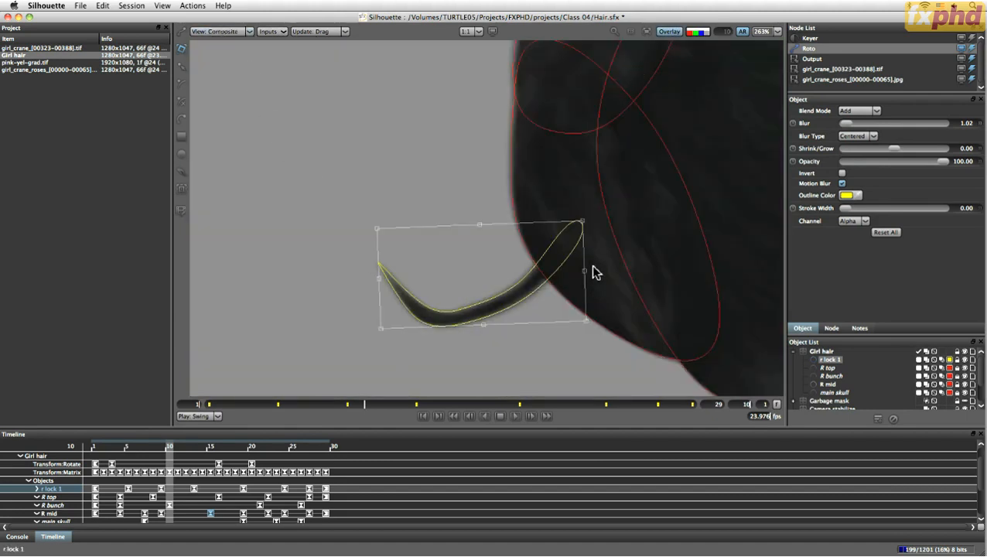
left_click(669, 32)
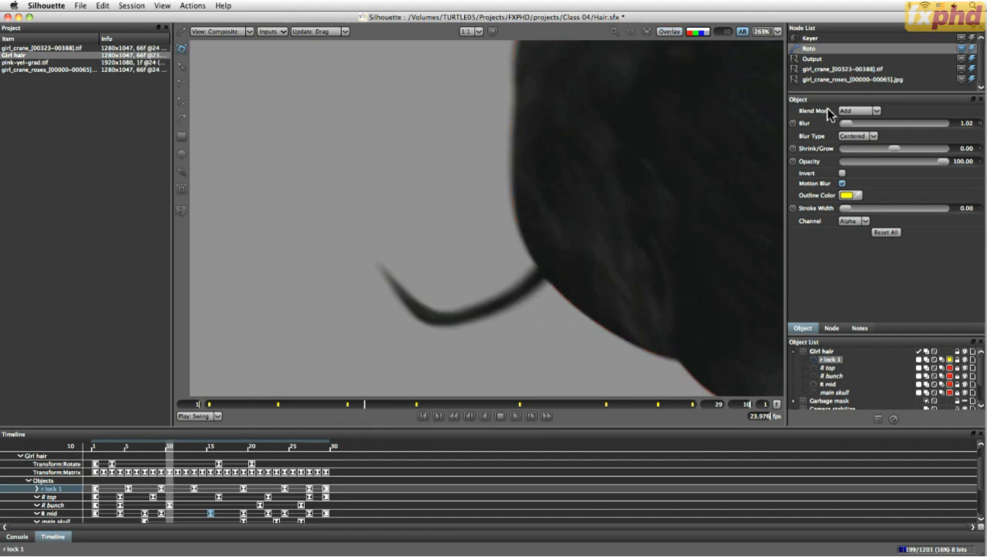
Compare r lock 1's Inner blur with the Centered blur in the composite, finishing on Centered.
left_click(860, 138)
left_click(866, 152)
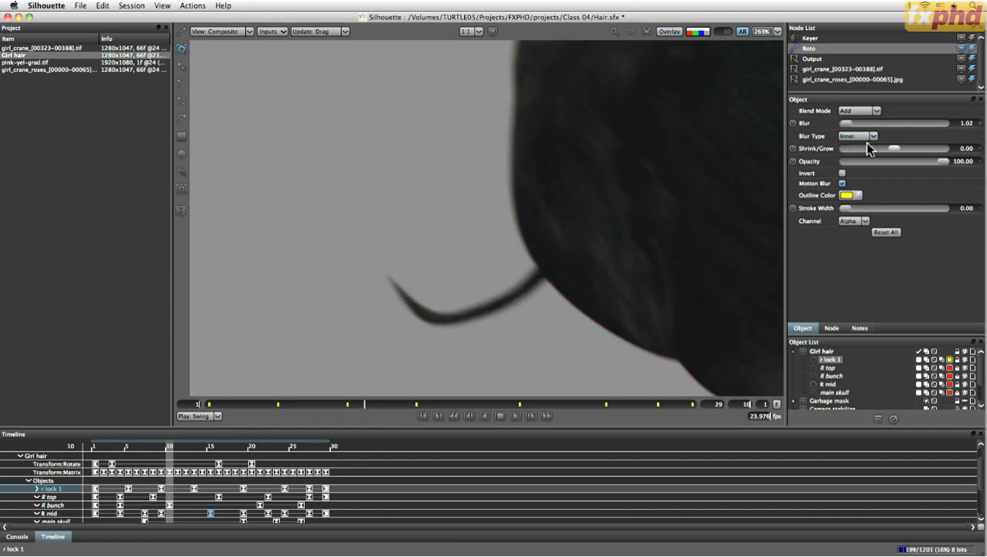
left_click(858, 136)
left_click(864, 146)
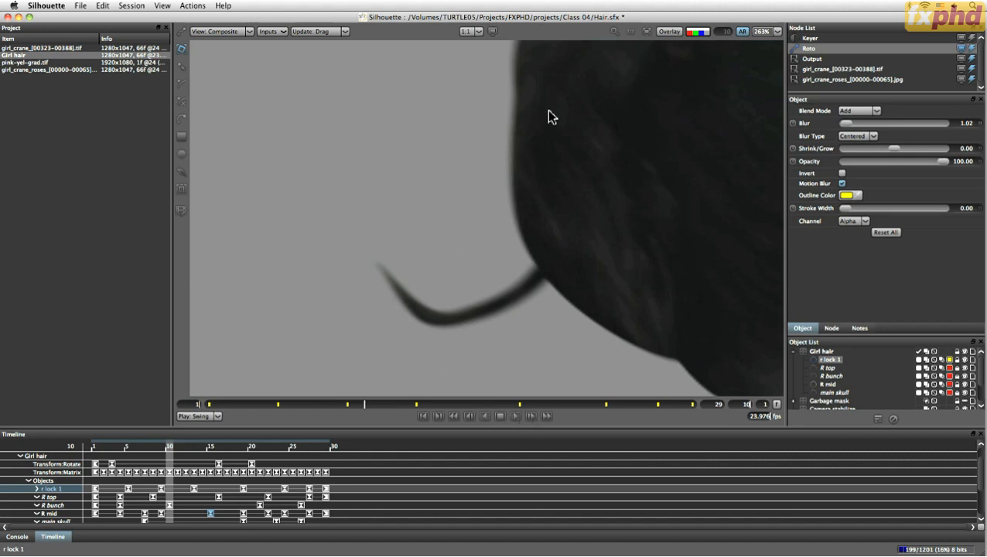
Keyframe r lock 1 at frame 10 by rotating it slightly about its inner end so its outer tip drops onto the strand.
key("1")
left_click_drag(493, 147, 392, 186)
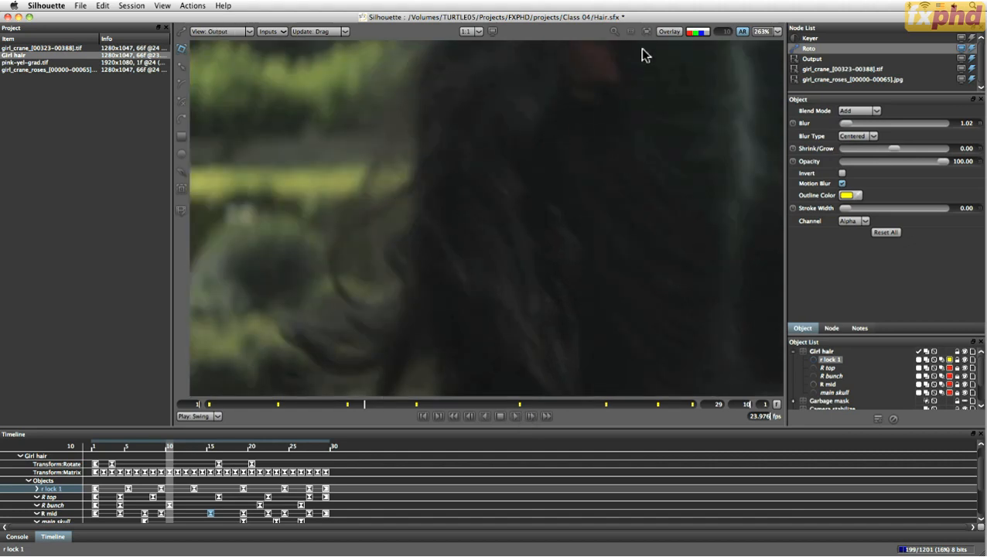
left_click(668, 31)
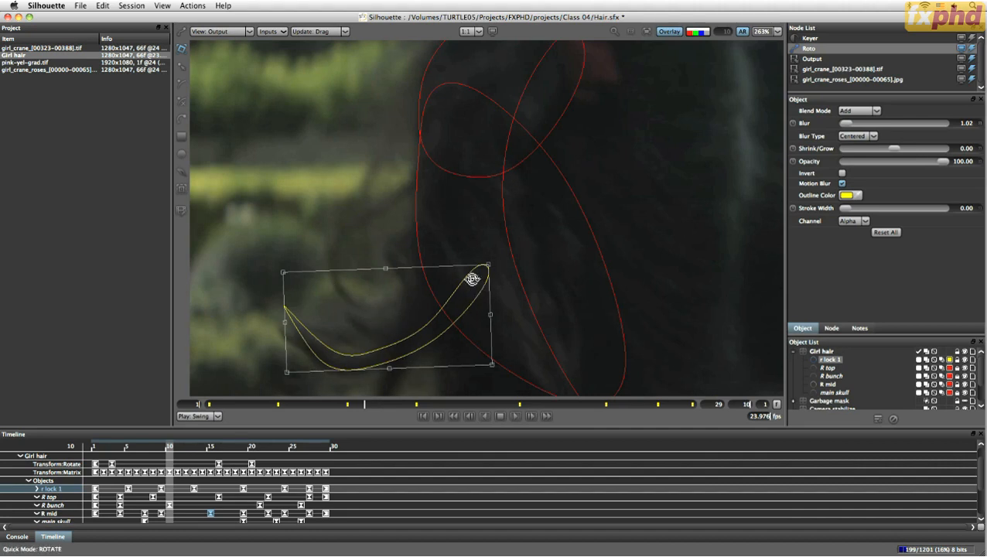
left_click_drag(502, 247, 433, 317)
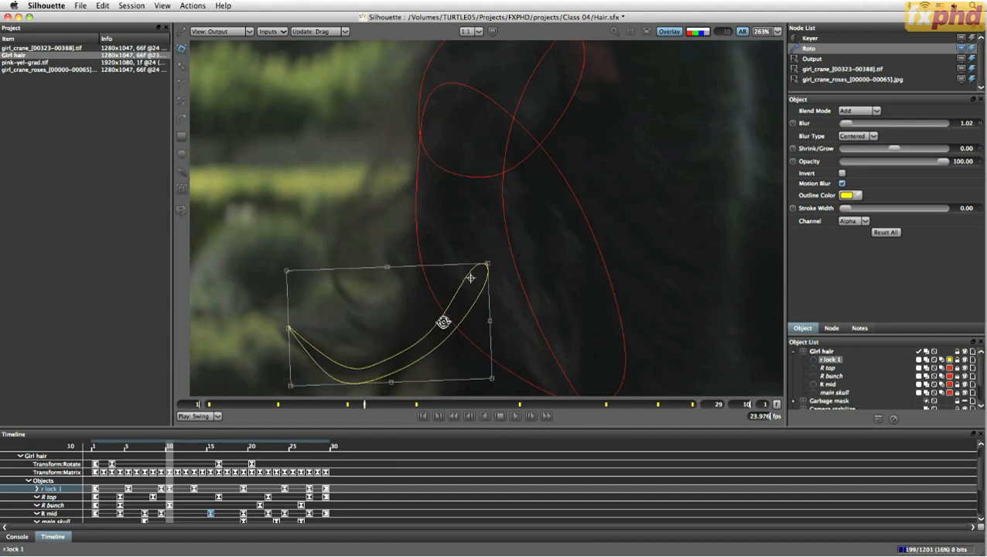
left_click_drag(498, 262, 502, 249)
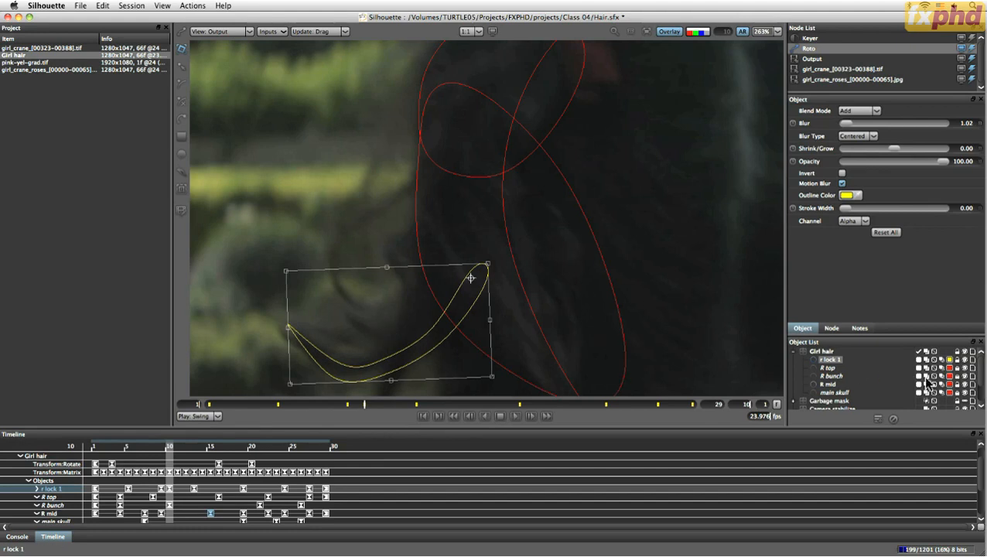
Lock r lock 1 and move to frame 23 with the X-Spline tool ready at the loose strands beside the bunch.
left_click(957, 360)
left_click_drag(475, 253, 529, 289)
left_click(183, 101)
left_click_drag(496, 220, 469, 226)
left_click_drag(493, 179, 498, 150)
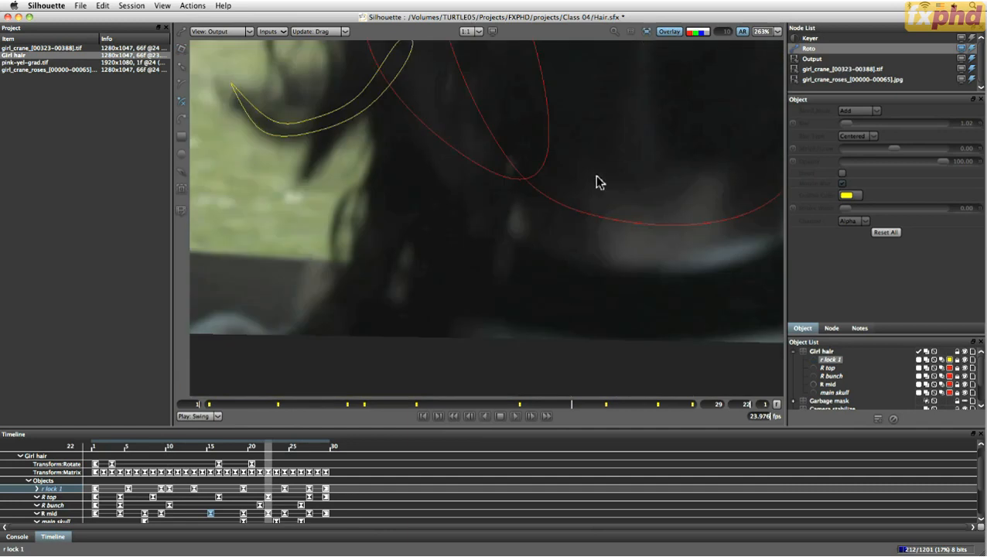
left_click_drag(537, 82, 586, 302)
left_click_drag(548, 129, 566, 294)
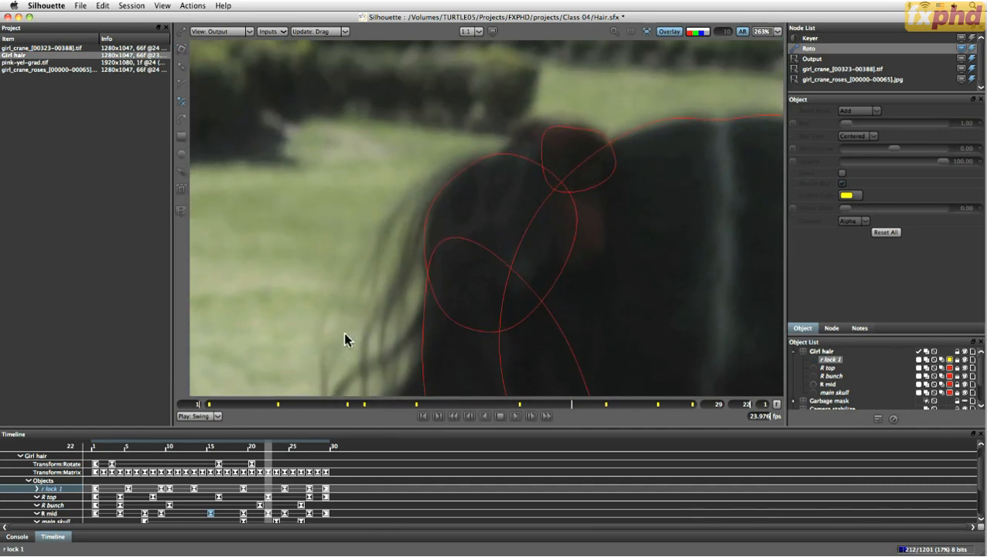
mouse_move(576, 408)
left_mouse_down()
mouse_move(621, 403)
mouse_move(467, 401)
mouse_move(742, 381)
mouse_move(588, 407)
mouse_move(521, 404)
mouse_move(585, 420)
left_mouse_up()
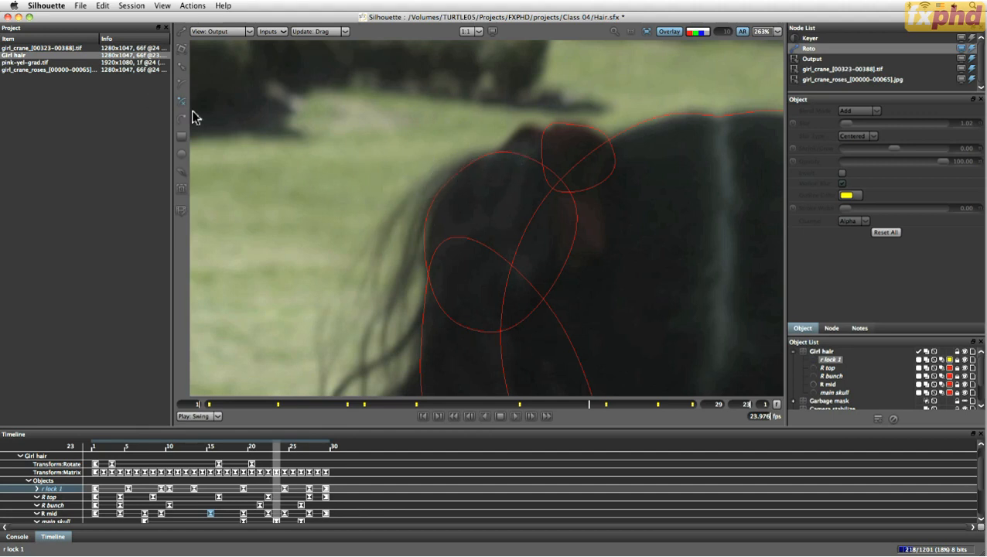
Draw an open X-spline at frame 23 along the outermost loose strand, from the top of the bunch down to the strand's tip.
left_click(480, 164)
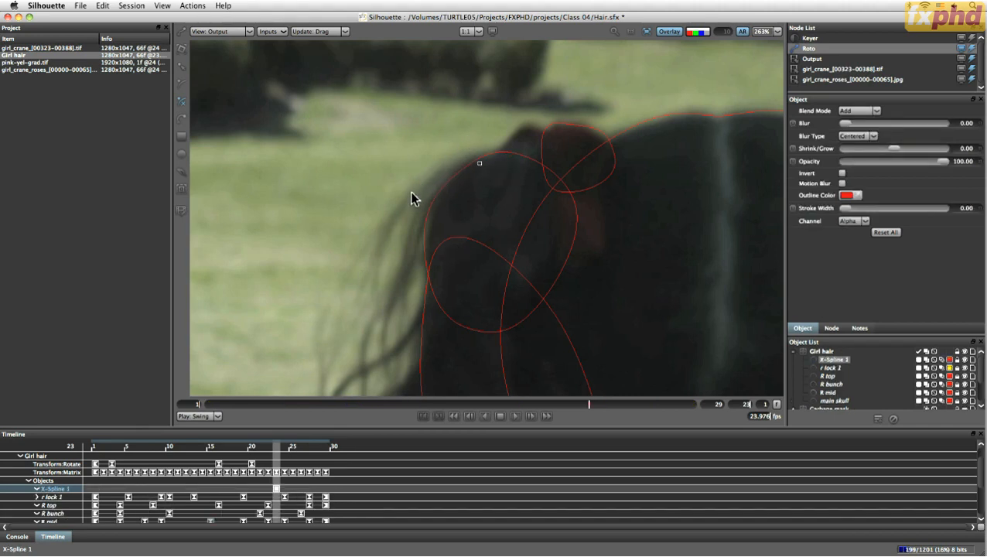
left_click(382, 230)
left_click(374, 288)
left_click(374, 289)
left_click(373, 290)
left_click_drag(374, 291, 340, 315)
left_click_drag(412, 189, 399, 166)
left_click_drag(349, 318, 366, 300)
left_click_drag(322, 378, 324, 379)
Set the open strand spline's stroke width to 2.06, judging it with the outlines hidden.
left_click(847, 210)
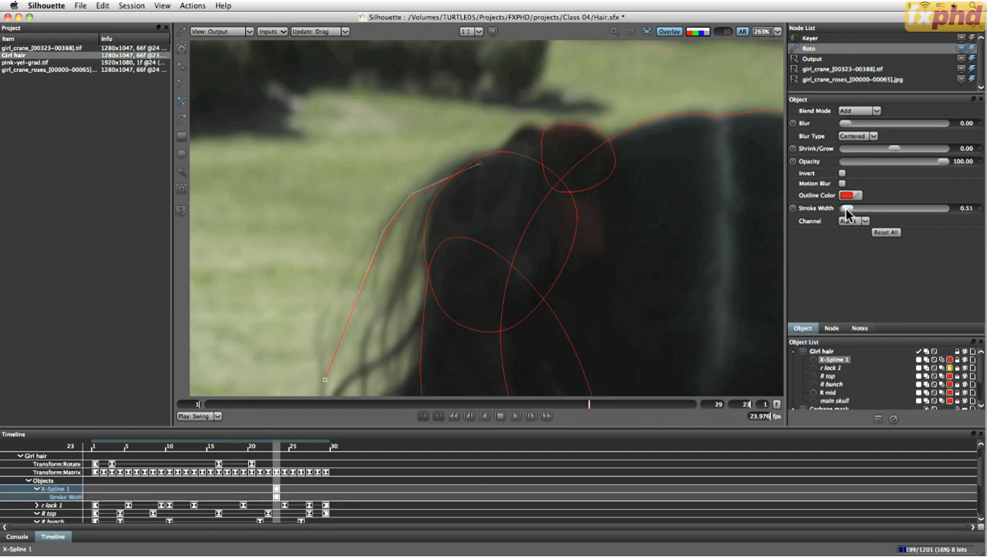
key("o")
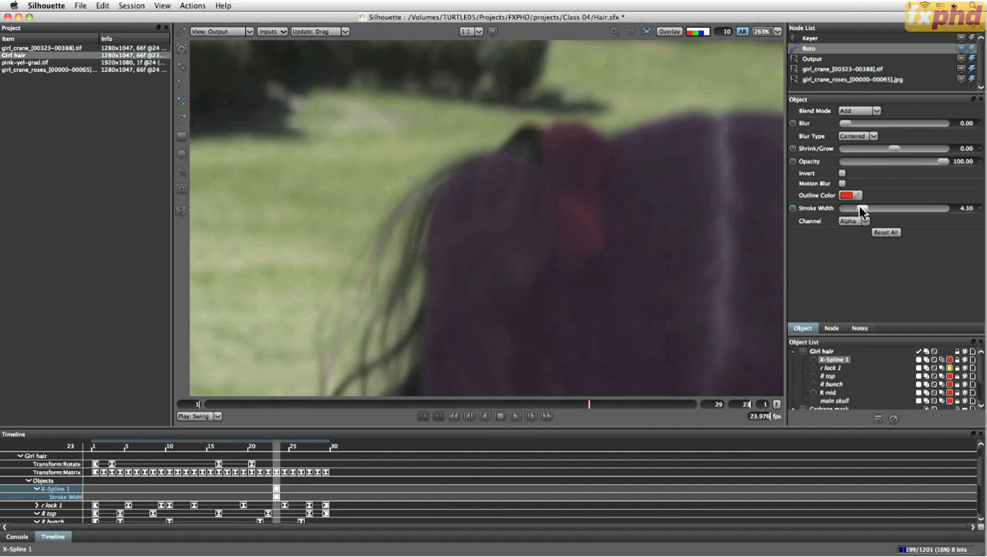
left_click_drag(854, 208, 851, 200)
Rename the open spline as r Strand 1, give it a green outline colour and show the outlines again.
left_click(848, 359)
type("Strand")
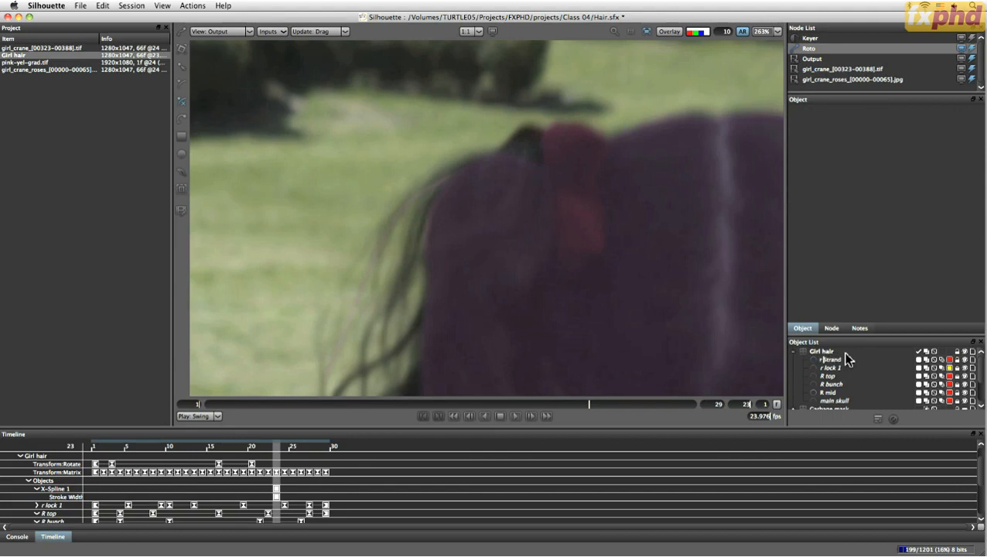
key("Return")
left_click(949, 360)
left_click(257, 269)
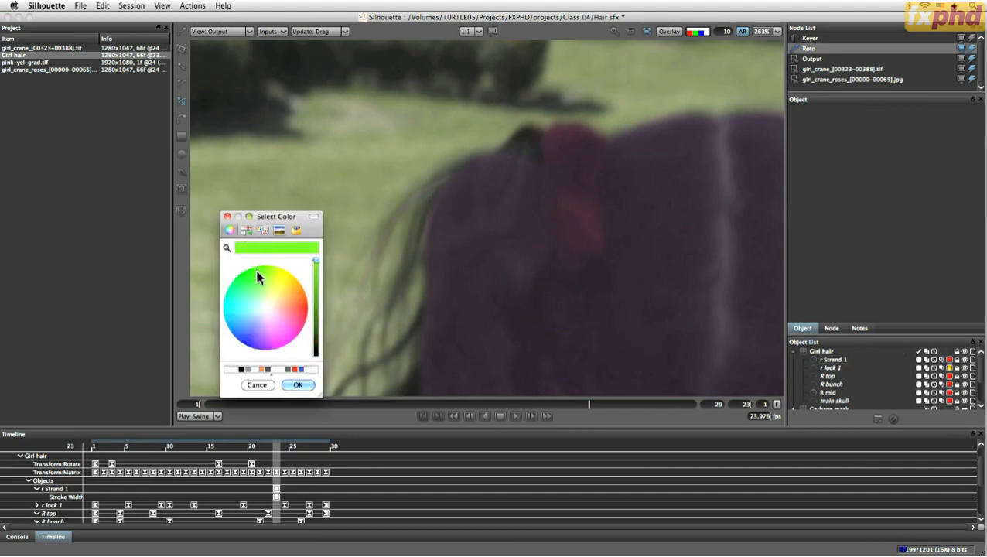
left_click(301, 383)
key("o")
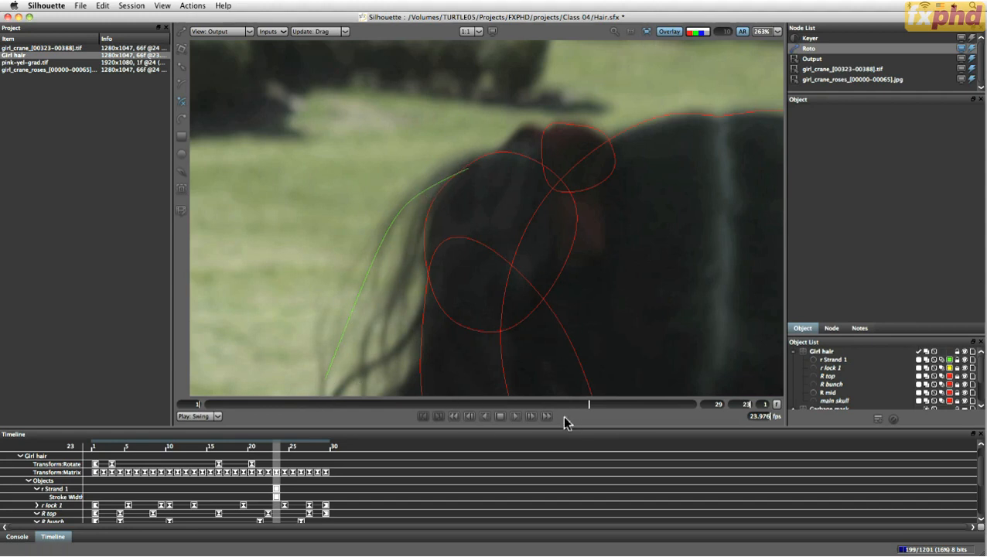
Step back and forth through the frames between 23 and 27 and examine how the loose strand moves against its spline.
key("Right")
key("Right")
key("Right")
key("Right")
key("Right")
key("Right")
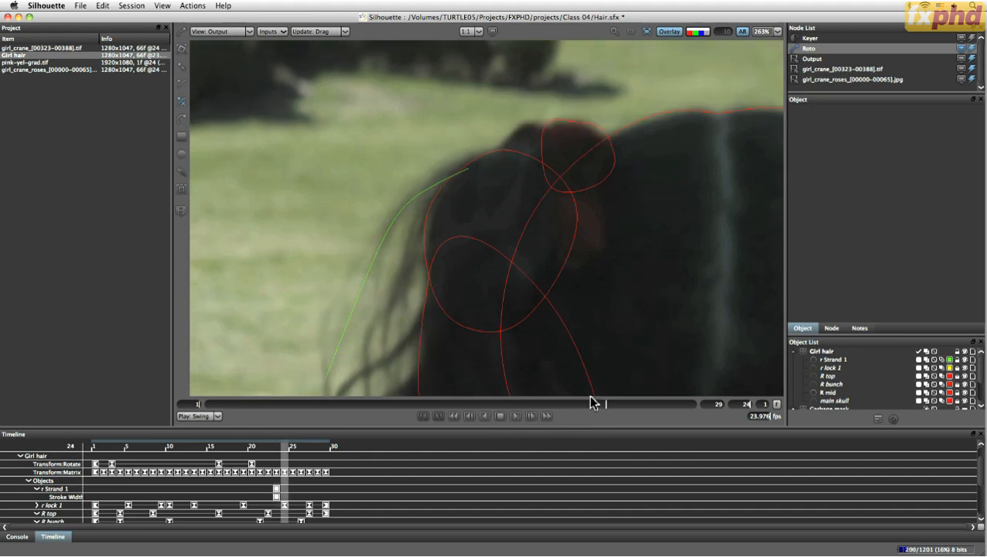
key("Left")
key("Left")
key("Left")
key("Left")
key("Left")
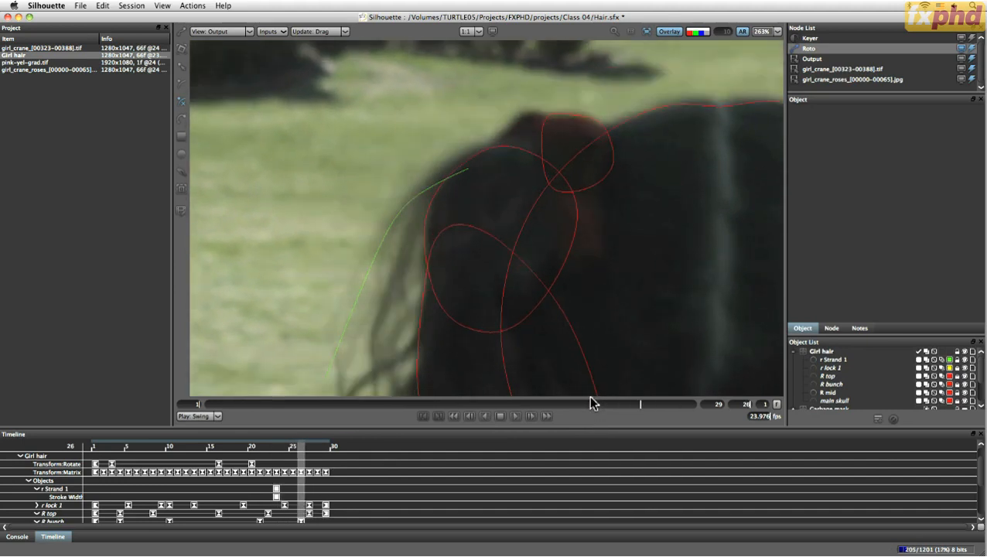
key("Left")
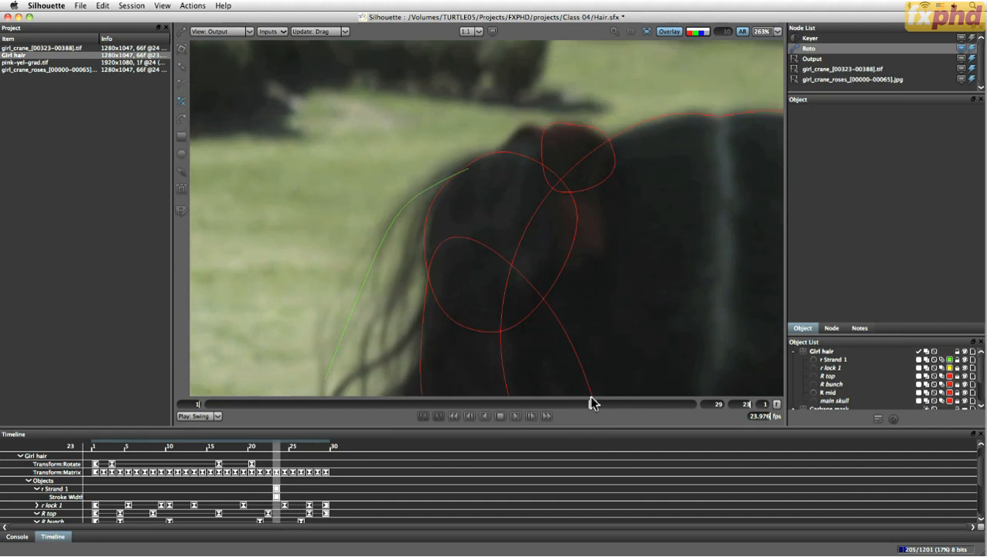
key("Right")
key("Right")
key("Right")
key("Left")
key("Right")
key("Right")
key("Right")
key("Left")
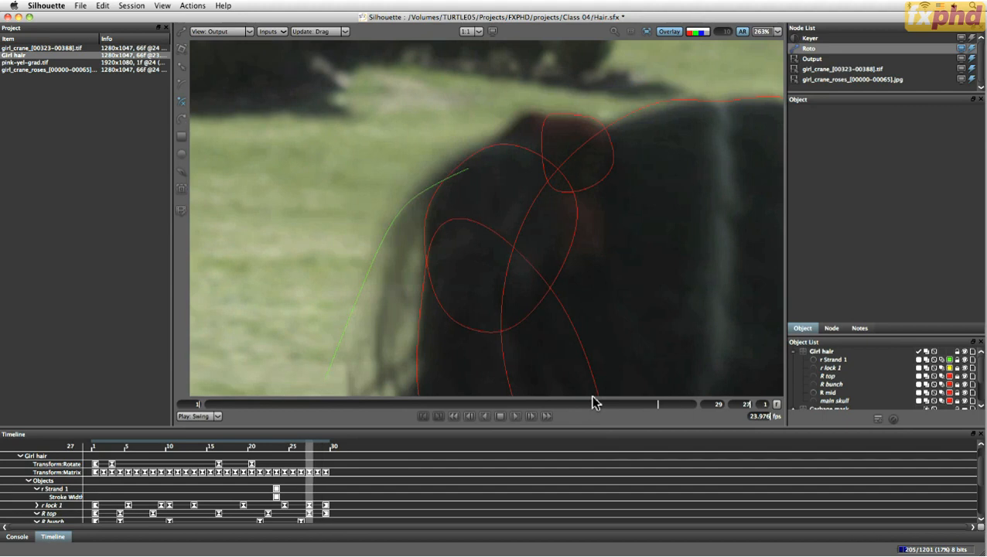
Keyframe r Strand 1 at frame 27 by moving it up onto the hair and pulling its lower end inward, checking earlier frames.
left_click(464, 177)
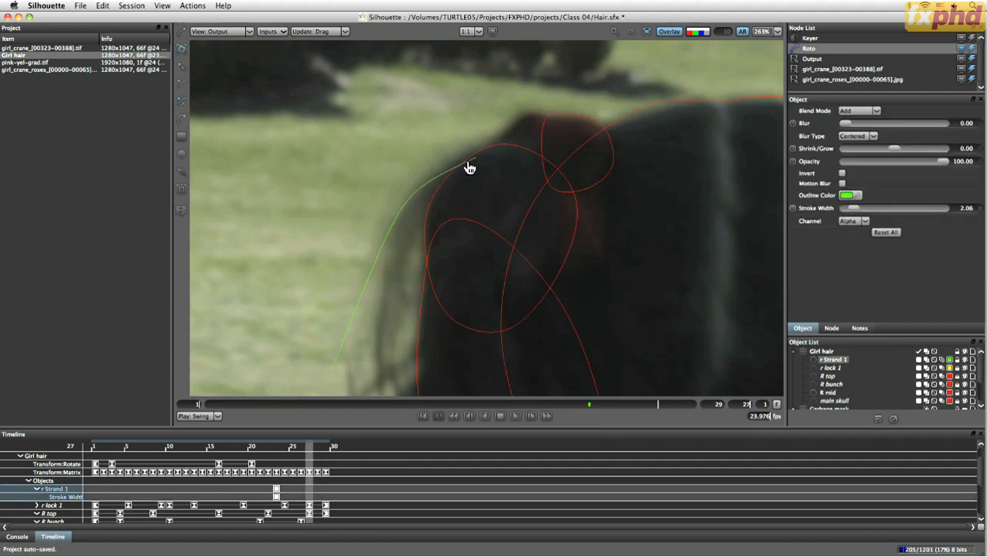
left_click_drag(330, 367, 364, 373)
key("z")
key("z")
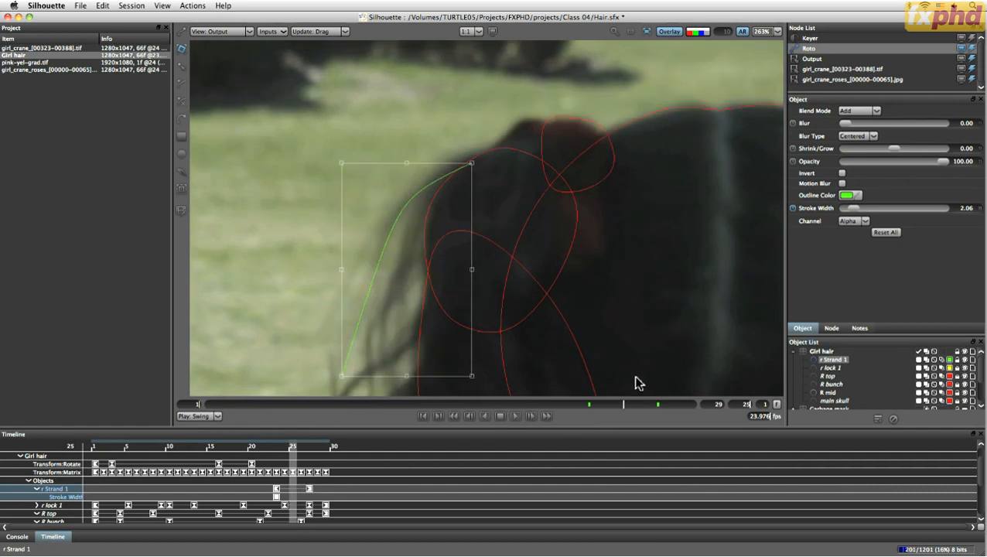
key("z")
key("z")
Keyframe r Strand 1 at frame 26 by moving its lower end outward onto the strand, and advance to frame 28.
key("x")
key("x")
key("x")
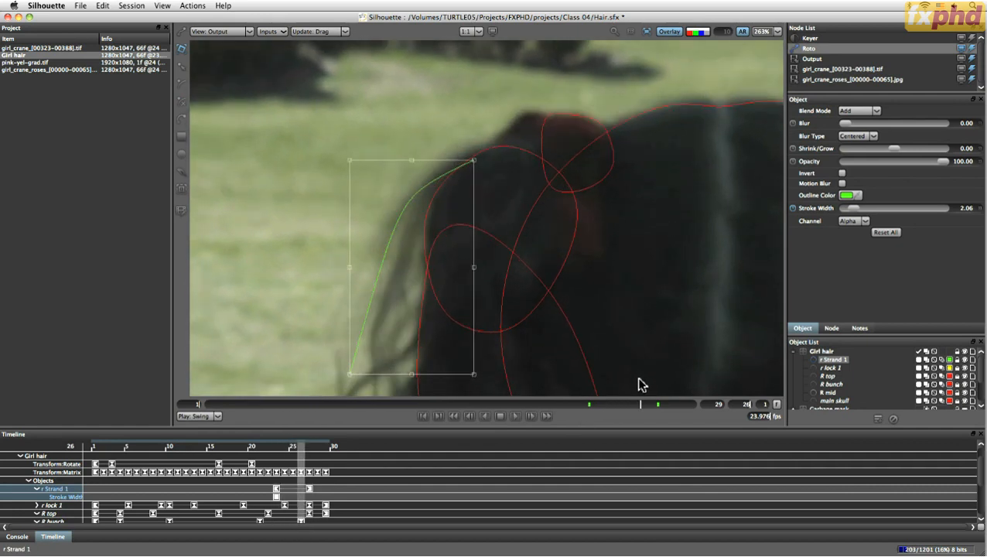
left_click_drag(350, 373, 336, 369)
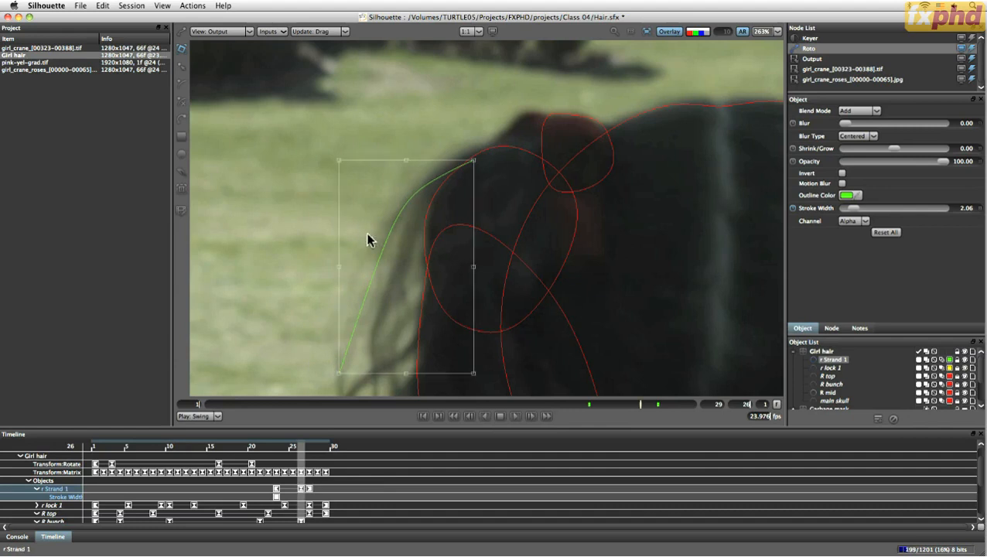
key("x")
key("x")
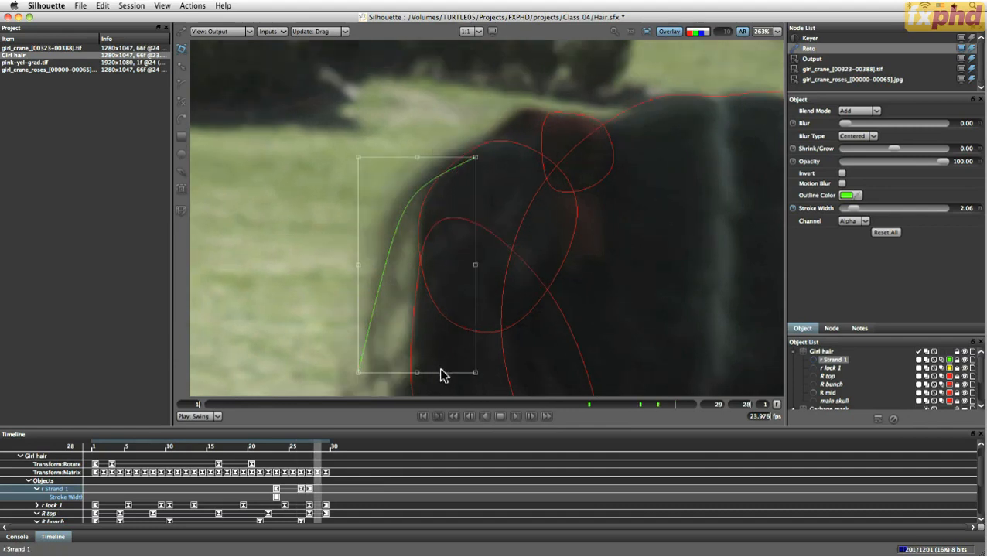
Keyframe r Strand 1 at frame 29 by moving its lower end outward onto the loose strand, checking it against the preceding frames.
key("x")
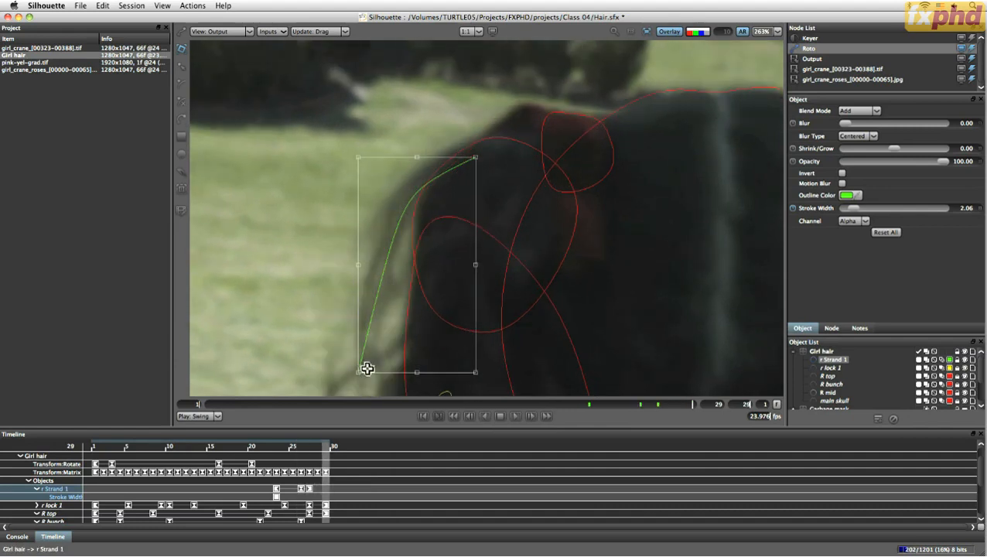
left_click_drag(365, 375, 334, 370)
key("Left")
key("Left")
key("Left")
key("Left")
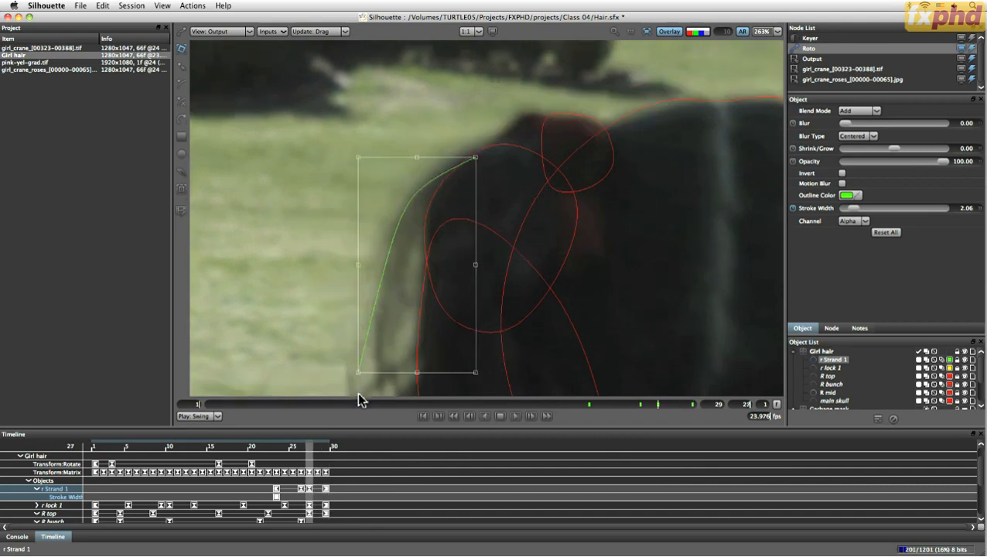
key("Right")
key("Right")
key("Right")
key("Right")
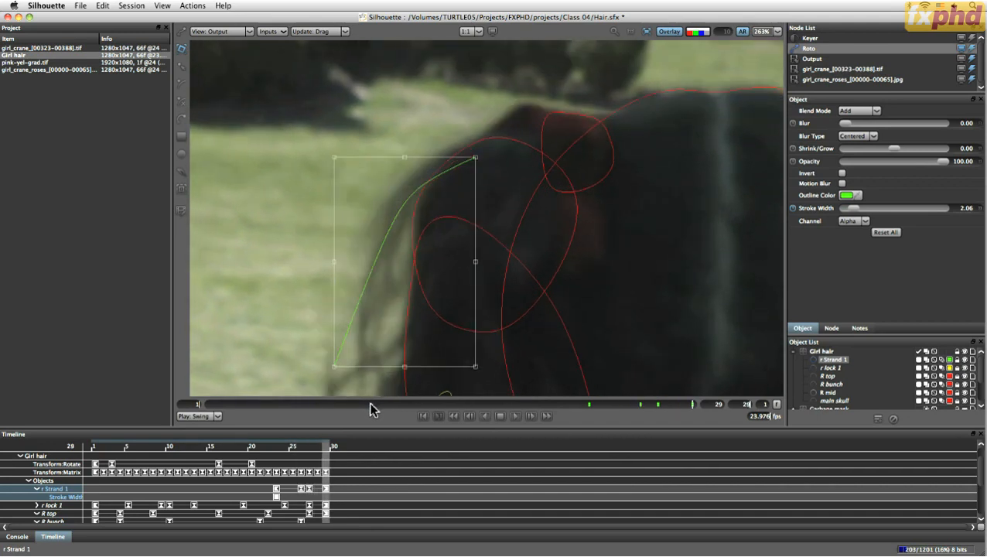
Keyframe r Strand 1 at frame 20 by nudging its upper end inward onto the hair, after checking the frames around it.
key("Left")
key("Left")
key("Left")
key("Left")
key("Left")
key("Left")
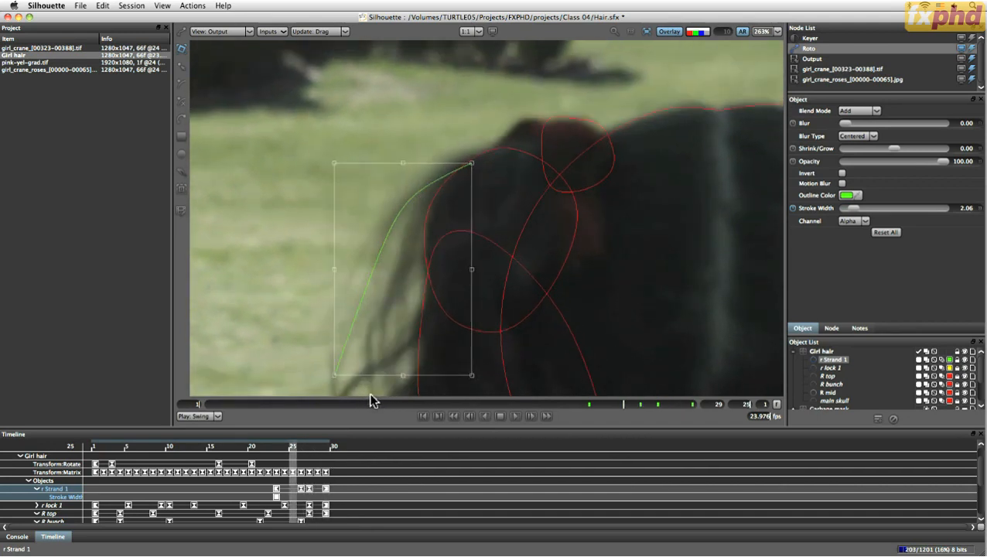
key("Left")
key("Left")
key("Left")
key("Left")
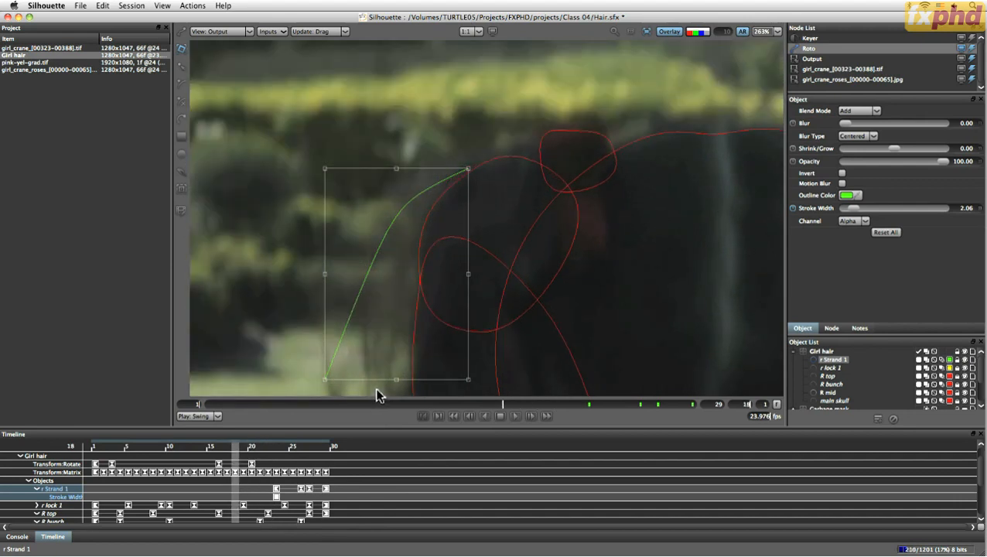
key("Right")
key("Right")
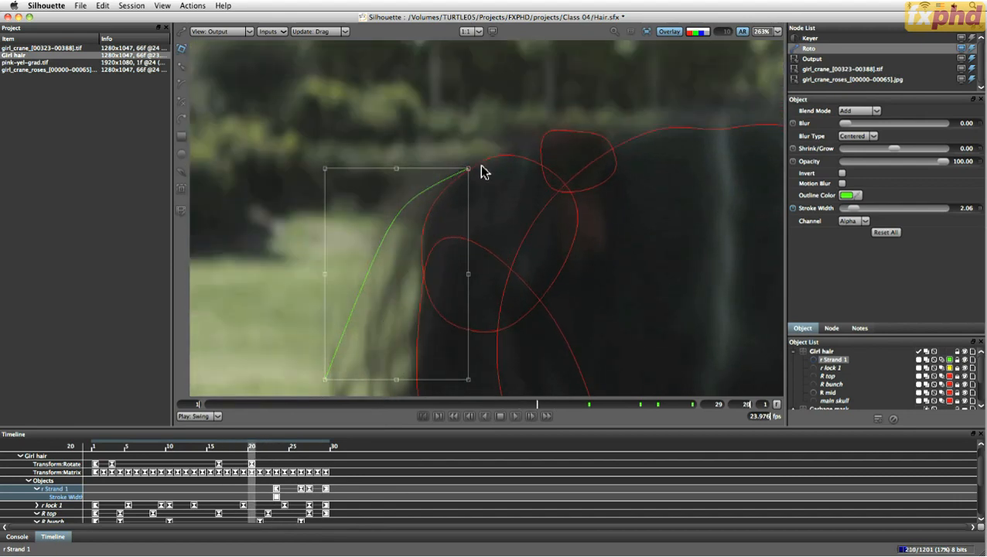
key("Right")
key("Right")
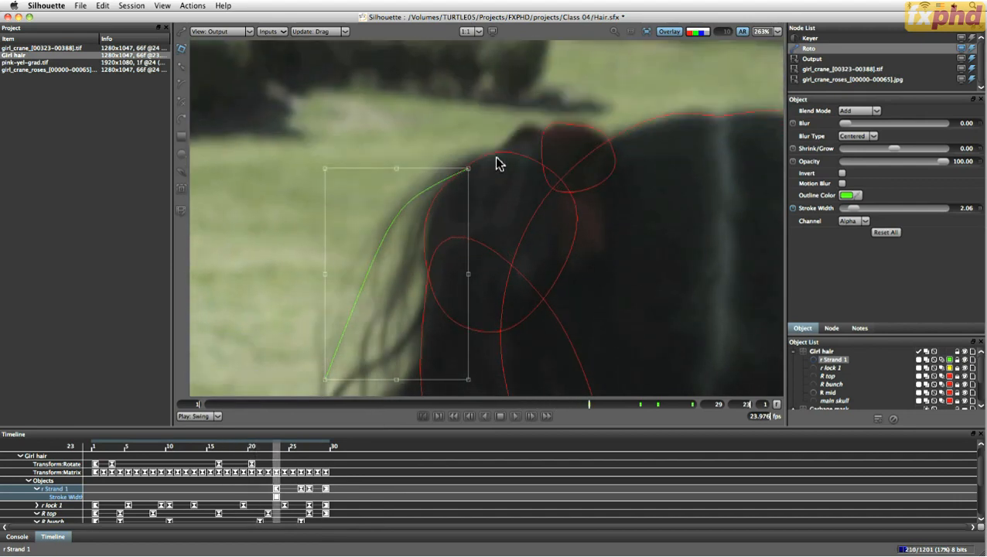
key("Left")
key("Left")
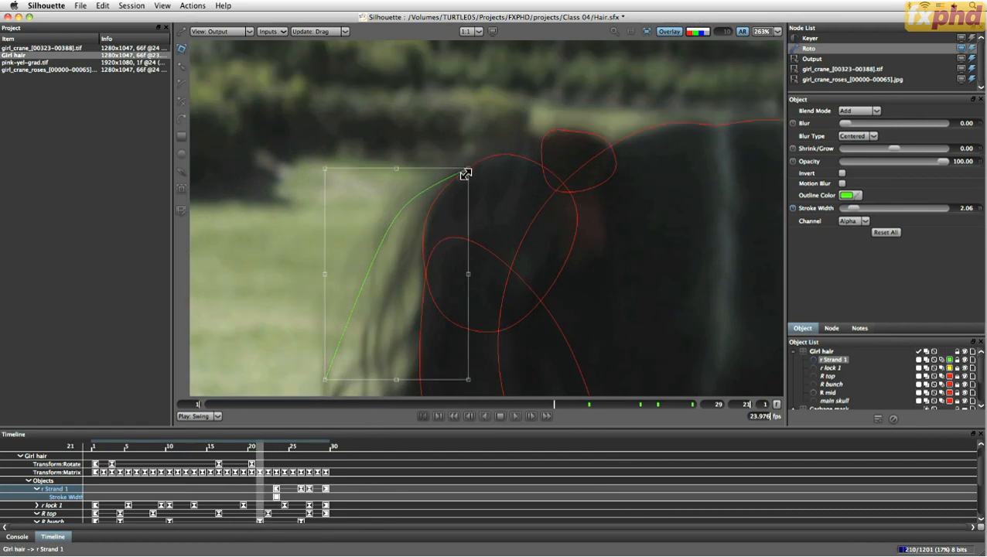
key("Left")
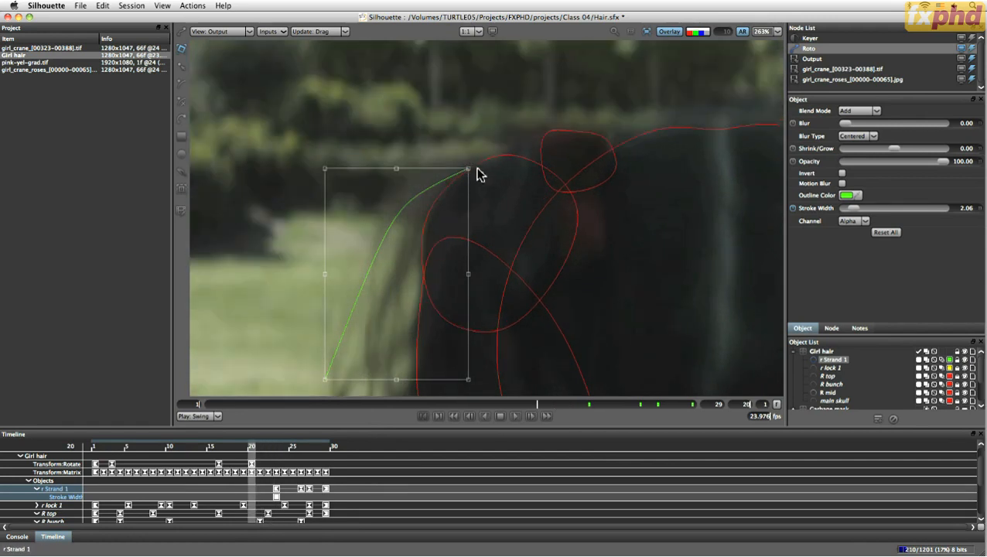
left_click(471, 168)
left_click(470, 167)
Keyframe r Strand 1 at frame 7 by extending its upper end onto the hair, bowing the middle outward and raising the lower end slightly.
key("Left")
key("Left")
key("Left")
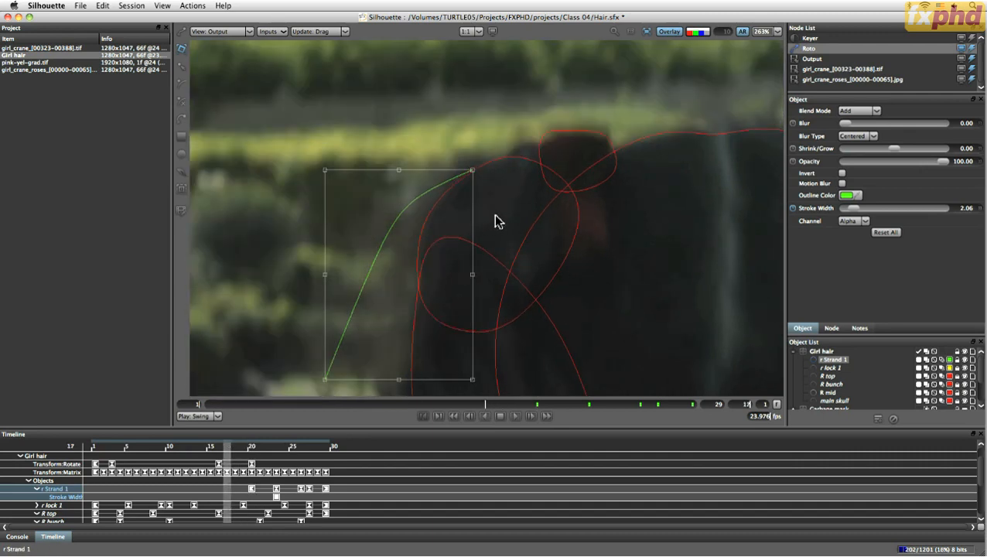
key("Left")
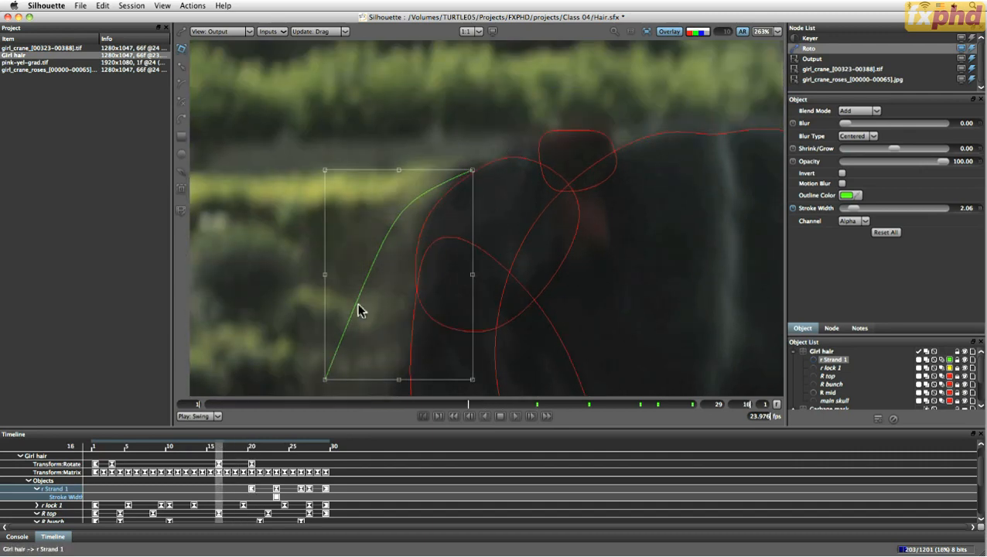
key("Left")
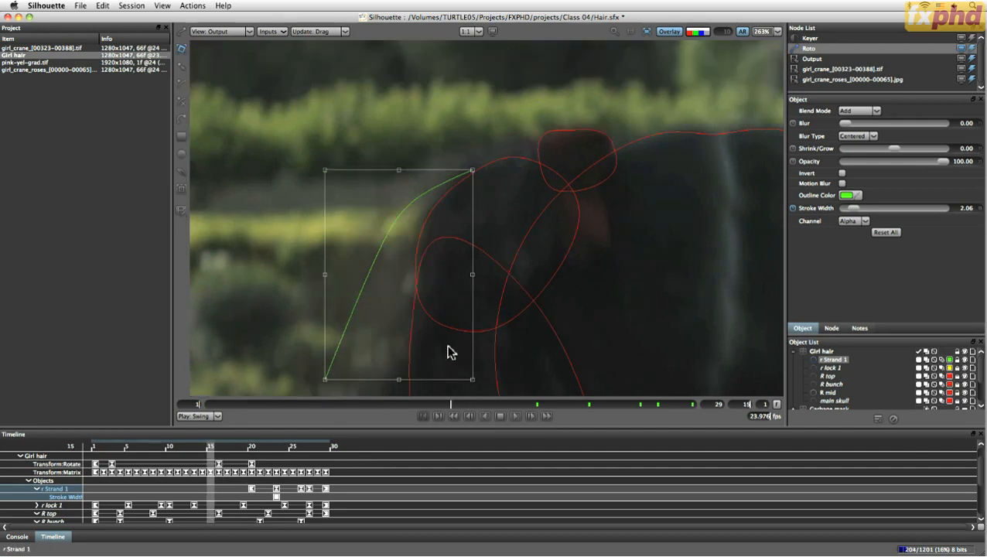
key("Left")
key("Left")
key("Left")
key("Left")
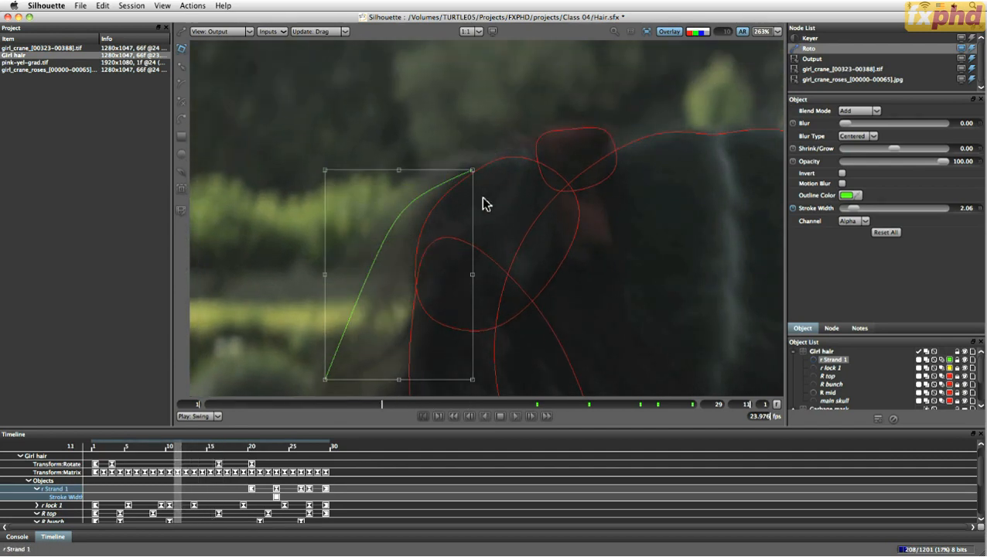
key("Left")
key("Left")
key("Left")
key("Left")
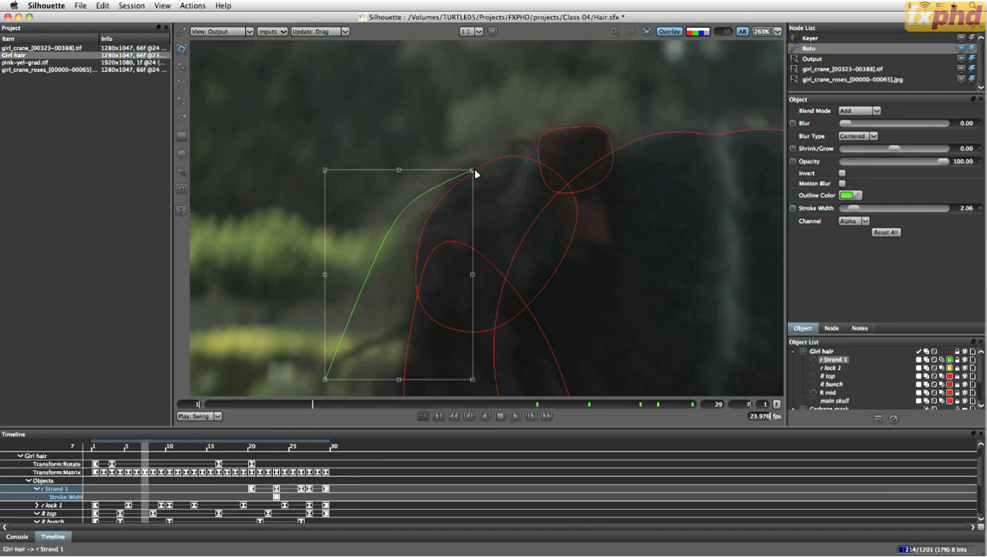
left_click_drag(473, 173, 479, 168)
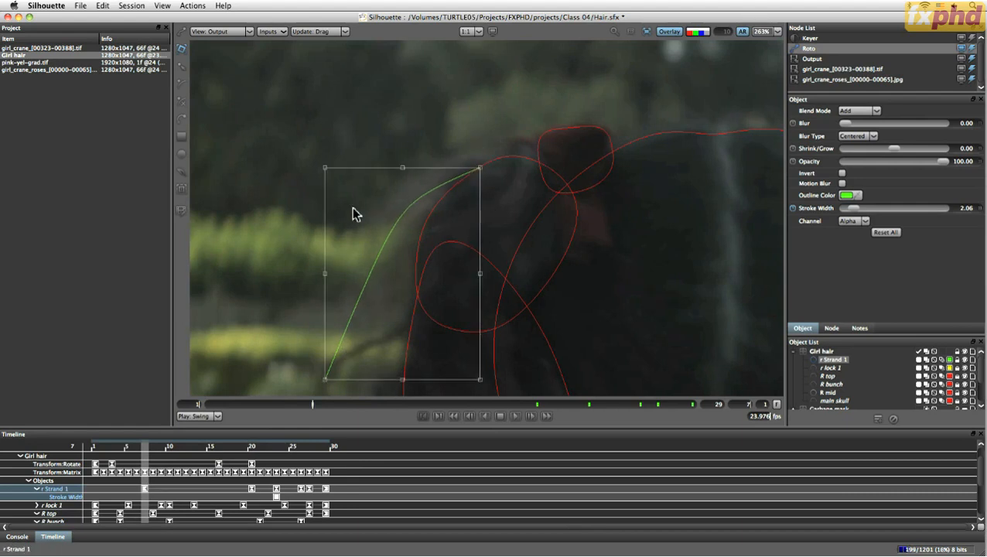
left_click_drag(396, 263, 377, 232)
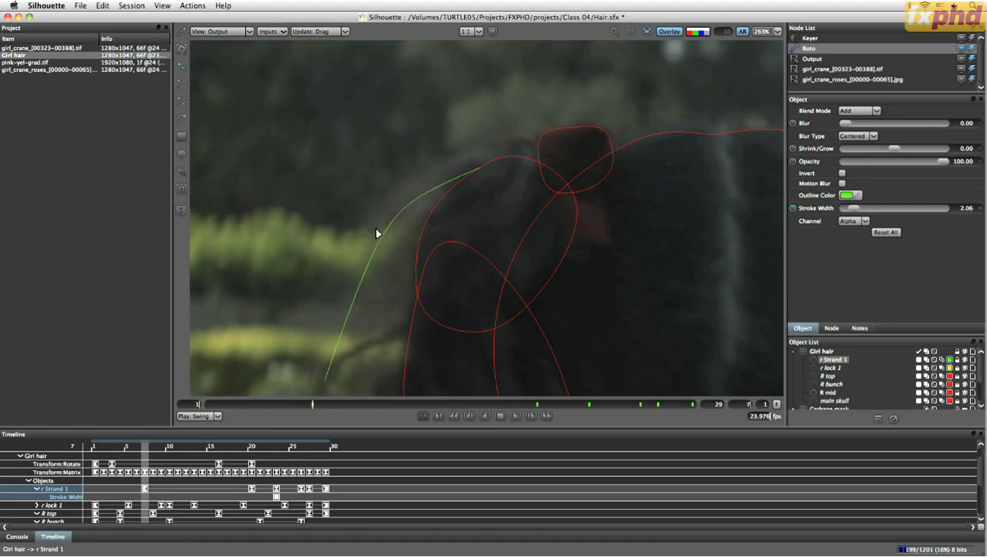
mouse_move(326, 378)
left_mouse_down()
mouse_move(404, 370)
mouse_move(297, 324)
mouse_move(334, 375)
mouse_move(326, 371)
left_mouse_up()
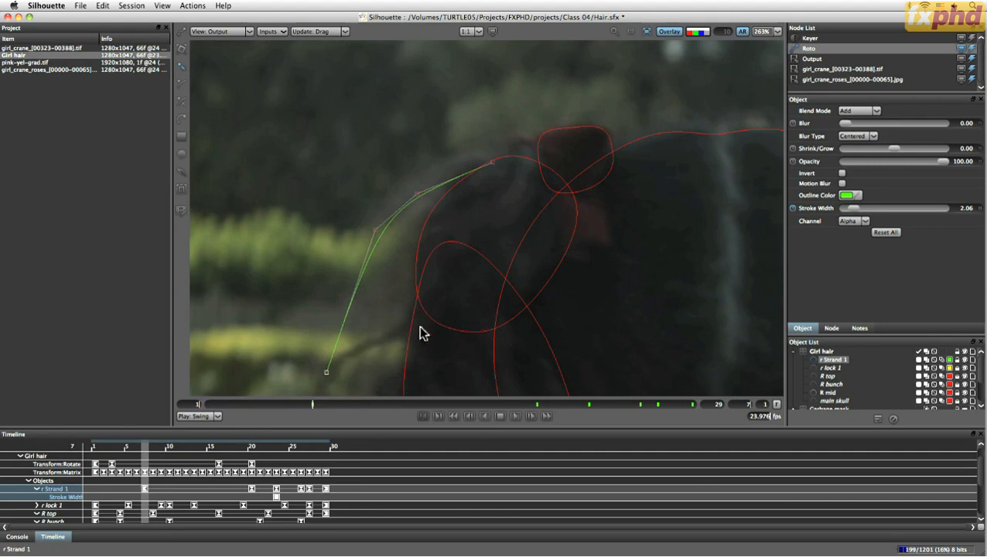
Check r Strand 1 through the frames after 7 and add a correcting keyframe at frame 19.
key("Right")
key("Right")
key("Right")
key("Right")
key("Right")
key("Right")
key("Right")
key("Right")
key("Right")
key("Right")
key("Right")
key("Right")
key("Right")
key("Right")
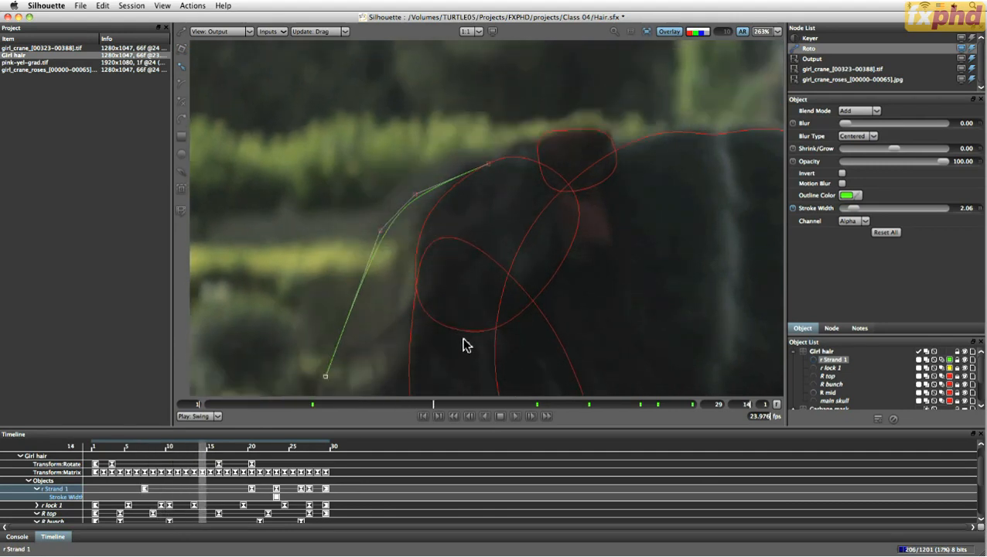
key("Left")
key("Left")
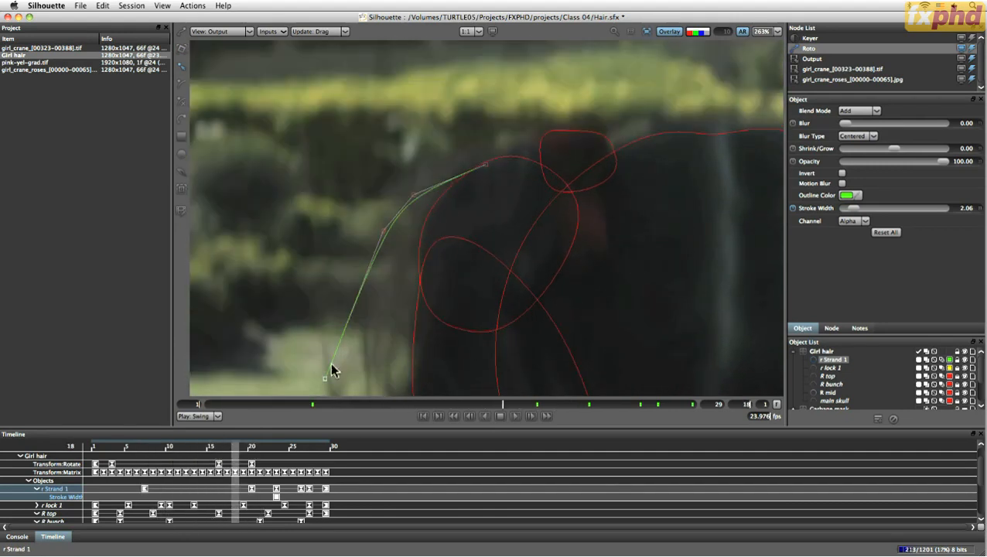
Keyframe r Strand 1 at frame 1 by moving its upper end onto the top of the hair and raising its upper curve point.
key("Left")
key("Left")
key("Left")
key("Left")
key("Left")
key("Left")
key("Left")
key("Left")
key("Left")
key("Left")
key("Left")
key("Left")
key("Left")
key("Left")
key("Left")
key("Left")
key("Left")
key("Left")
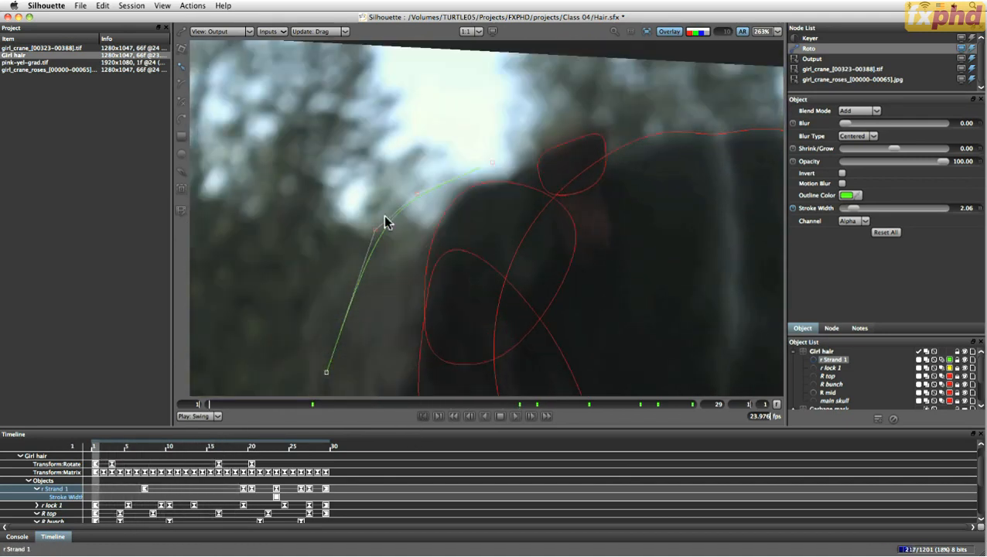
left_click_drag(376, 231, 499, 185)
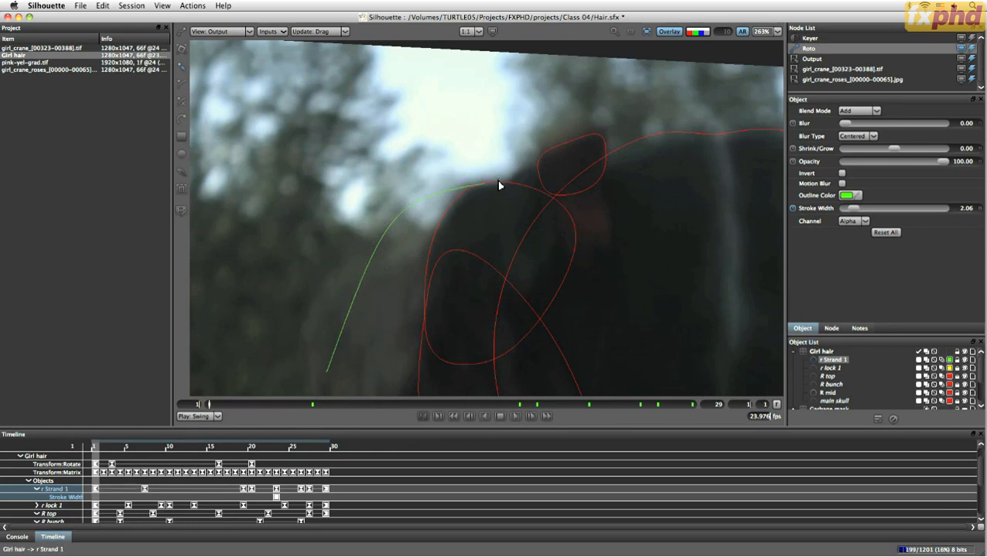
left_click_drag(415, 196, 498, 183)
Step through the shot from frame 1 and examine how r Strand 1 follows the loose hair.
key("Right")
key("Right")
key("Right")
key("Right")
key("Right")
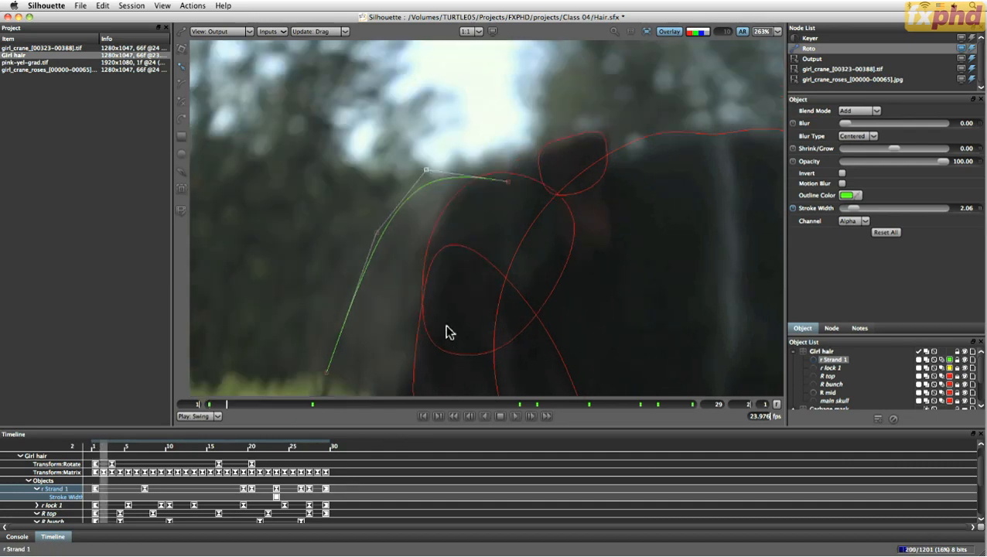
key("Right")
key("Right")
key("Right")
key("Right")
key("Right")
key("Right")
key("Right")
key("Right")
key("Right")
key("Right")
key("Right")
key("Right")
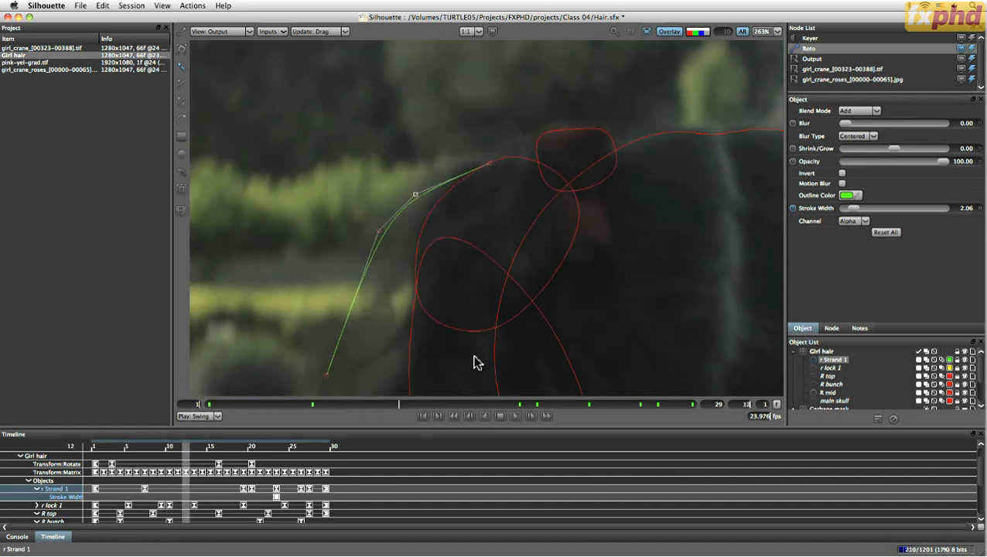
key("Right")
key("Right")
key("Right")
key("Right")
key("Right")
key("Right")
key("Right")
key("Right")
key("Right")
key("Right")
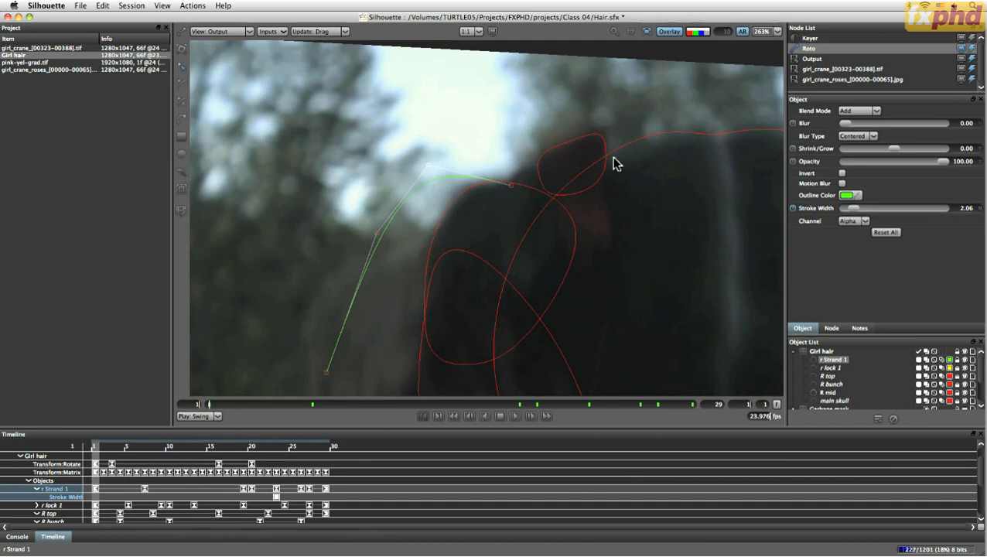
Hide the outlines, show the coloured matte overlay at frame 1 and enable motion blur for r Strand 1.
key("s")
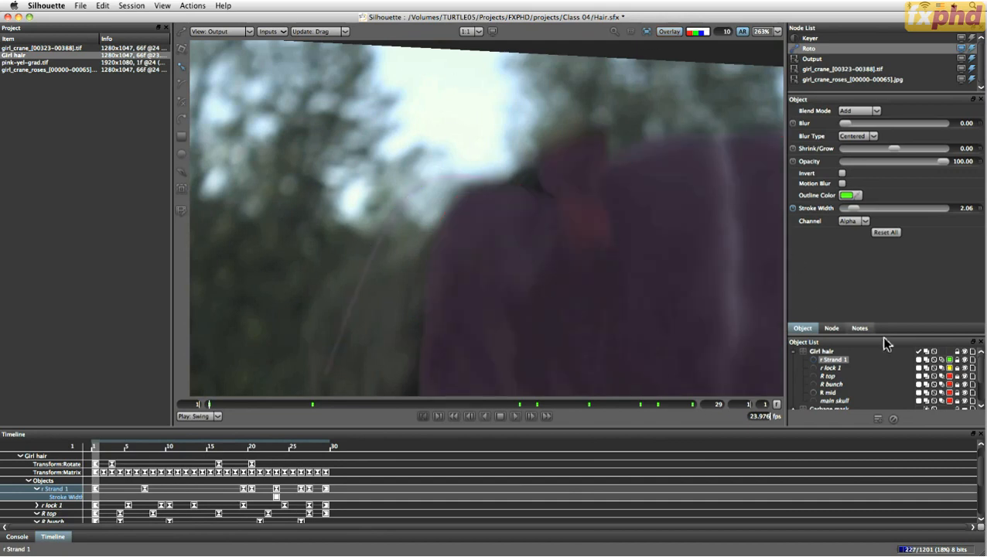
left_click(941, 360)
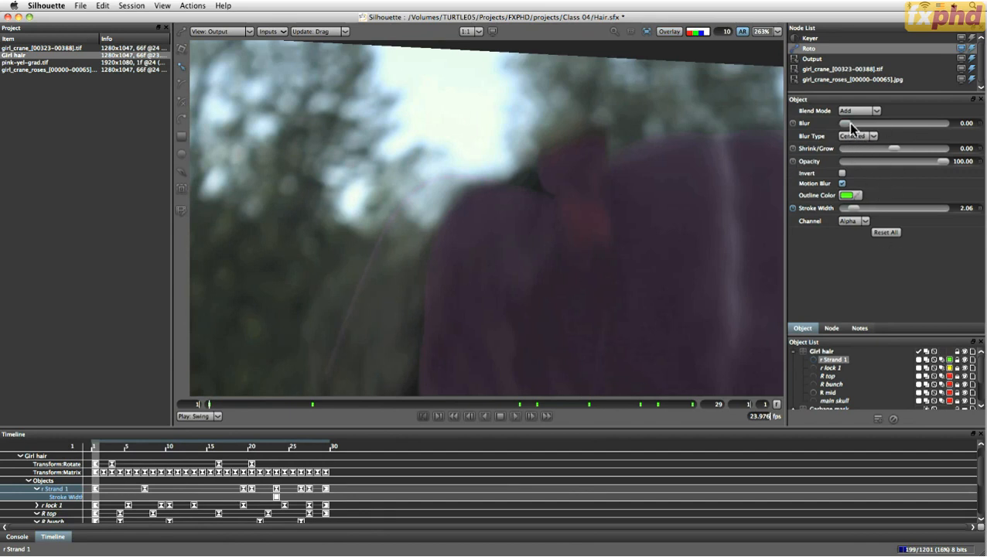
left_click_drag(848, 126, 849, 127)
Turn off the stabilized view, fit the whole frame in the viewer and play back the shot with the matte overlay.
left_click(647, 33)
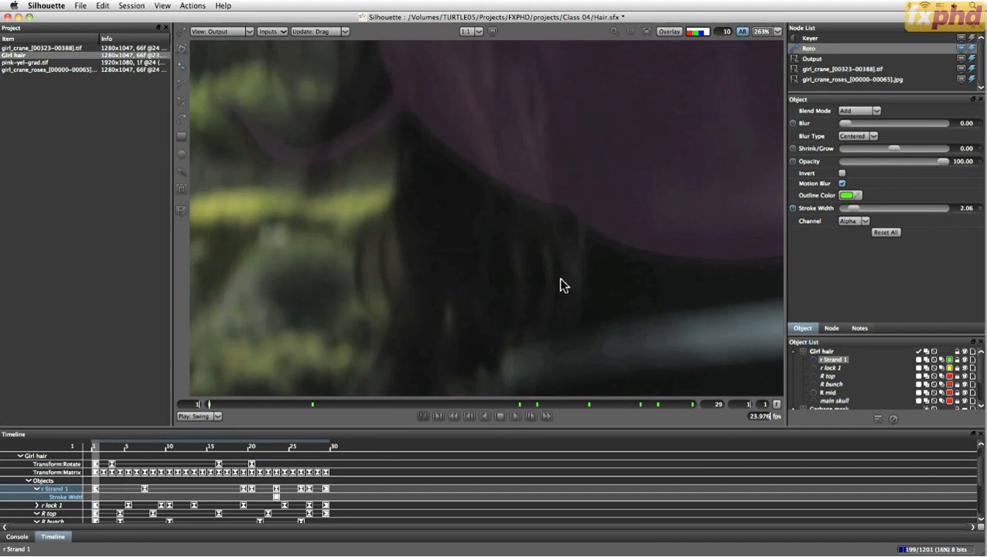
key("f")
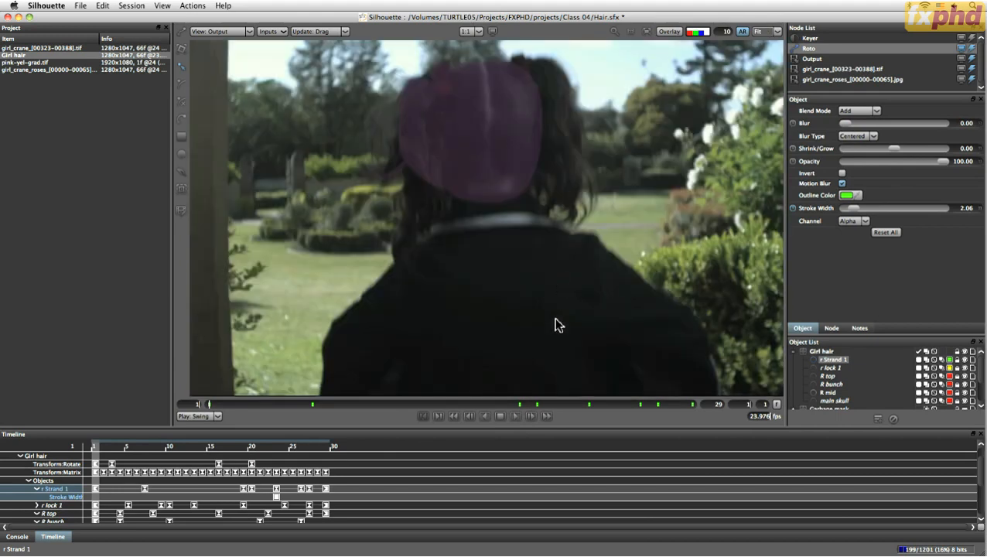
left_click(514, 416)
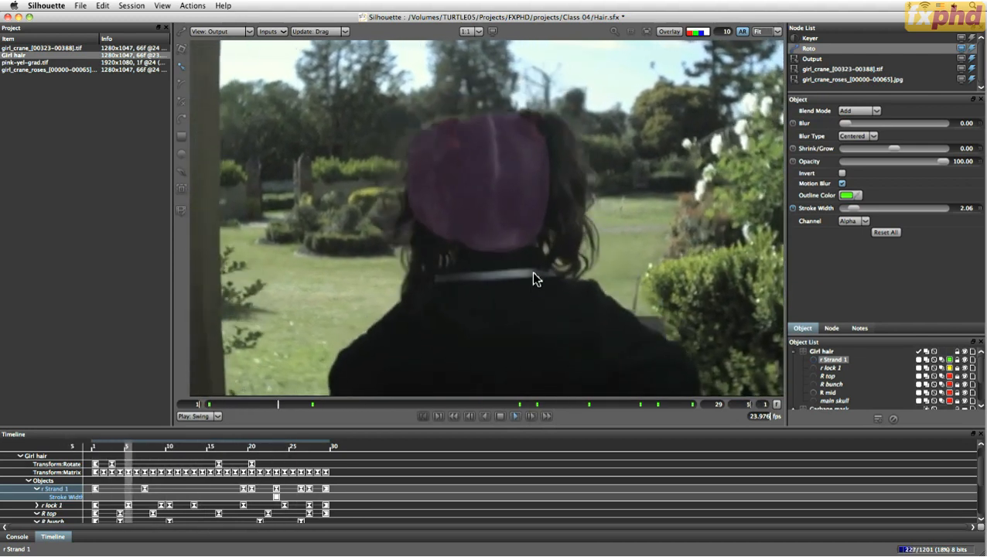
Switch the viewer to Composite during playback and turn off the coloured matte overlay.
left_click(220, 31)
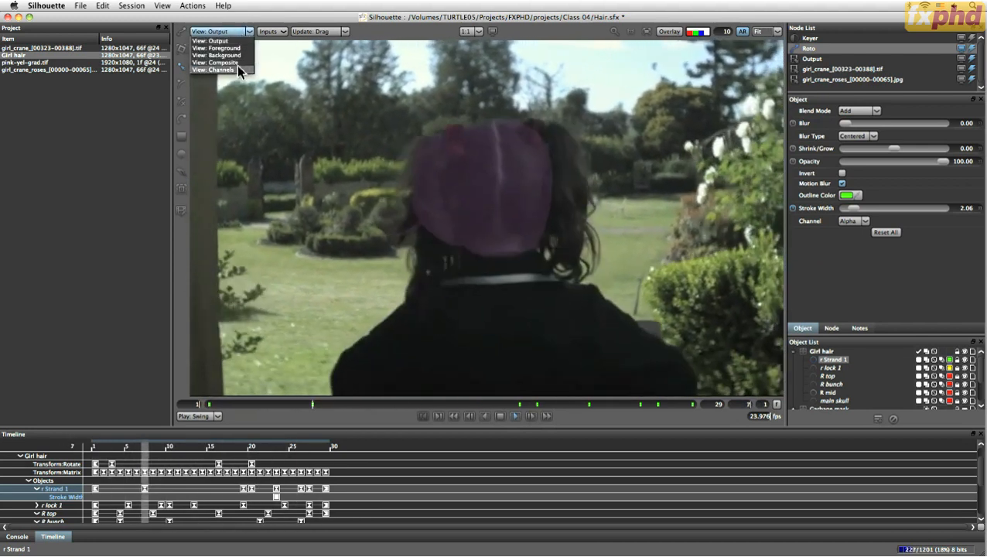
left_click(236, 63)
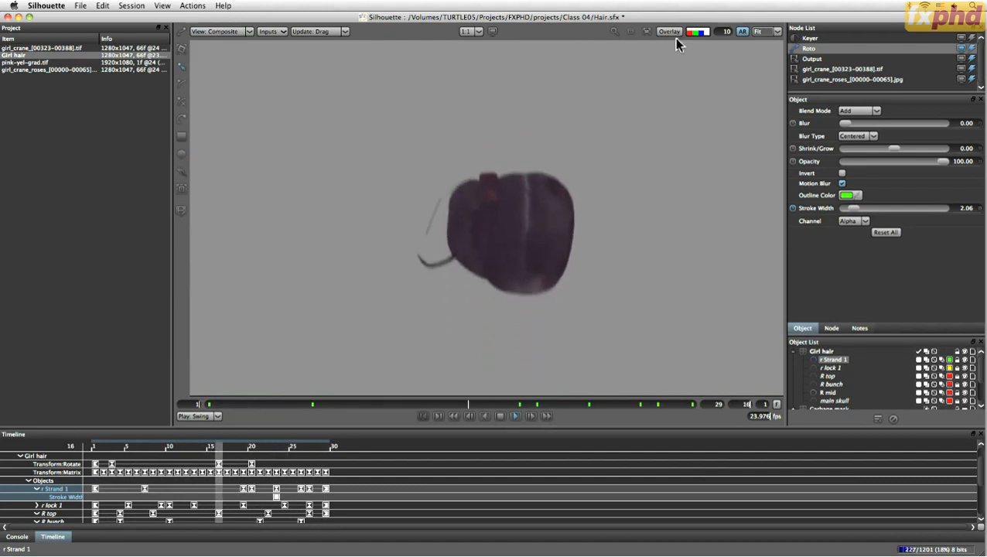
left_click(703, 31)
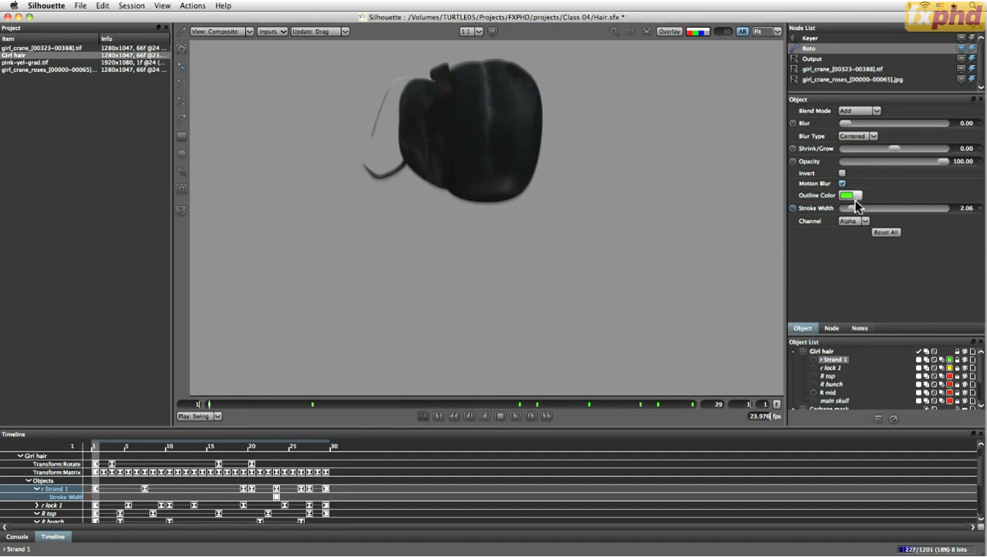
Set r Strand 1's blur type to Inner and its stroke width to 0.37 at frame 1.
left_click_drag(852, 211, 848, 212)
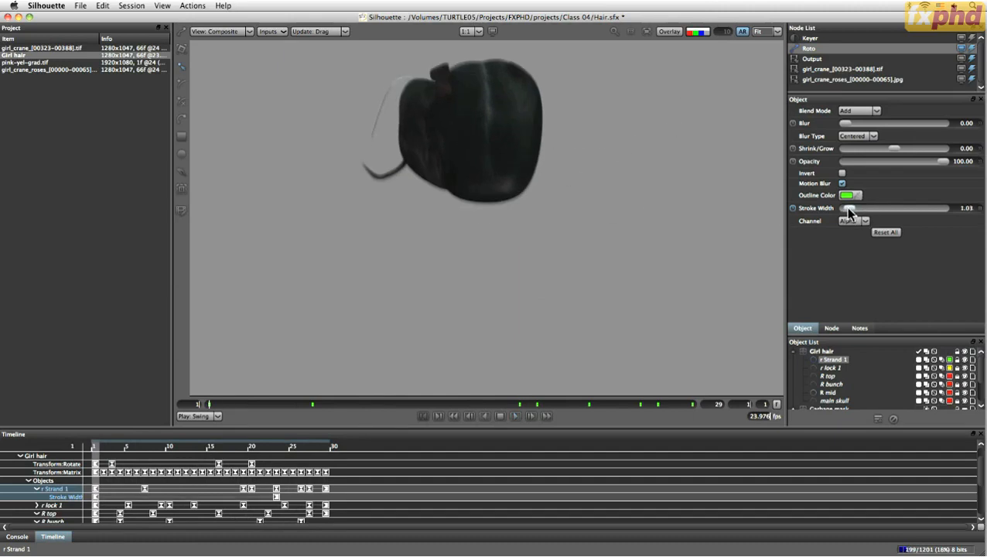
left_click(857, 137)
left_click_drag(853, 210, 844, 218)
Play back the composite to review the thinner strand, and return the viewer to Output.
left_click(515, 415)
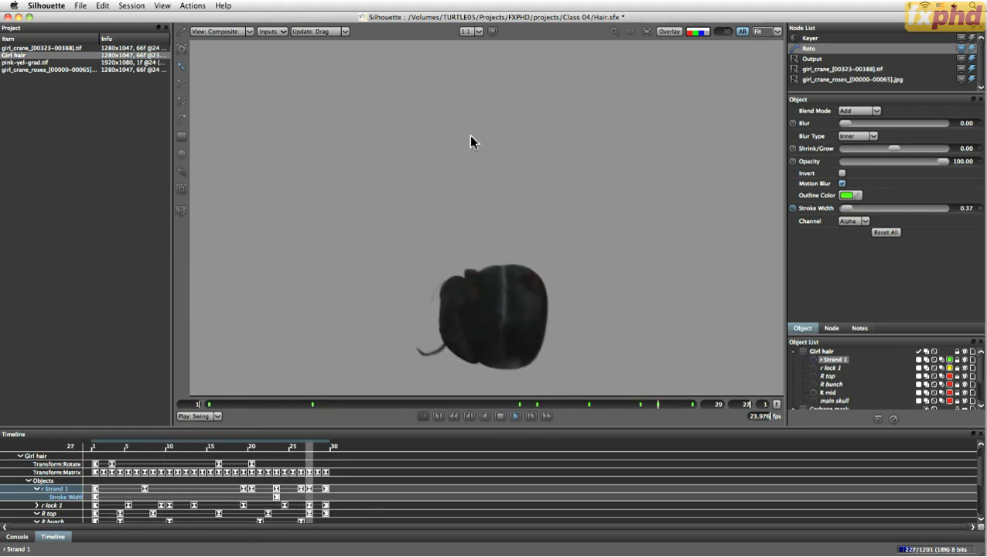
left_click(222, 31)
left_click(222, 44)
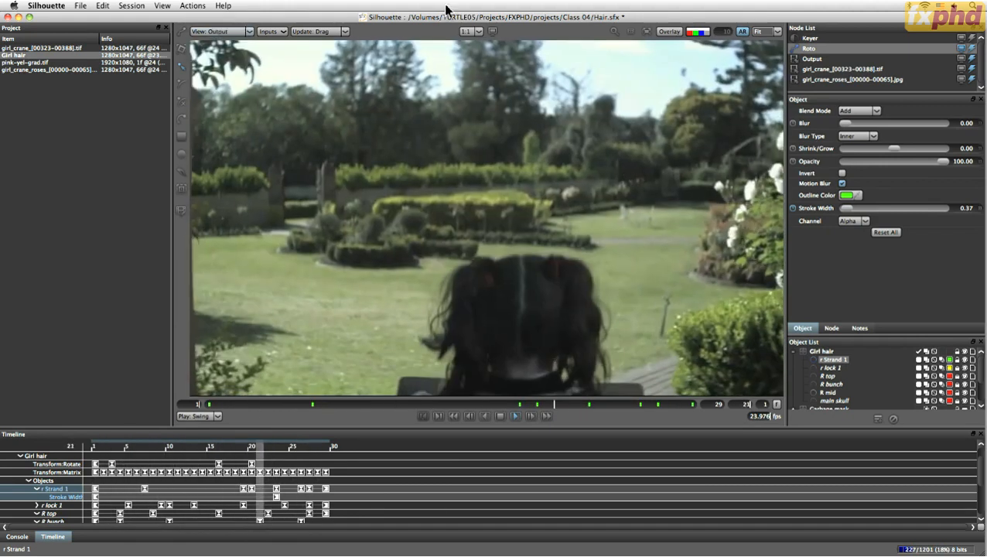
Show the shape outline overlay and extend the playback range to frame 64.
key("o")
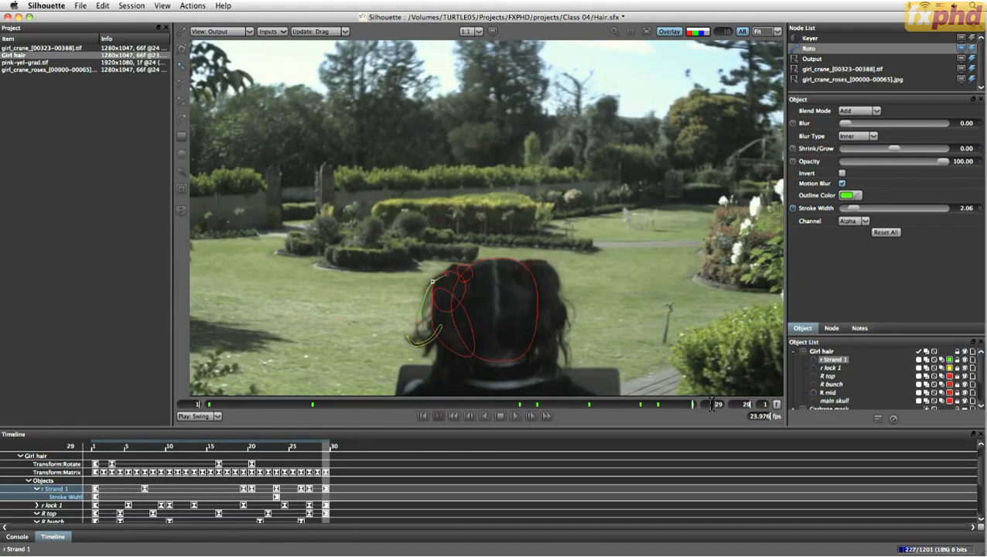
key("Return")
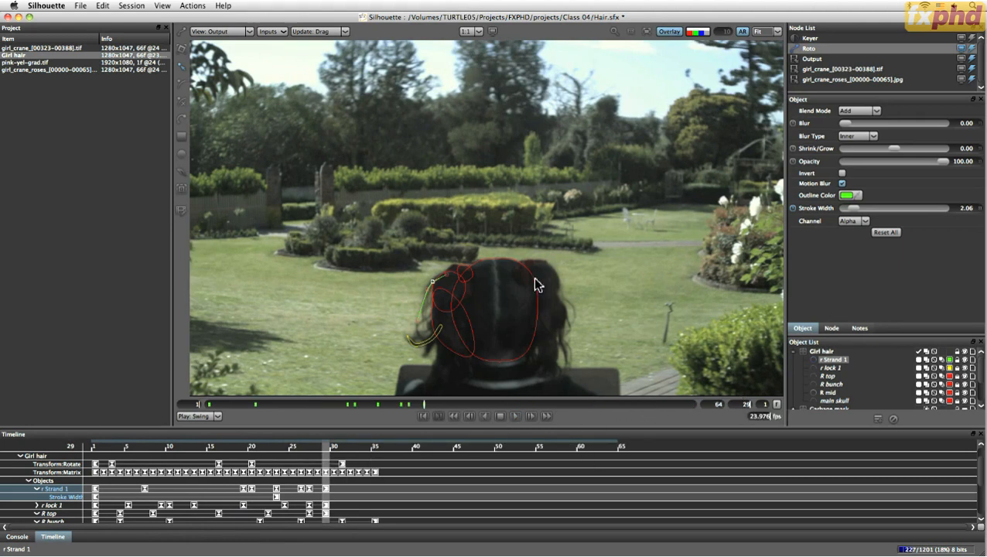
left_click_drag(433, 447, 357, 458)
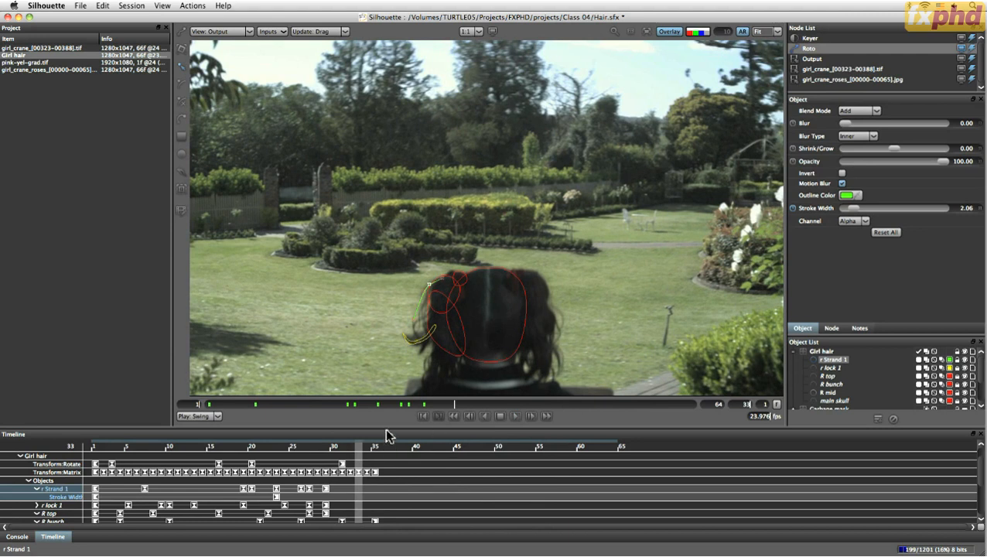
Switch the viewer to Composite and go to frame 35.
left_click(240, 31)
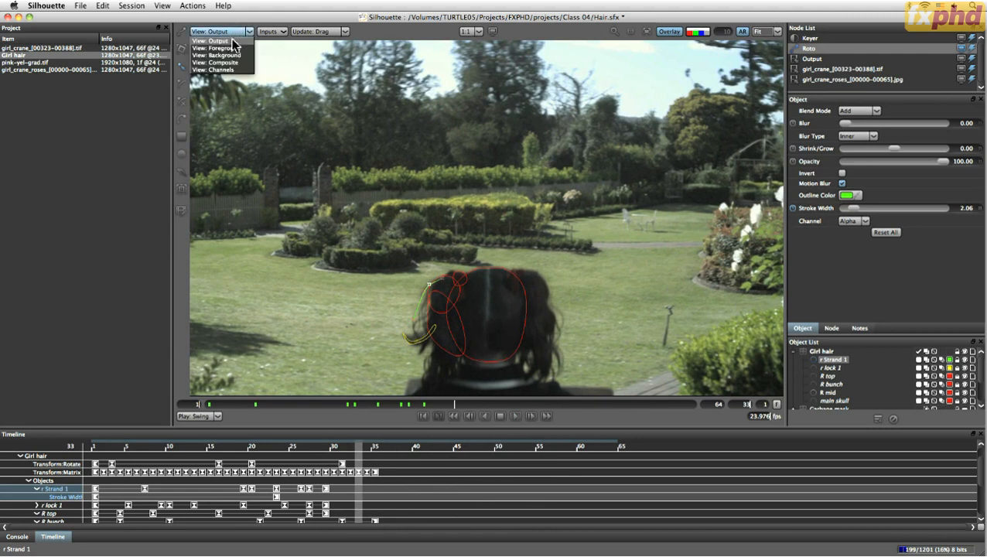
left_click(240, 68)
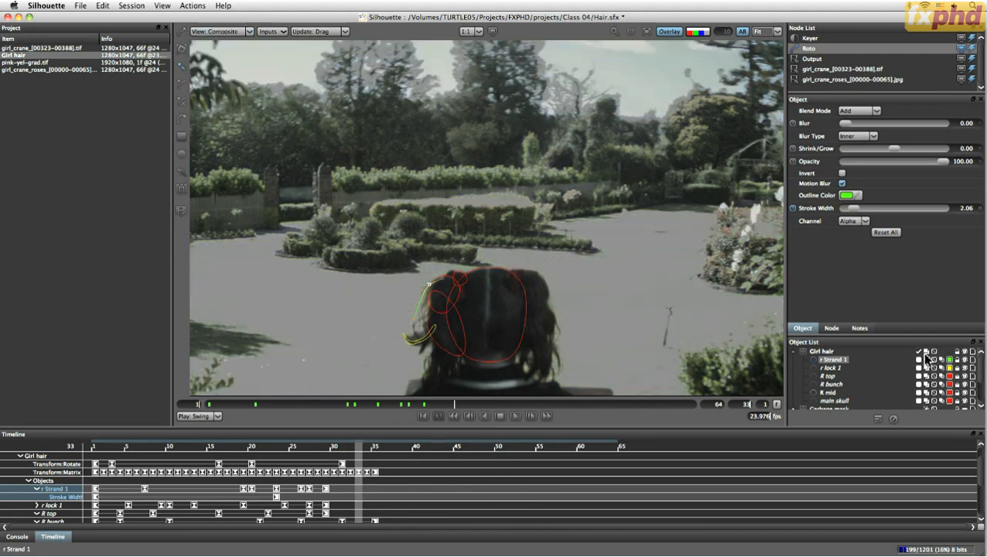
mouse_move(456, 402)
left_mouse_down()
mouse_move(689, 403)
mouse_move(461, 410)
left_mouse_up()
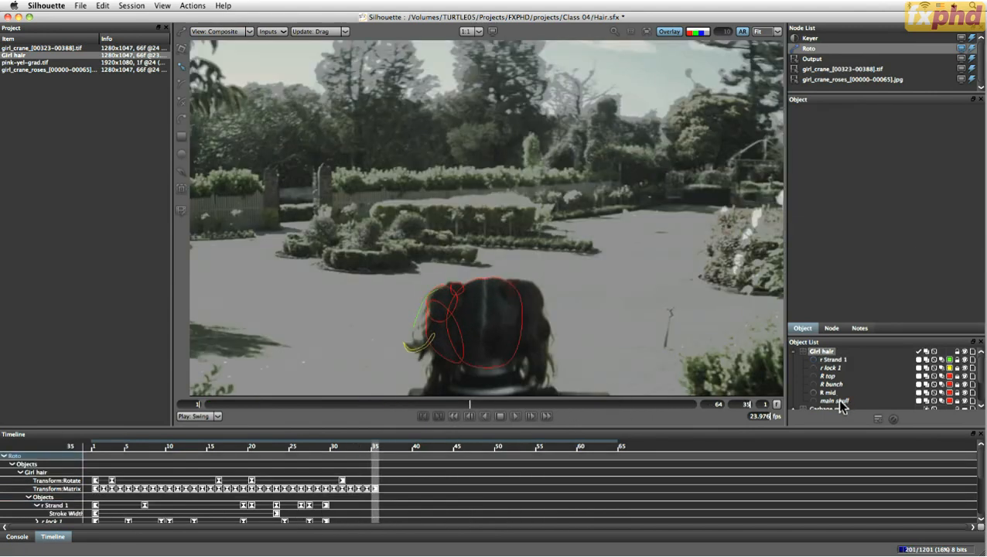
Keyframe the visibility of all Girl hair shapes, r Strand 1 through main skull, off at frame 36 and on at frame 35.
left_click(886, 359)
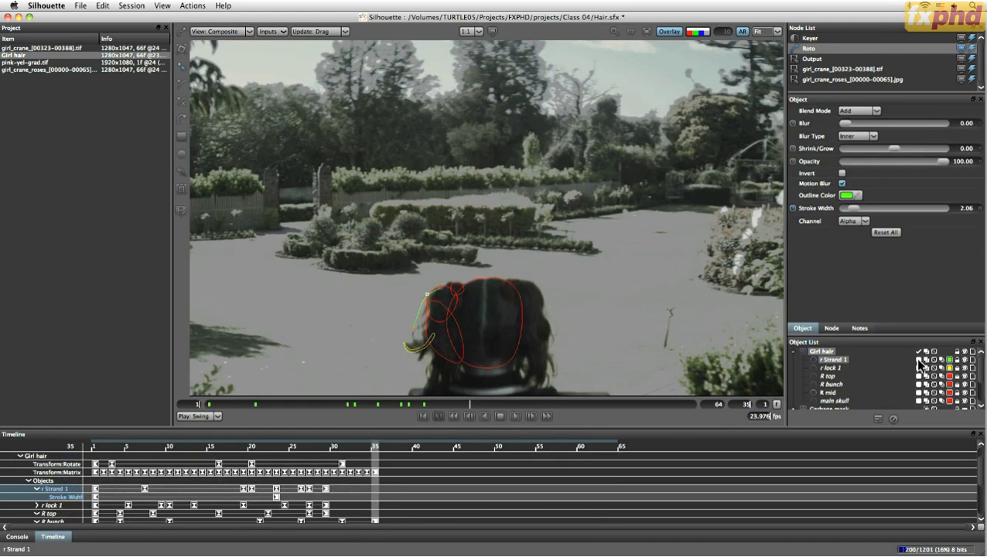
key("x")
left_click(918, 360)
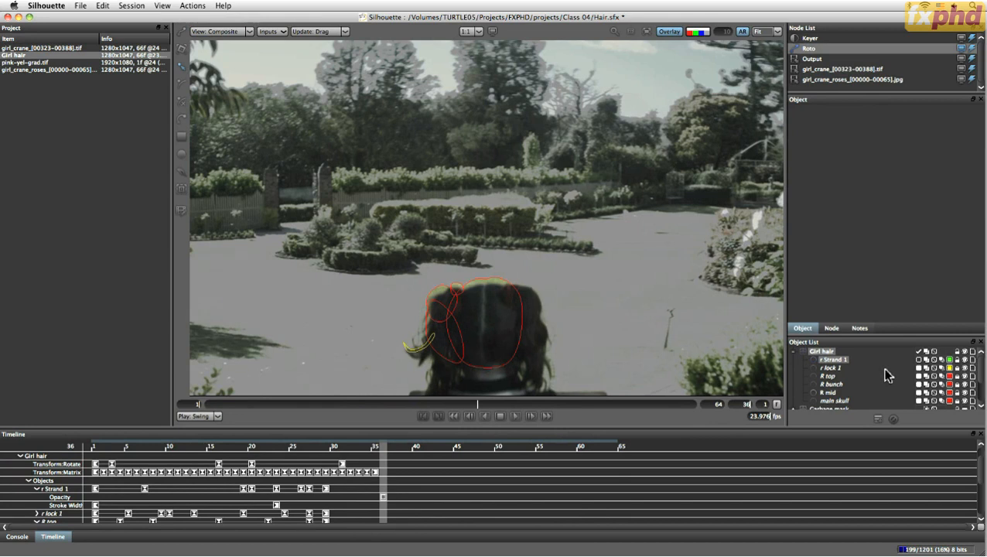
key("super+z")
left_click(839, 401, "shift")
left_click(919, 361)
key("z")
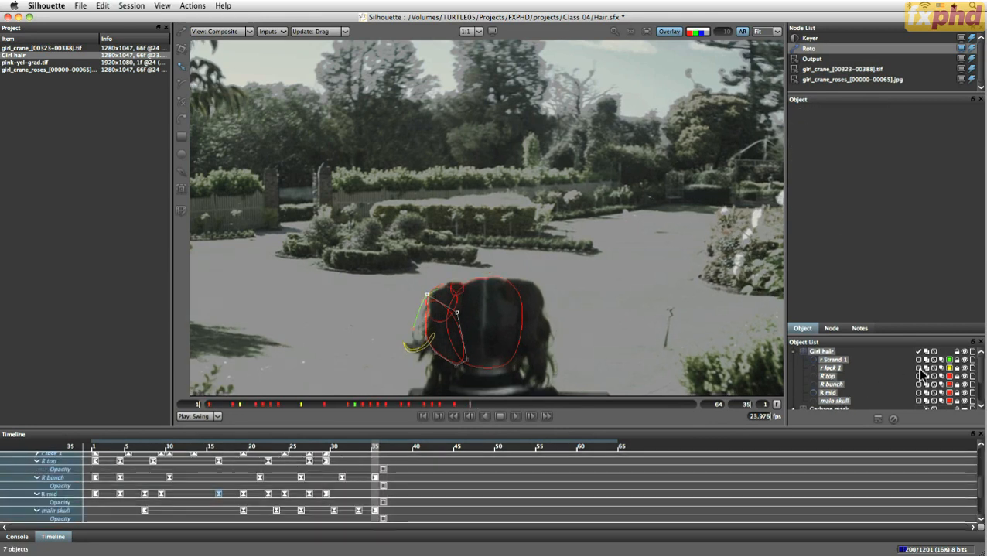
left_click(918, 367)
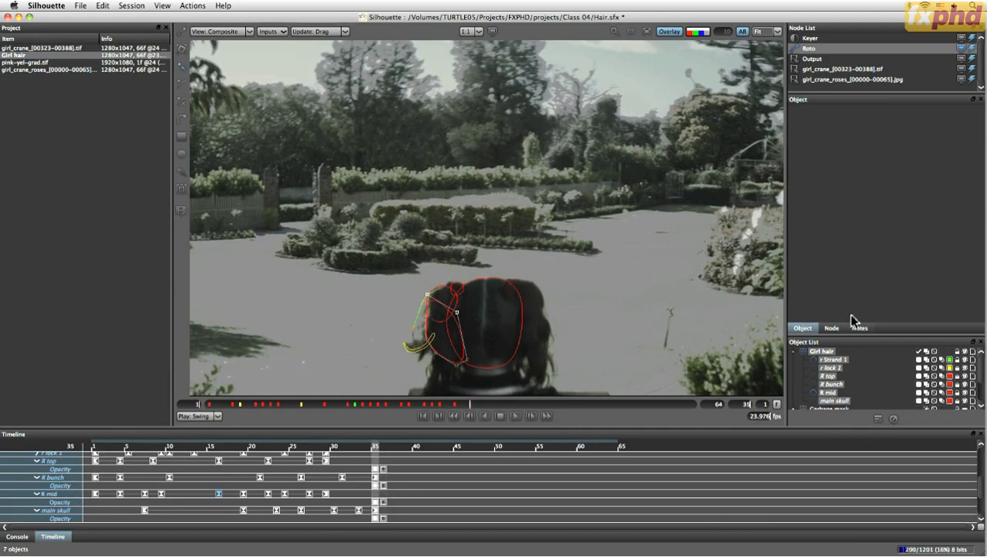
Set the Girl hair layer's blend mode to Multiply.
left_click(931, 353)
left_click(926, 353)
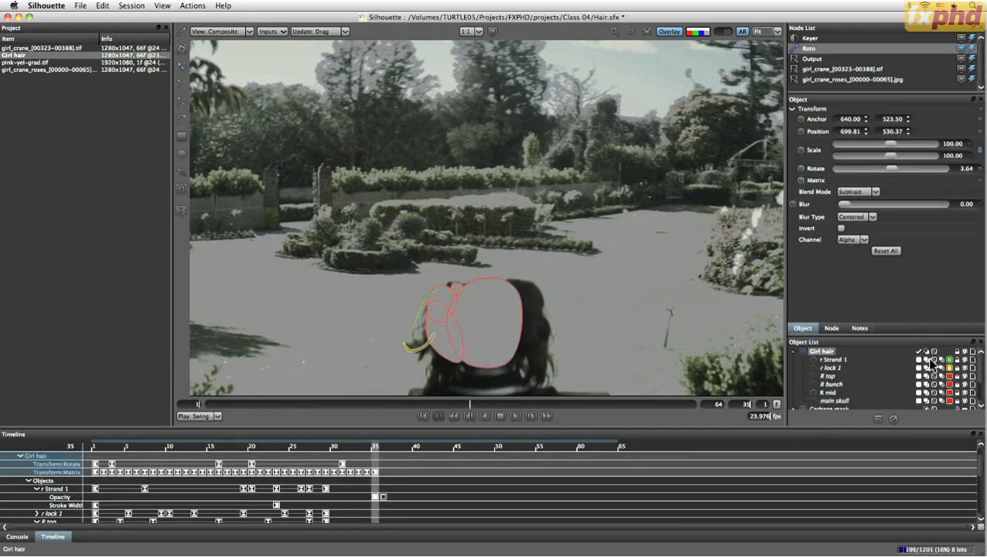
left_click(926, 353)
Examine the composite after frame 35, and step back frame by frame from frame 64 to frame 16 to check the hair shapes.
key("x")
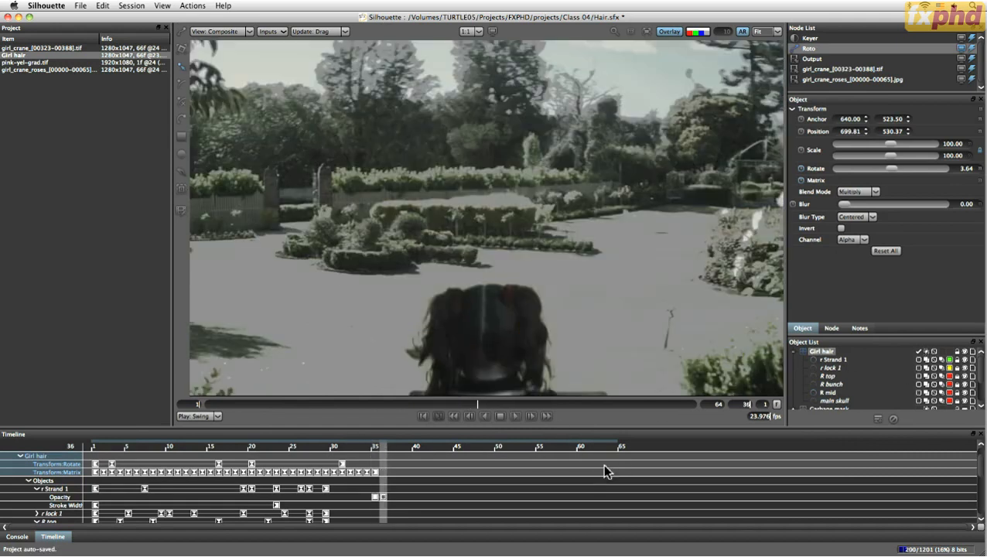
left_click(581, 447)
key("x")
key("x")
key("x")
key("x")
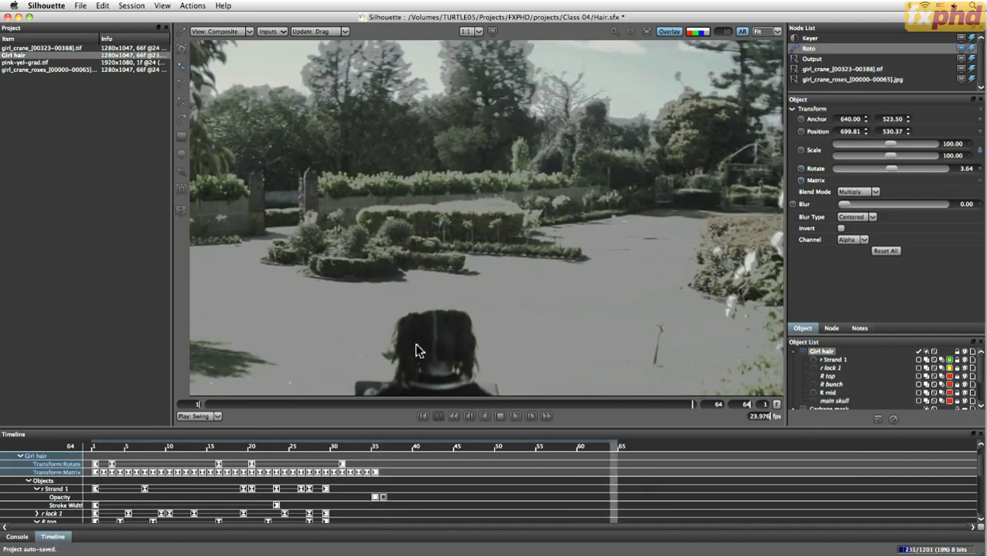
key("z")
key("z")
key("z")
key("z")
key("z")
key("z")
key("z")
key("z")
key("z")
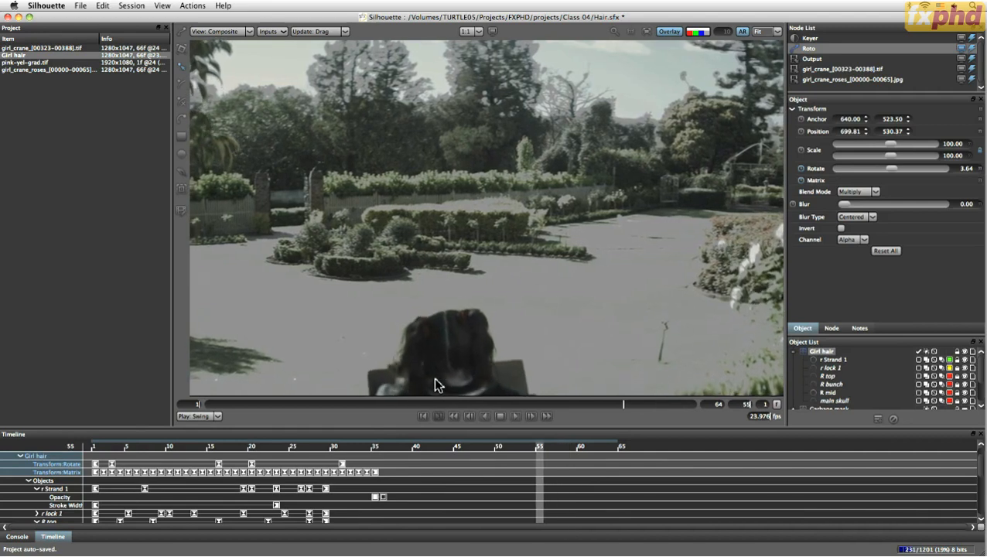
key("z")
key("z")
key("z")
key("z")
key("z")
key("z")
key("z")
key("z")
key("z")
key("z")
key("z")
key("z")
key("z")
key("z")
key("z")
key("z")
key("z")
key("z")
key("z")
key("z")
key("z")
key("z")
key("z")
key("z")
key("z")
key("z")
key("z")
key("z")
key("z")
key("z")
key("z")
key("z")
key("z")
key("z")
key("z")
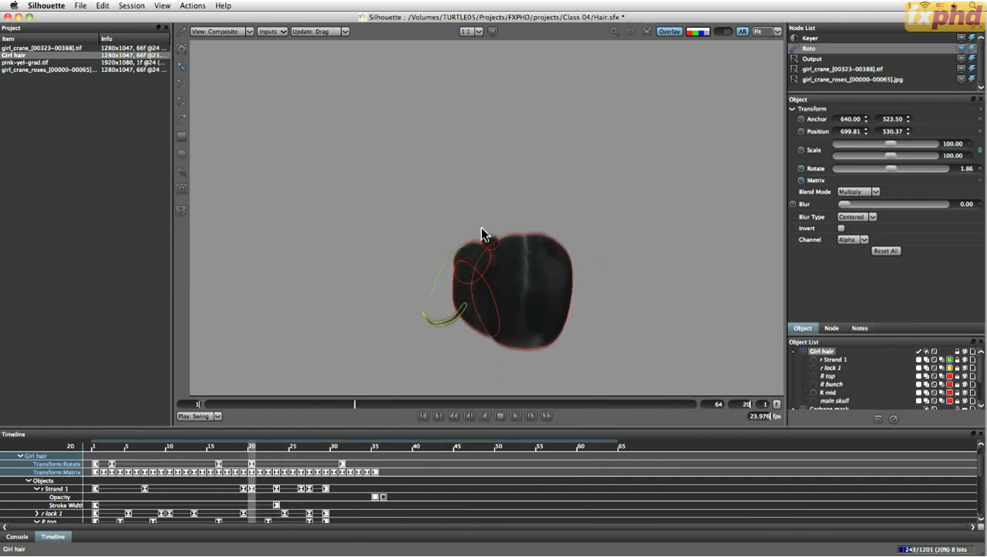
key("z")
key("z")
key("z")
key("z")
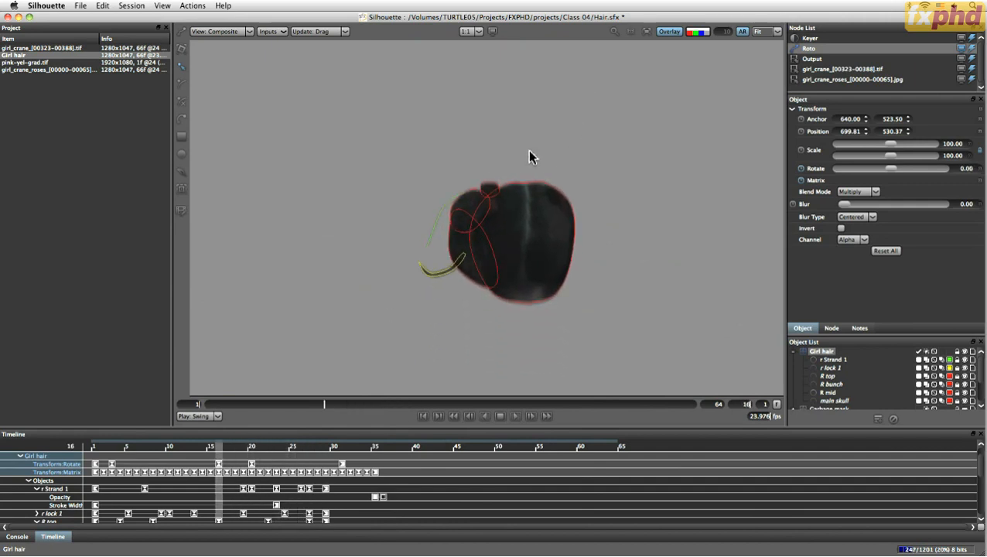
View the composite briefly without the shape outlines, restore them and switch the viewer to Foreground.
left_click(666, 33)
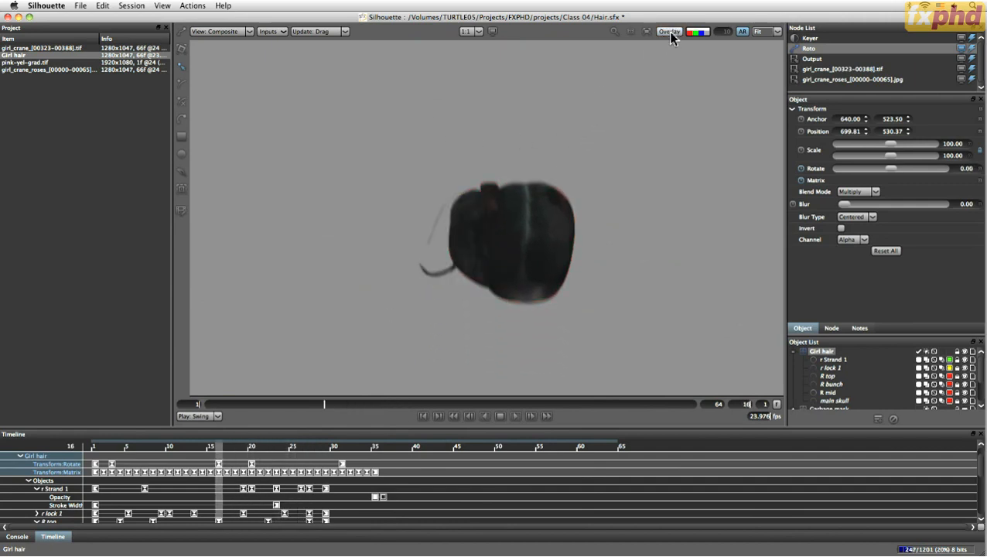
left_click(670, 35)
left_click(248, 31)
left_click(245, 46)
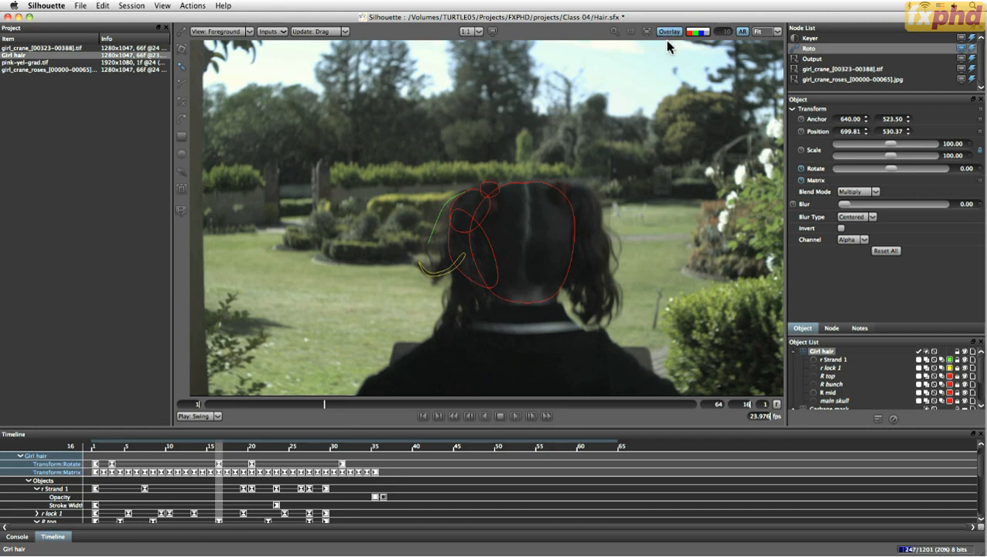
Review the foreground in the stabilized view, move to frame 11 and turn the stabilized view off.
left_click(645, 32)
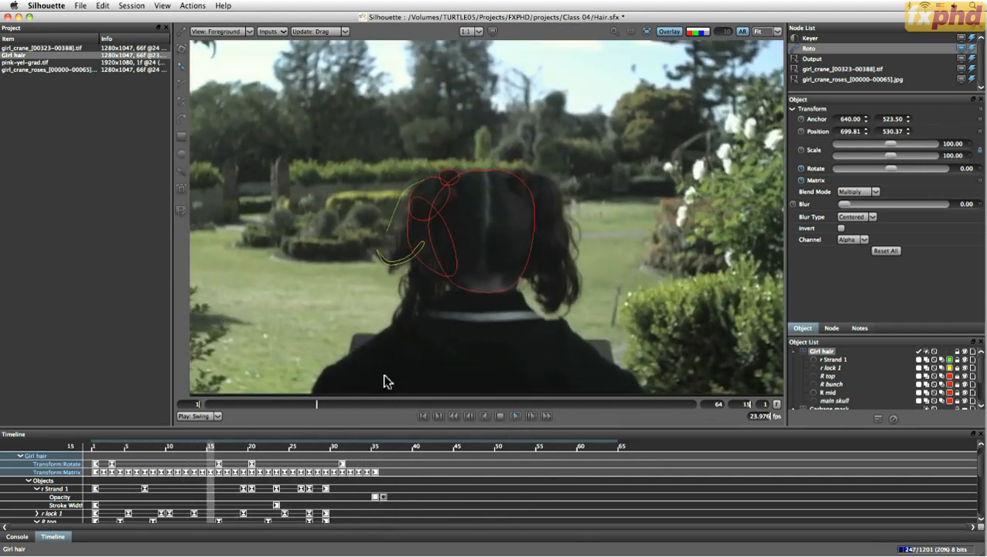
left_click_drag(313, 404, 288, 406)
left_click(647, 32)
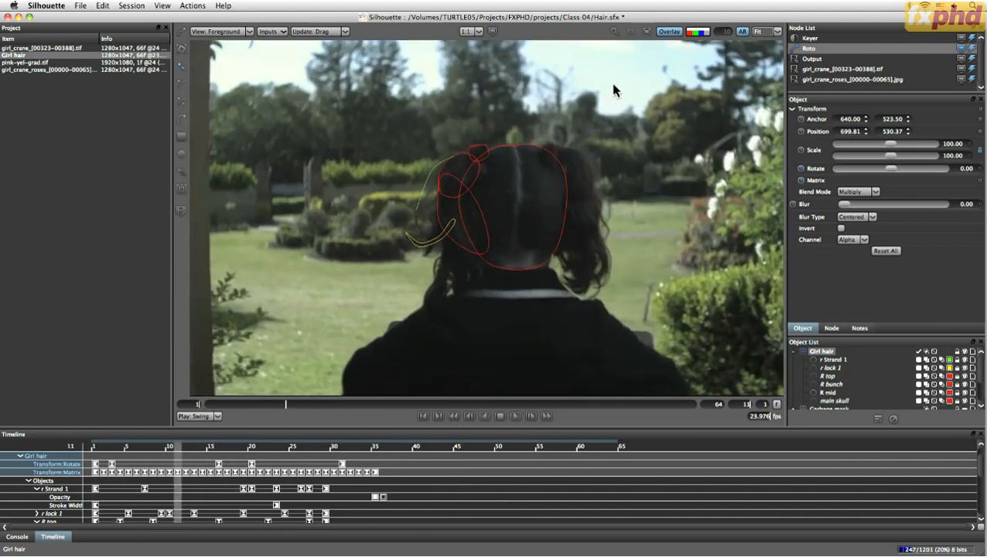